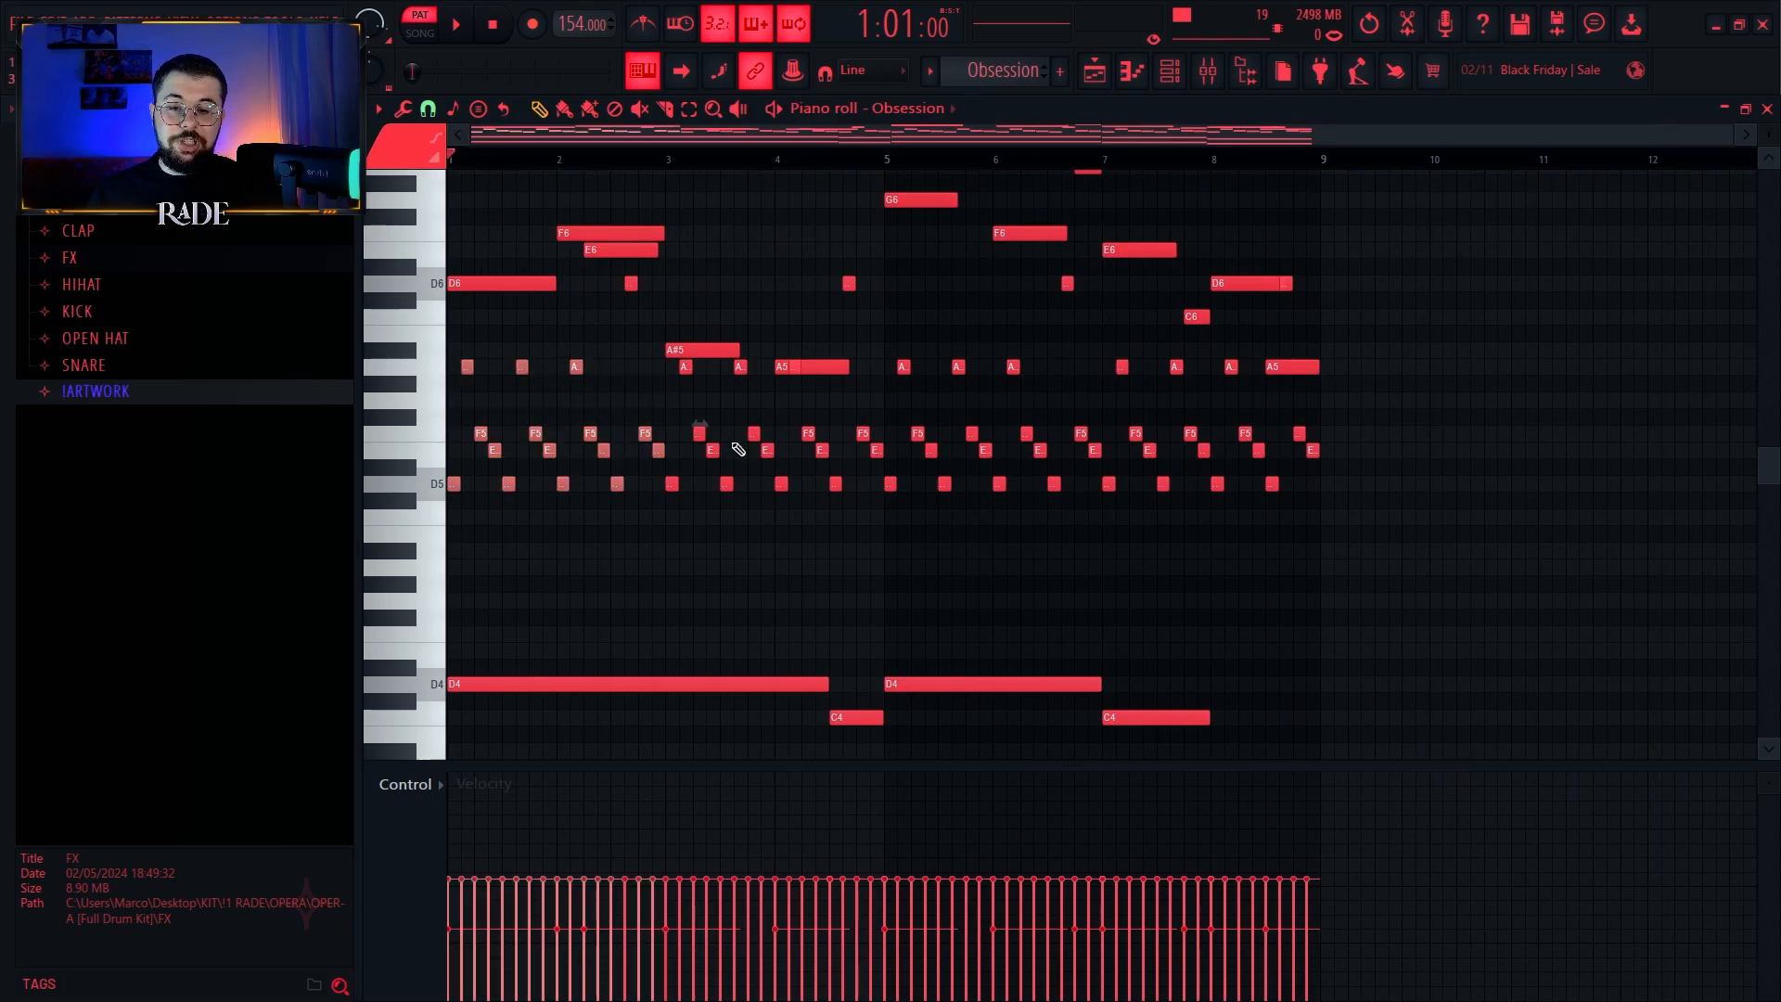
# Step: Highlight the repeating D5, A5, F5 and E5 arpeggio notes in the Obsession piano roll to examine their pattern
pyautogui.moveTo(794, 380); pyautogui.dragTo(376, 521)
pyautogui.moveTo(804, 467); pyautogui.dragTo(1229, 483)
pyautogui.scroll(3, 646, 439)
pyautogui.scroll(-4, 646, 438)
pyautogui.scroll(-4, 652, 445)
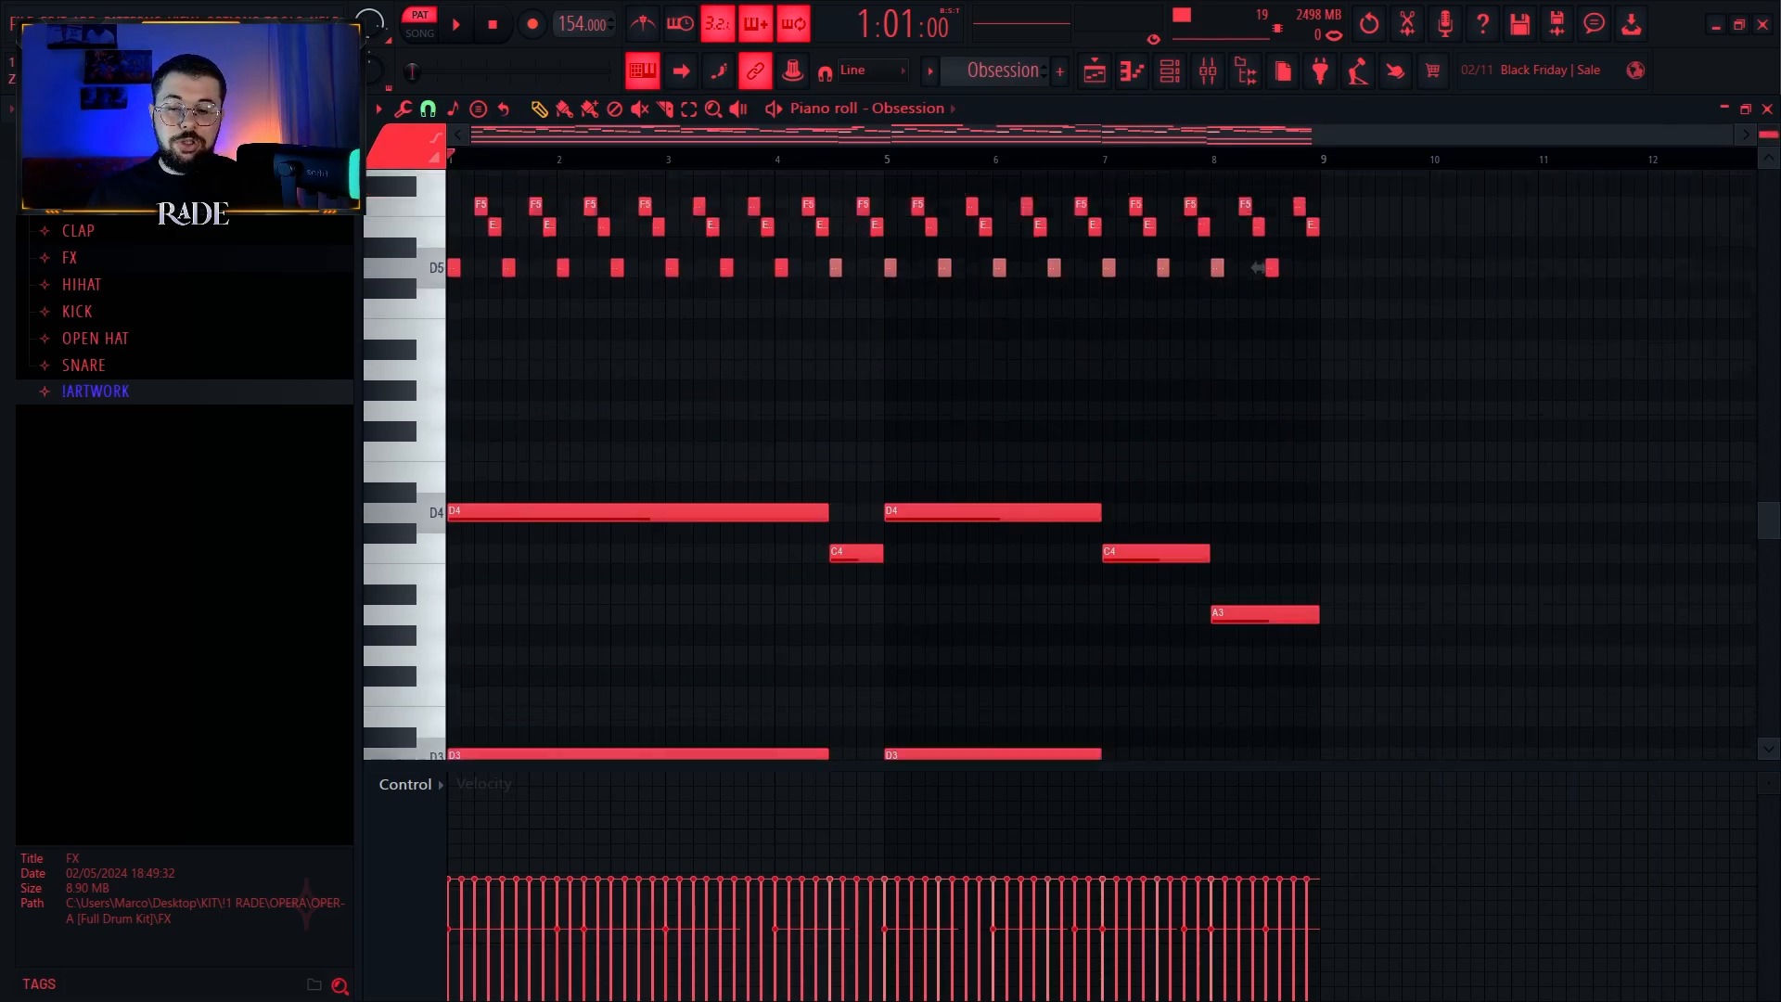
# Step: Highlight the long octave-doubled D, C and A bass notes one after another to examine the root progression
pyautogui.scroll(-2, 668, 410)
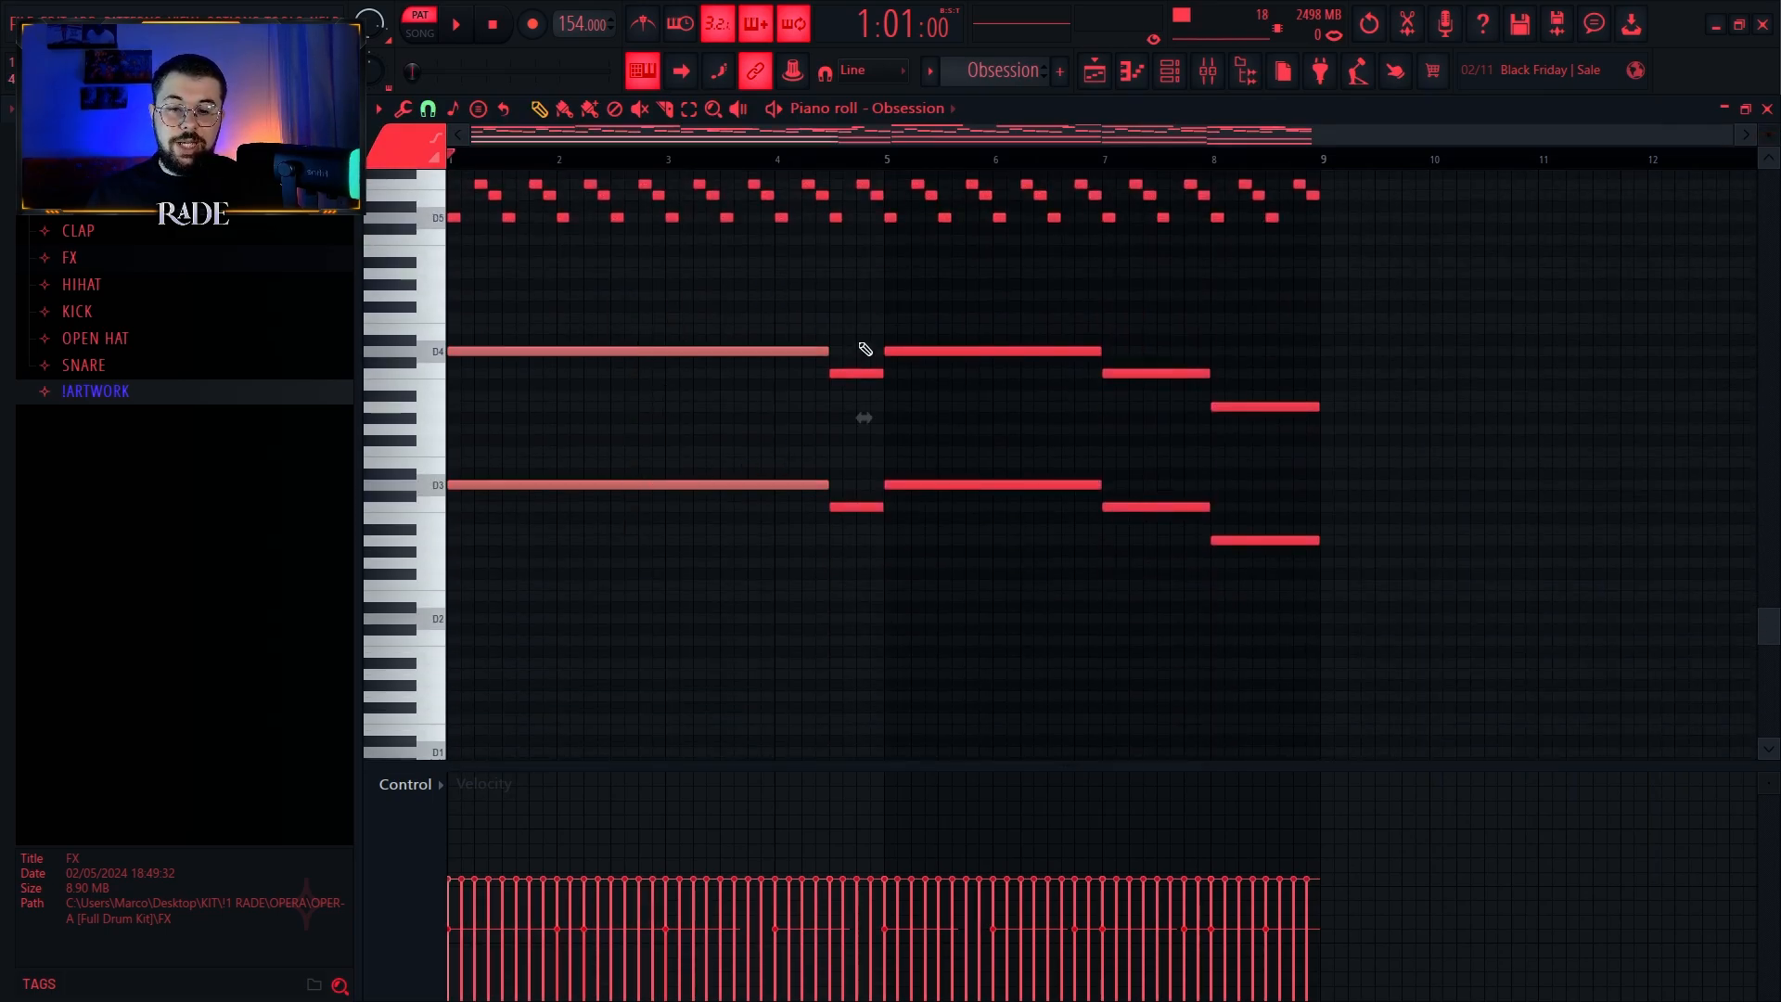
pyautogui.moveTo(865, 349); pyautogui.dragTo(860, 520)
pyautogui.moveTo(902, 326); pyautogui.dragTo(918, 496)
pyautogui.scroll(2, 914, 433)
pyautogui.scroll(-2, 918, 433)
pyautogui.scroll(3, 981, 417)
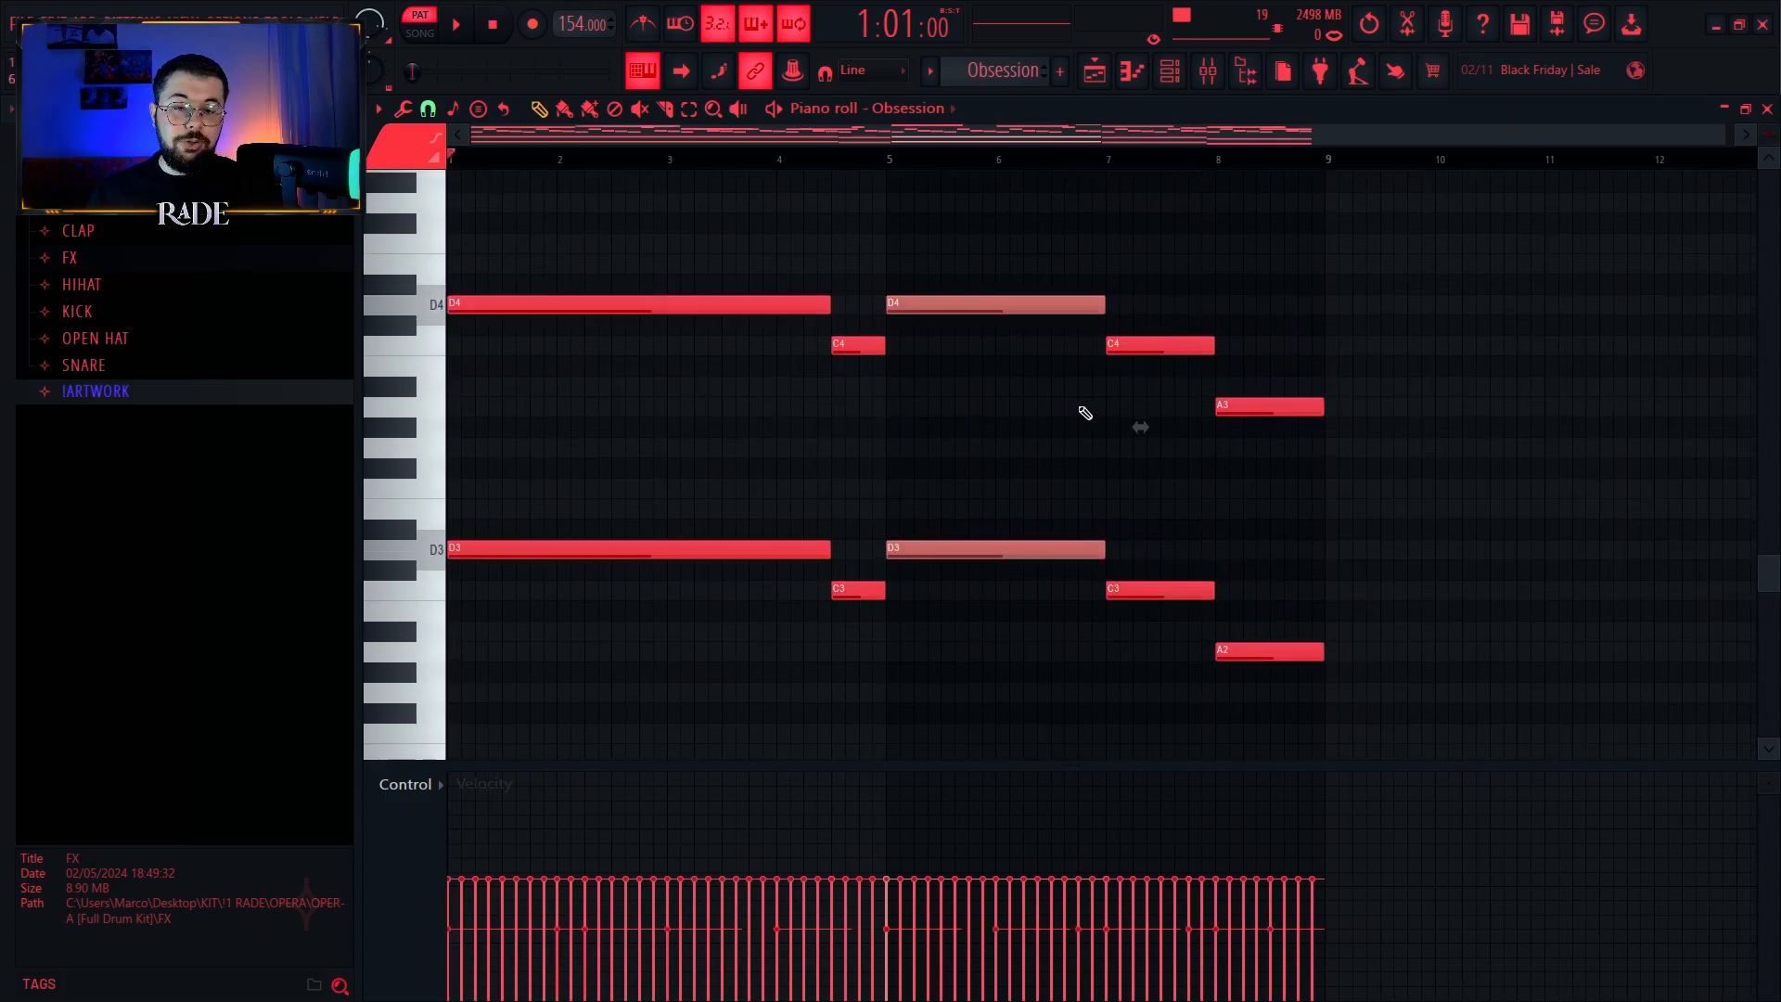
pyautogui.moveTo(1273, 371); pyautogui.dragTo(1276, 664)
pyautogui.scroll(-2, 1277, 497)
pyautogui.scroll(1, 1084, 307)
pyautogui.moveTo(1101, 241); pyautogui.dragTo(1108, 570)
pyautogui.moveTo(1229, 324); pyautogui.dragTo(1227, 484)
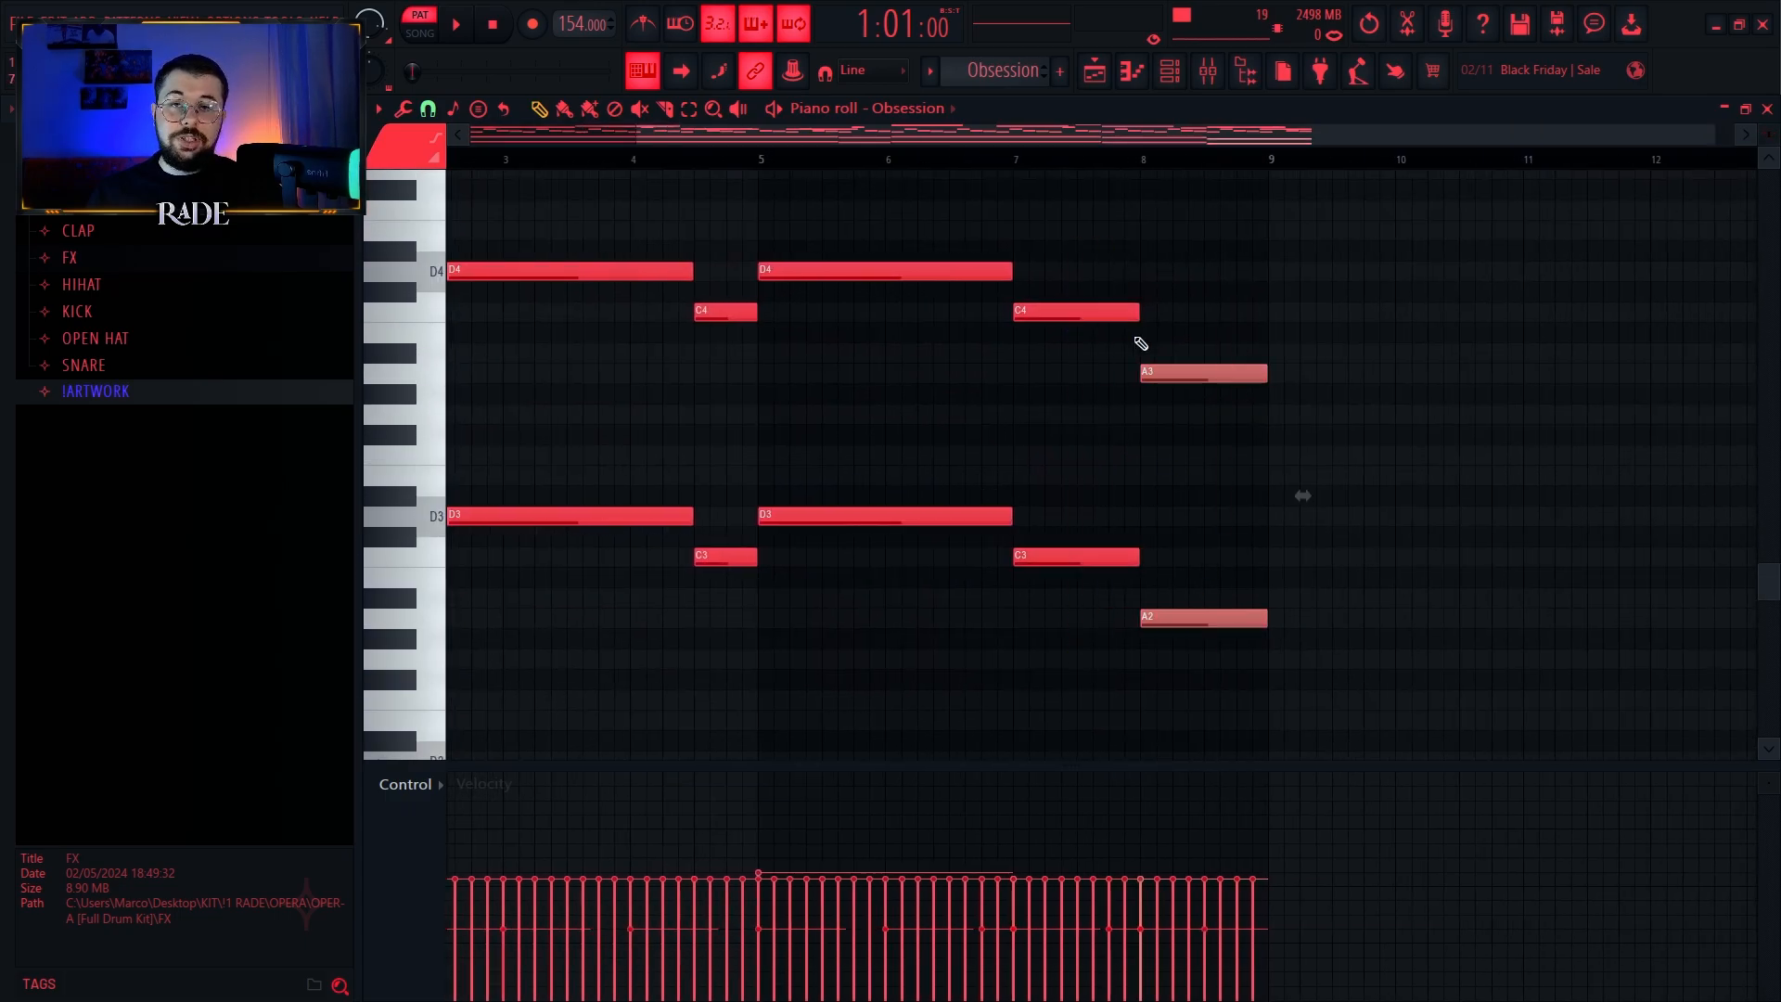
# Step: Examine the upper melody notes of the first four bars, highlighting the long notes above the arpeggio
pyautogui.scroll(4, 1147, 426)
pyautogui.scroll(2, 650, 370)
pyautogui.scroll(2, 531, 406)
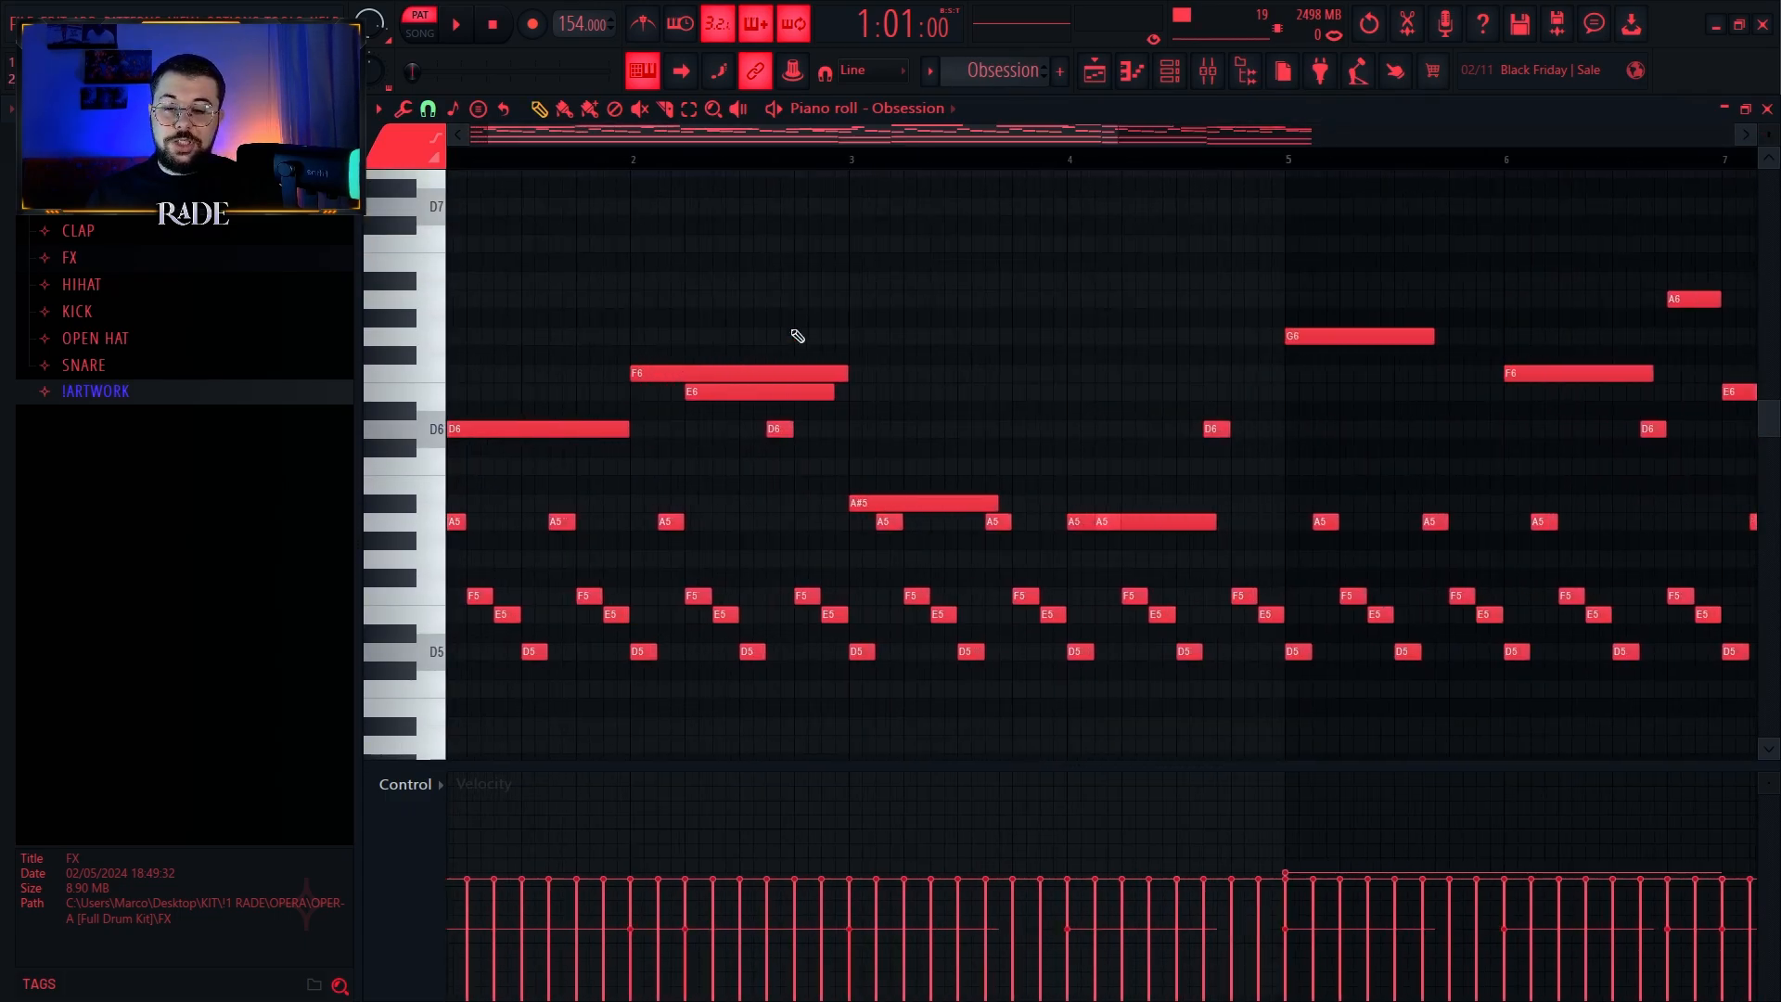
pyautogui.moveTo(791, 311); pyautogui.dragTo(457, 457)
pyautogui.keyDown('ctrl'); pyautogui.click(506, 335); pyautogui.keyUp('ctrl')
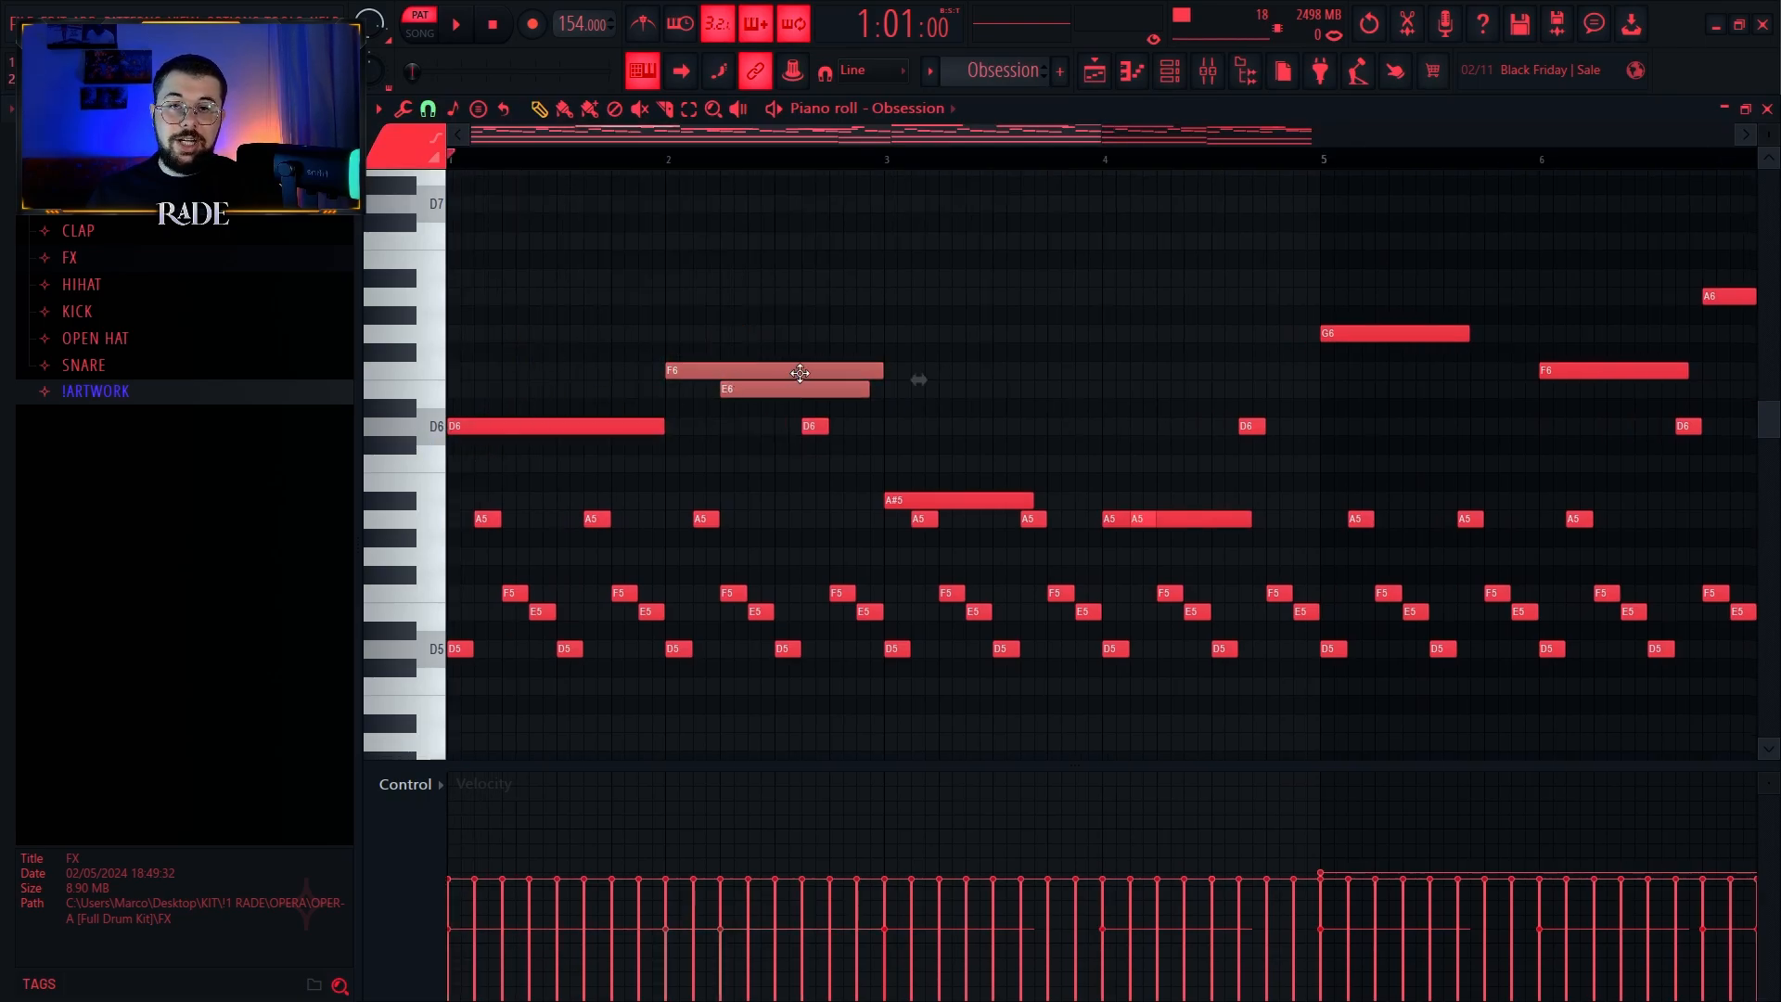
pyautogui.scroll(-2, 796, 509)
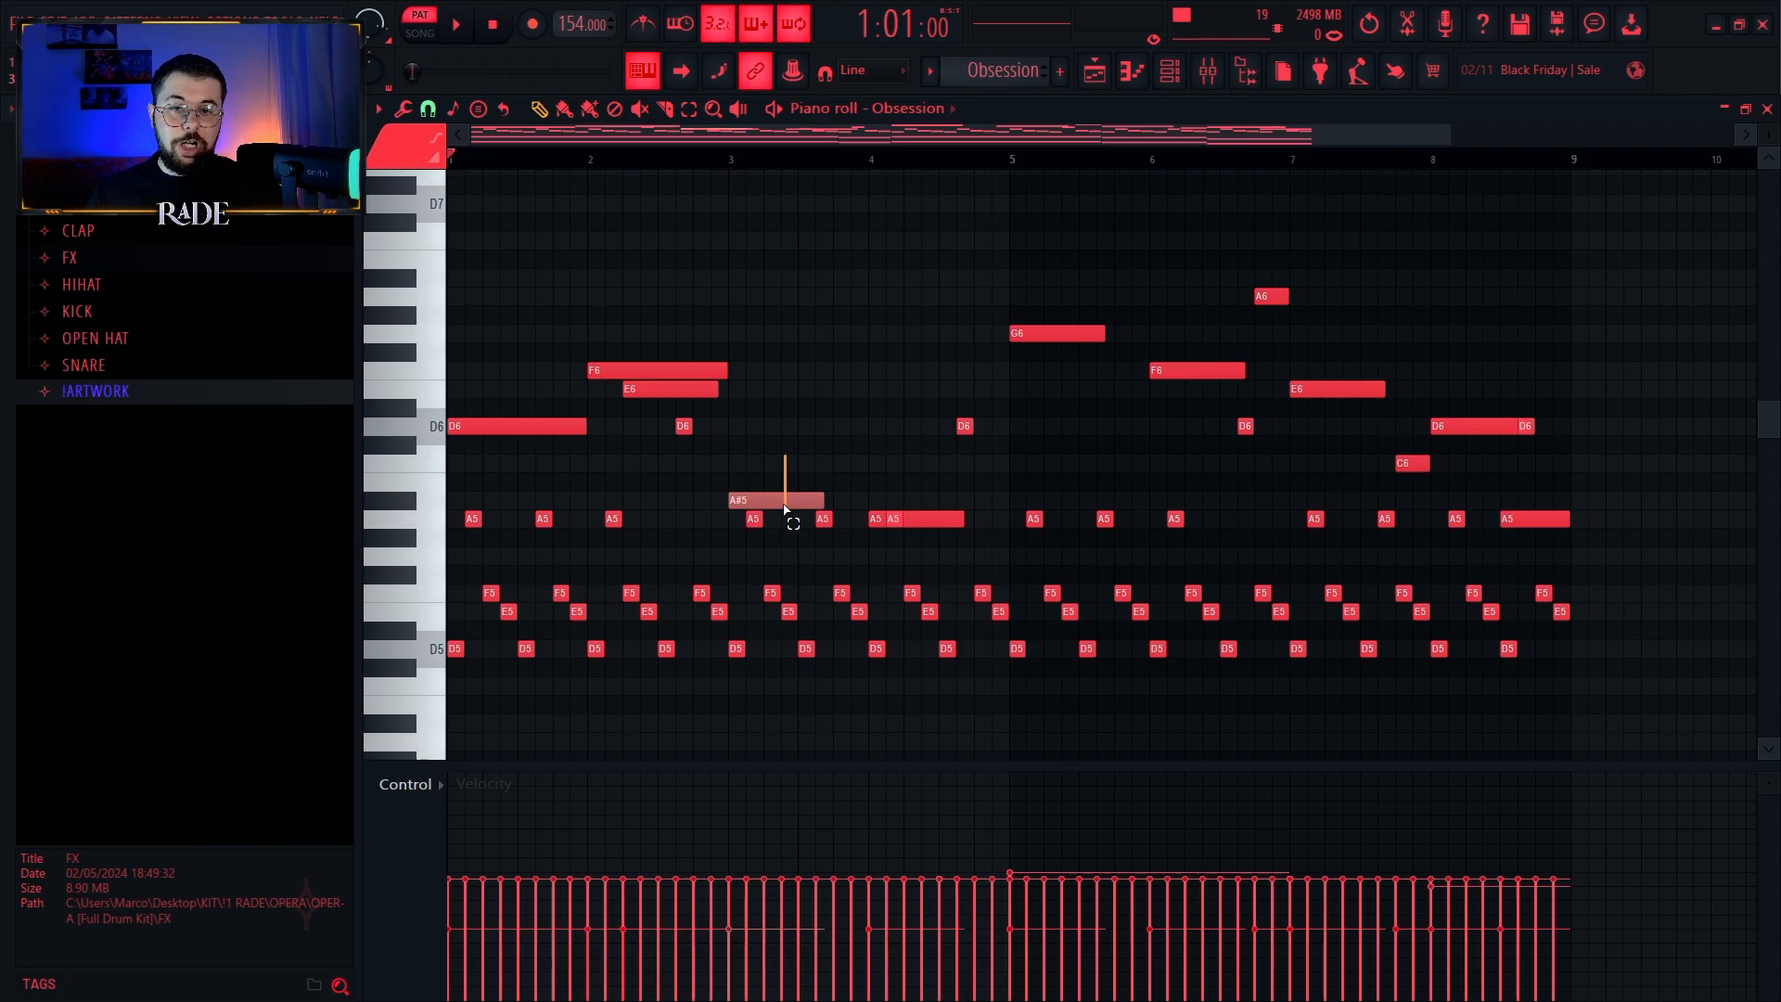
pyautogui.scroll(2, 939, 529)
pyautogui.scroll(2, 715, 470)
# Step: Examine the melody variation from bar 5 on, highlighting the G6, F6, A6 and E6 notes
pyautogui.moveTo(759, 313); pyautogui.dragTo(1444, 528)
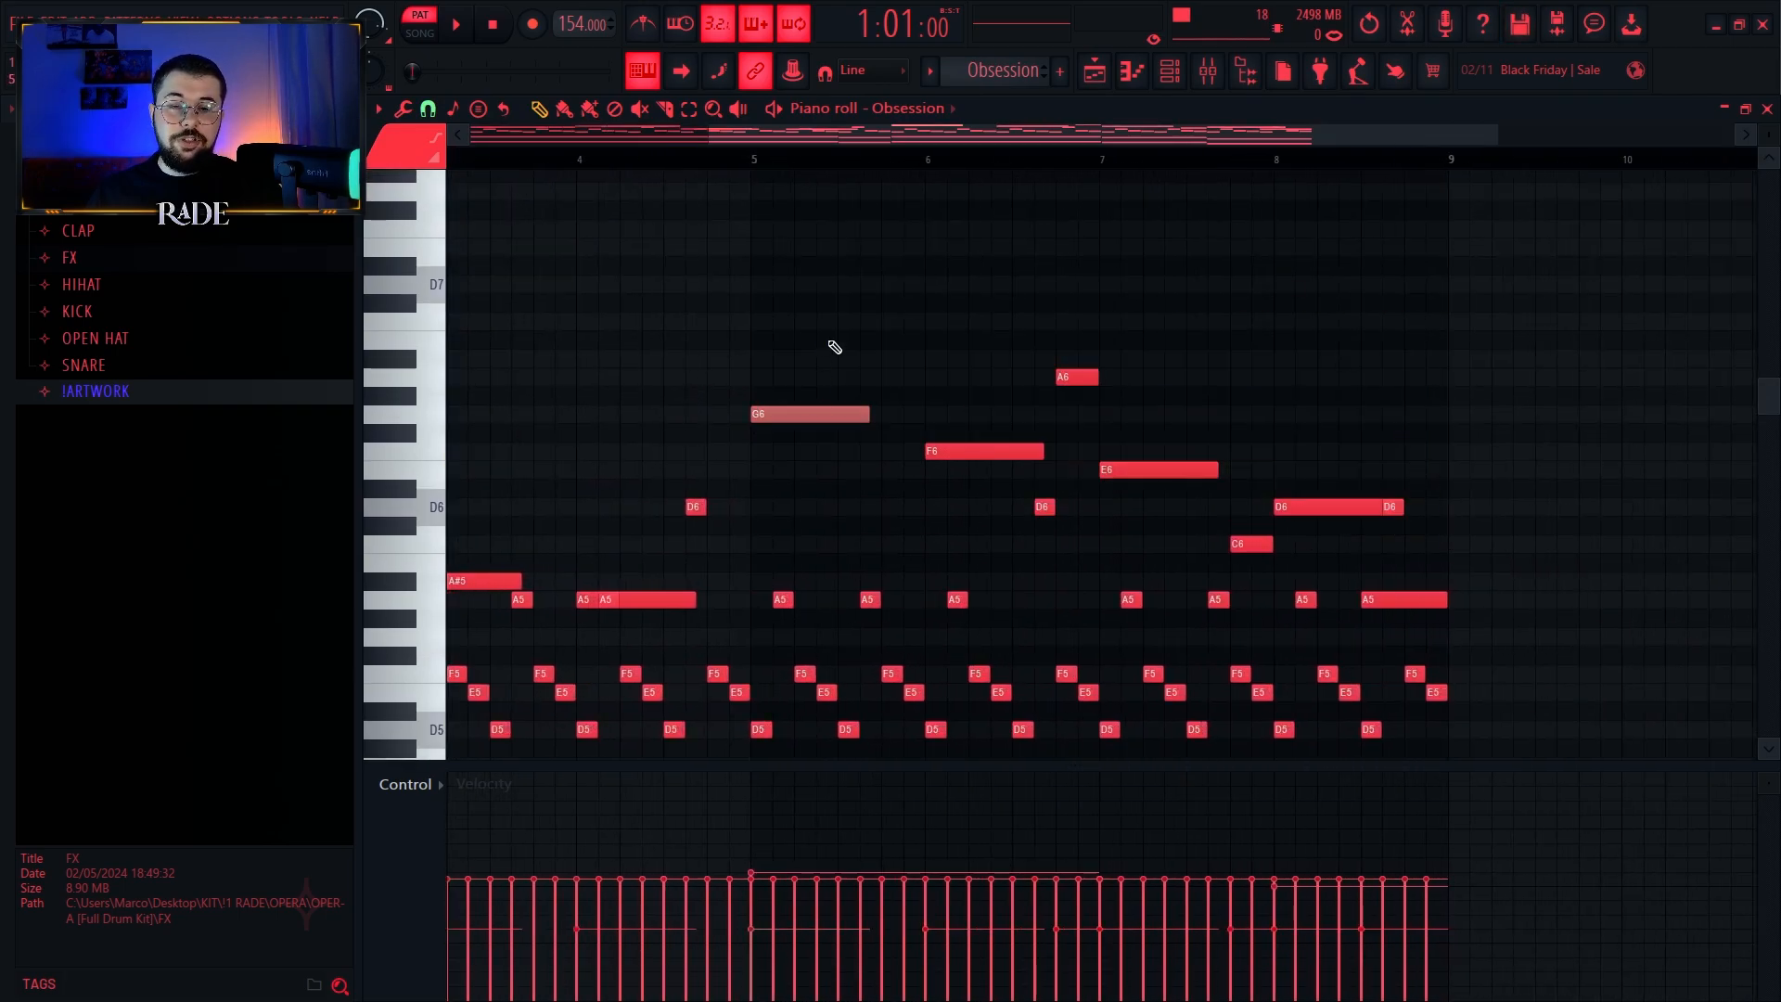
pyautogui.scroll(-1, 797, 384)
pyautogui.scroll(1, 843, 474)
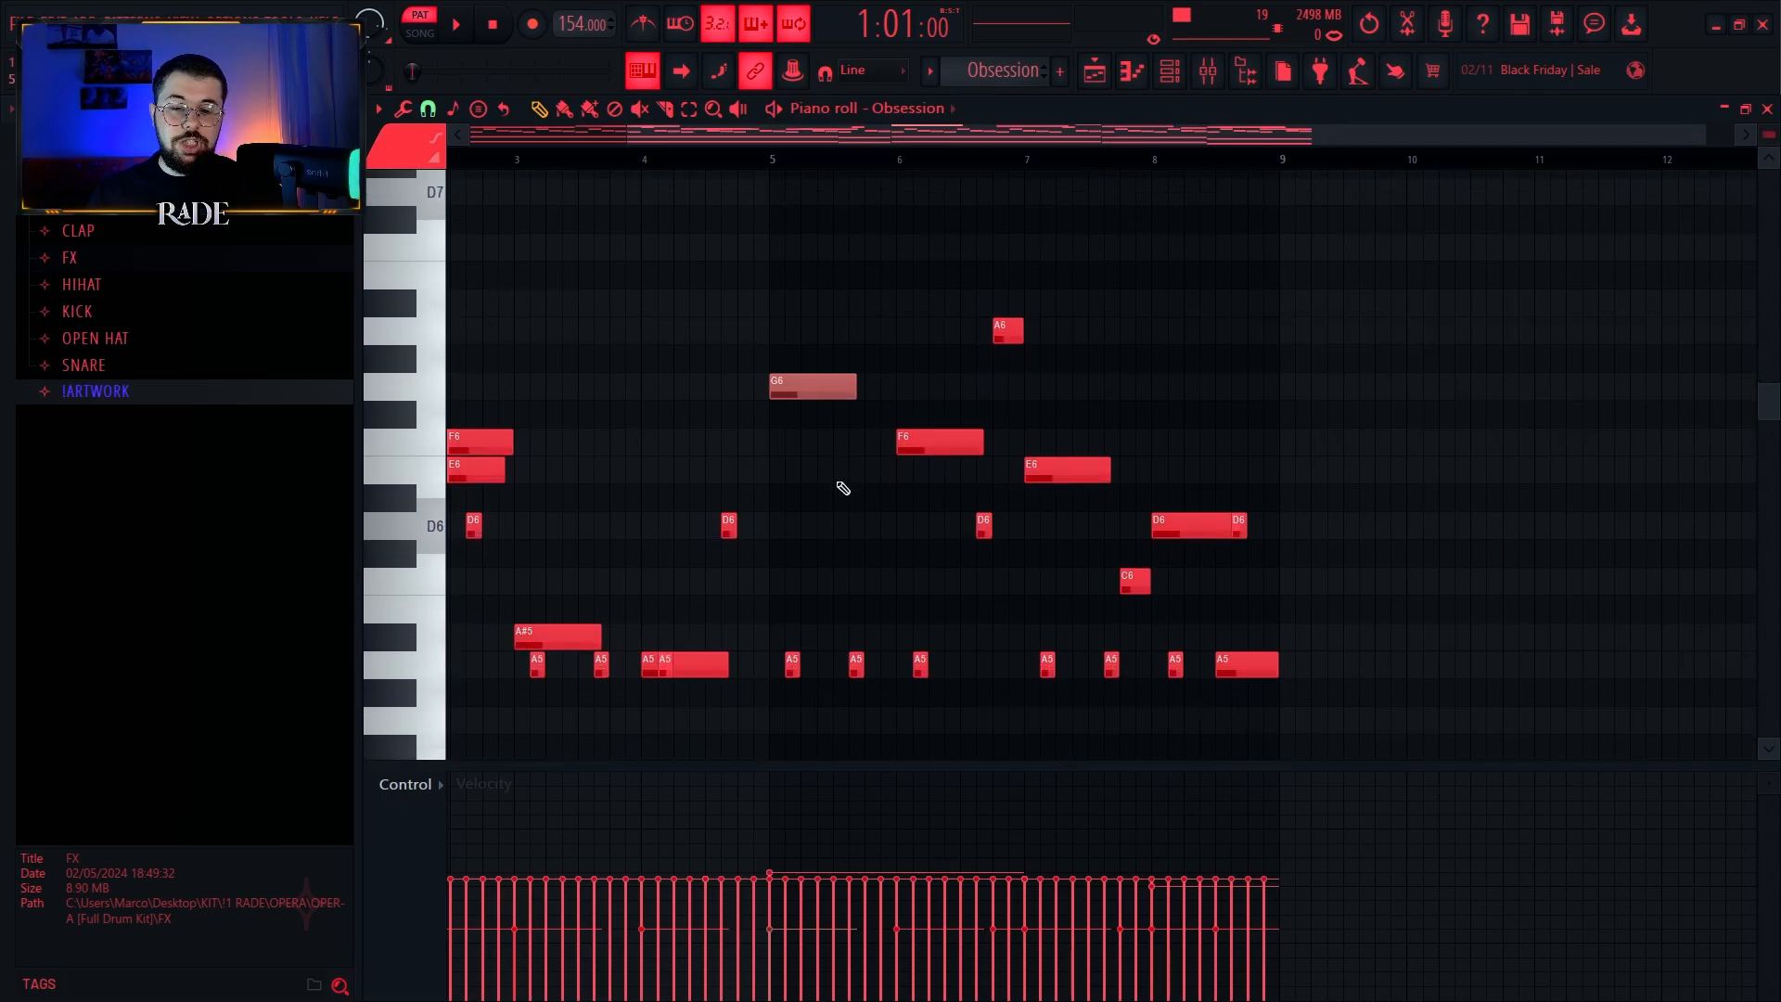
pyautogui.scroll(-1, 843, 488)
pyautogui.scroll(1, 843, 464)
pyautogui.moveTo(808, 271); pyautogui.dragTo(851, 375)
pyautogui.scroll(-2, 896, 380)
pyautogui.moveTo(996, 304); pyautogui.dragTo(1149, 393)
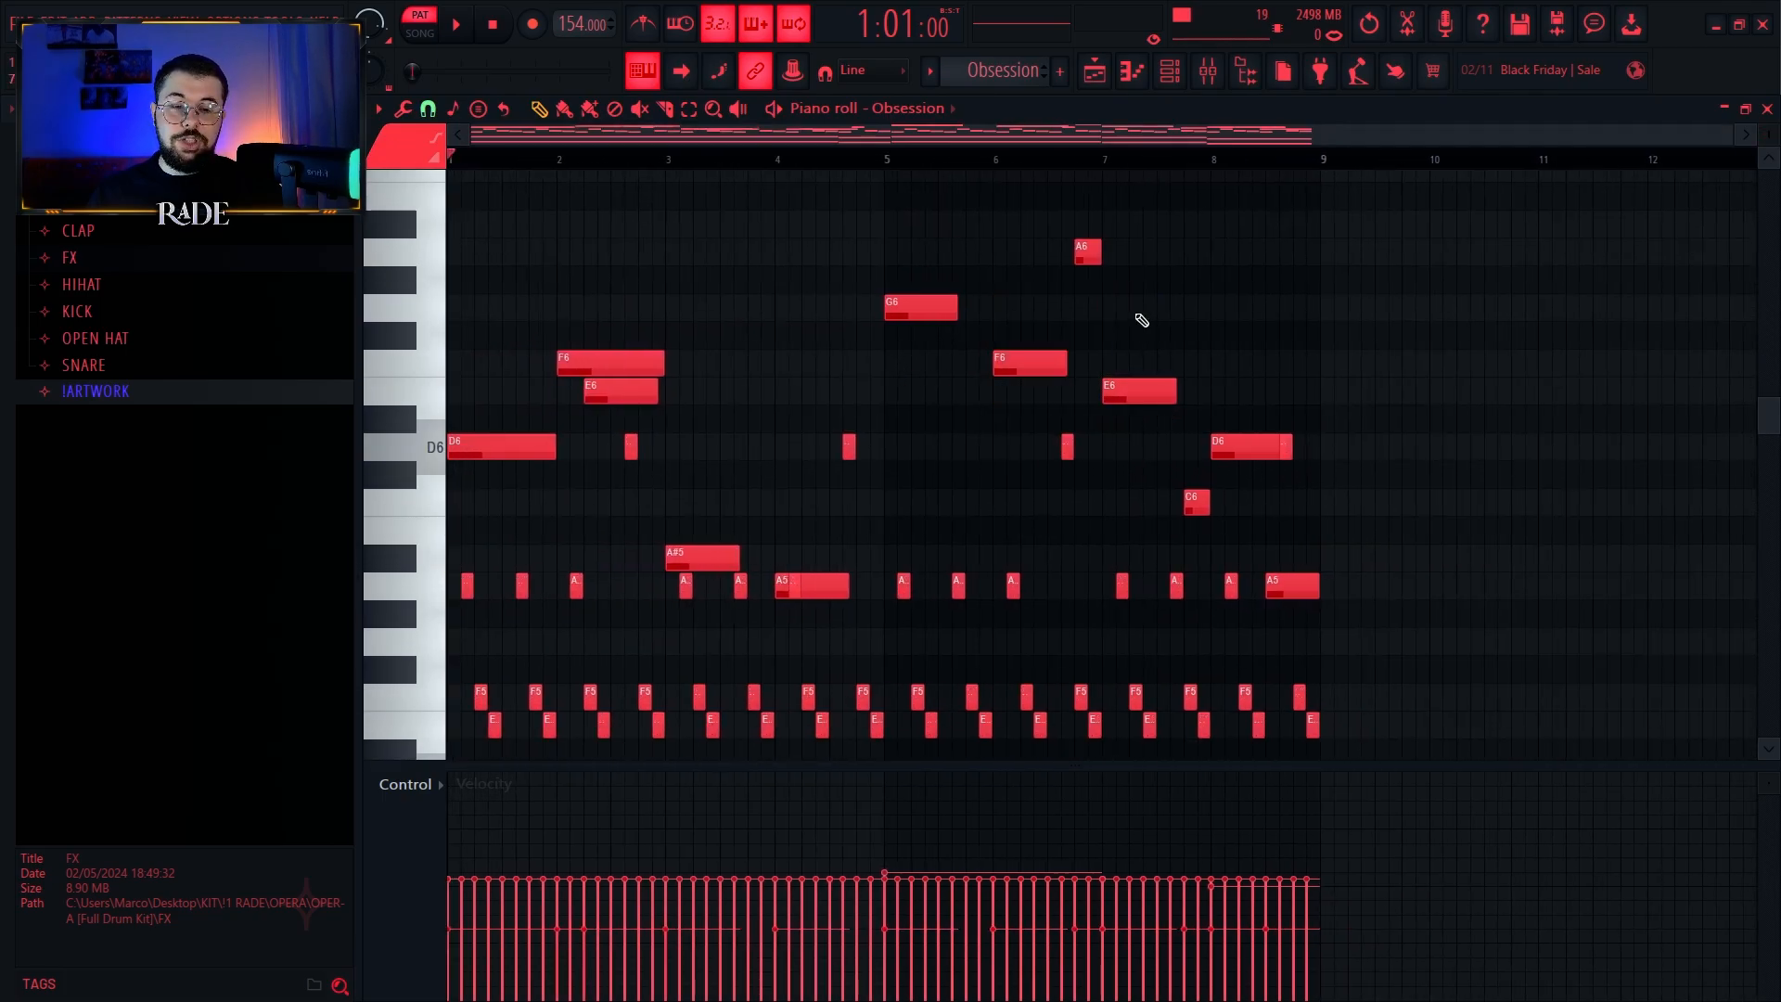
pyautogui.scroll(2, 1097, 290)
pyautogui.click(1087, 255)
pyautogui.scroll(-3, 1094, 262)
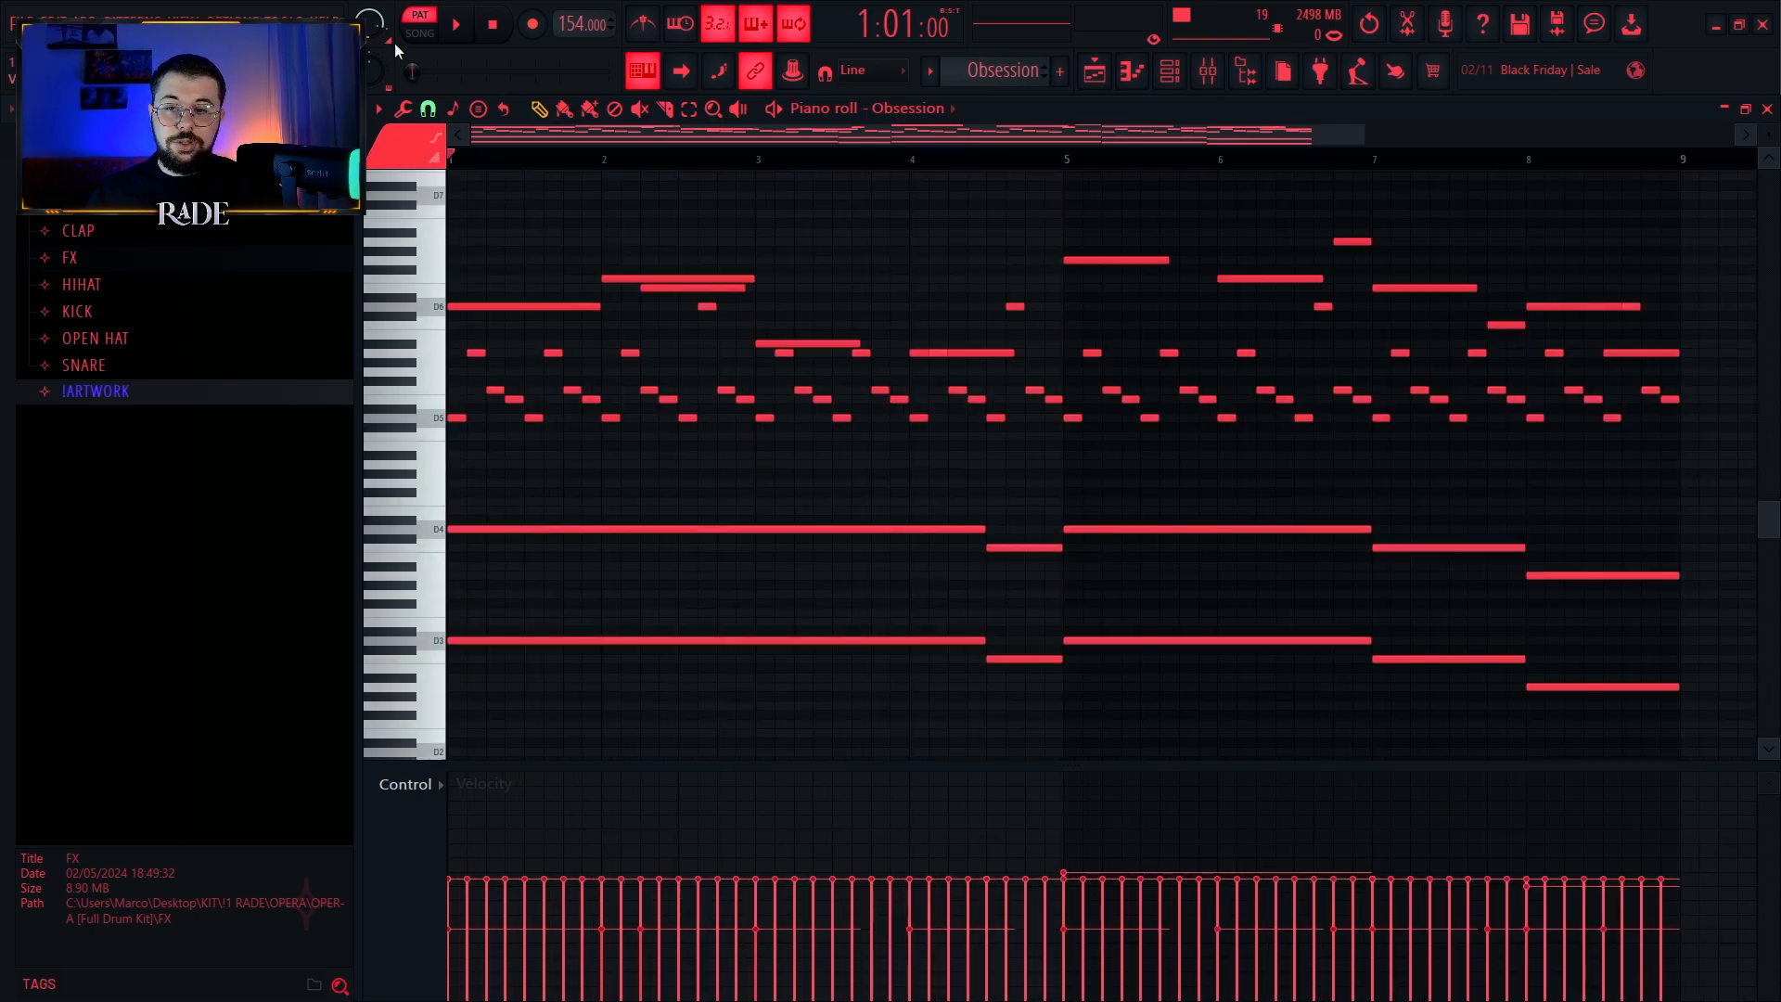
# Step: Play the Obsession pattern through its eight bars and stop playback
pyautogui.press('space')
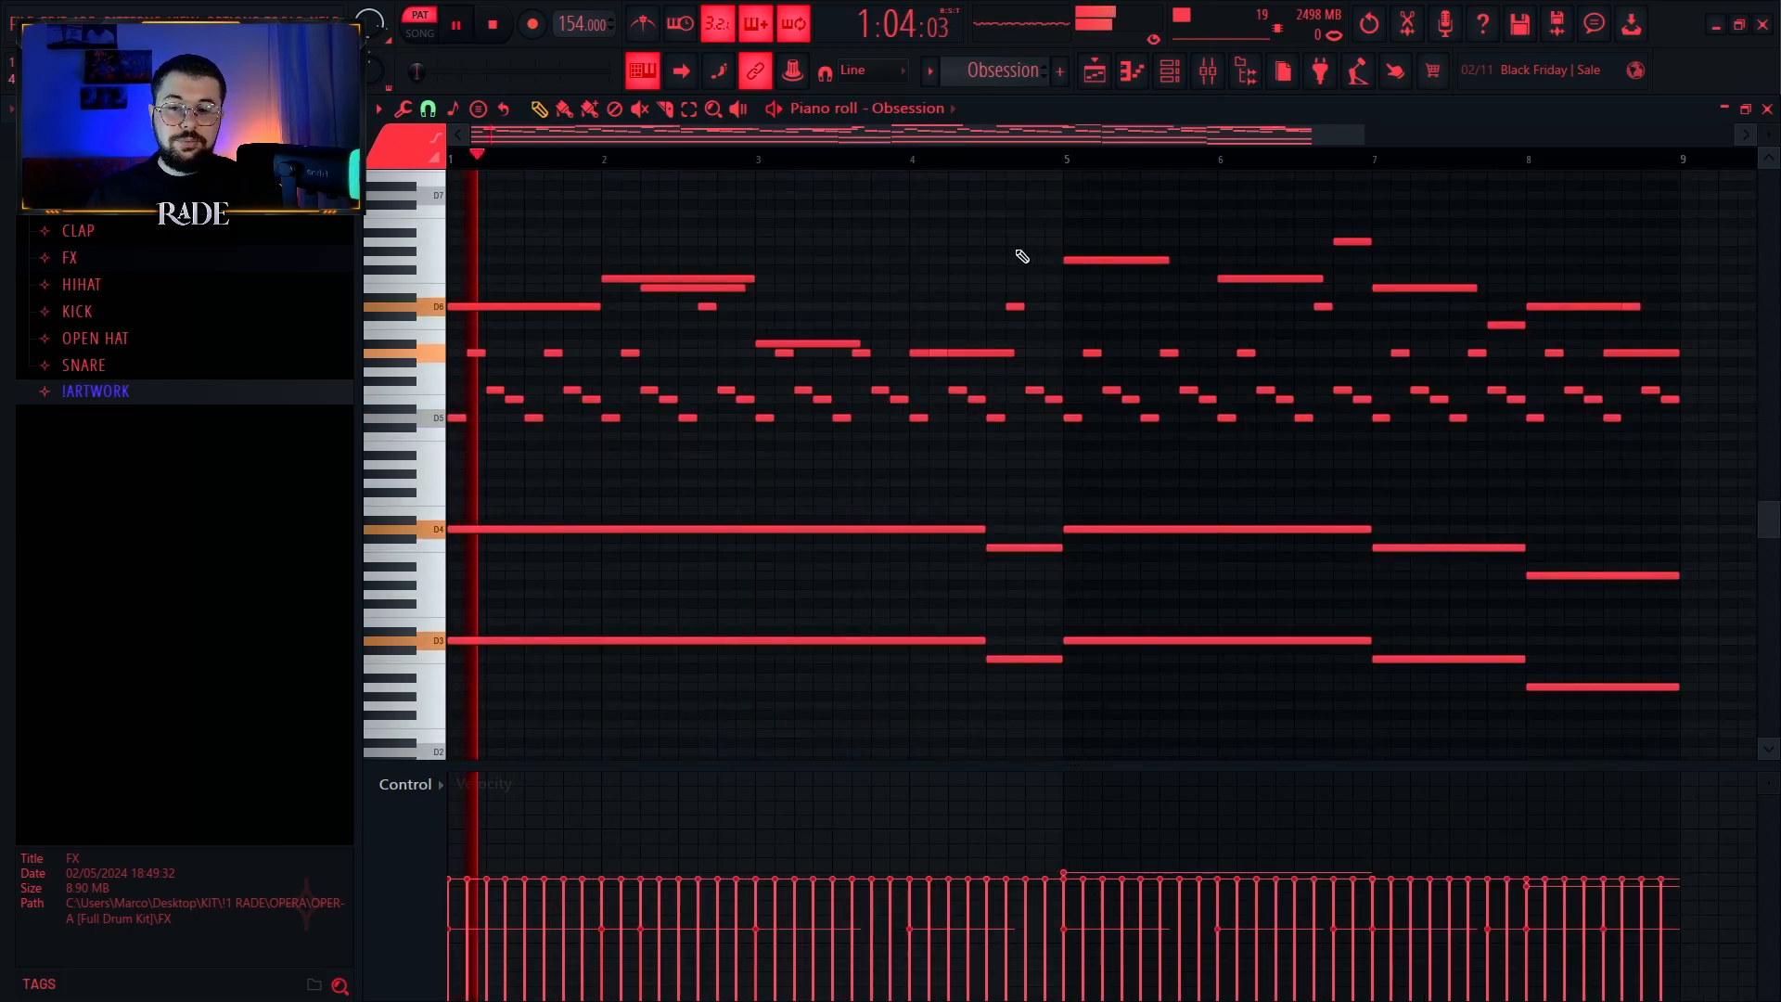
pyautogui.scroll(-3, 1017, 259)
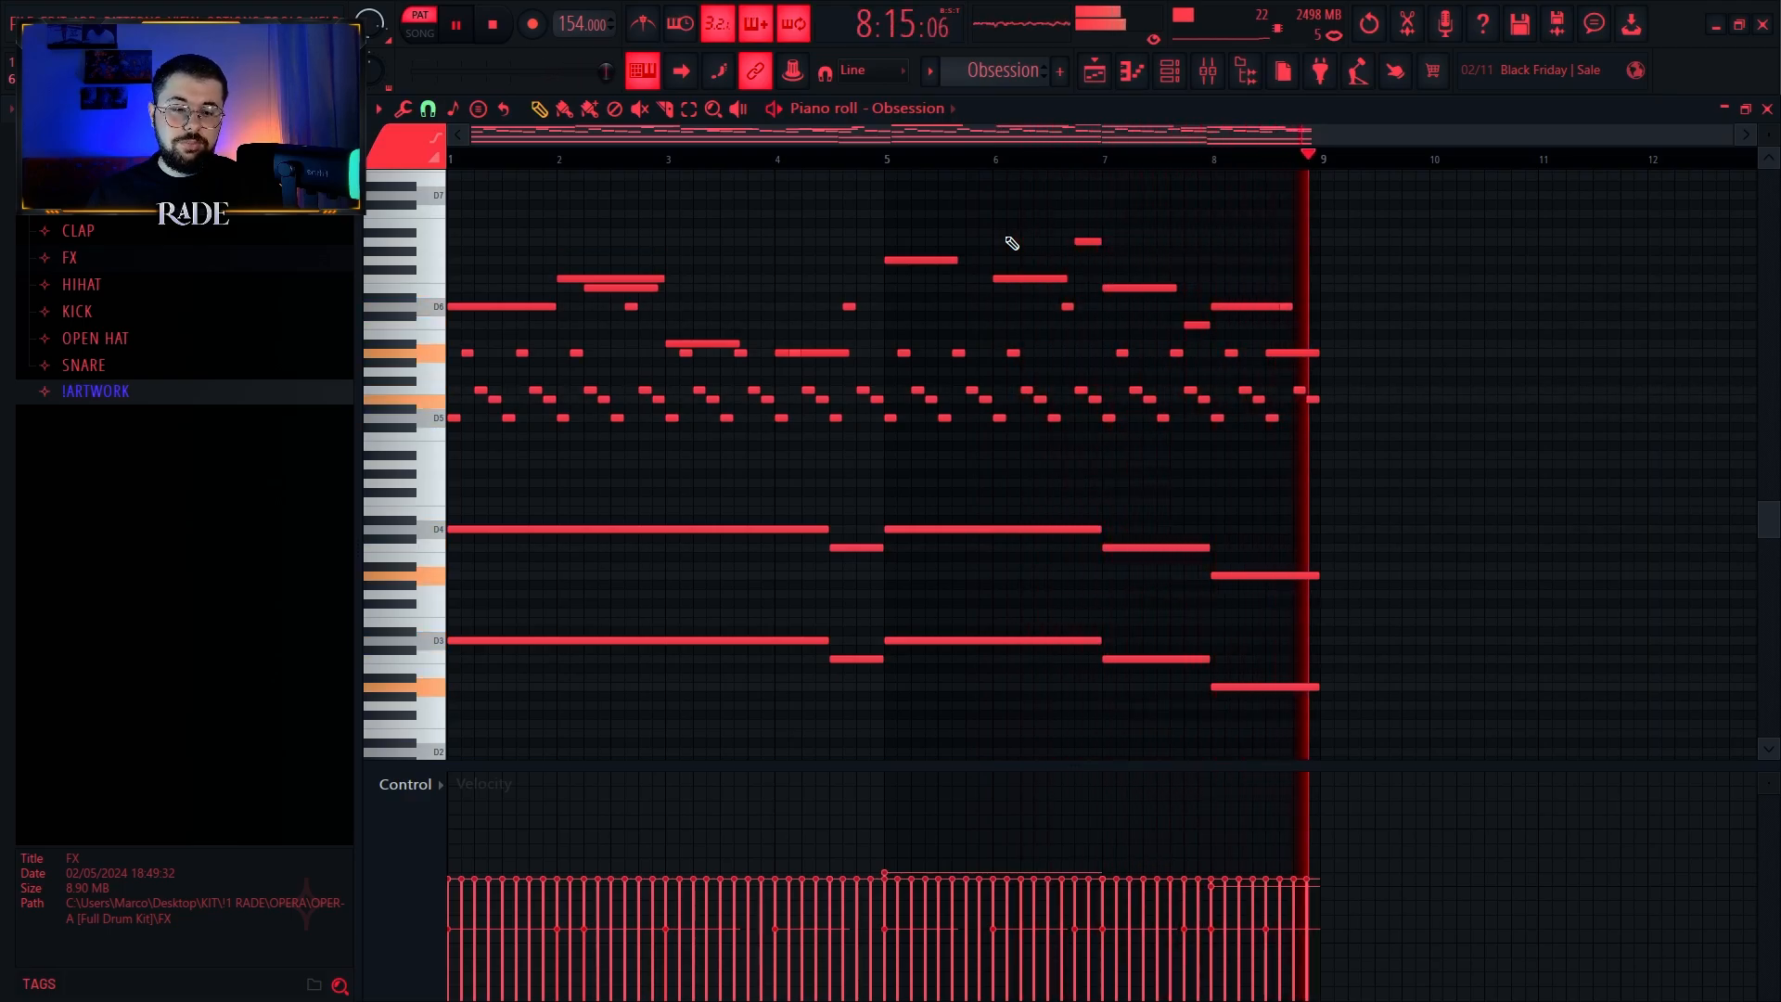
pyautogui.press('space')
# Step: Inspect the curves of both Fruity parametric EQ 2 effects on the CHORDS mixer track
pyautogui.click(1132, 72)
pyautogui.click(1651, 181)
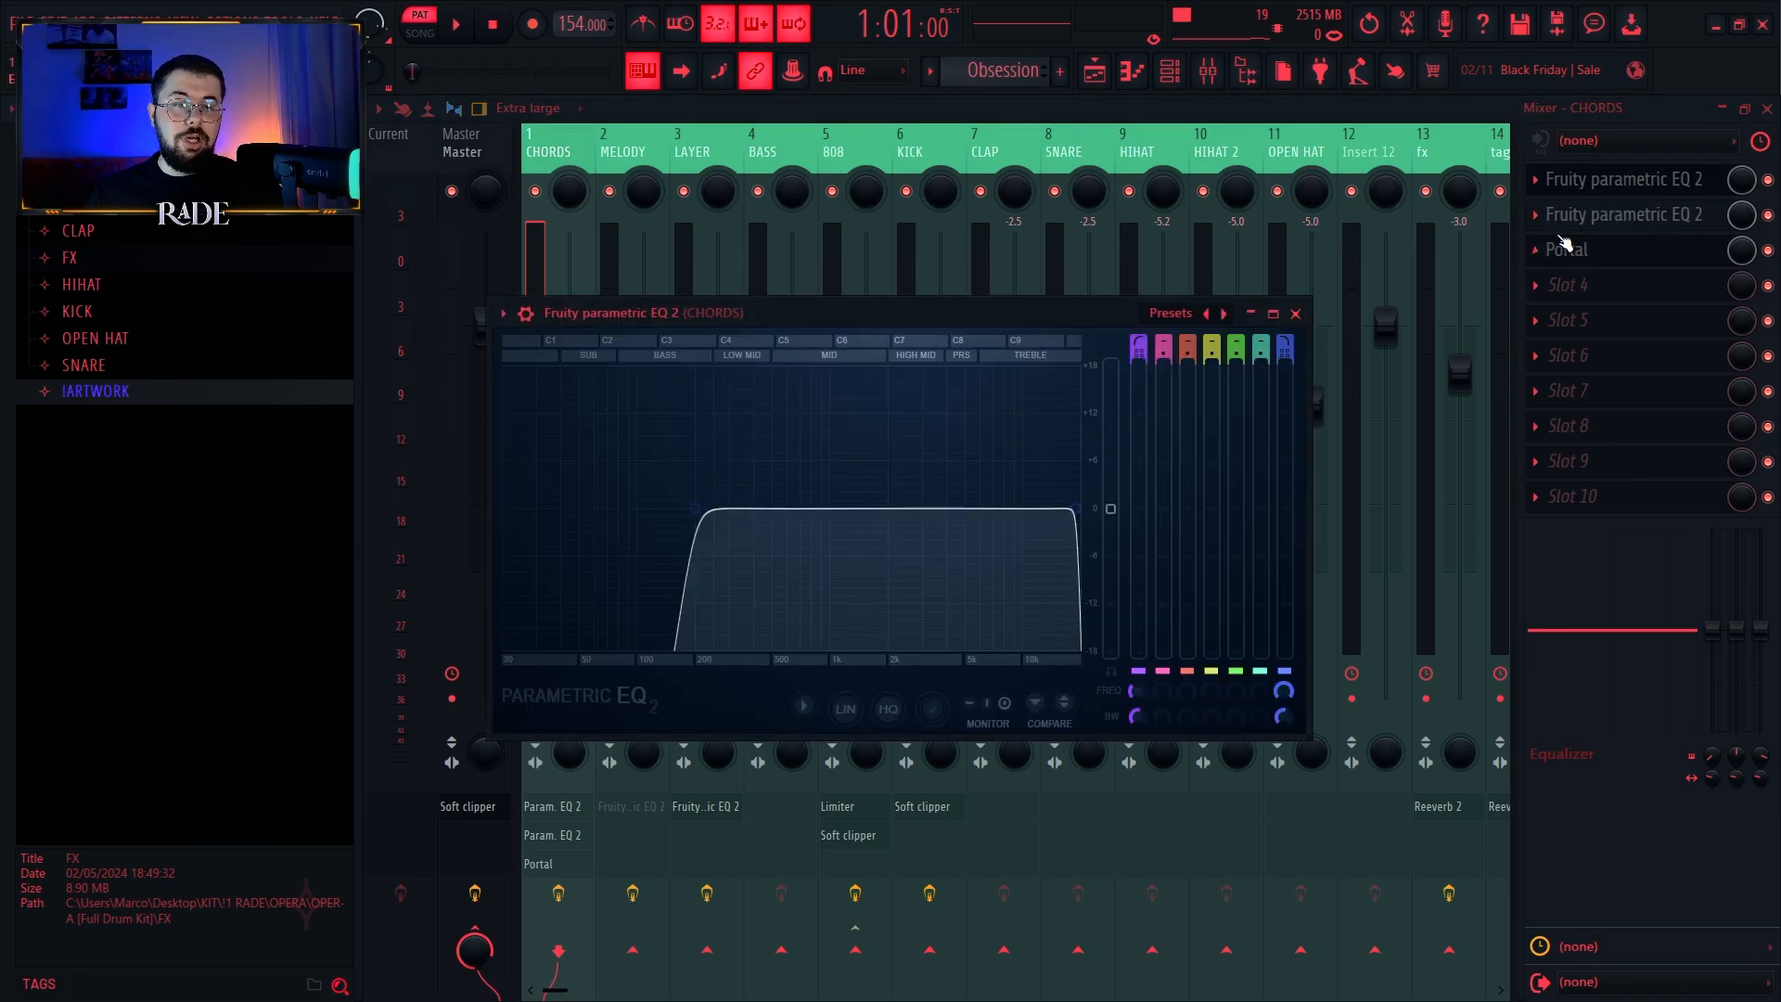
pyautogui.click(1625, 218)
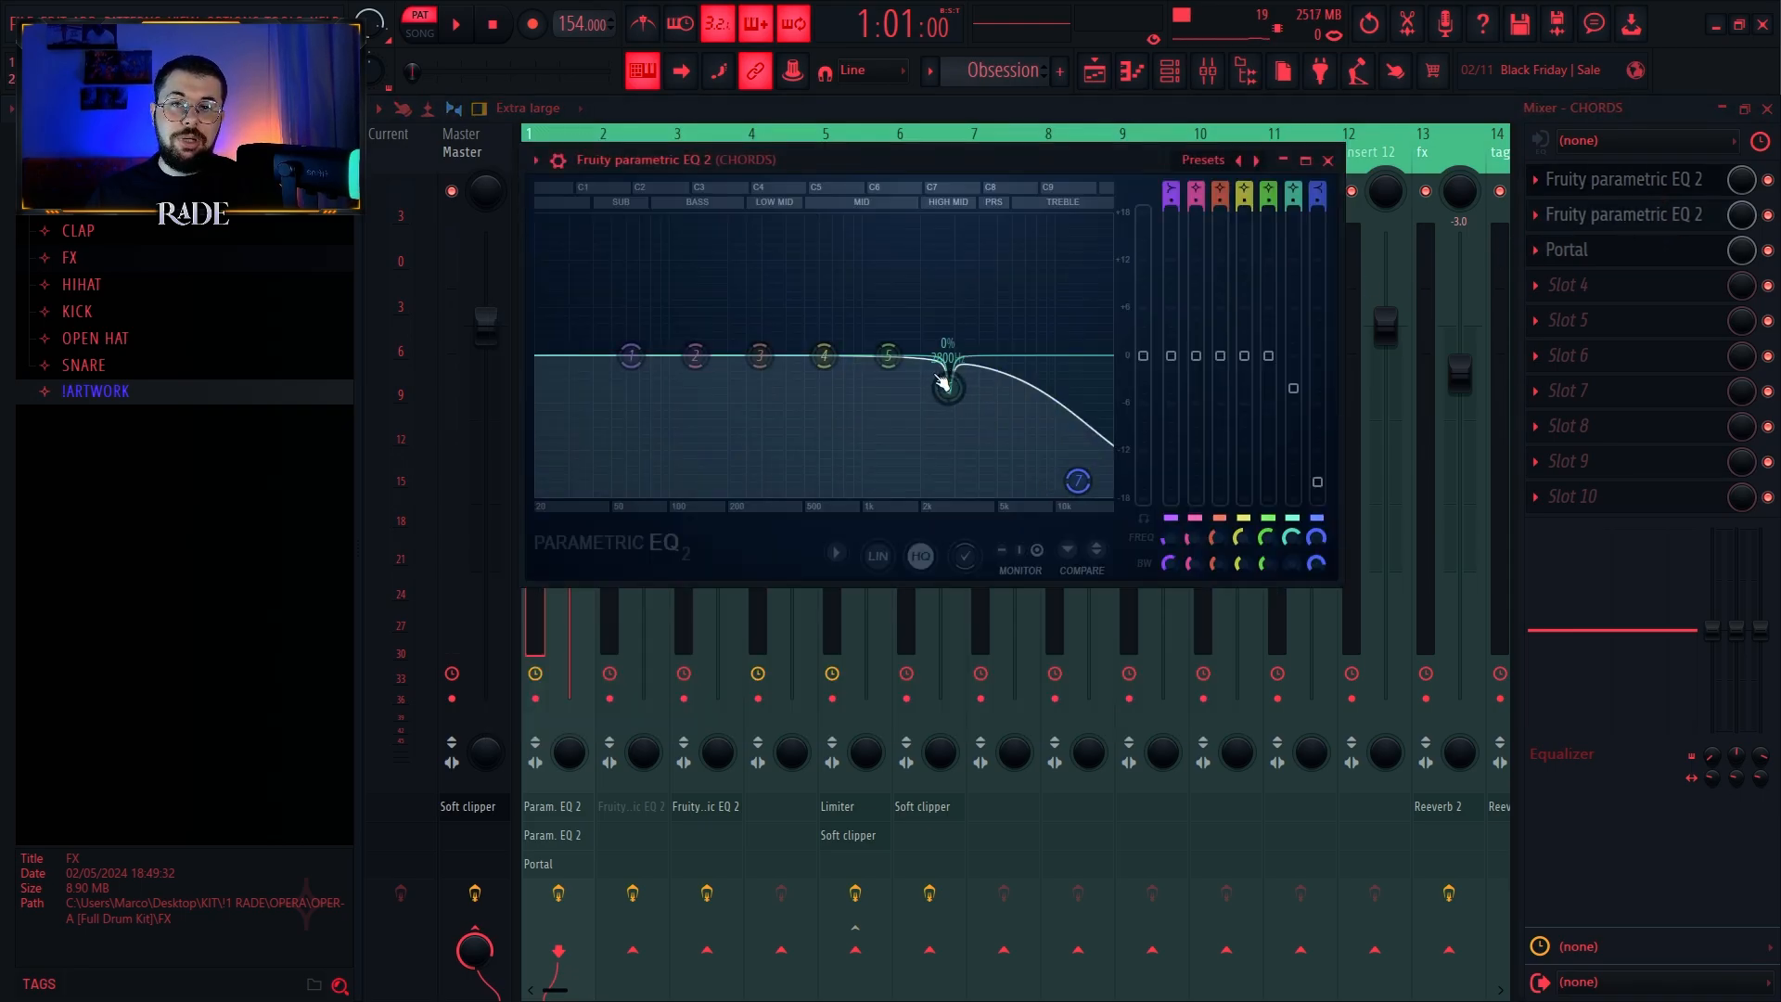
pyautogui.click(1340, 161)
pyautogui.click(1388, 269)
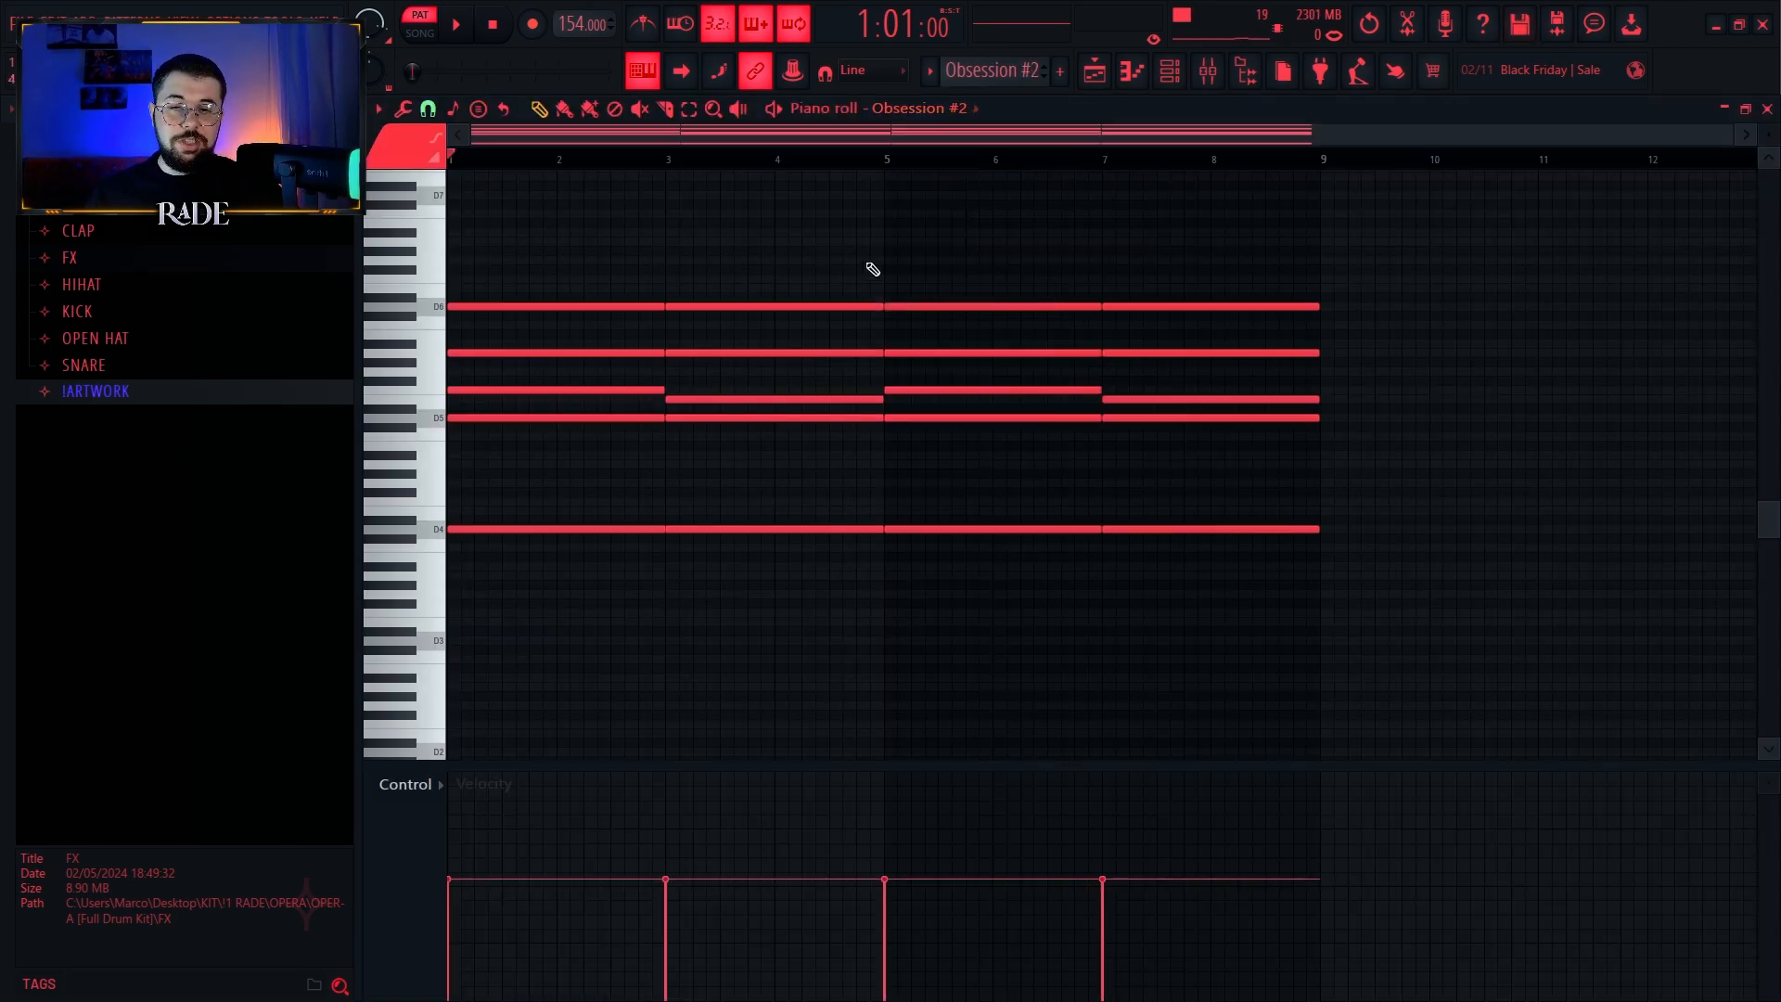
# Step: Highlight the stacked chord notes in the Obsession #2 piano roll, including the second chord, to examine their structure
pyautogui.moveTo(1212, 229); pyautogui.dragTo(445, 654)
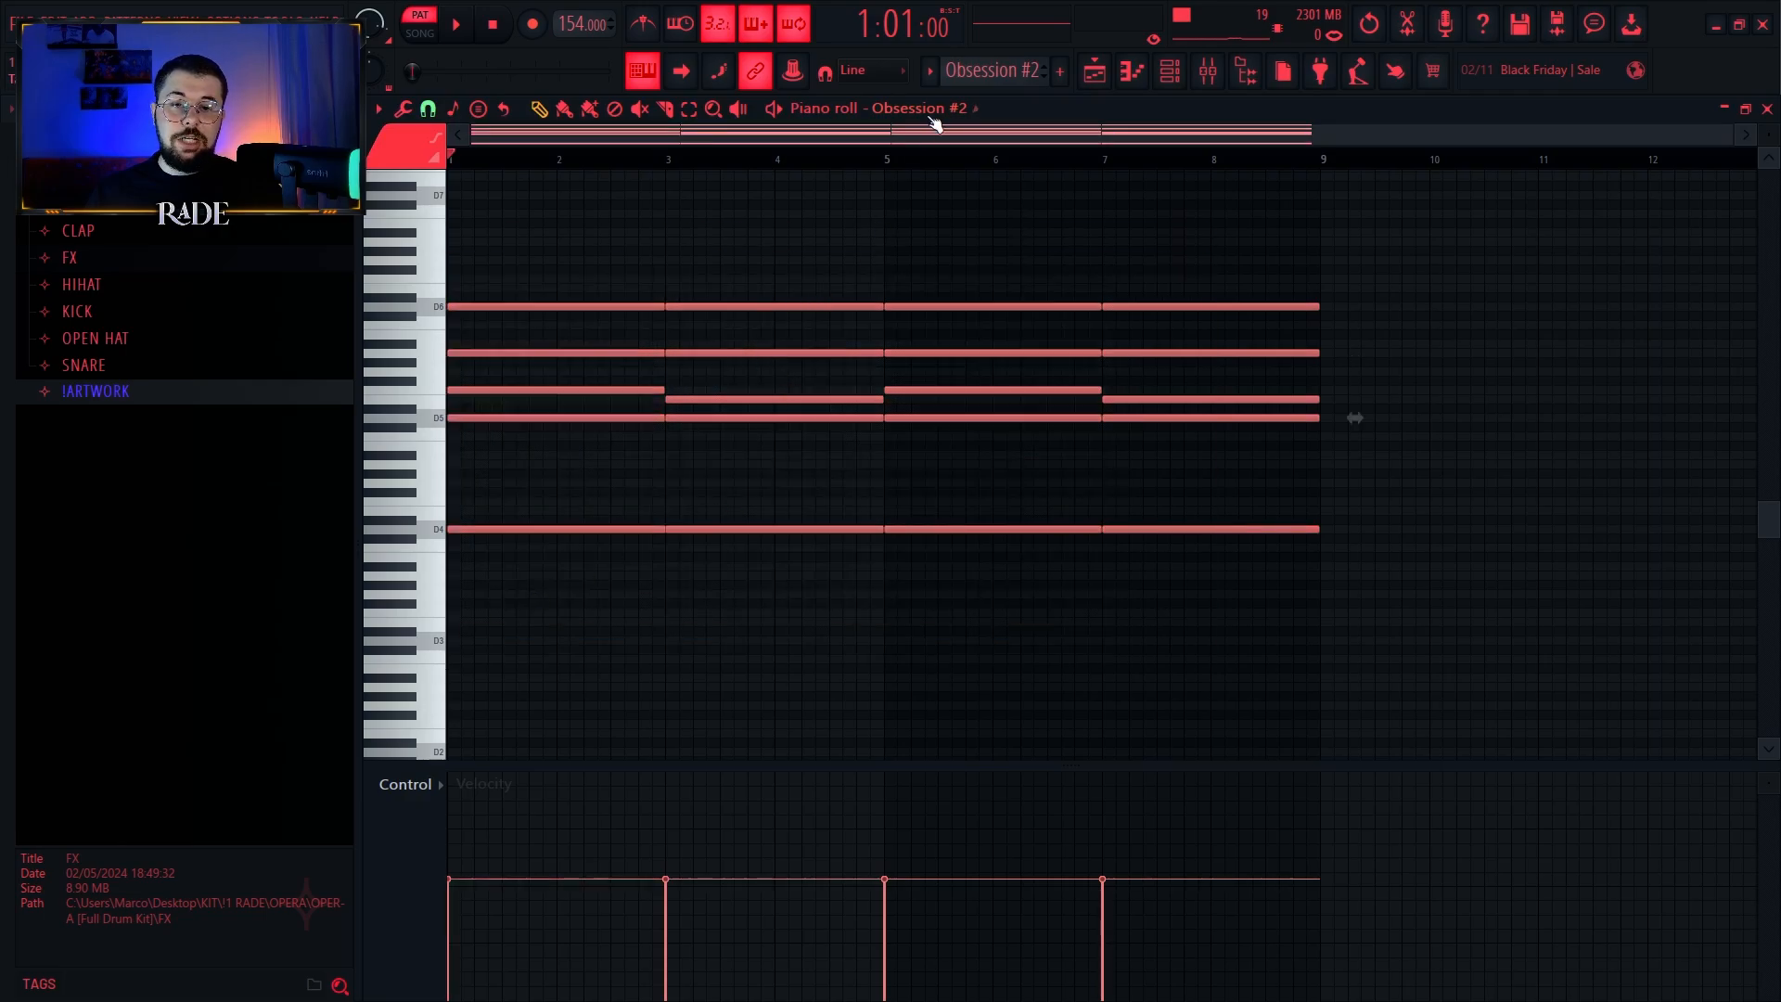
pyautogui.keyDown('ctrl'); pyautogui.click(818, 238); pyautogui.keyUp('ctrl')
pyautogui.scroll(3, 721, 370)
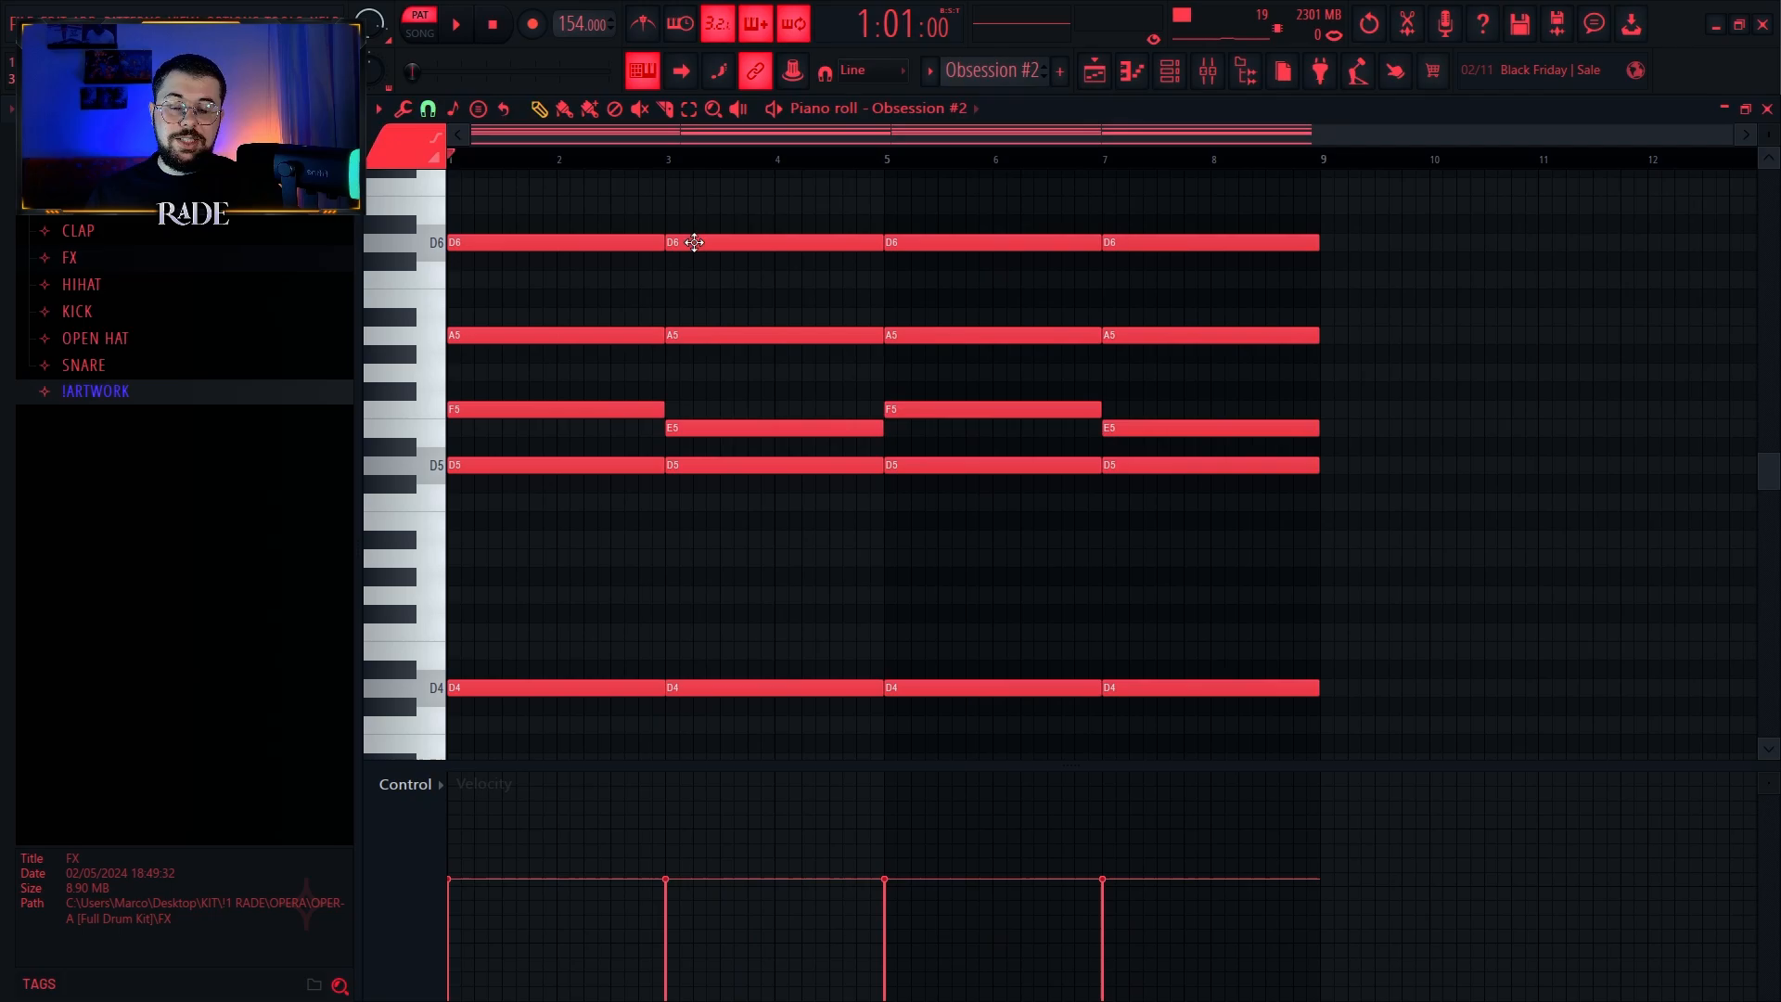
pyautogui.moveTo(830, 214); pyautogui.dragTo(772, 736)
pyautogui.keyDown('ctrl'); pyautogui.click(787, 505); pyautogui.keyUp('ctrl')
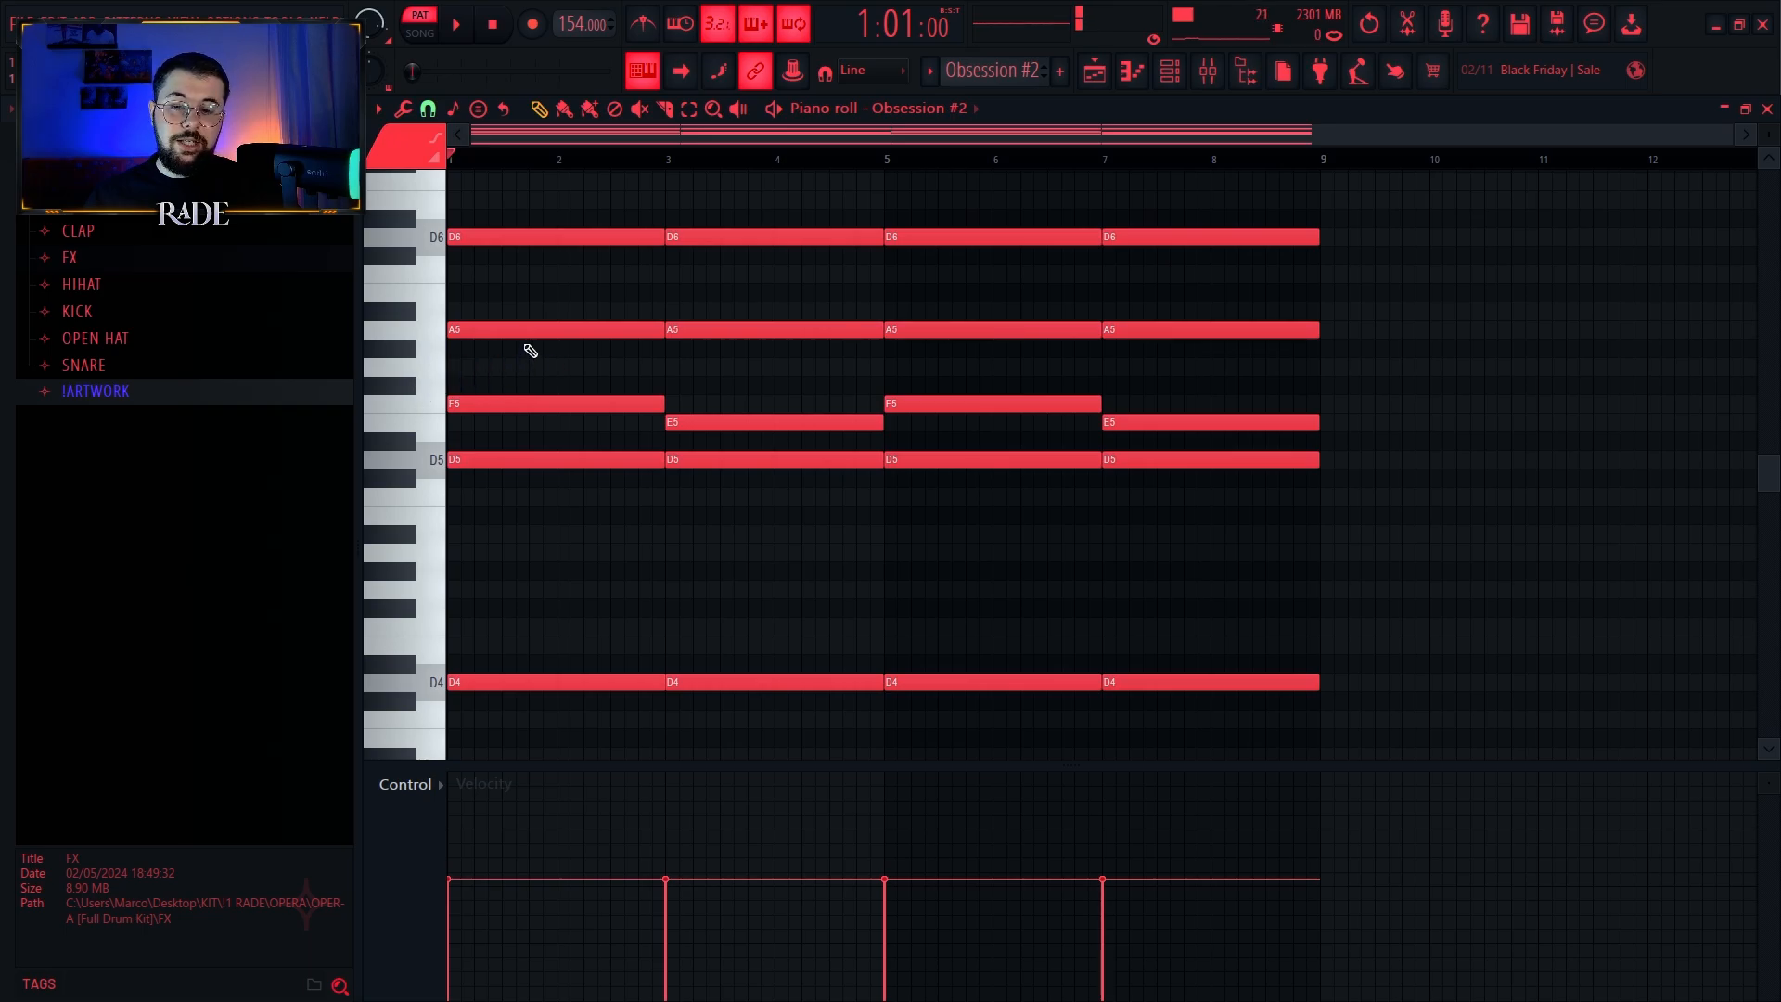
# Step: Highlight the sustained D6 row and the low D4 row of Obsession #2 to examine the octave doubling
pyautogui.moveTo(531, 267); pyautogui.dragTo(1243, 206)
pyautogui.scroll(-1, 780, 262)
pyautogui.moveTo(465, 553); pyautogui.dragTo(1332, 676)
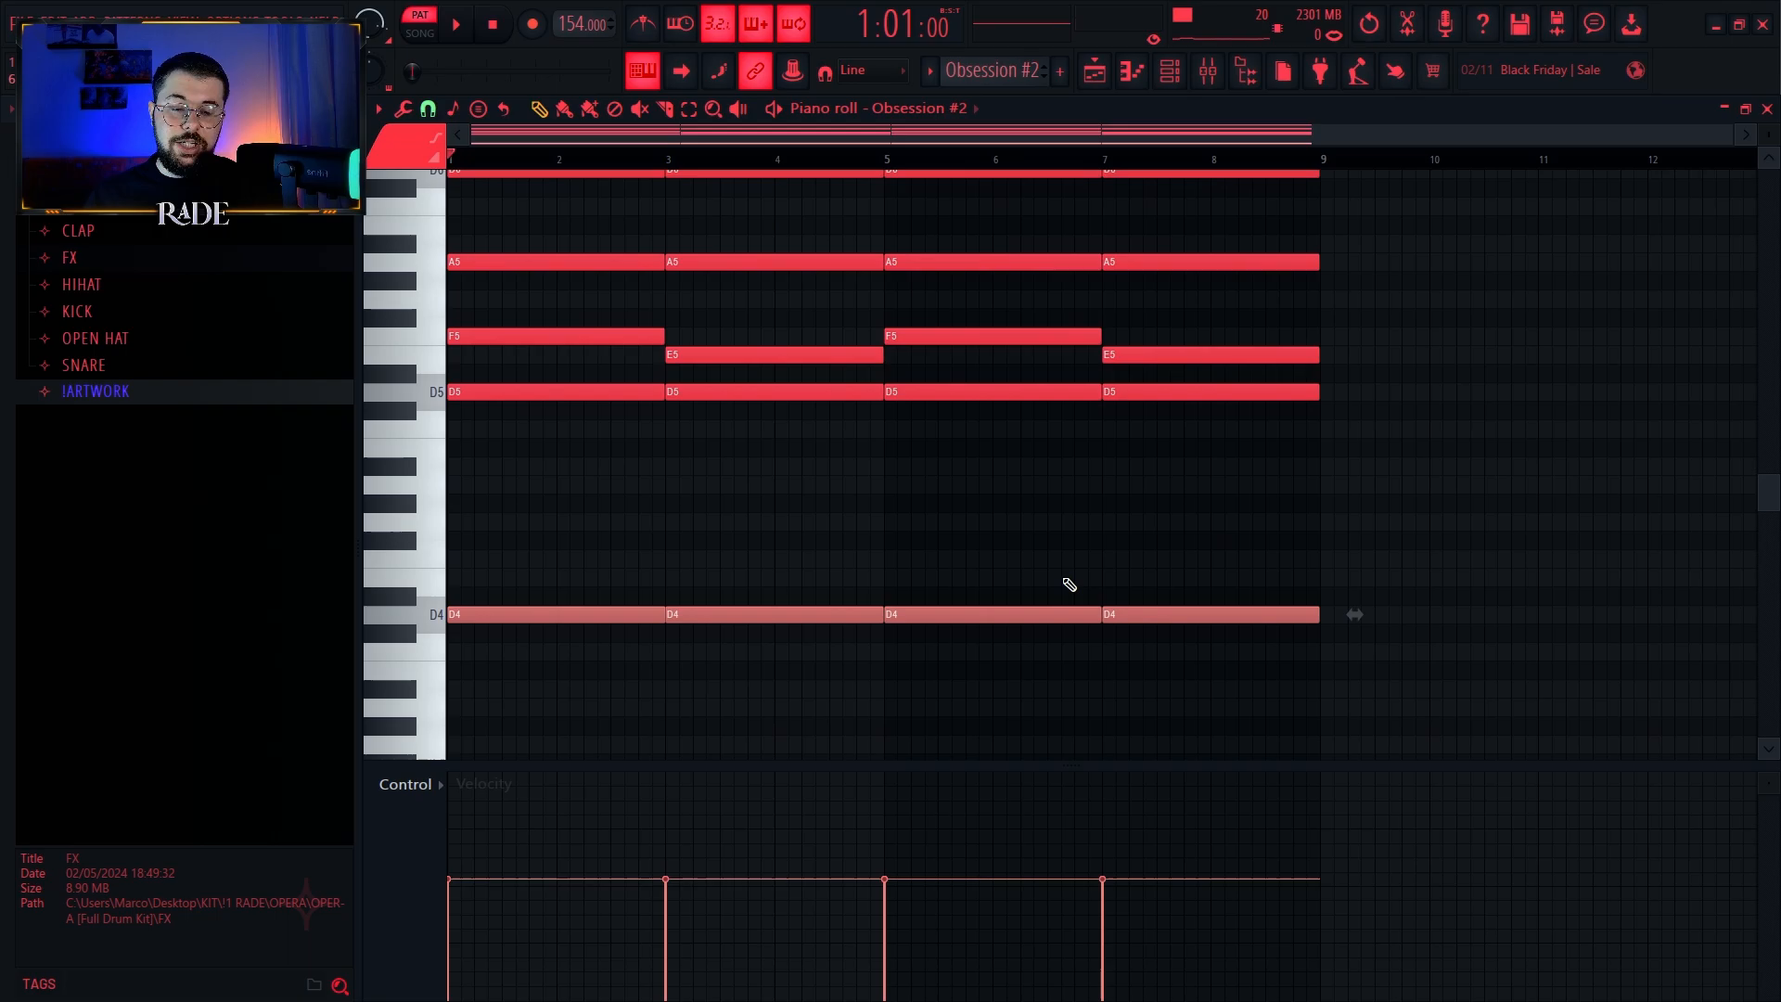
pyautogui.keyDown('ctrl'); pyautogui.click(652, 513); pyautogui.keyUp('ctrl')
pyautogui.scroll(2, 727, 544)
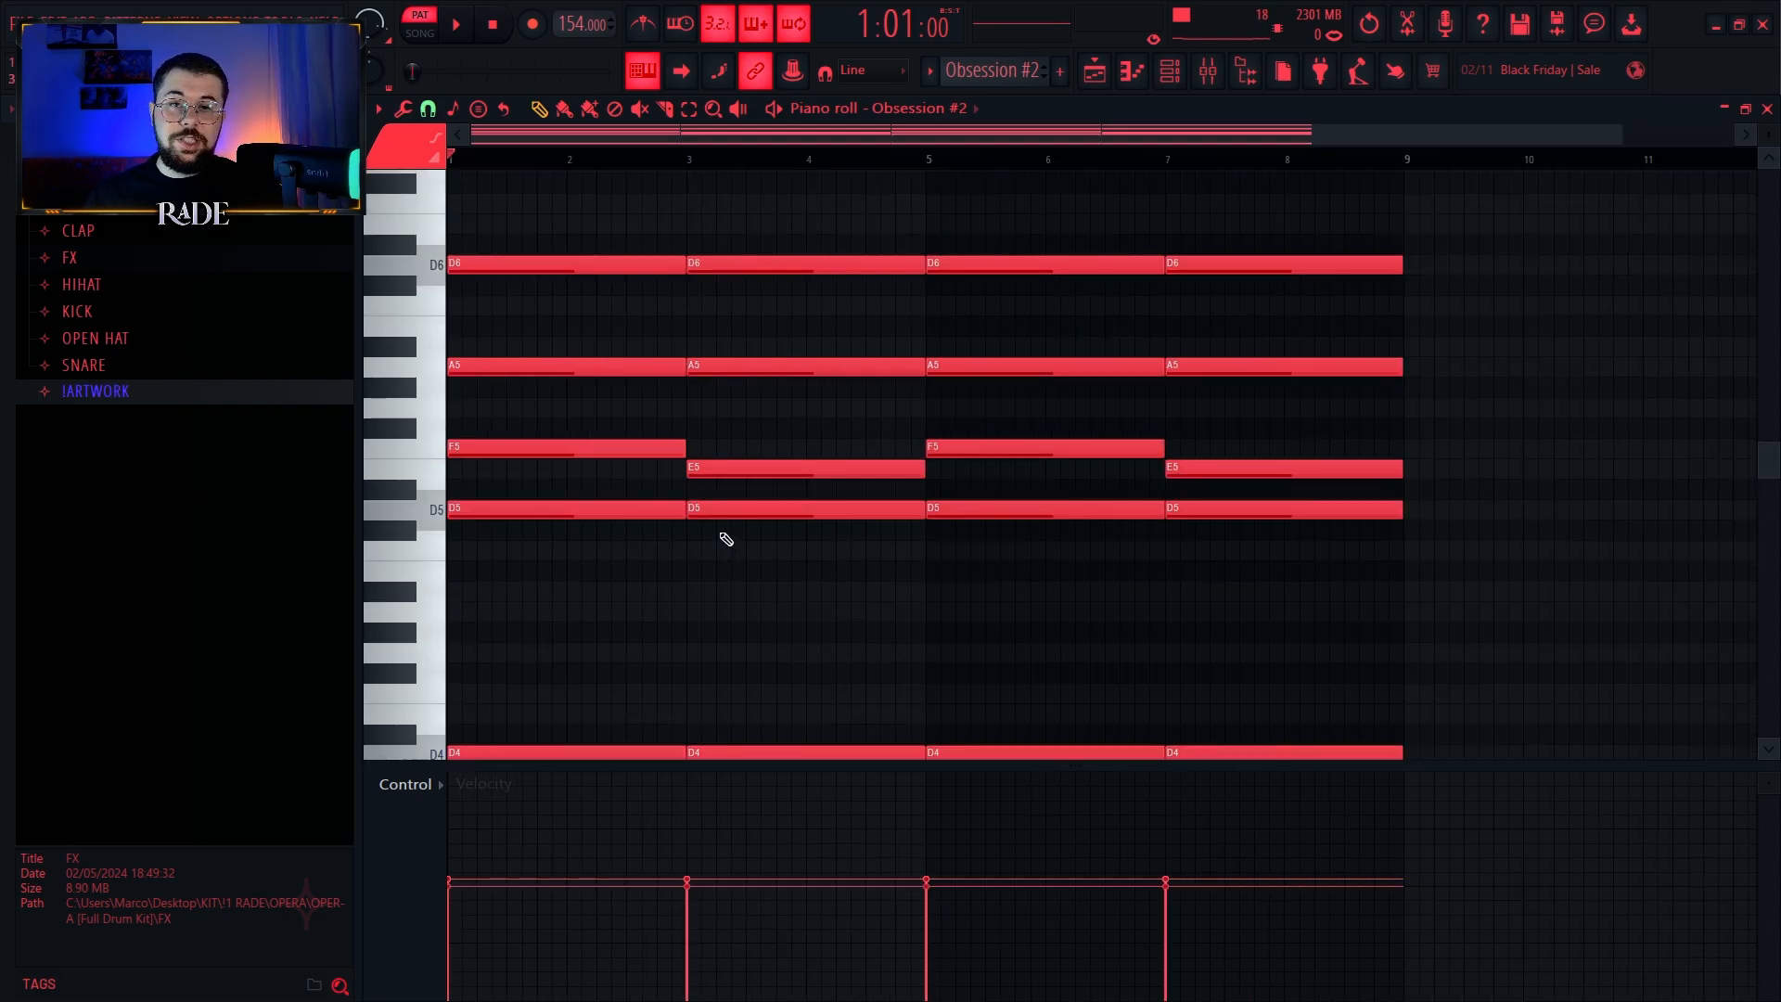
# Step: Examine the alternating F5 and E5 notes of Obsession #2, and play the pattern through
pyautogui.scroll(-1, 634, 172)
pyautogui.moveTo(590, 399); pyautogui.dragTo(779, 422)
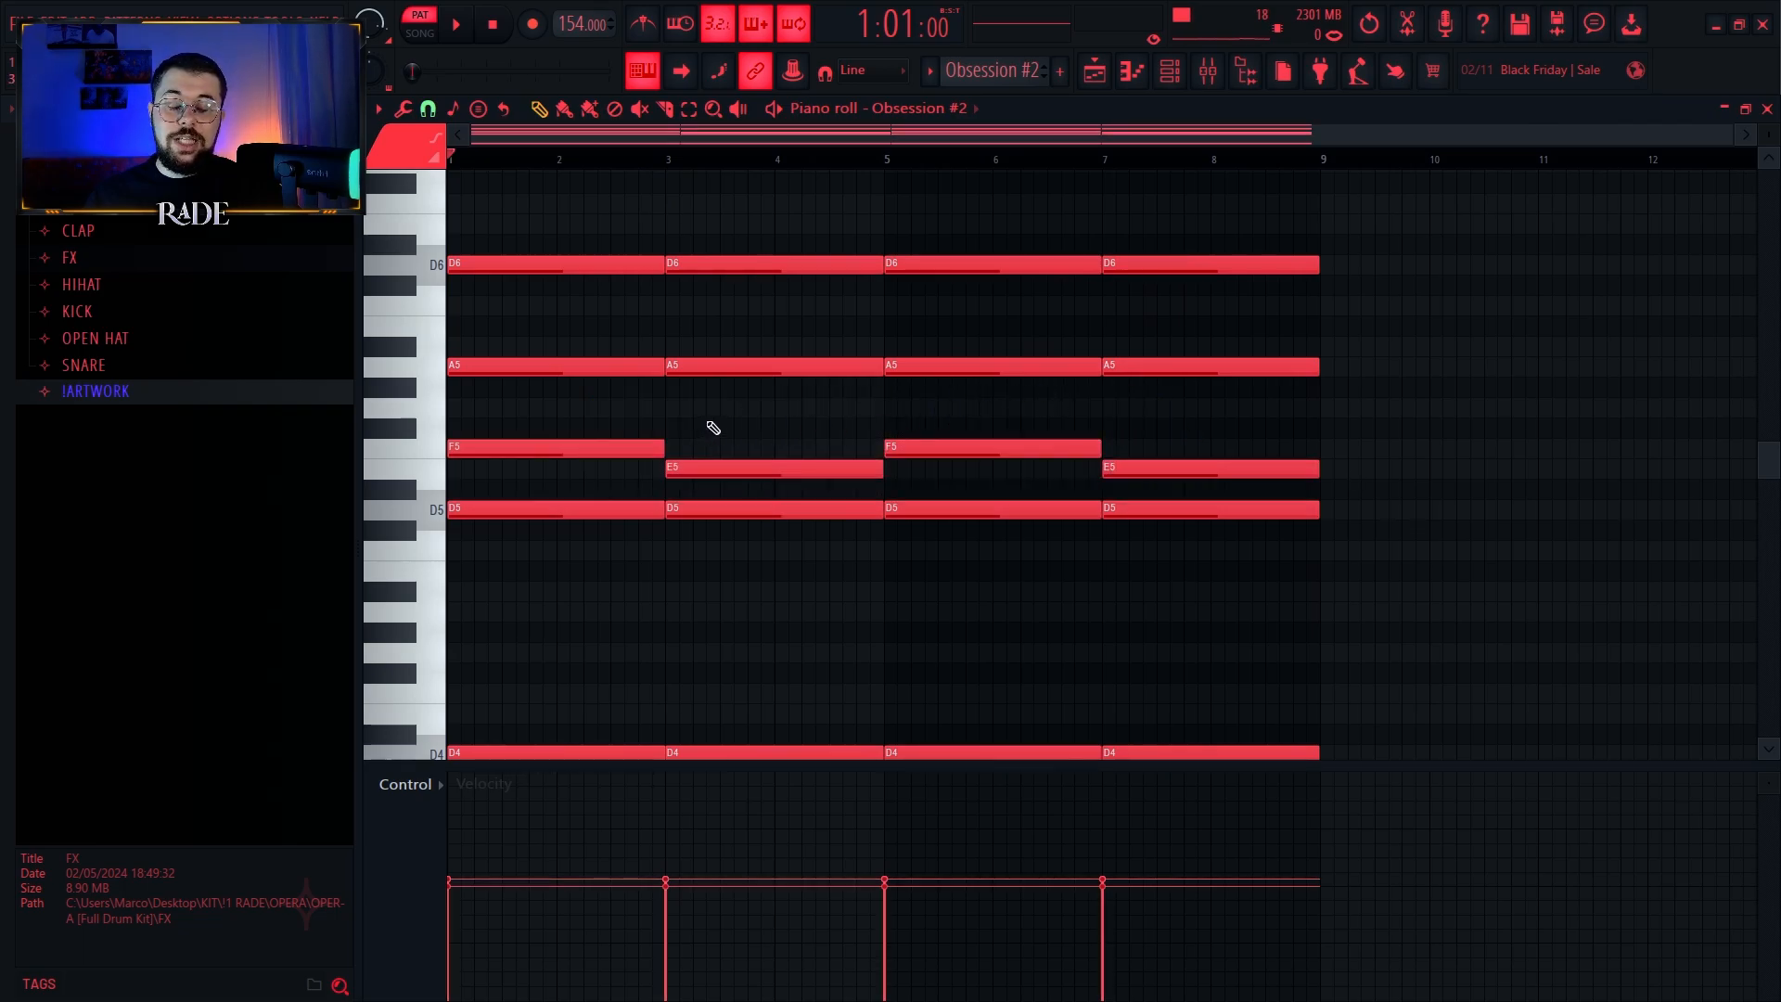
pyautogui.moveTo(631, 400); pyautogui.dragTo(835, 413)
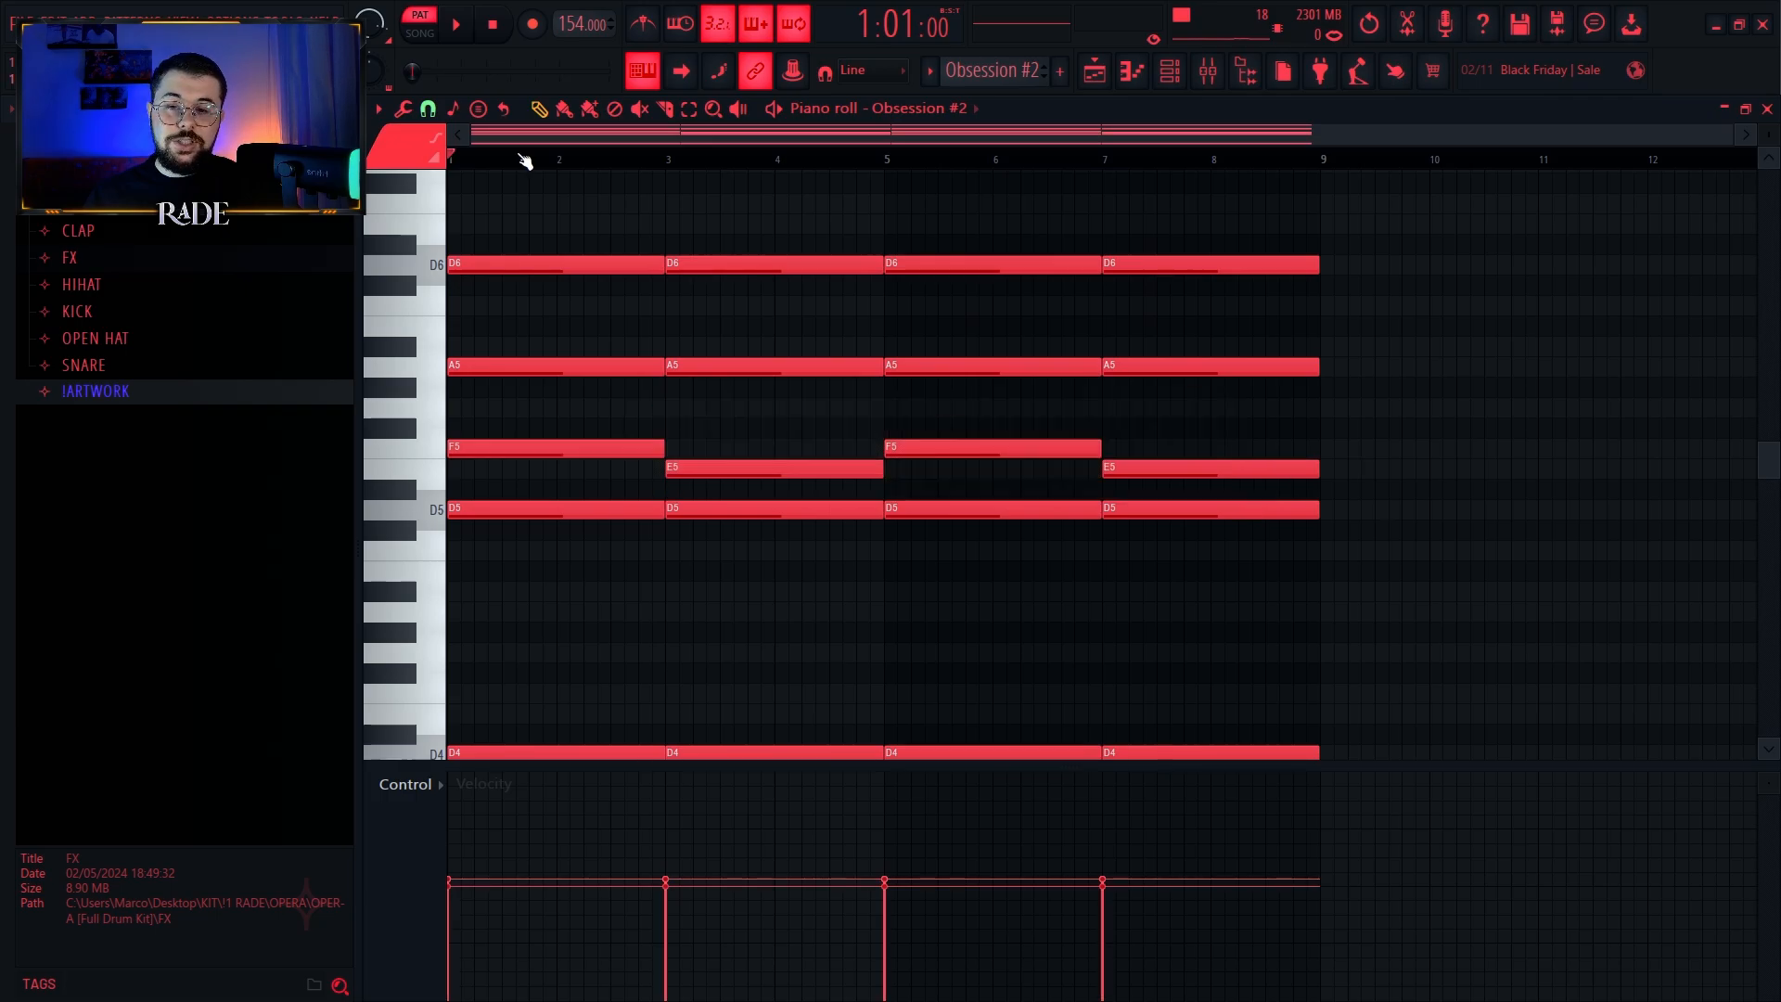
pyautogui.press('space')
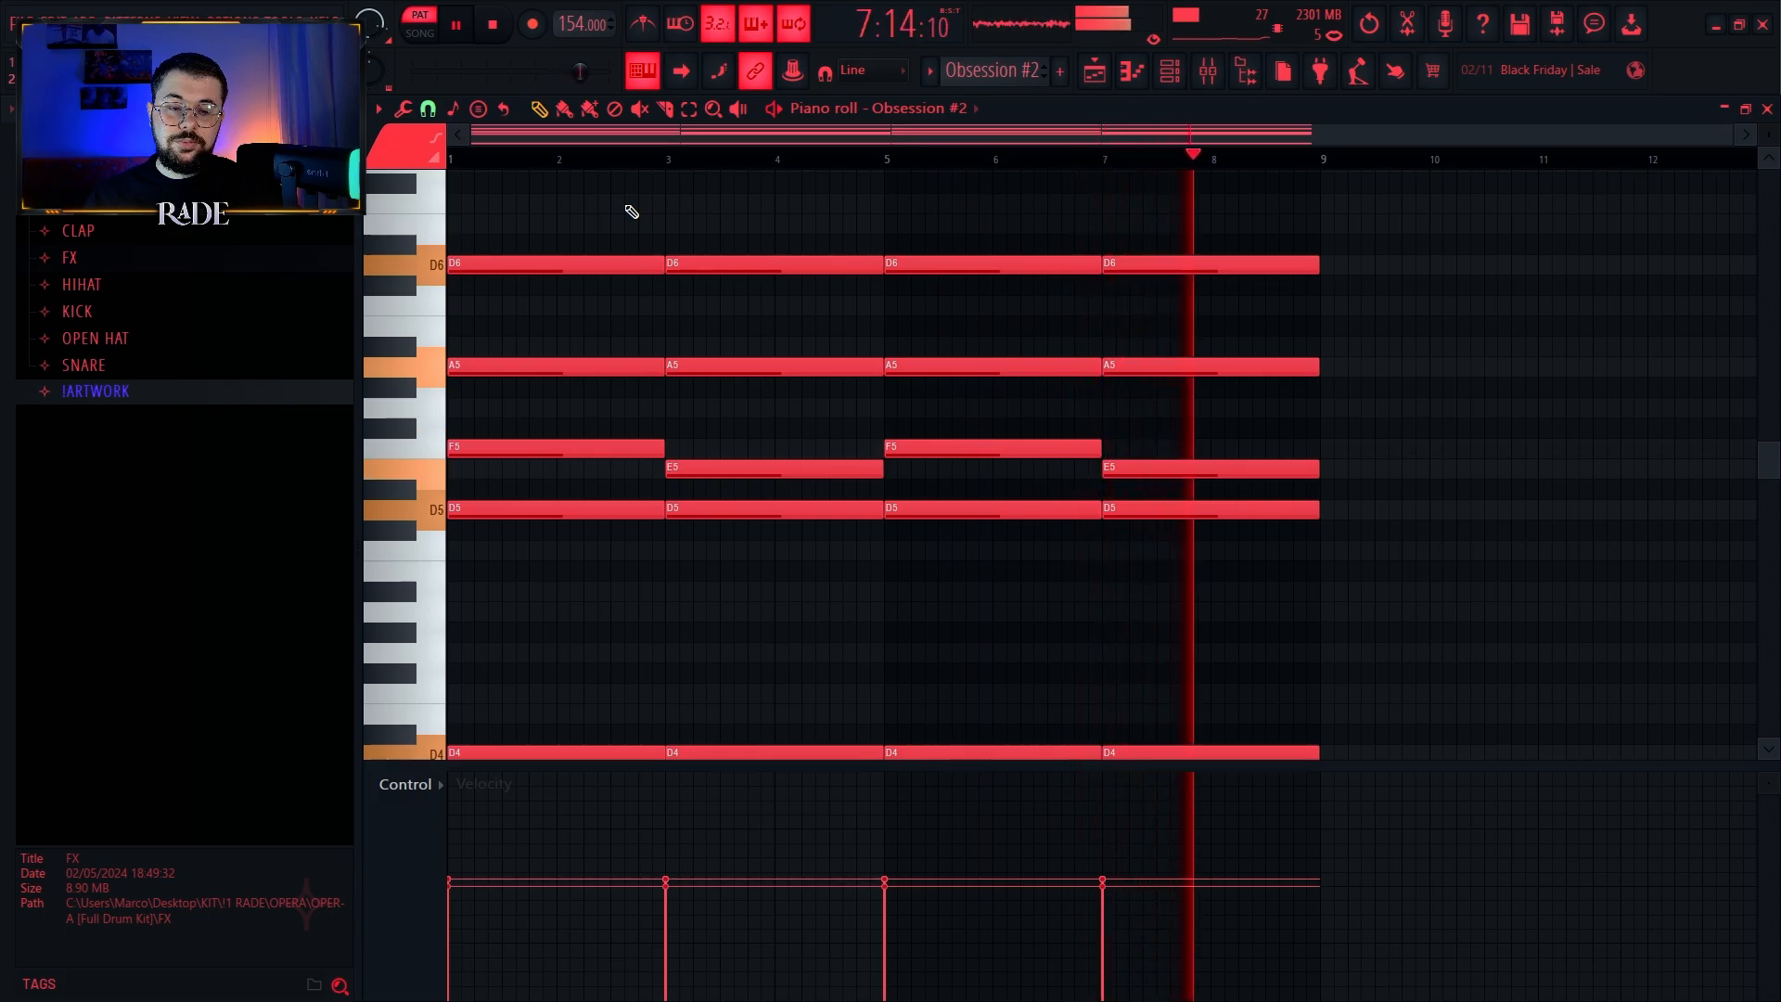
pyautogui.press('space')
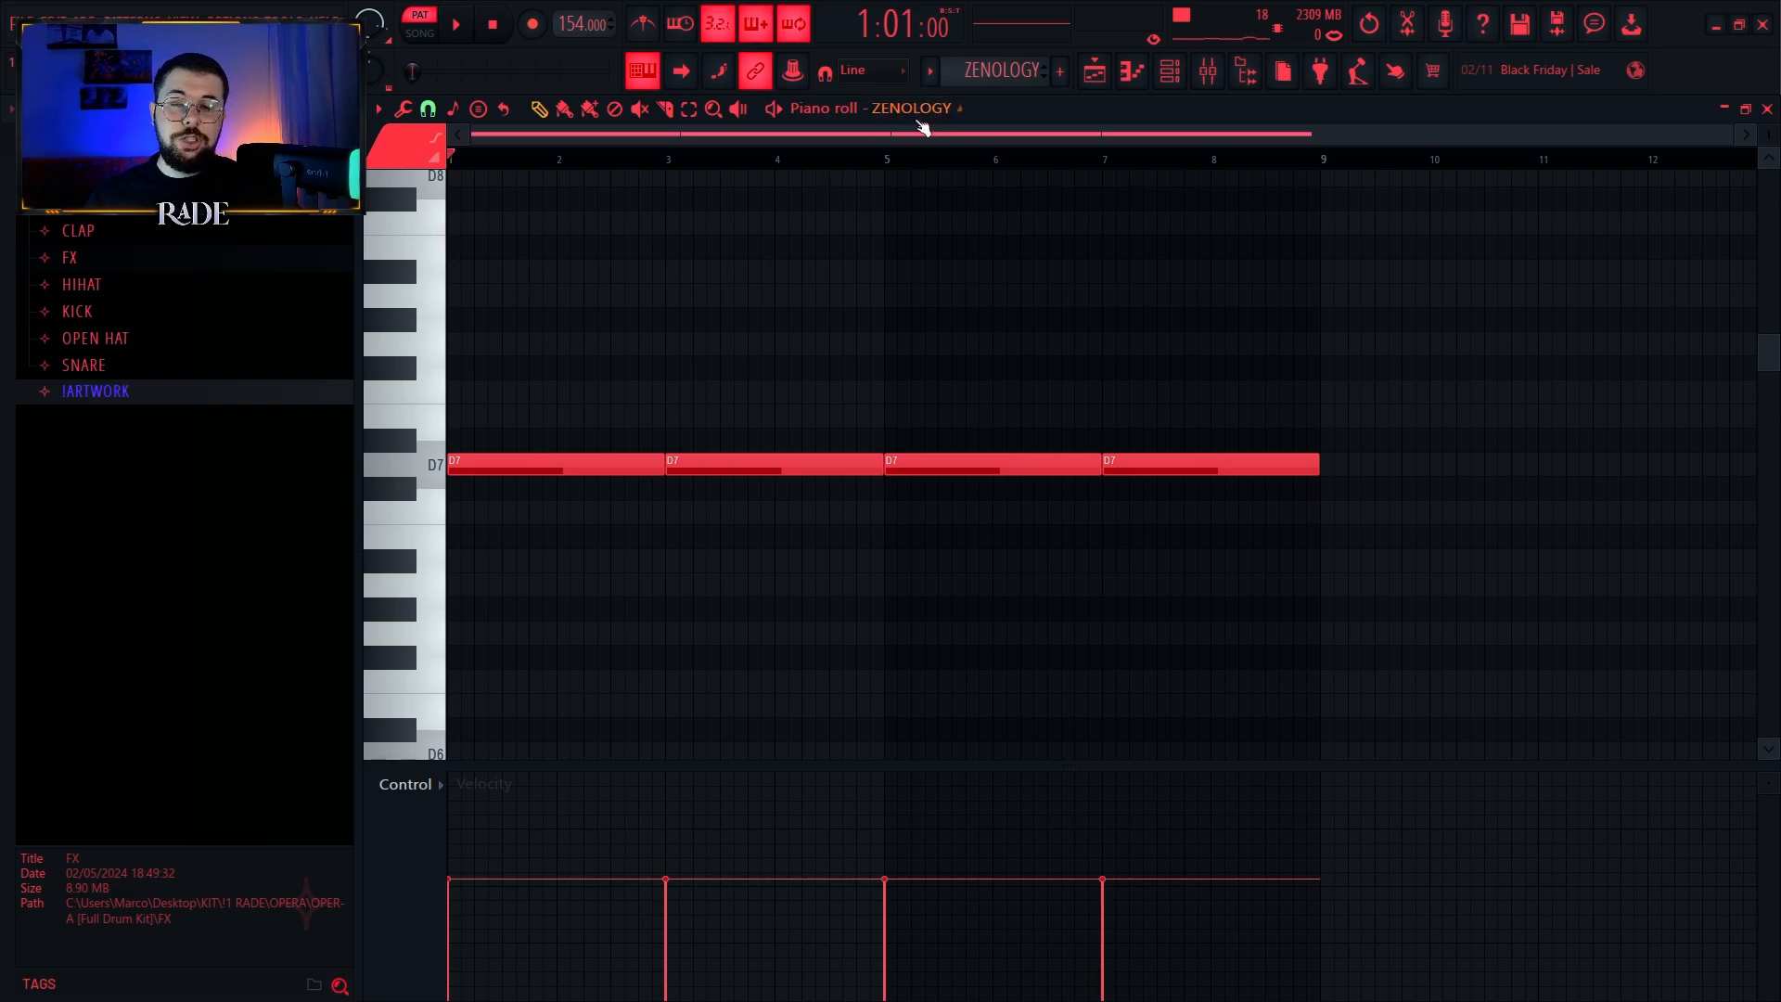
# Step: Highlight the four sustained D7 notes in the ZENOLOGY piano roll to examine the layer
pyautogui.moveTo(588, 308)
pyautogui.mouseDown()
pyautogui.moveTo(1063, 525)
pyautogui.moveTo(1179, 548)
pyautogui.mouseUp()
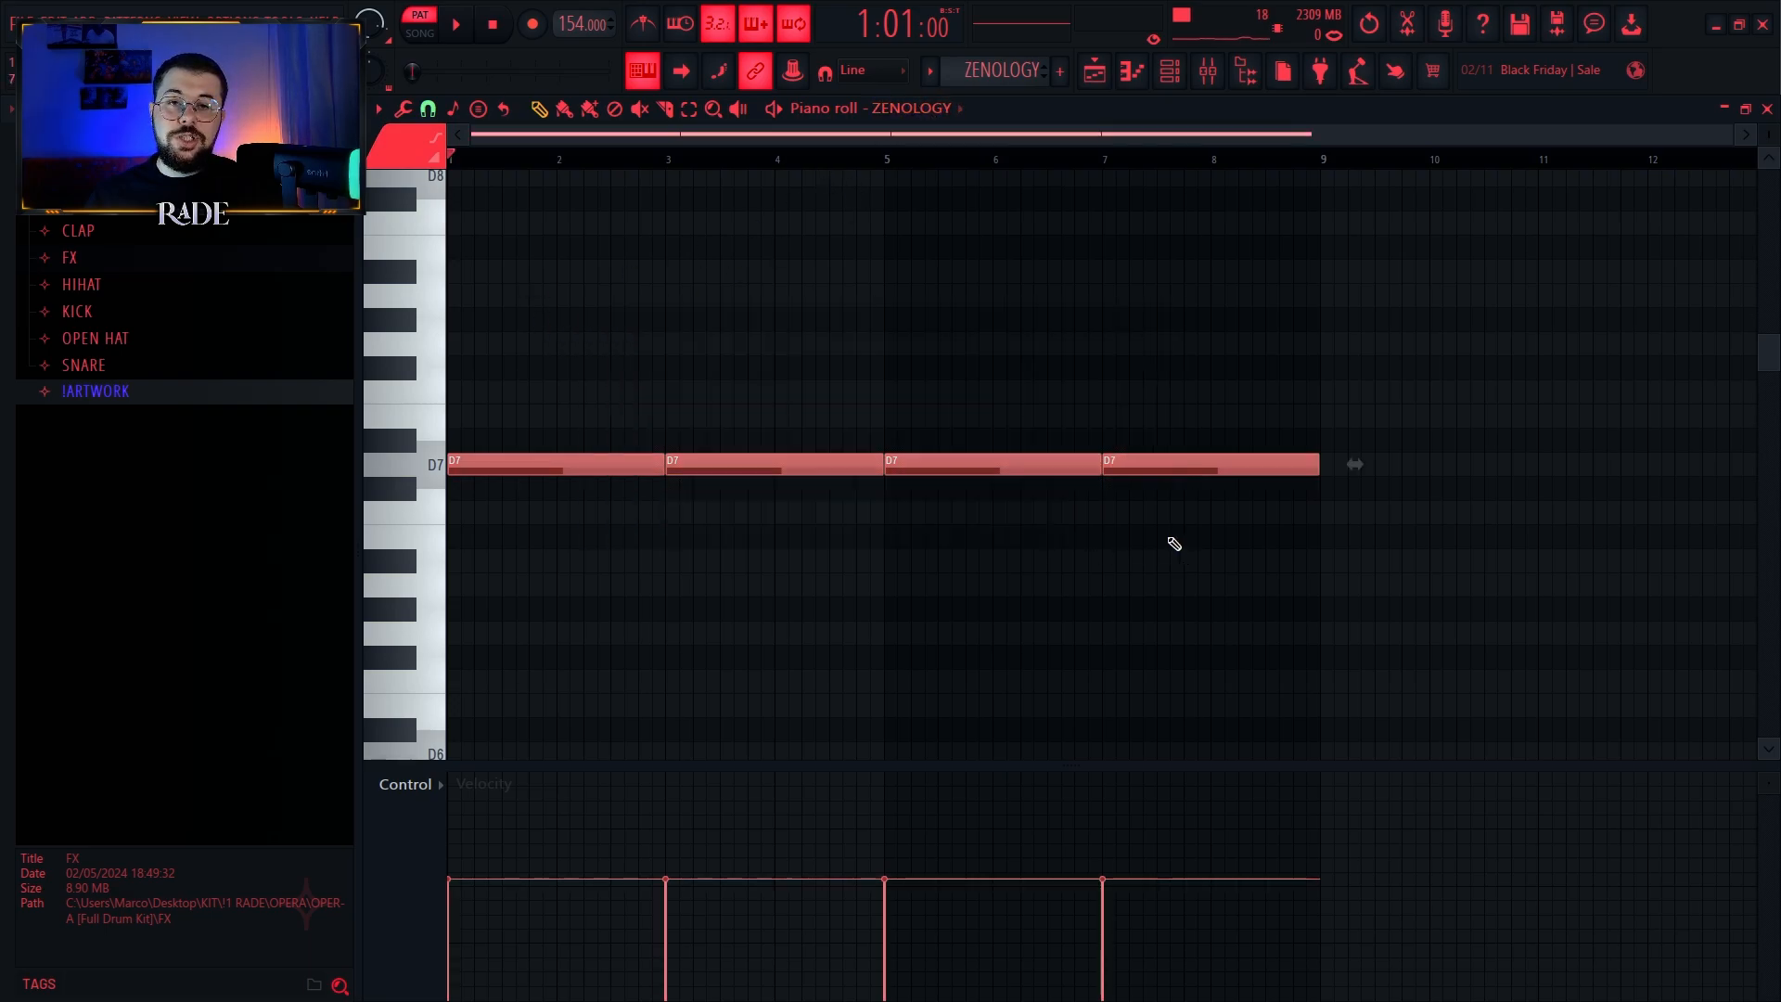
pyautogui.keyDown('ctrl'); pyautogui.click(1000, 361); pyautogui.keyUp('ctrl')
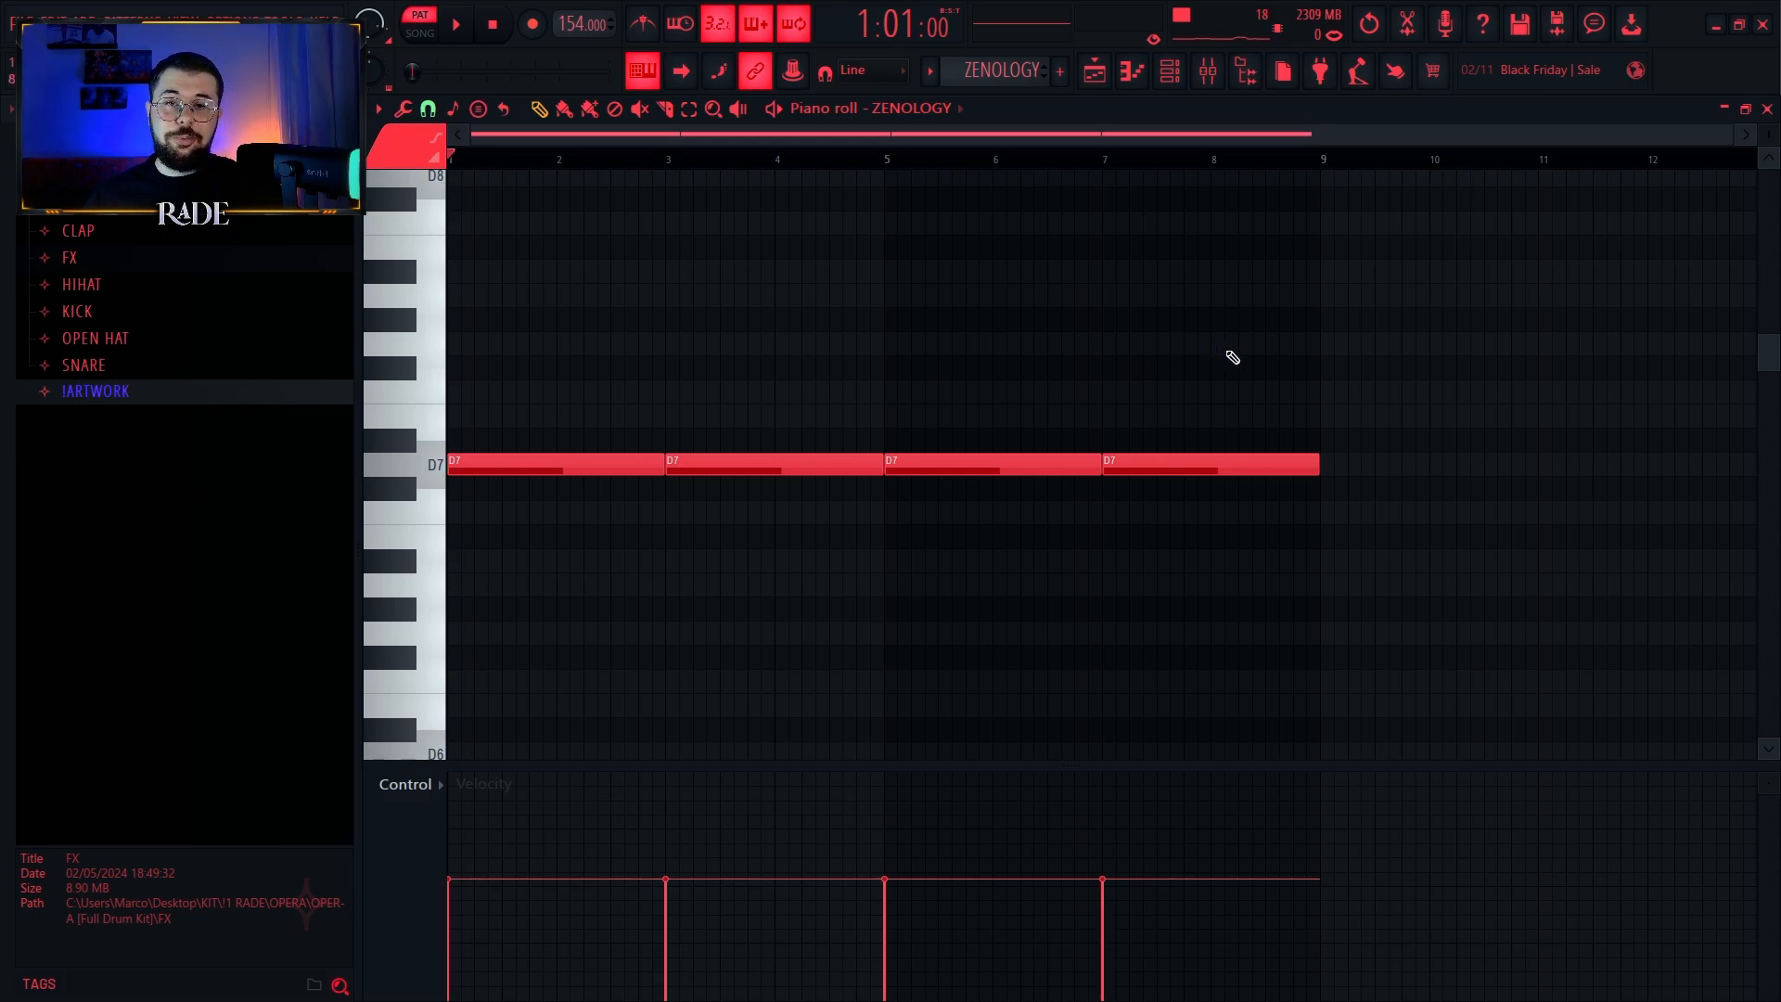
pyautogui.moveTo(553, 367); pyautogui.dragTo(1205, 569)
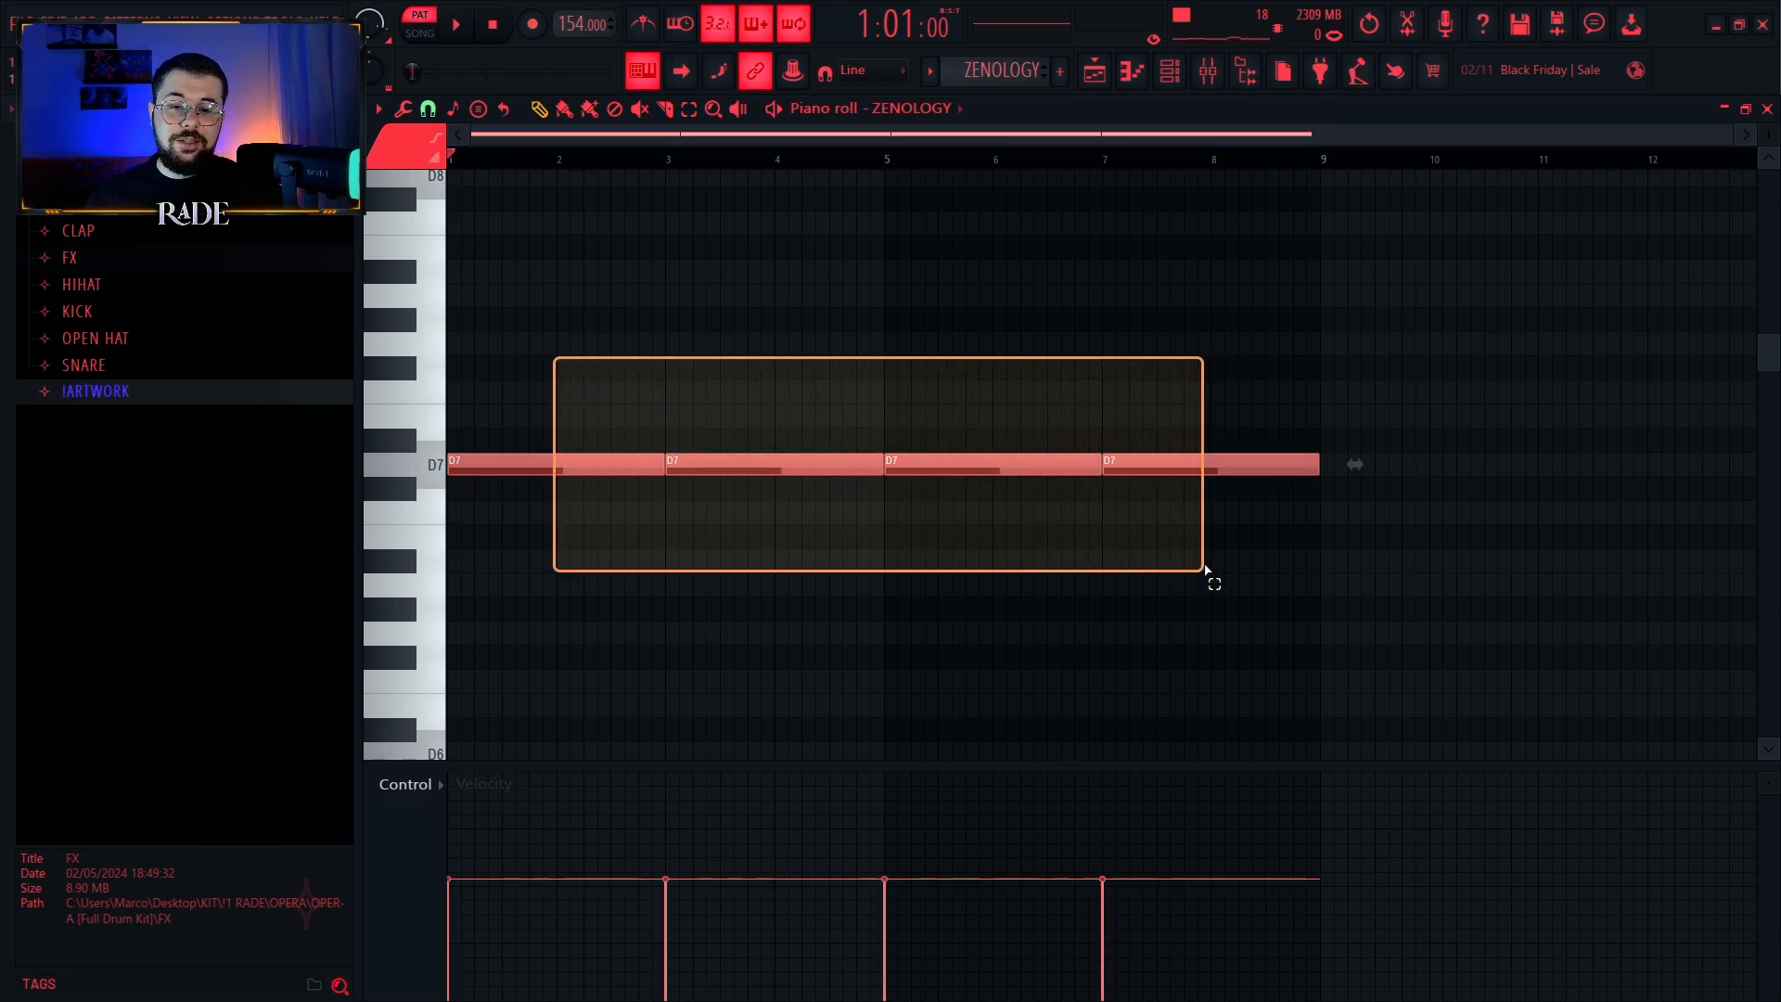
pyautogui.moveTo(1361, 336); pyautogui.dragTo(468, 580)
pyautogui.keyDown('ctrl'); pyautogui.click(1093, 333); pyautogui.keyUp('ctrl')
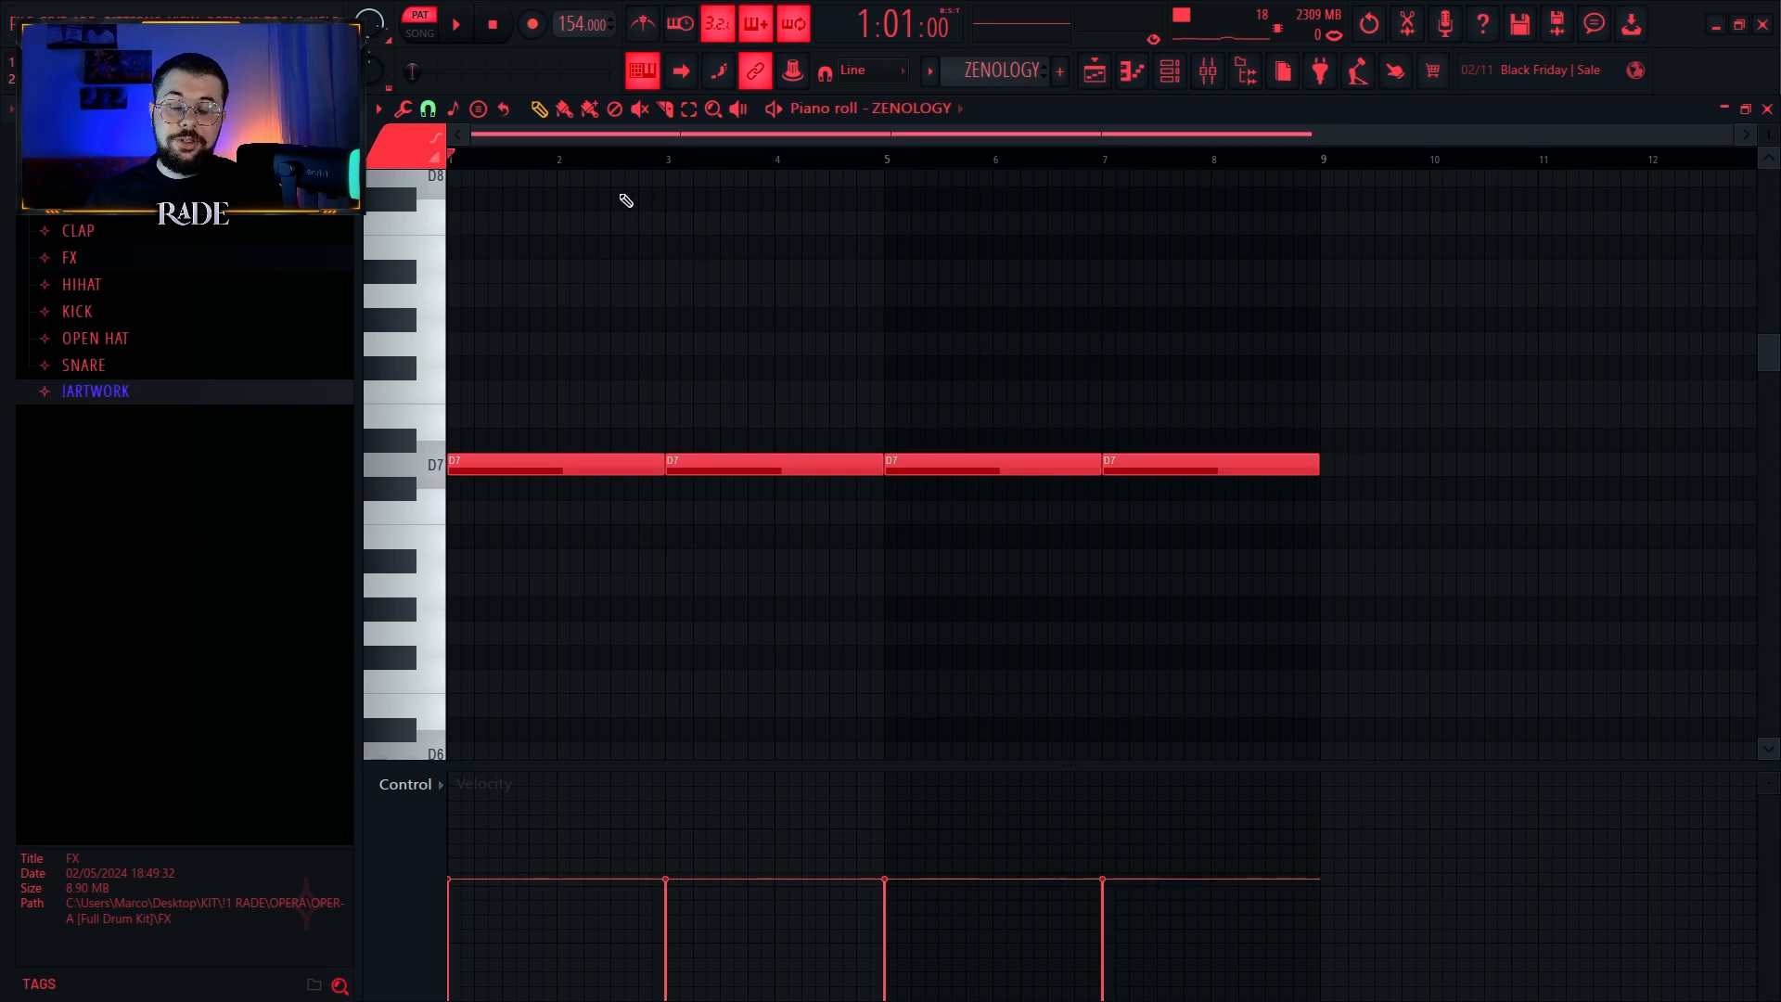
# Step: Play the ZENOLOGY layer and stop it, highlighting its D7 notes once more
pyautogui.click(460, 25)
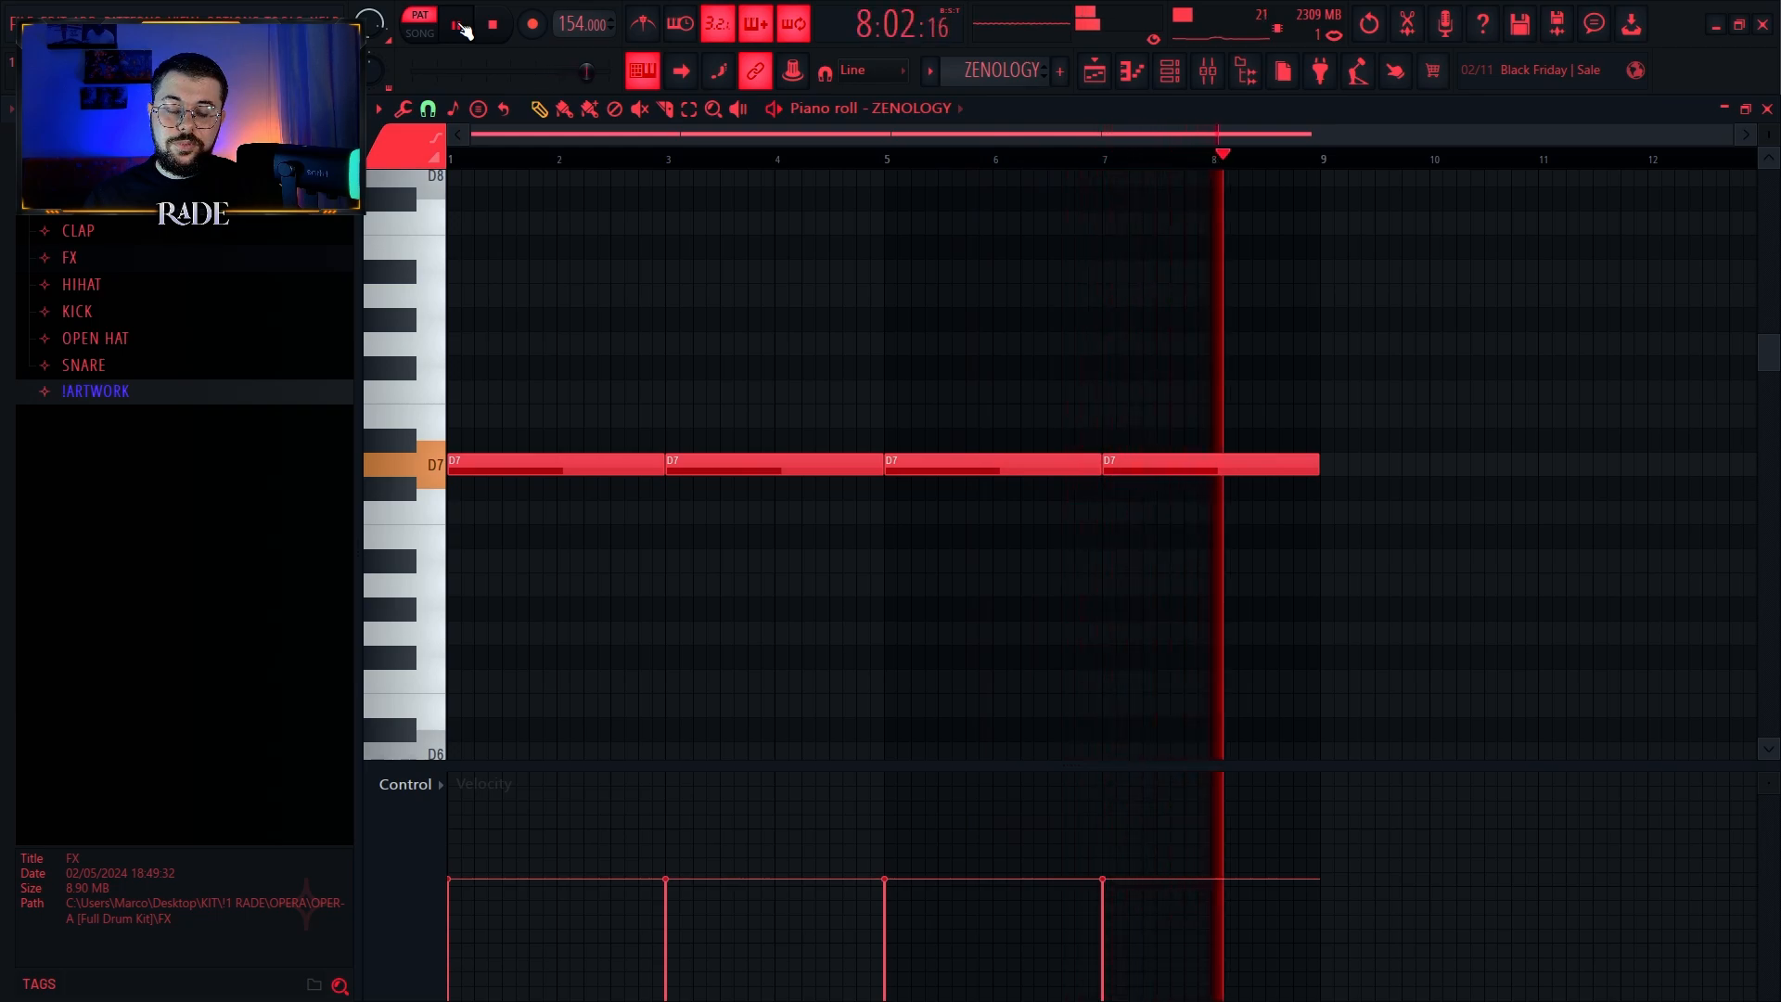
pyautogui.click(461, 28)
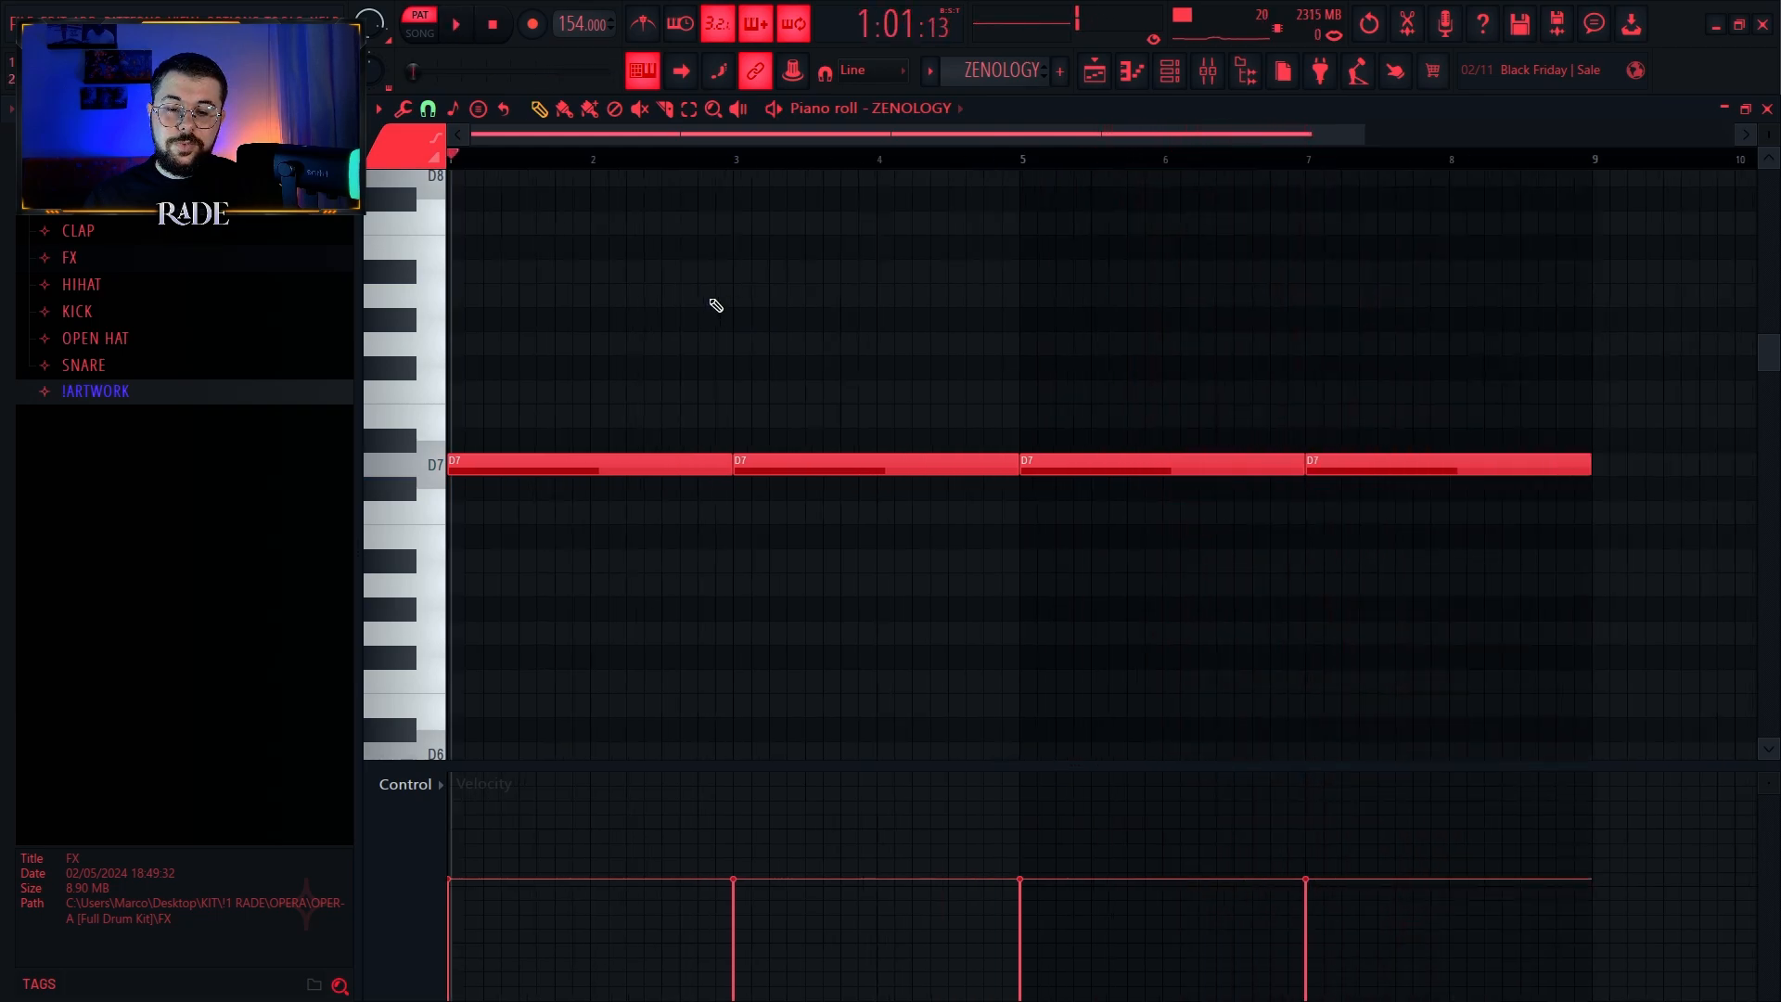
pyautogui.moveTo(562, 317); pyautogui.dragTo(1229, 562)
pyautogui.keyDown('ctrl'); pyautogui.click(1280, 364); pyautogui.keyUp('ctrl')
pyautogui.moveTo(656, 315); pyautogui.dragTo(1290, 588)
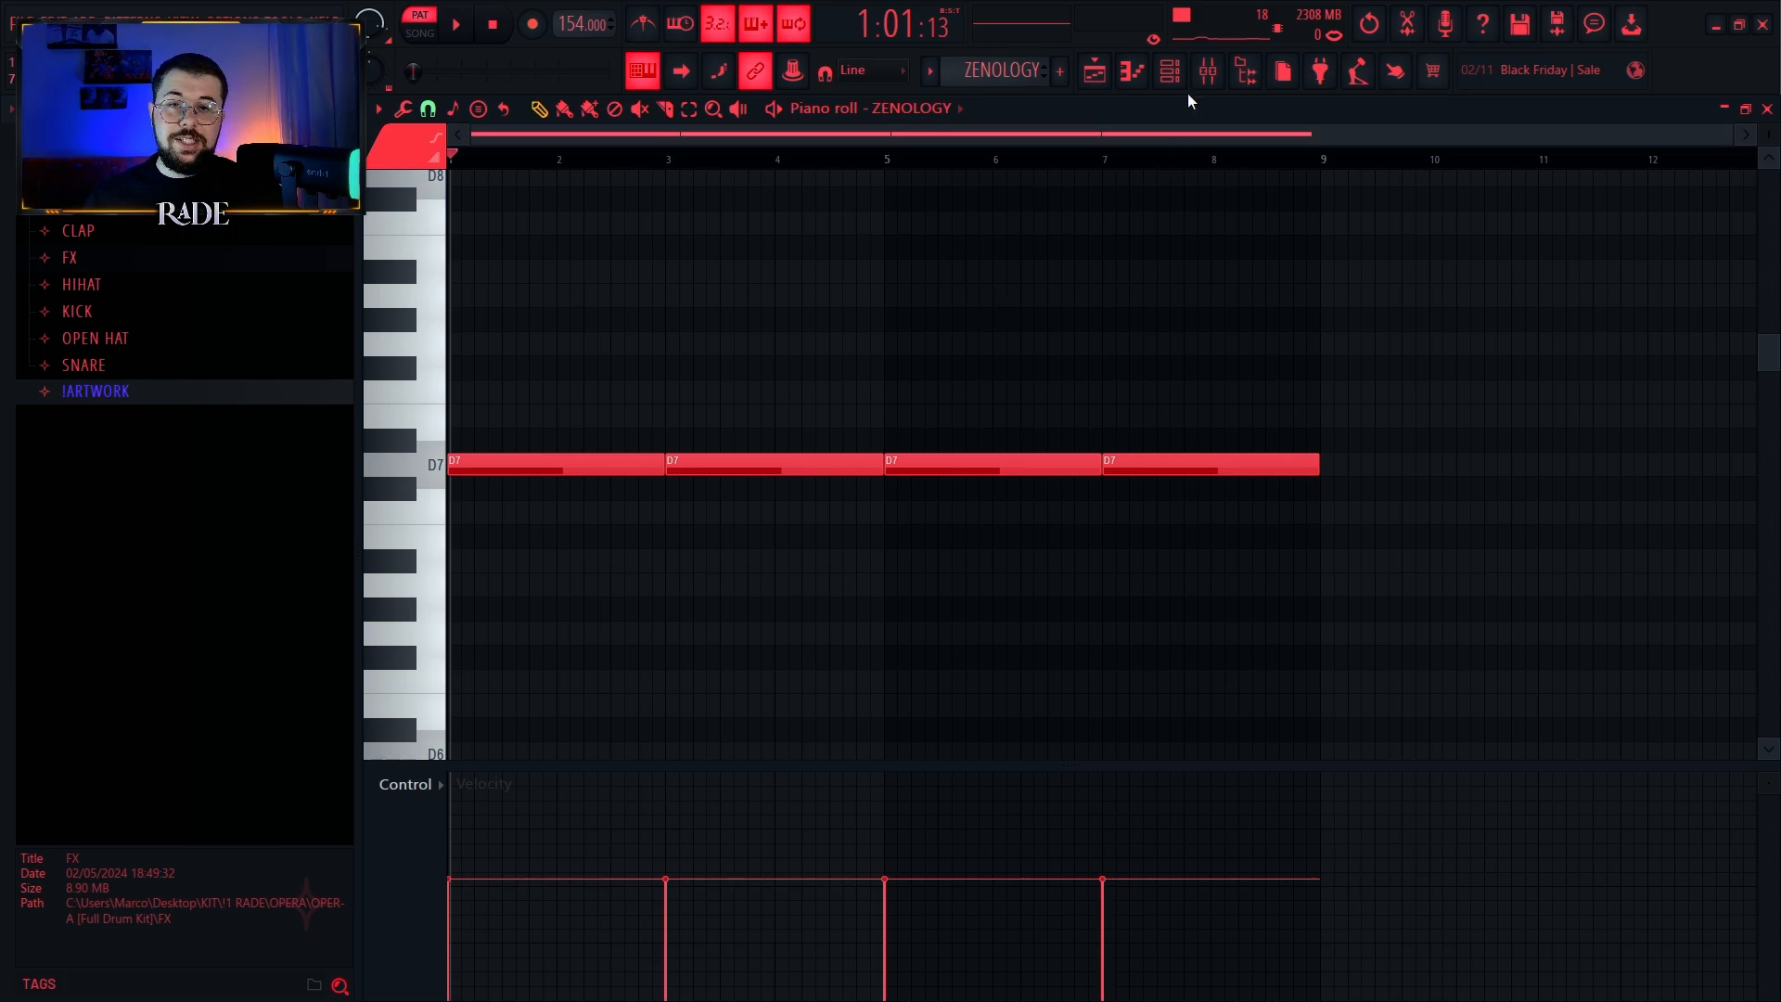
# Step: Inspect the Fruity parametric EQ 2 curve on the LAYER mixer track
pyautogui.click(1214, 76)
pyautogui.click(1663, 185)
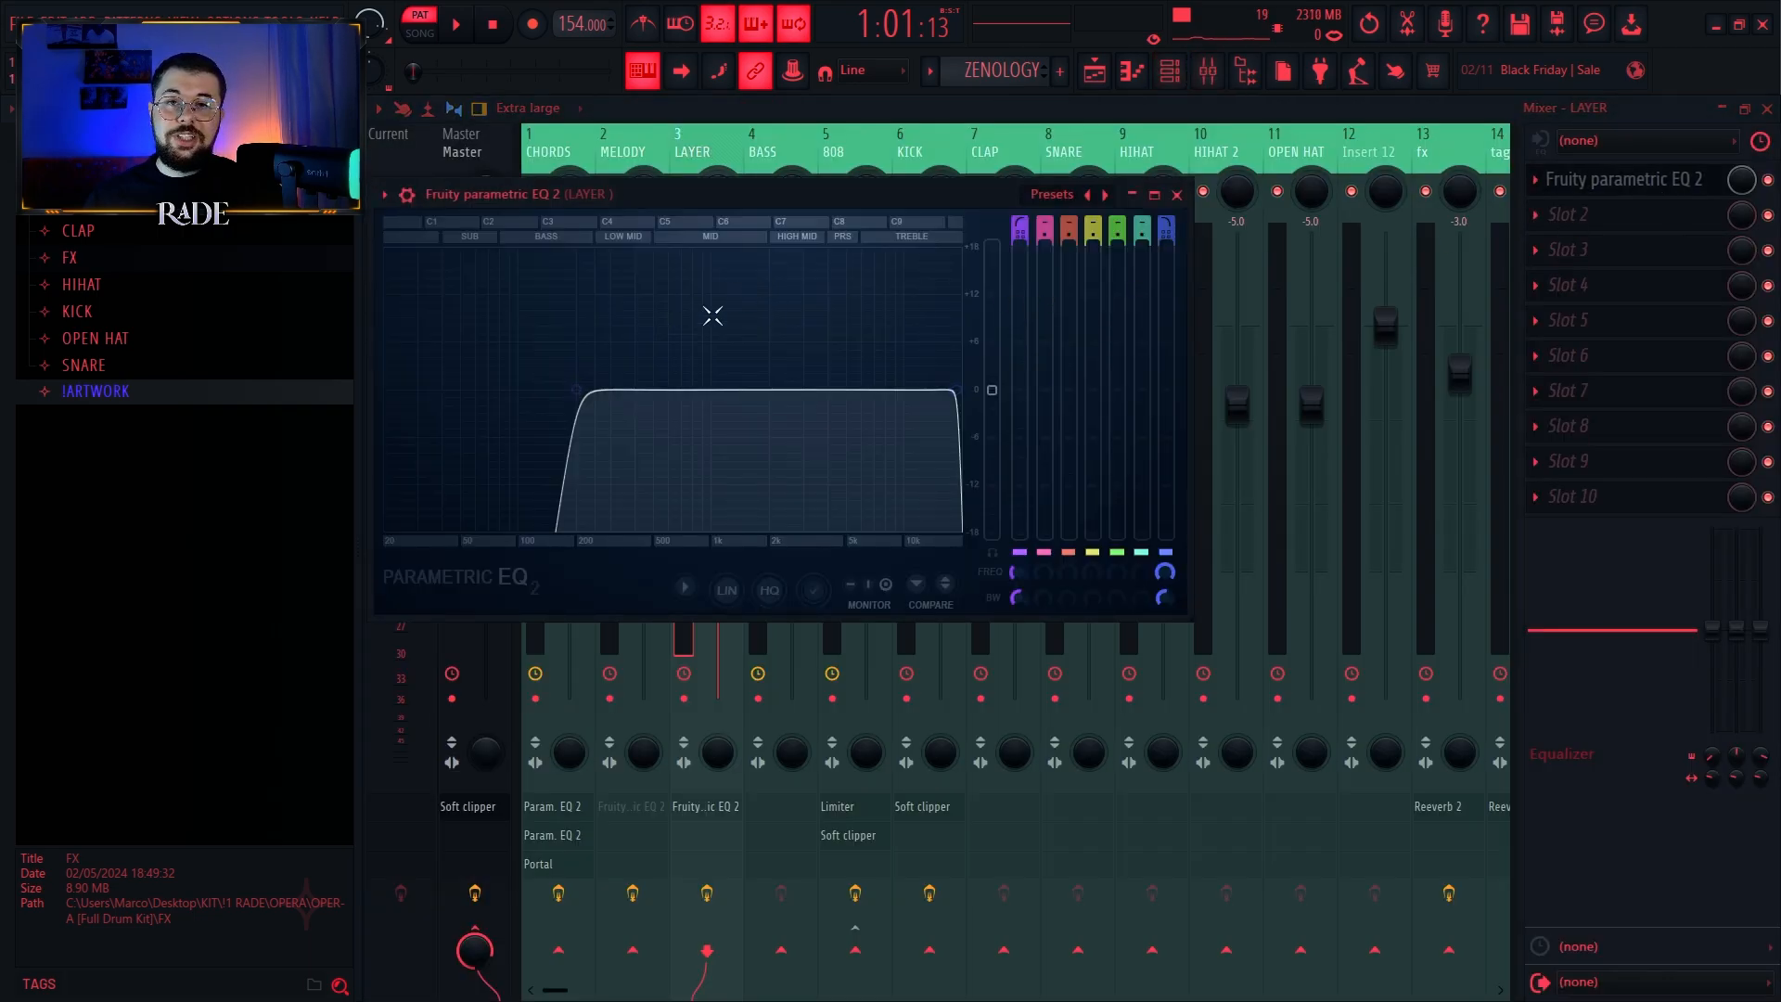
# Step: Return to the piano roll and switch it to the LegendHZ channel
pyautogui.click(1159, 74)
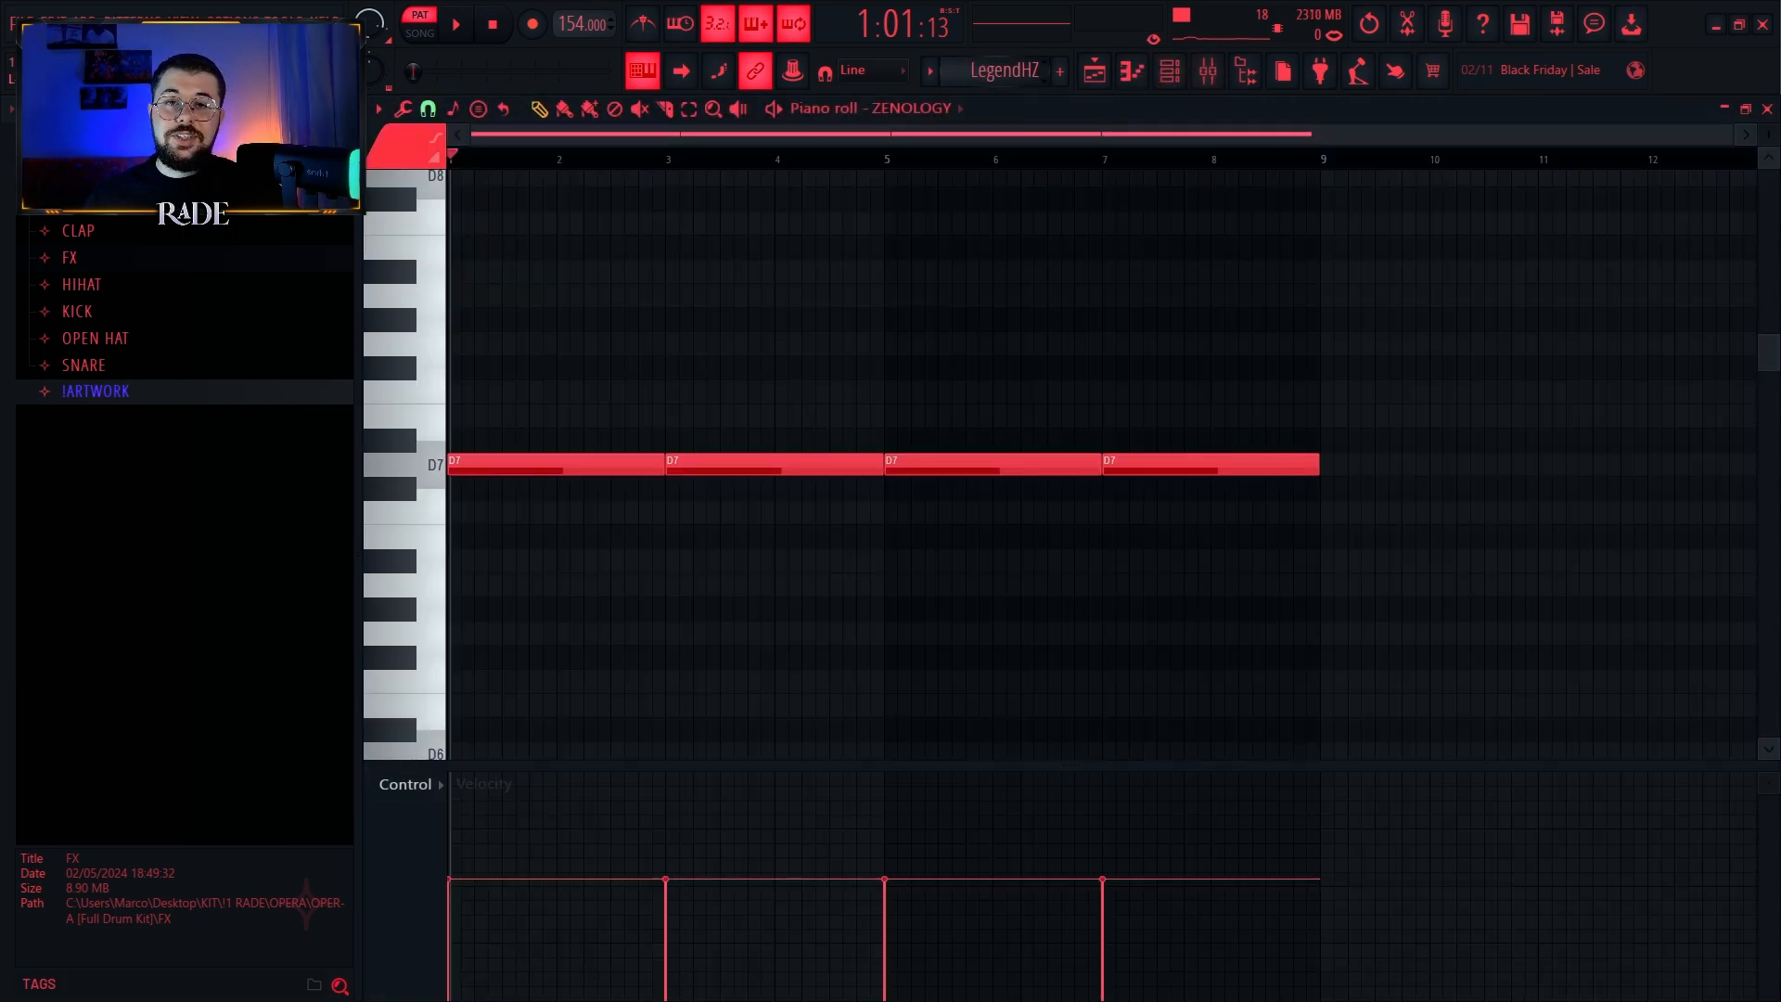
pyautogui.moveTo(1003, 72); pyautogui.dragTo(1004, 90)
pyautogui.click(957, 109)
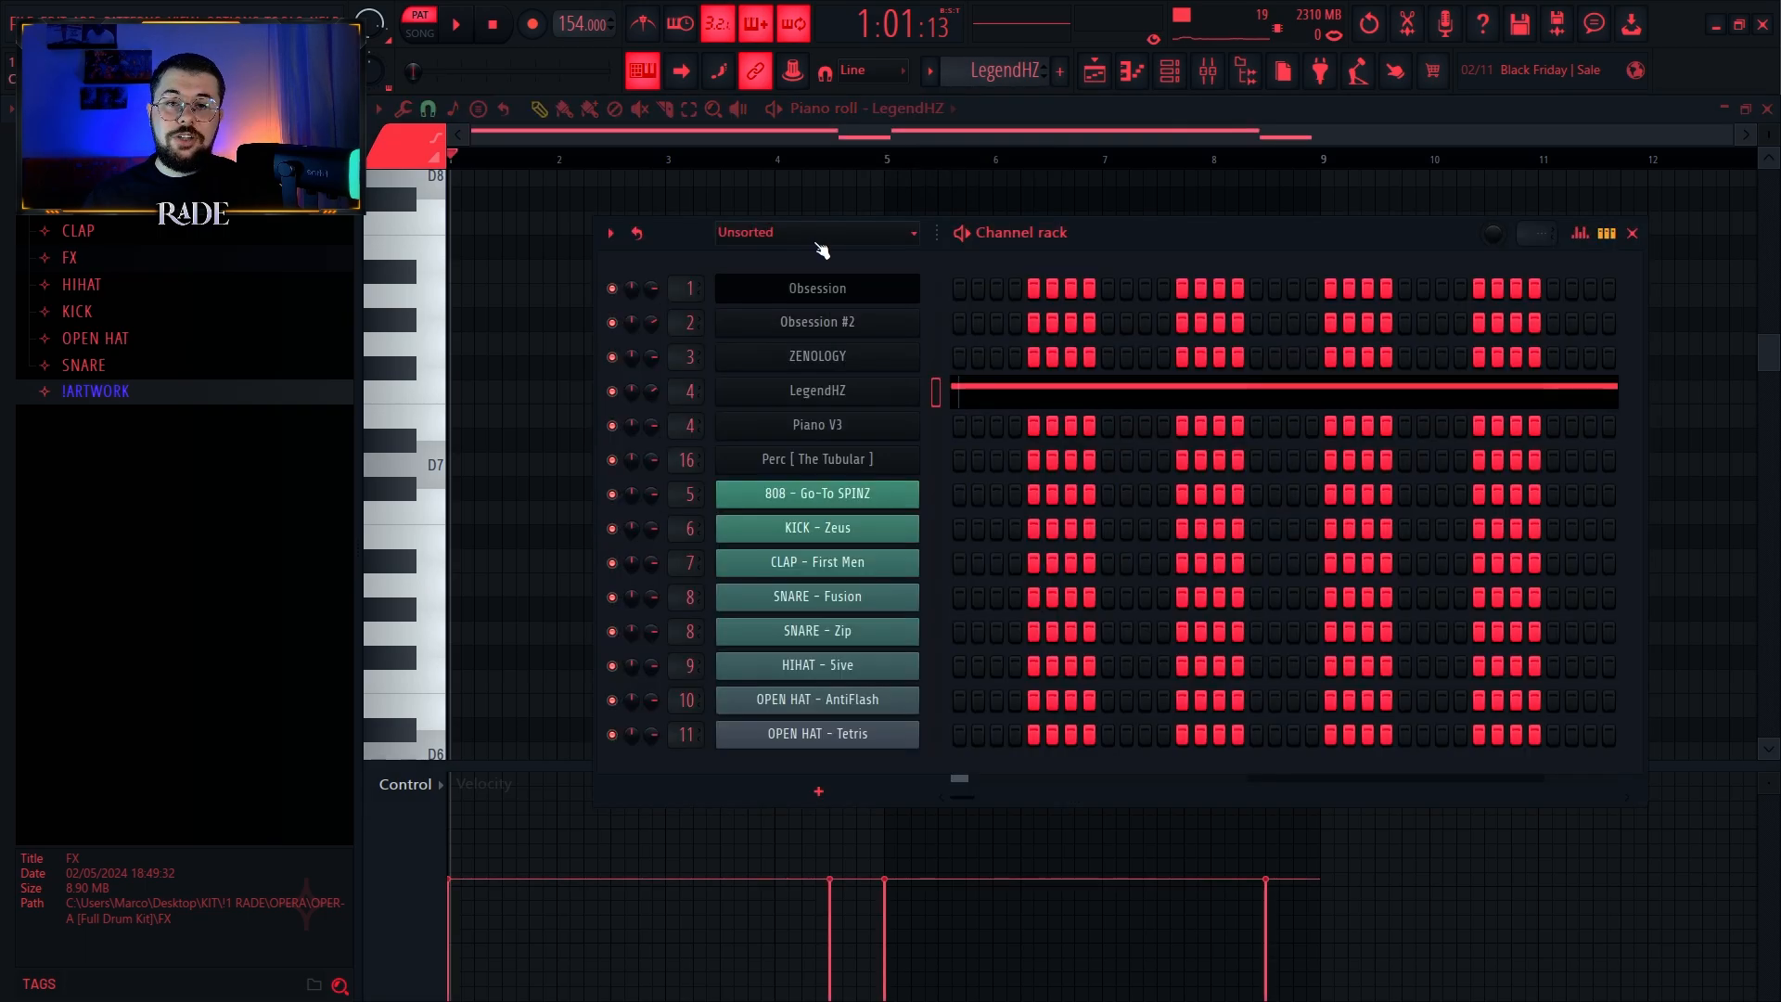
# Step: Open the LegendHZ instrument and examine its Godfather KS HZ preset
pyautogui.click(885, 397)
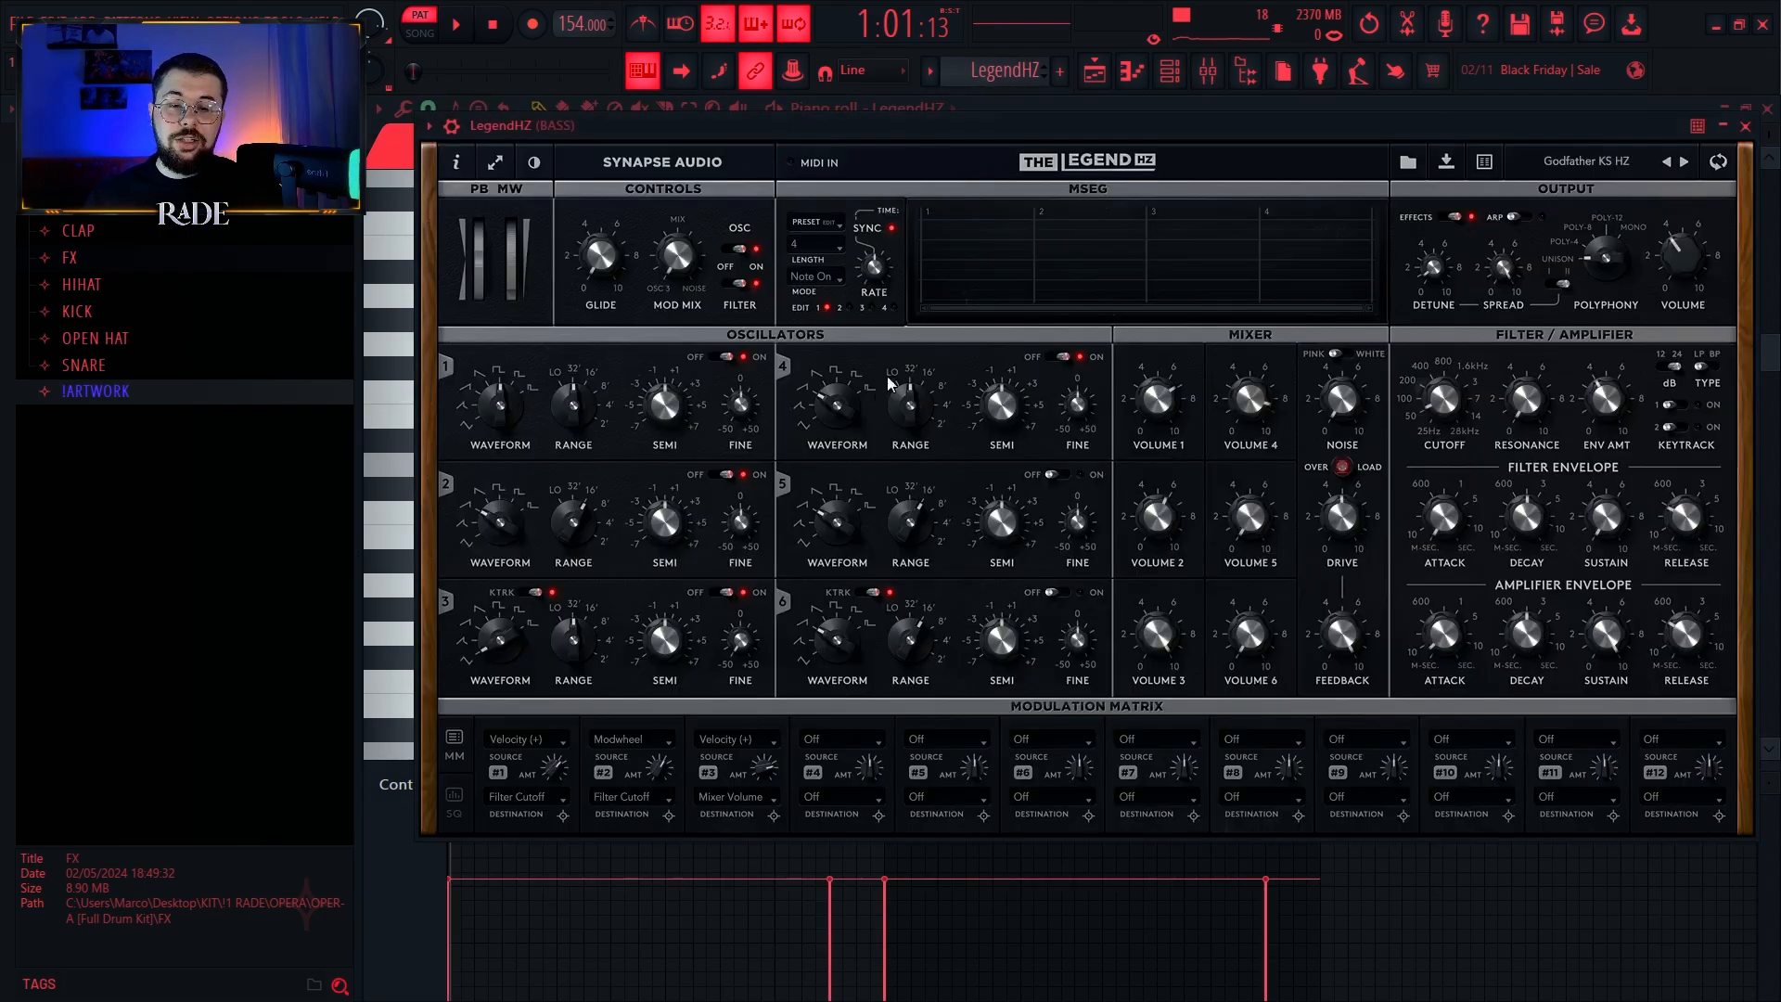
pyautogui.moveTo(729, 216)
pyautogui.mouseDown()
pyautogui.moveTo(783, 482)
pyautogui.moveTo(732, 188)
pyautogui.mouseUp()
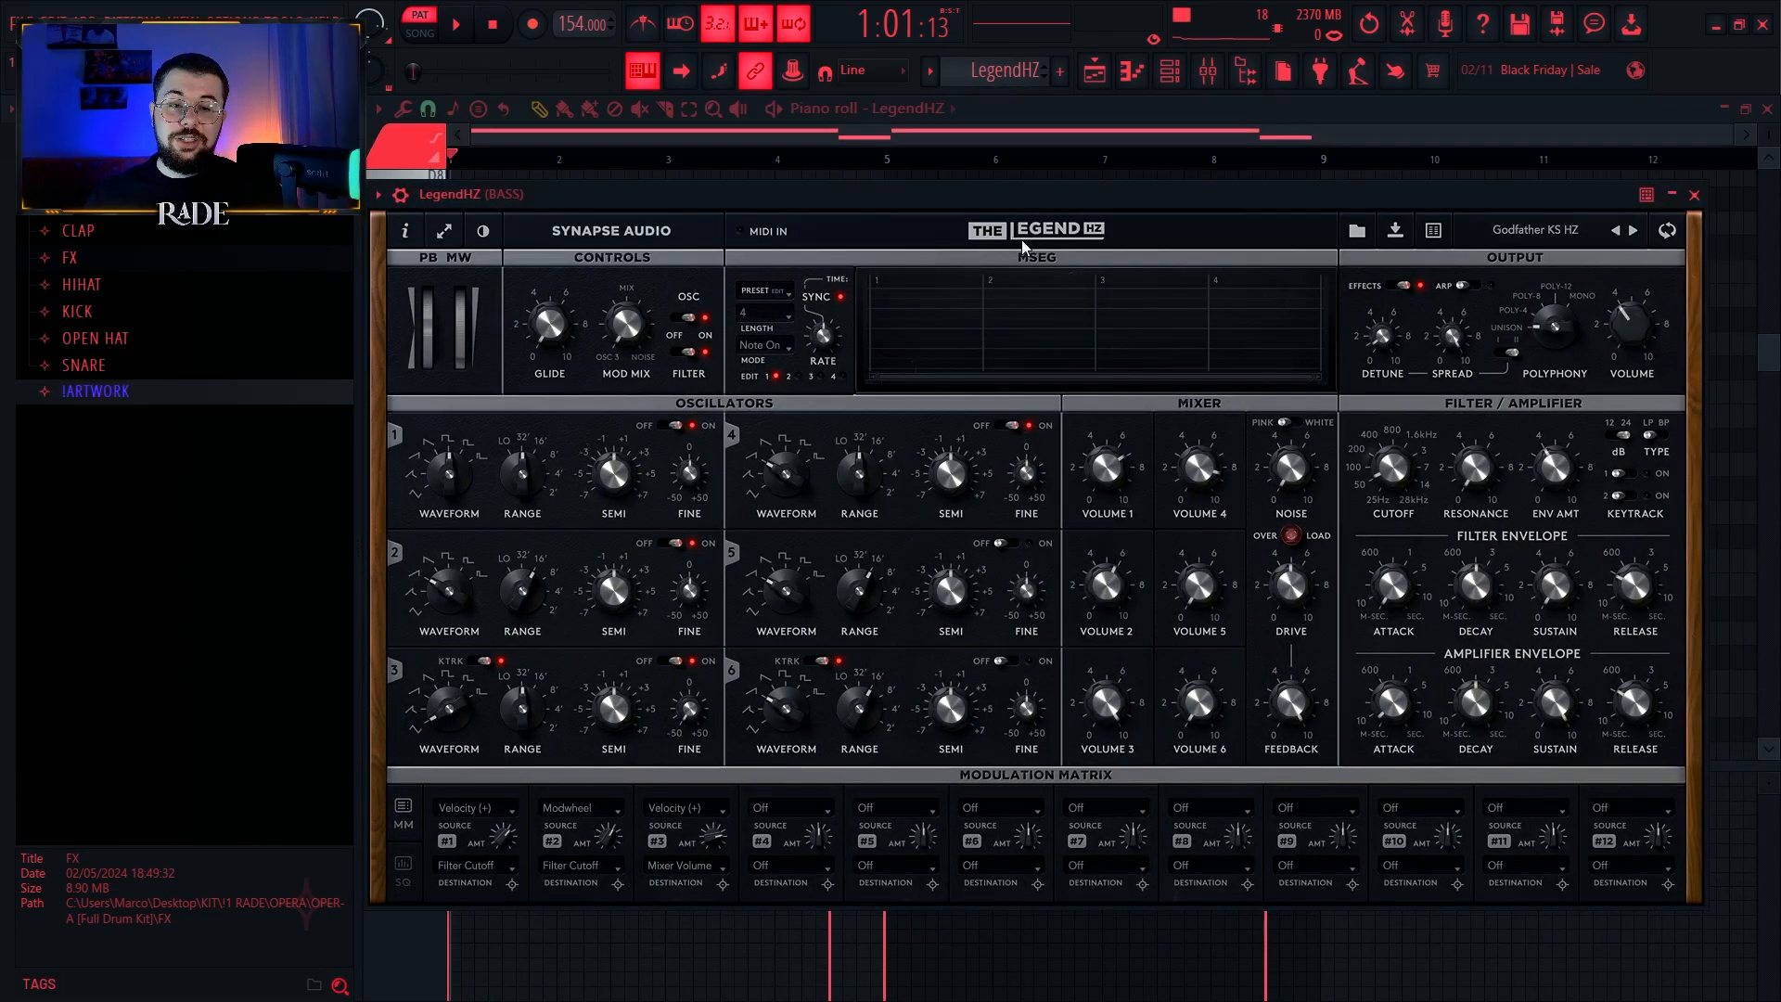
pyautogui.moveTo(890, 198); pyautogui.dragTo(964, 158)
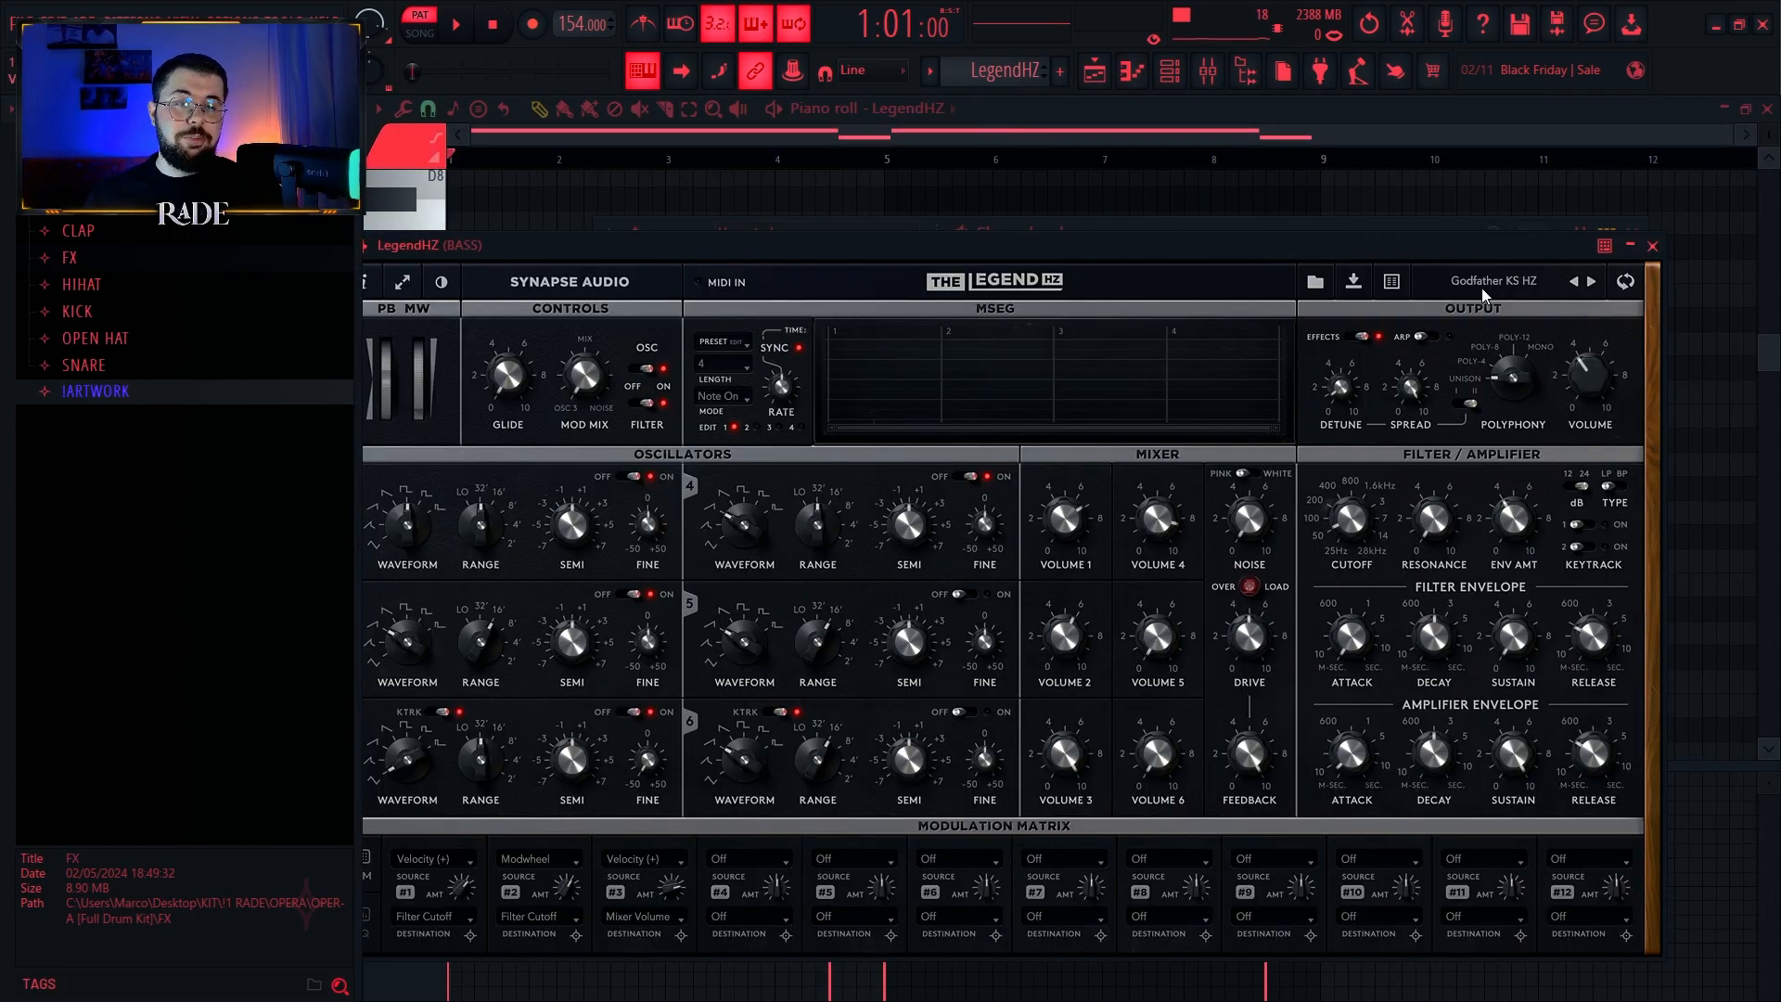
# Step: Return to the LegendHZ piano roll and highlight its D5 and C5 notes to examine the bass pattern
pyautogui.click(1125, 72)
pyautogui.click(872, 109)
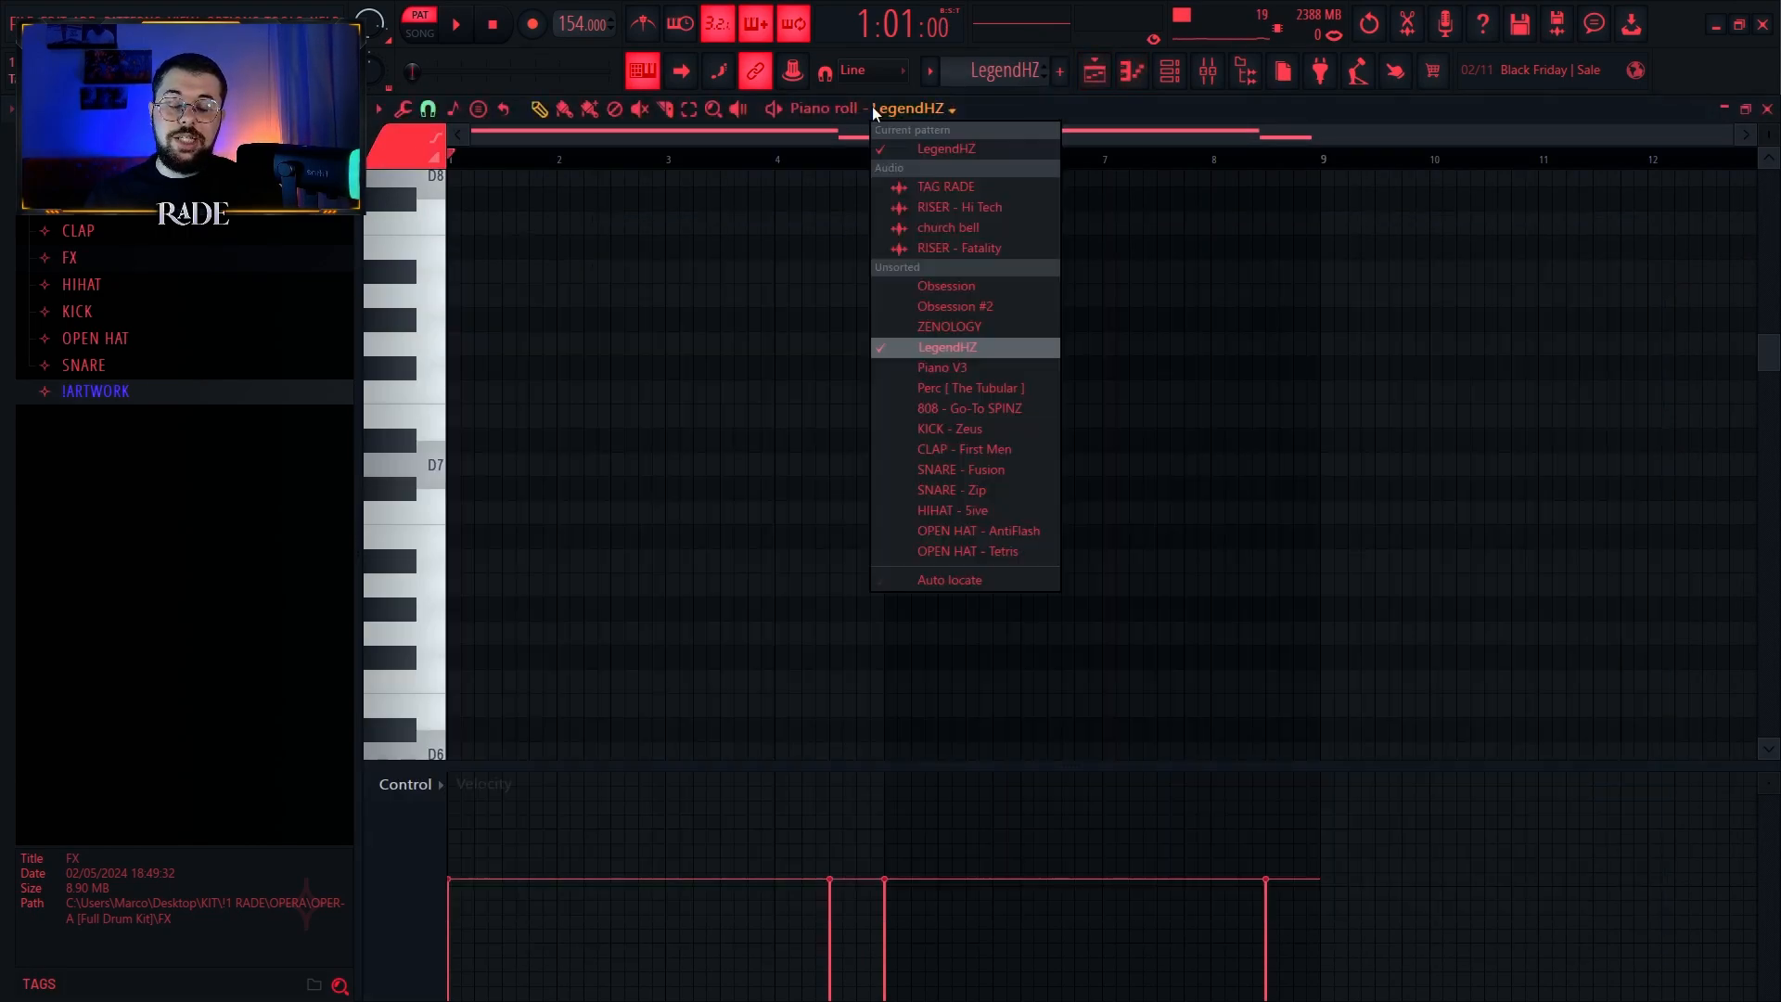
pyautogui.click(927, 347)
pyautogui.moveTo(788, 288)
pyautogui.mouseDown()
pyautogui.moveTo(725, 306)
pyautogui.moveTo(1380, 512)
pyautogui.mouseUp()
pyautogui.moveTo(1339, 266); pyautogui.dragTo(451, 629)
pyautogui.keyDown('ctrl'); pyautogui.click(722, 319); pyautogui.keyUp('ctrl')
# Step: Play the LegendHZ layer through its eight bars, stop it, and highlight its four notes again
pyautogui.press('space')
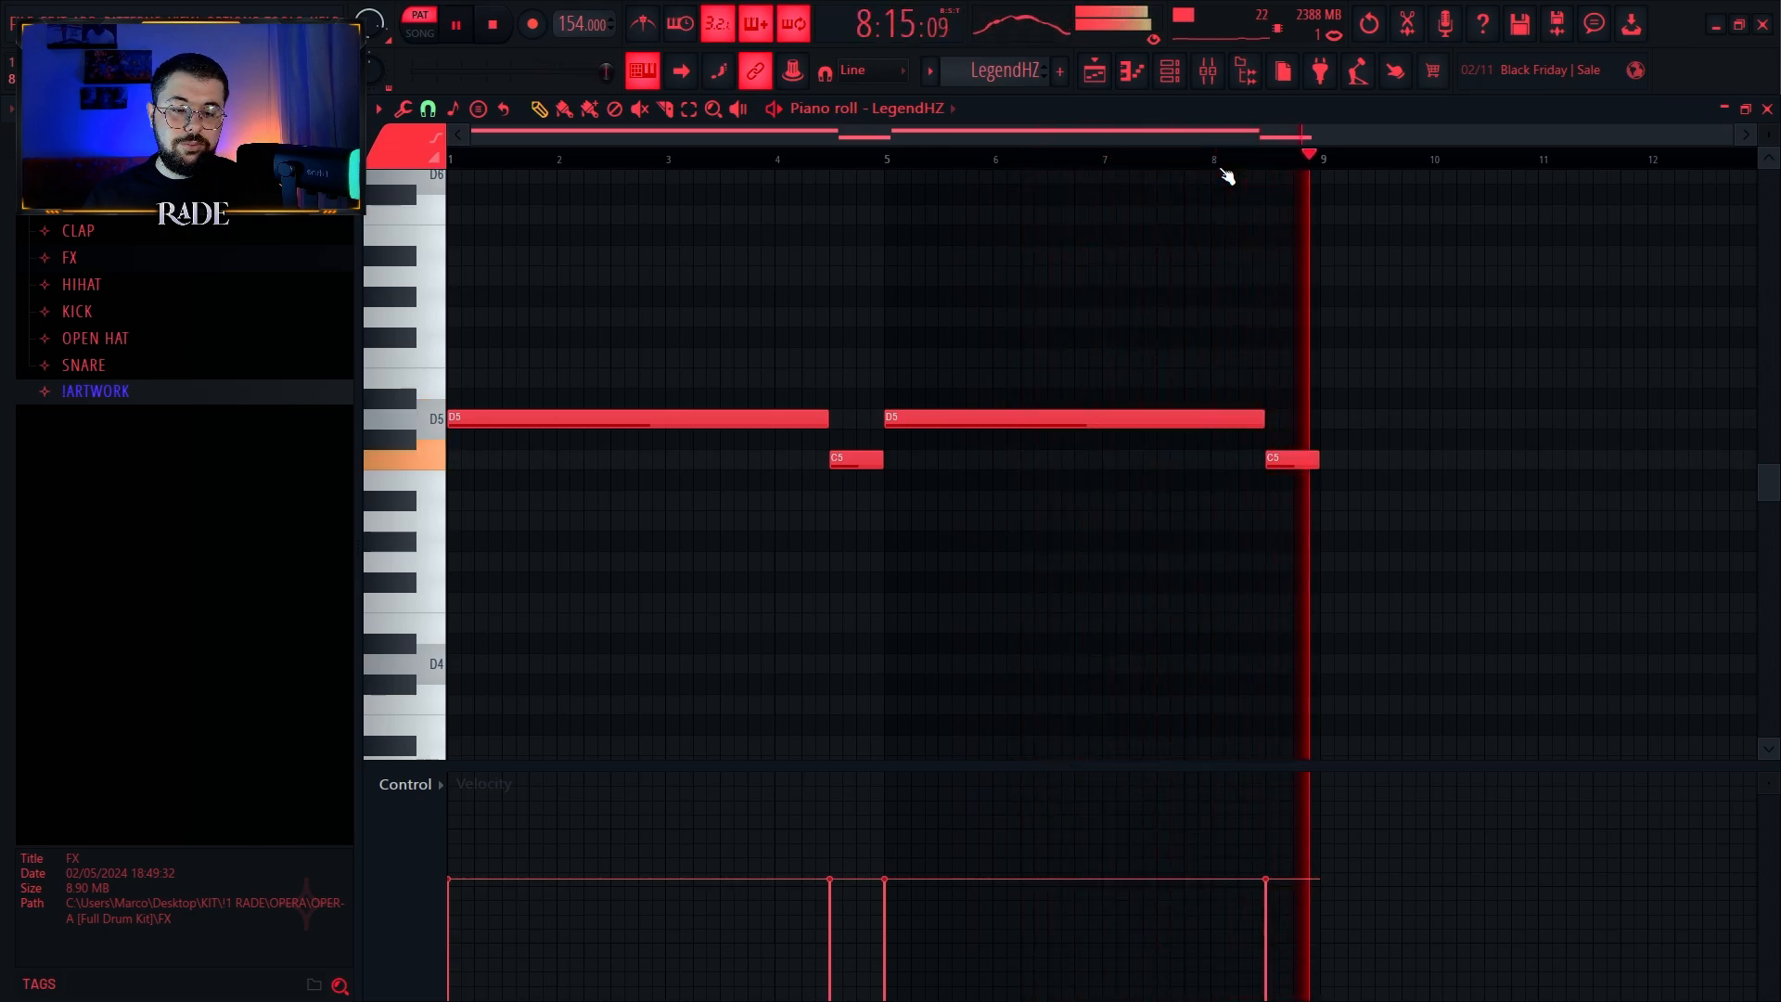
pyautogui.press('space')
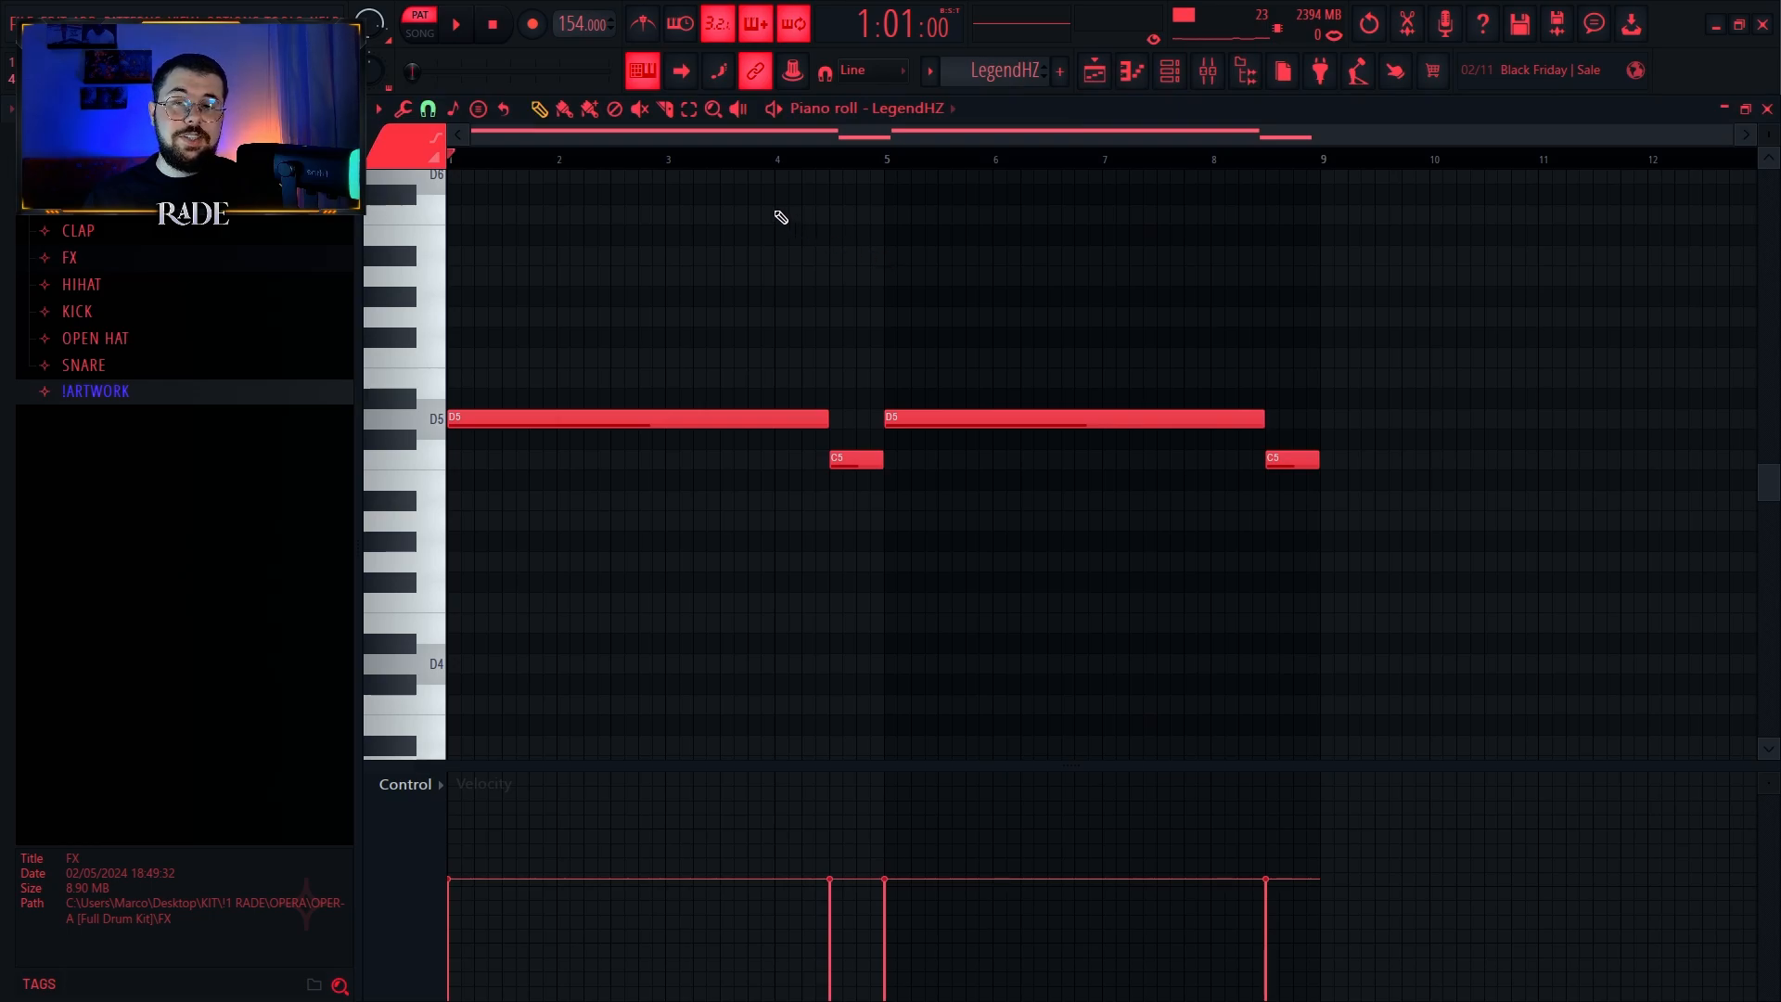
pyautogui.moveTo(1371, 306); pyautogui.dragTo(590, 592)
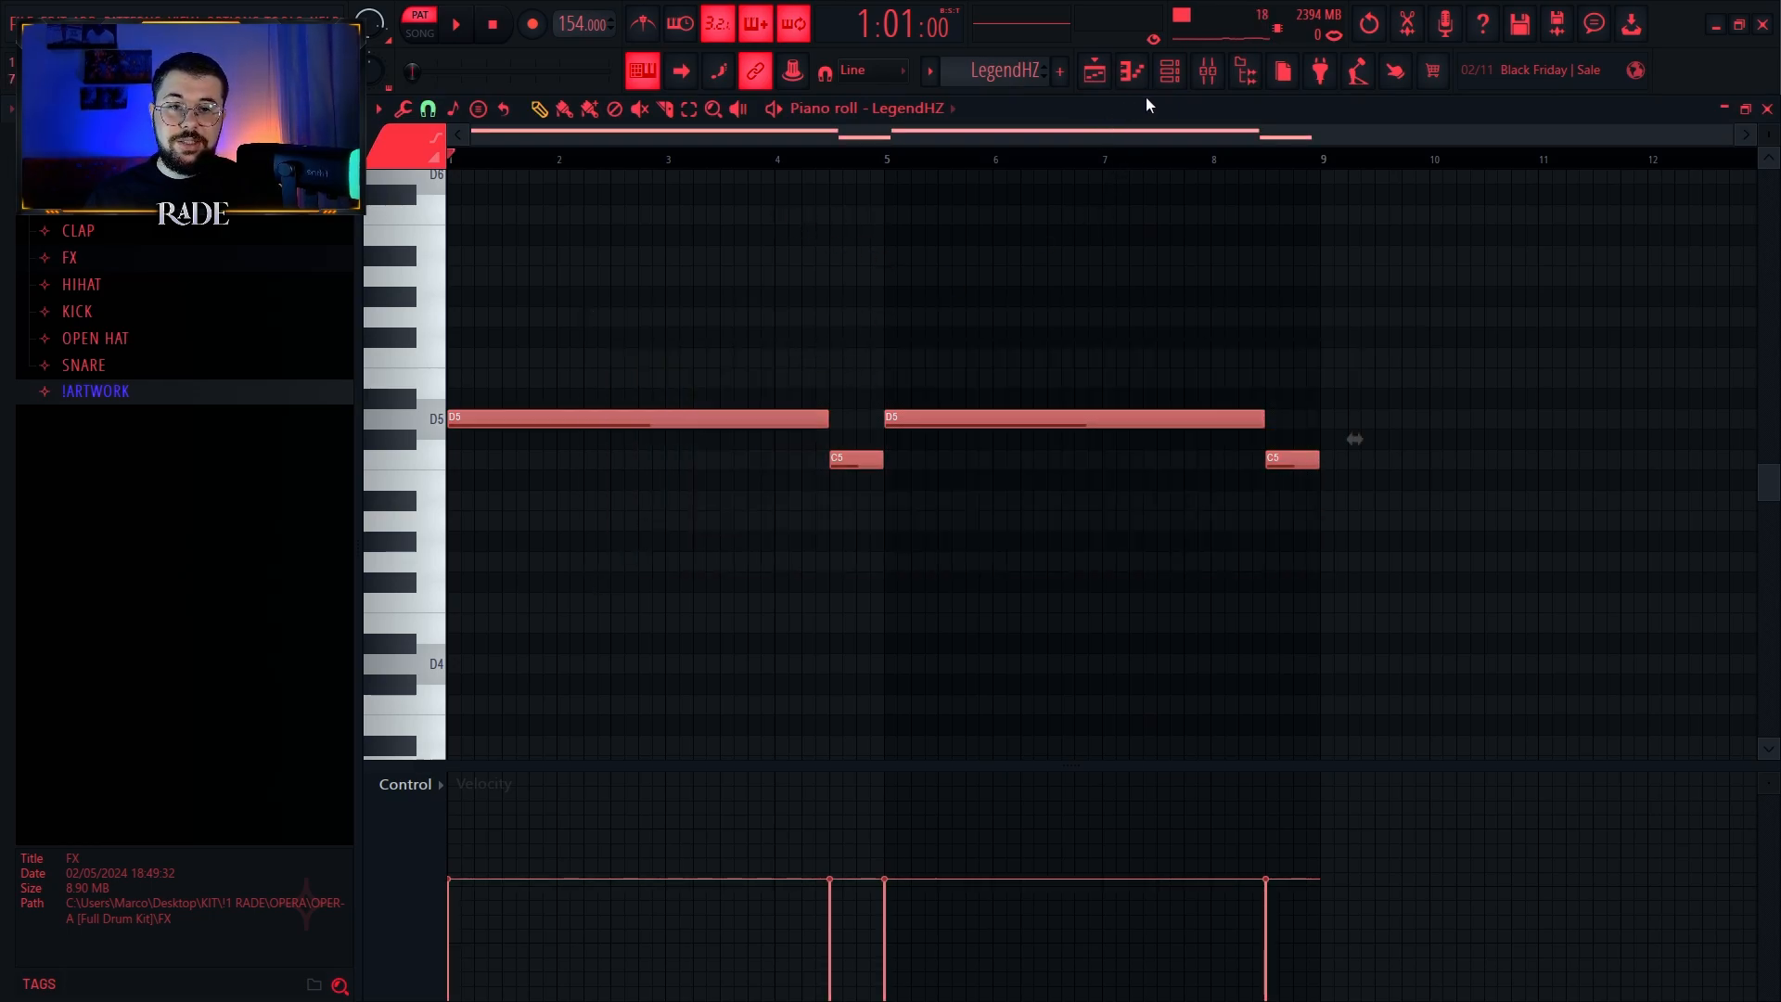
# Step: Switch the piano roll to the Piano V3 channel and highlight its sustained notes to examine the pattern
pyautogui.scroll(-1, 994, 74)
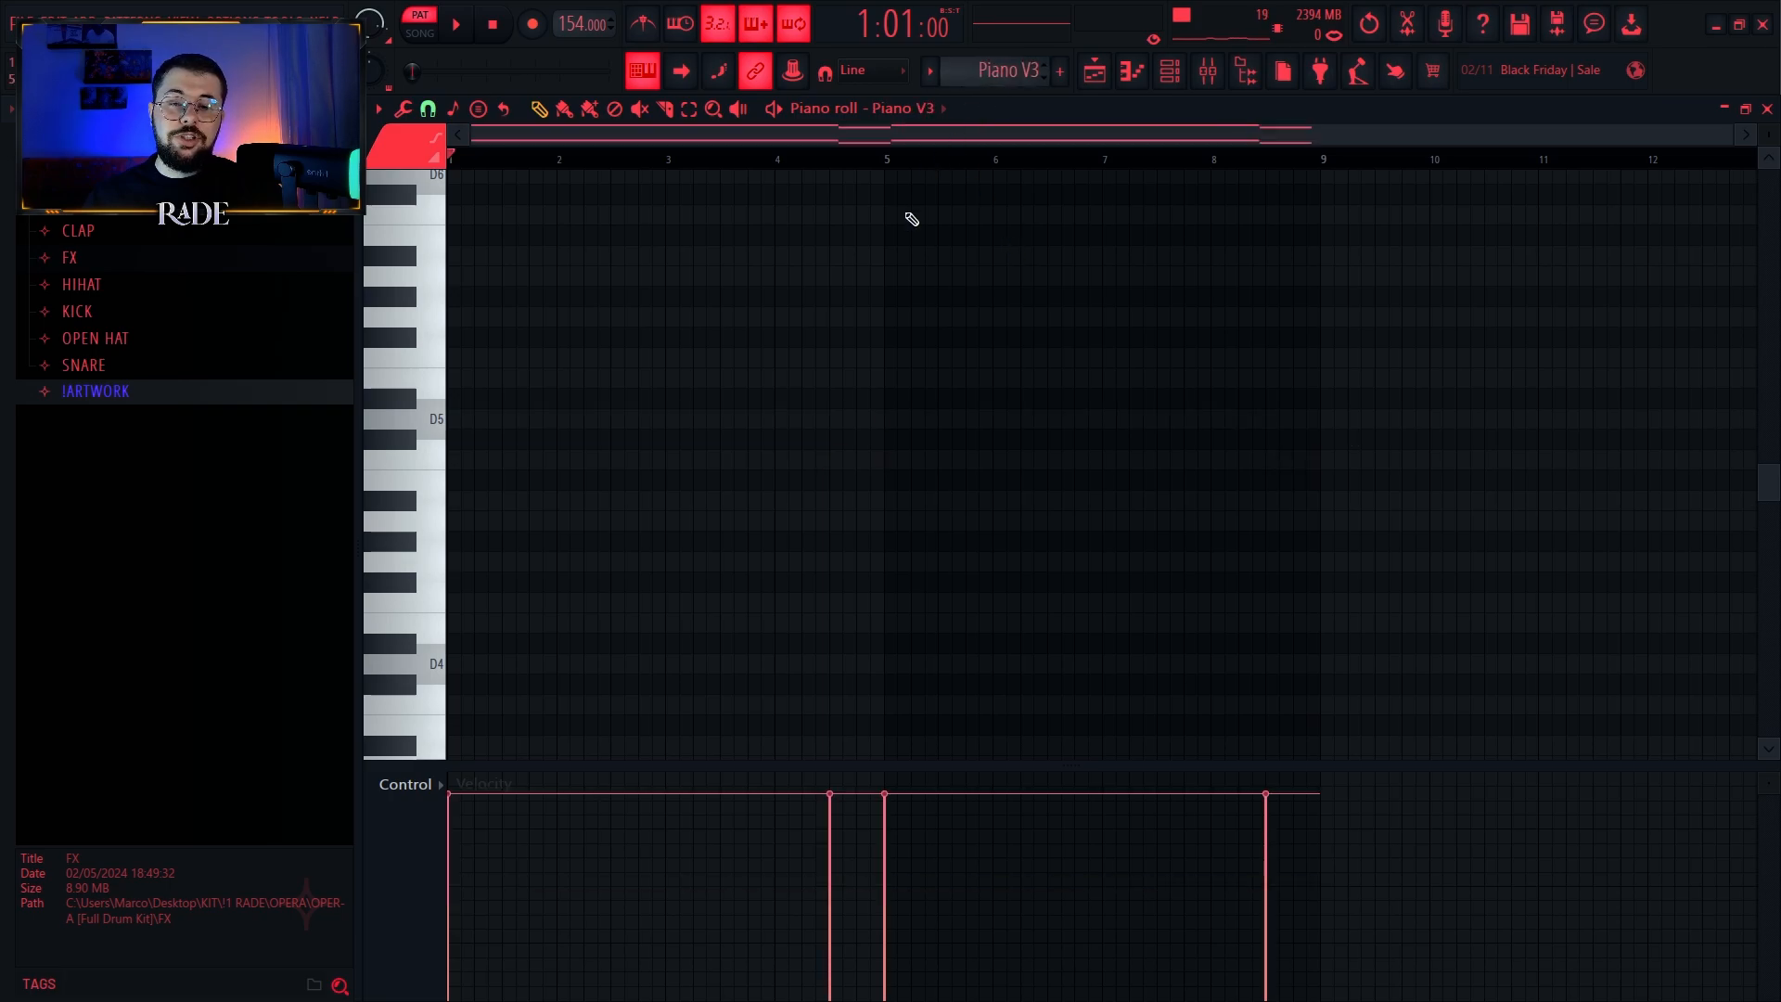
pyautogui.keyDown('ctrl'); pyautogui.rightClick(908, 217); pyautogui.keyUp('ctrl')
pyautogui.scroll(-2, 908, 219)
pyautogui.moveTo(1413, 214); pyautogui.dragTo(608, 598)
pyautogui.keyDown('ctrl'); pyautogui.rightClick(881, 289); pyautogui.keyUp('ctrl')
pyautogui.scroll(2, 681, 339)
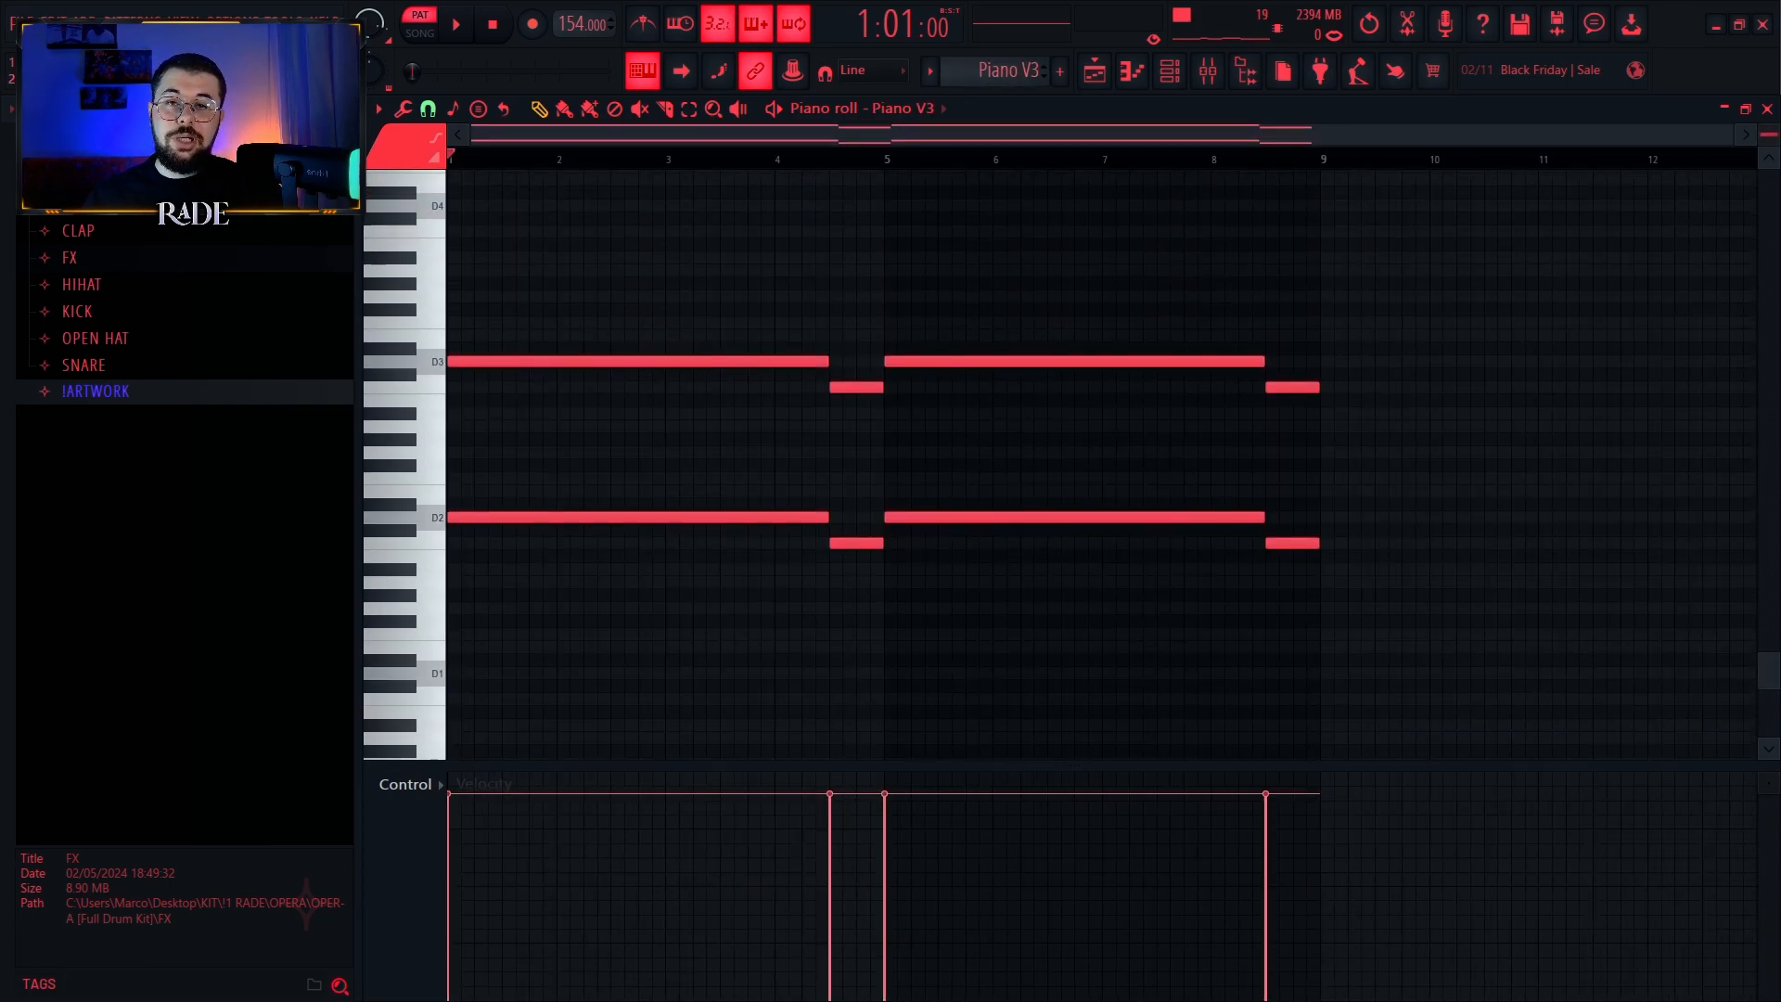
# Step: Highlight the Piano V3 notes in both octaves, D3/C3 and D2/C2, and play the layer
pyautogui.moveTo(596, 191); pyautogui.dragTo(1389, 726)
pyautogui.scroll(2, 1303, 638)
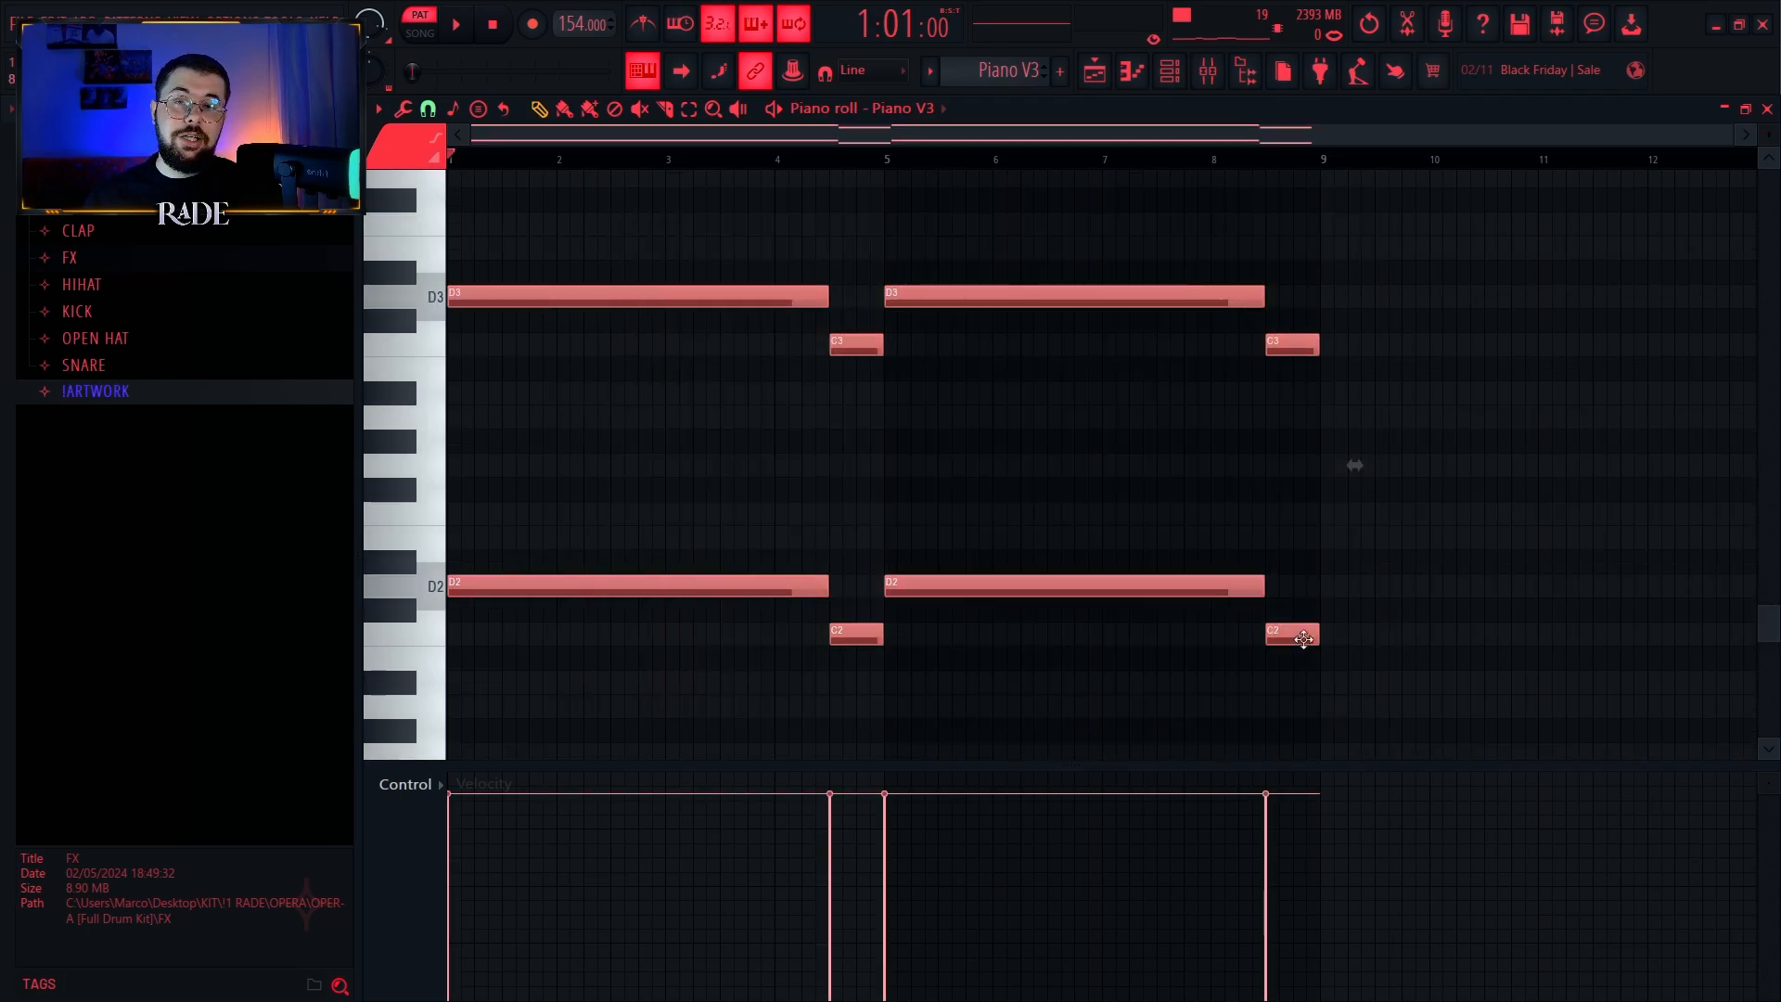
pyautogui.press('space')
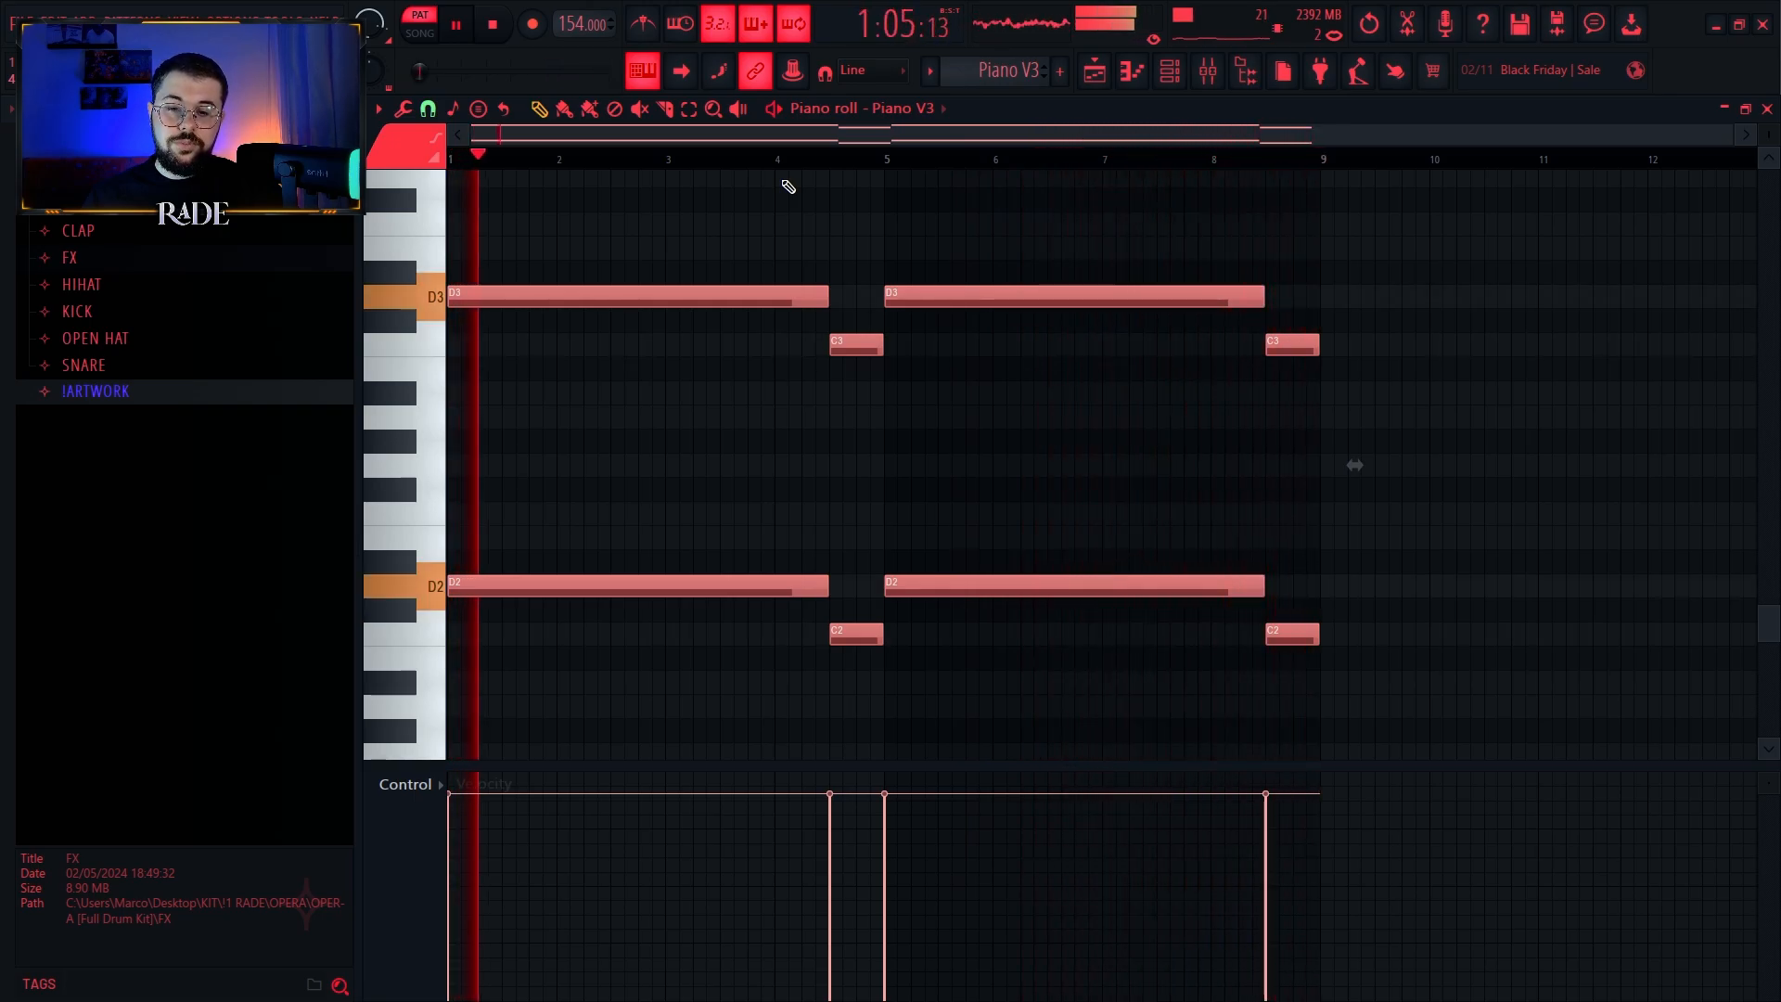
pyautogui.press('space')
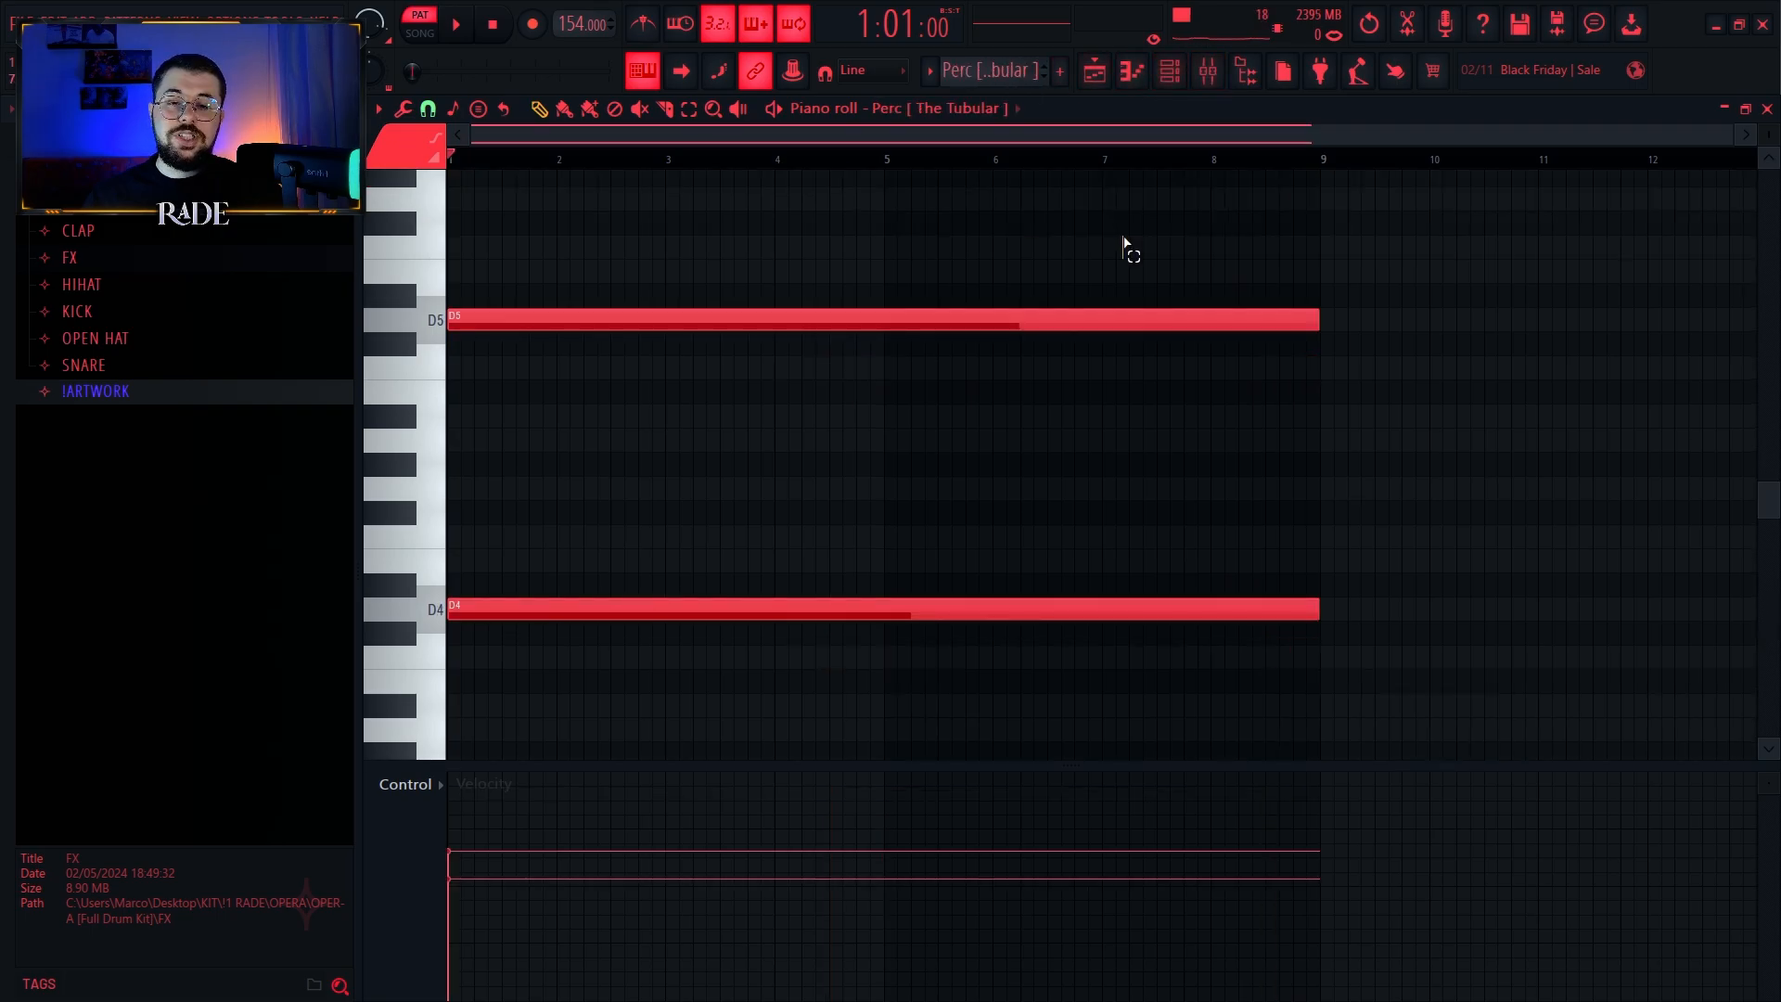
# Step: Examine the two sustained D5 and D4 notes of Perc [ The Tubular ] by highlighting them, and play the layer
pyautogui.moveTo(1123, 235); pyautogui.dragTo(746, 690)
pyautogui.keyDown('ctrl'); pyautogui.click(778, 428); pyautogui.keyUp('ctrl')
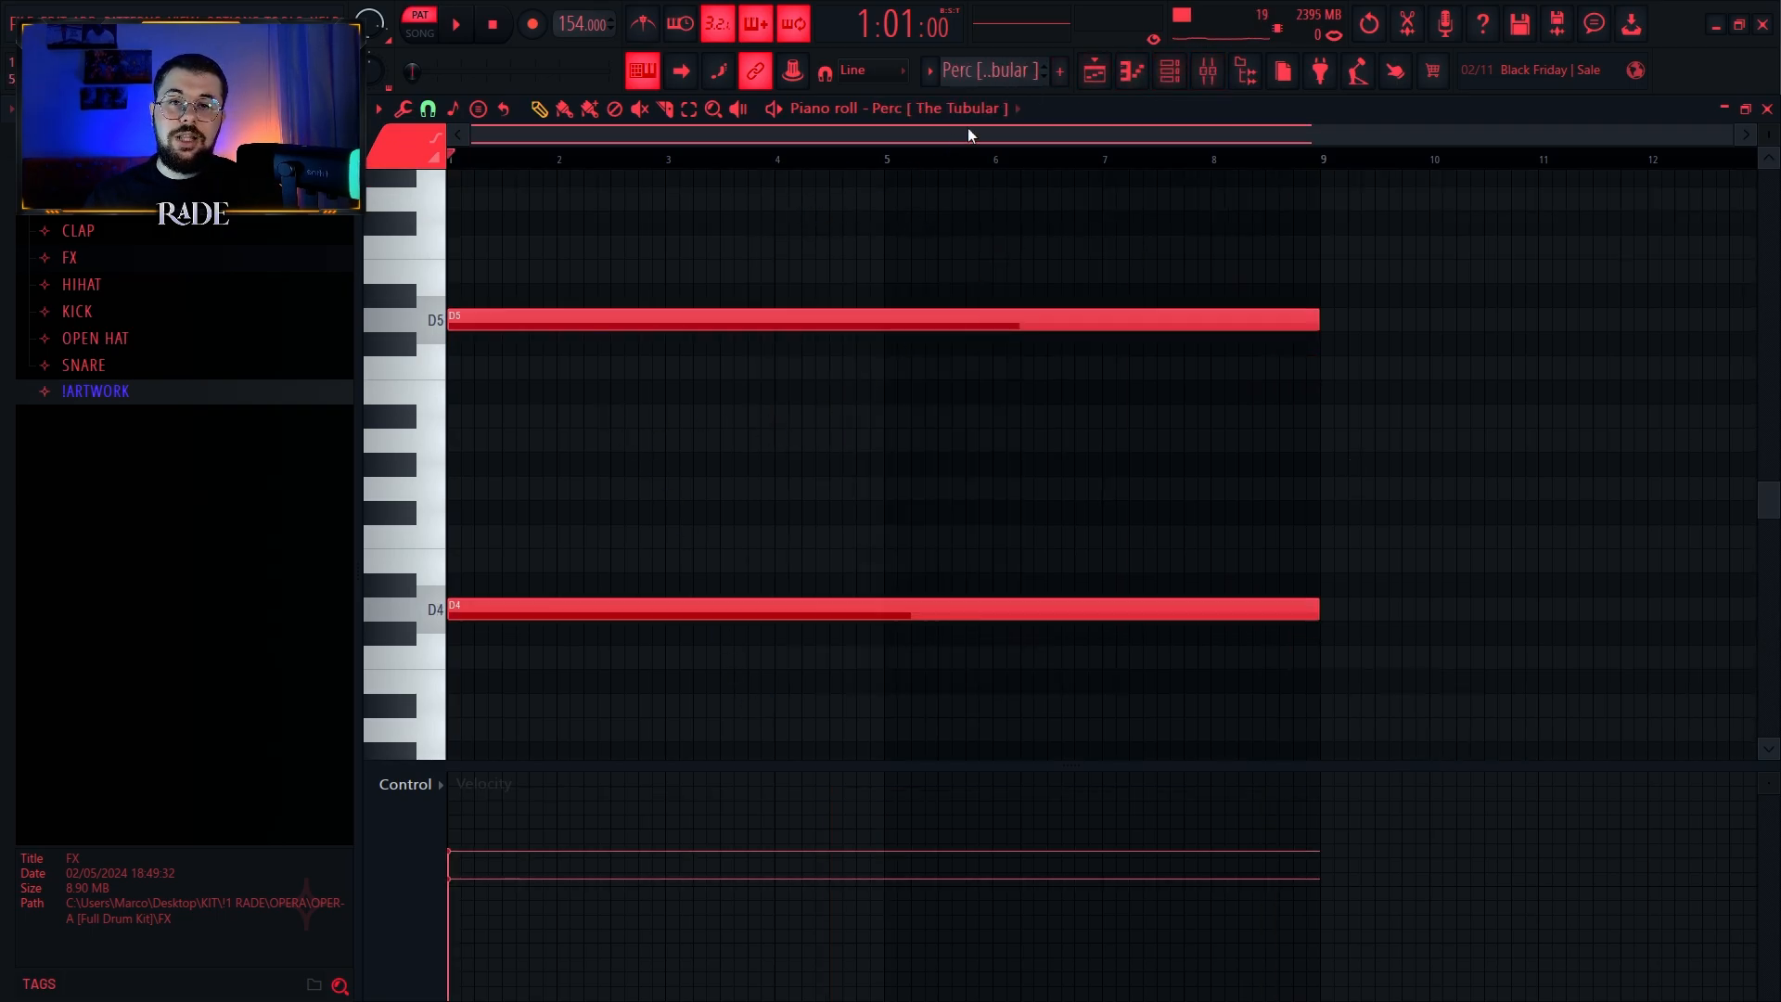
pyautogui.moveTo(601, 234); pyautogui.dragTo(932, 710)
pyautogui.click(767, 319)
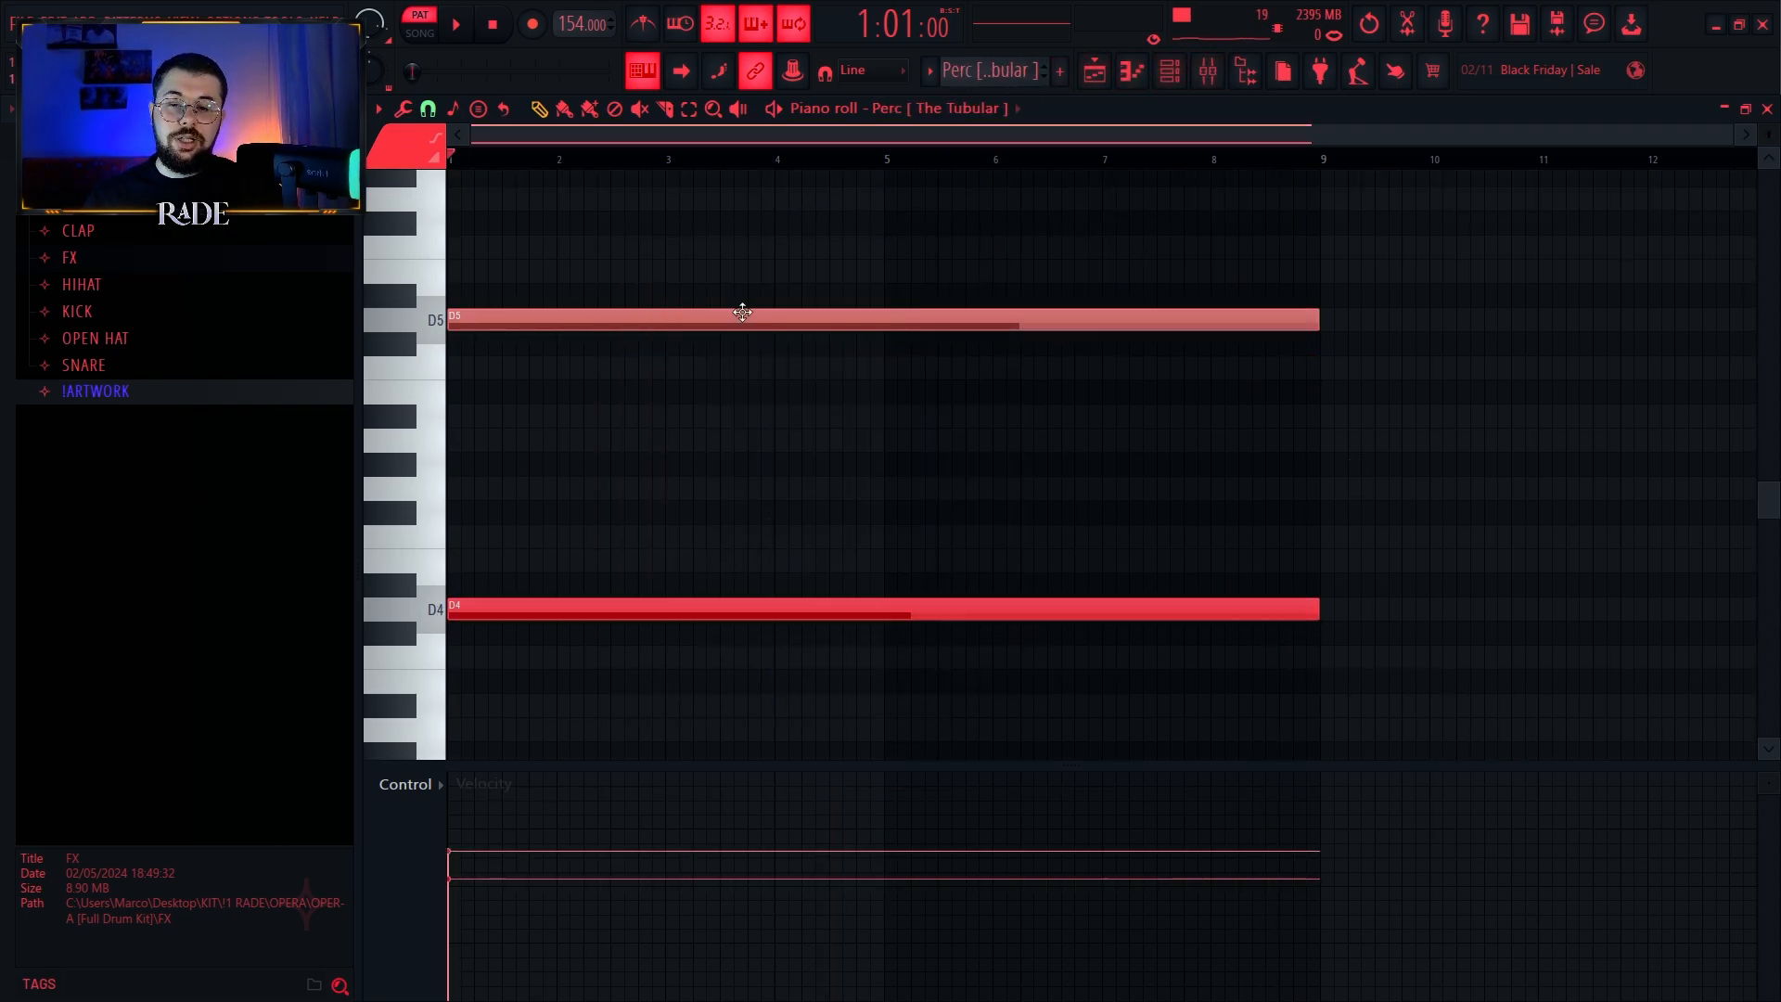
pyautogui.moveTo(803, 270); pyautogui.dragTo(730, 561)
pyautogui.moveTo(813, 223); pyautogui.dragTo(714, 589)
pyautogui.keyDown('ctrl'); pyautogui.click(767, 472); pyautogui.keyUp('ctrl')
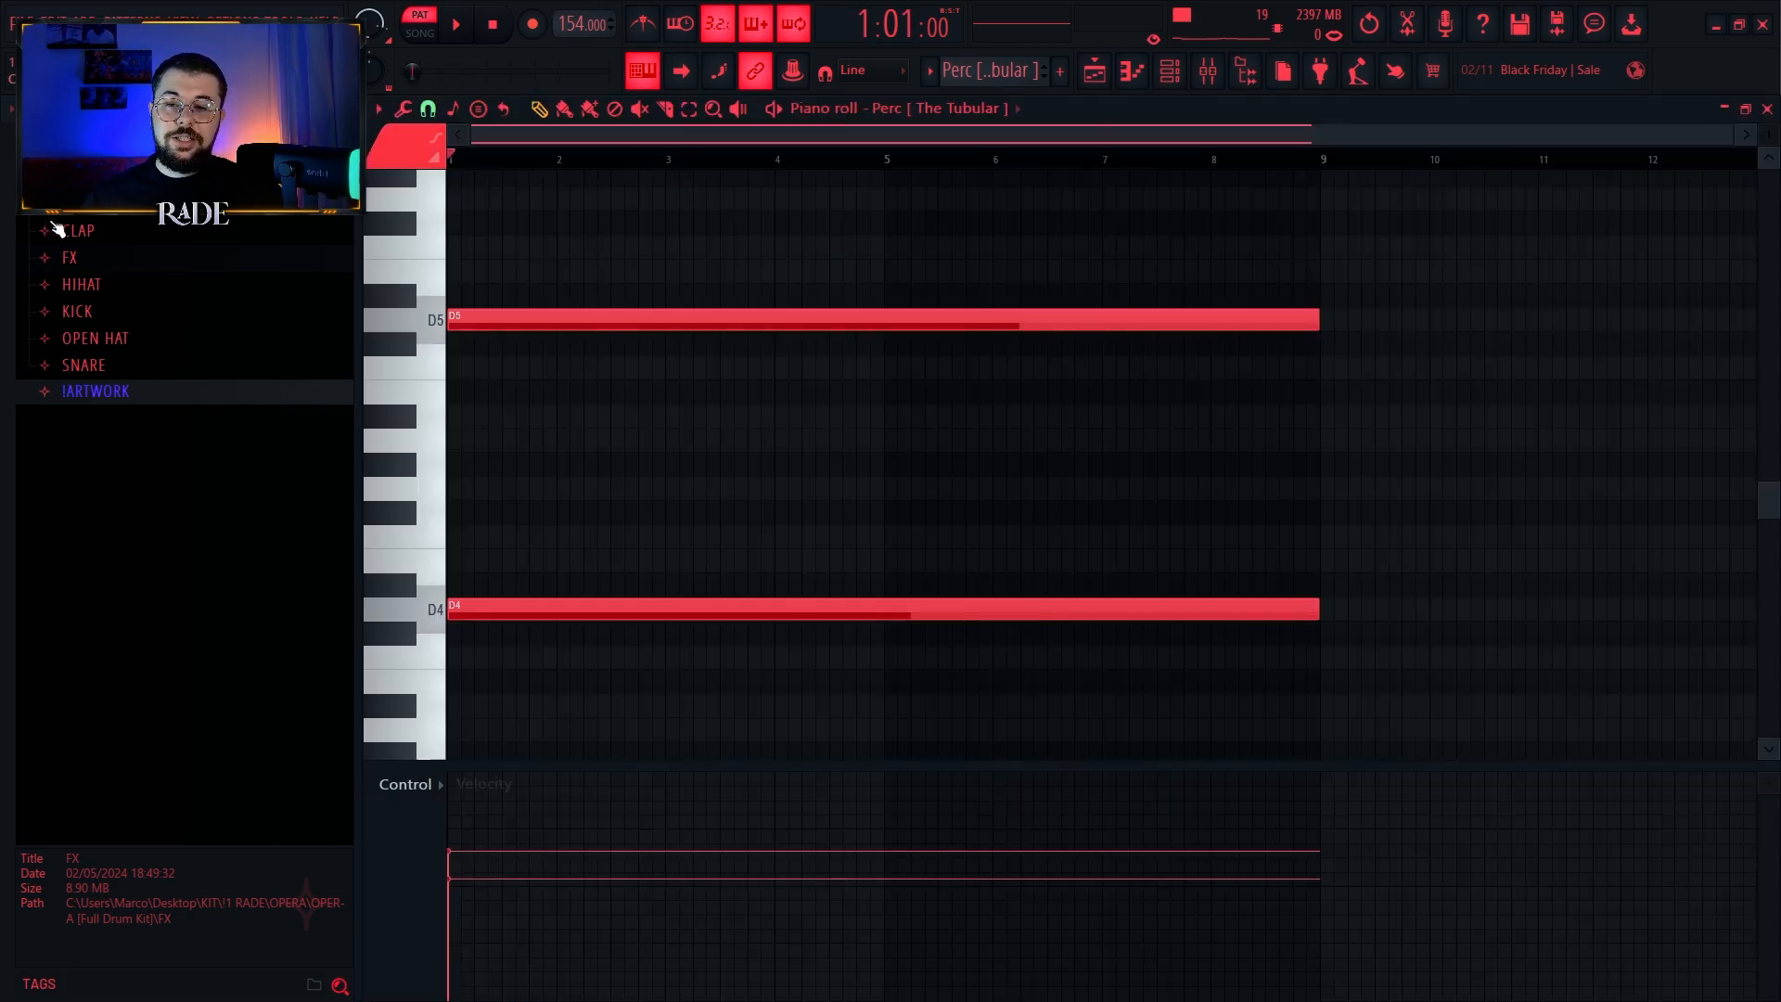
pyautogui.press('space')
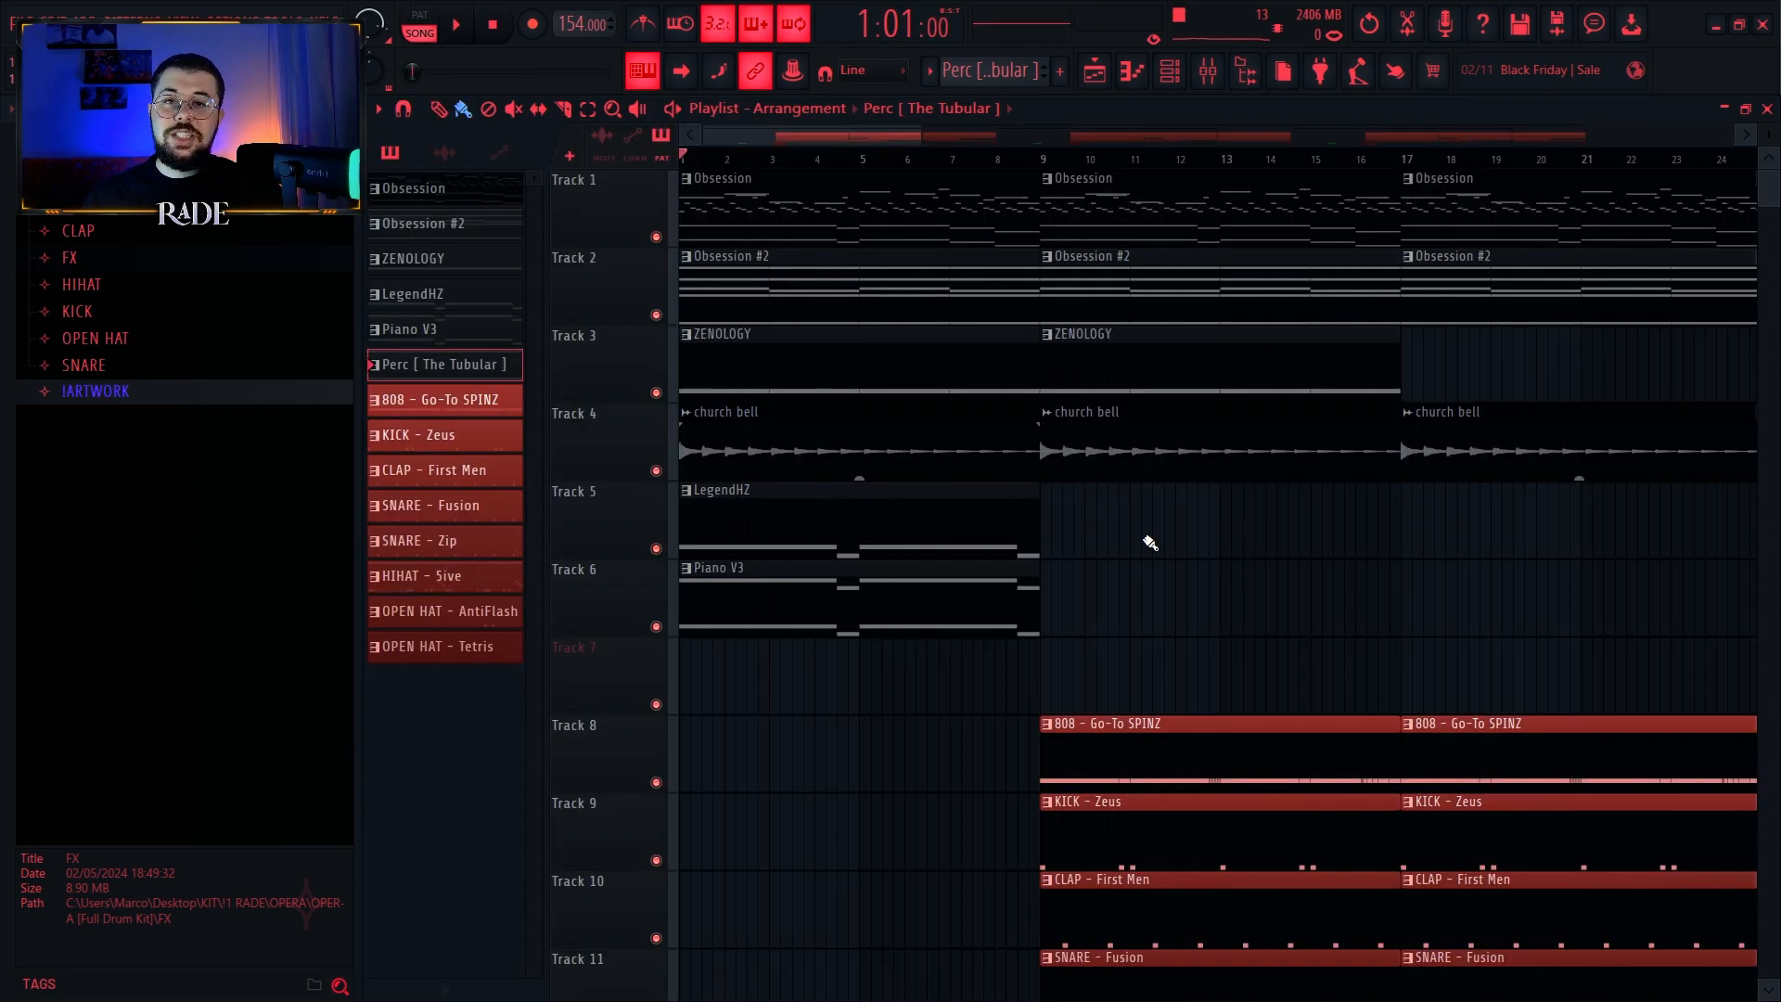
# Step: Select the first eight bars of the playlist arrangement and play all the melodic layers together
pyautogui.moveTo(1042, 176); pyautogui.dragTo(590, 228)
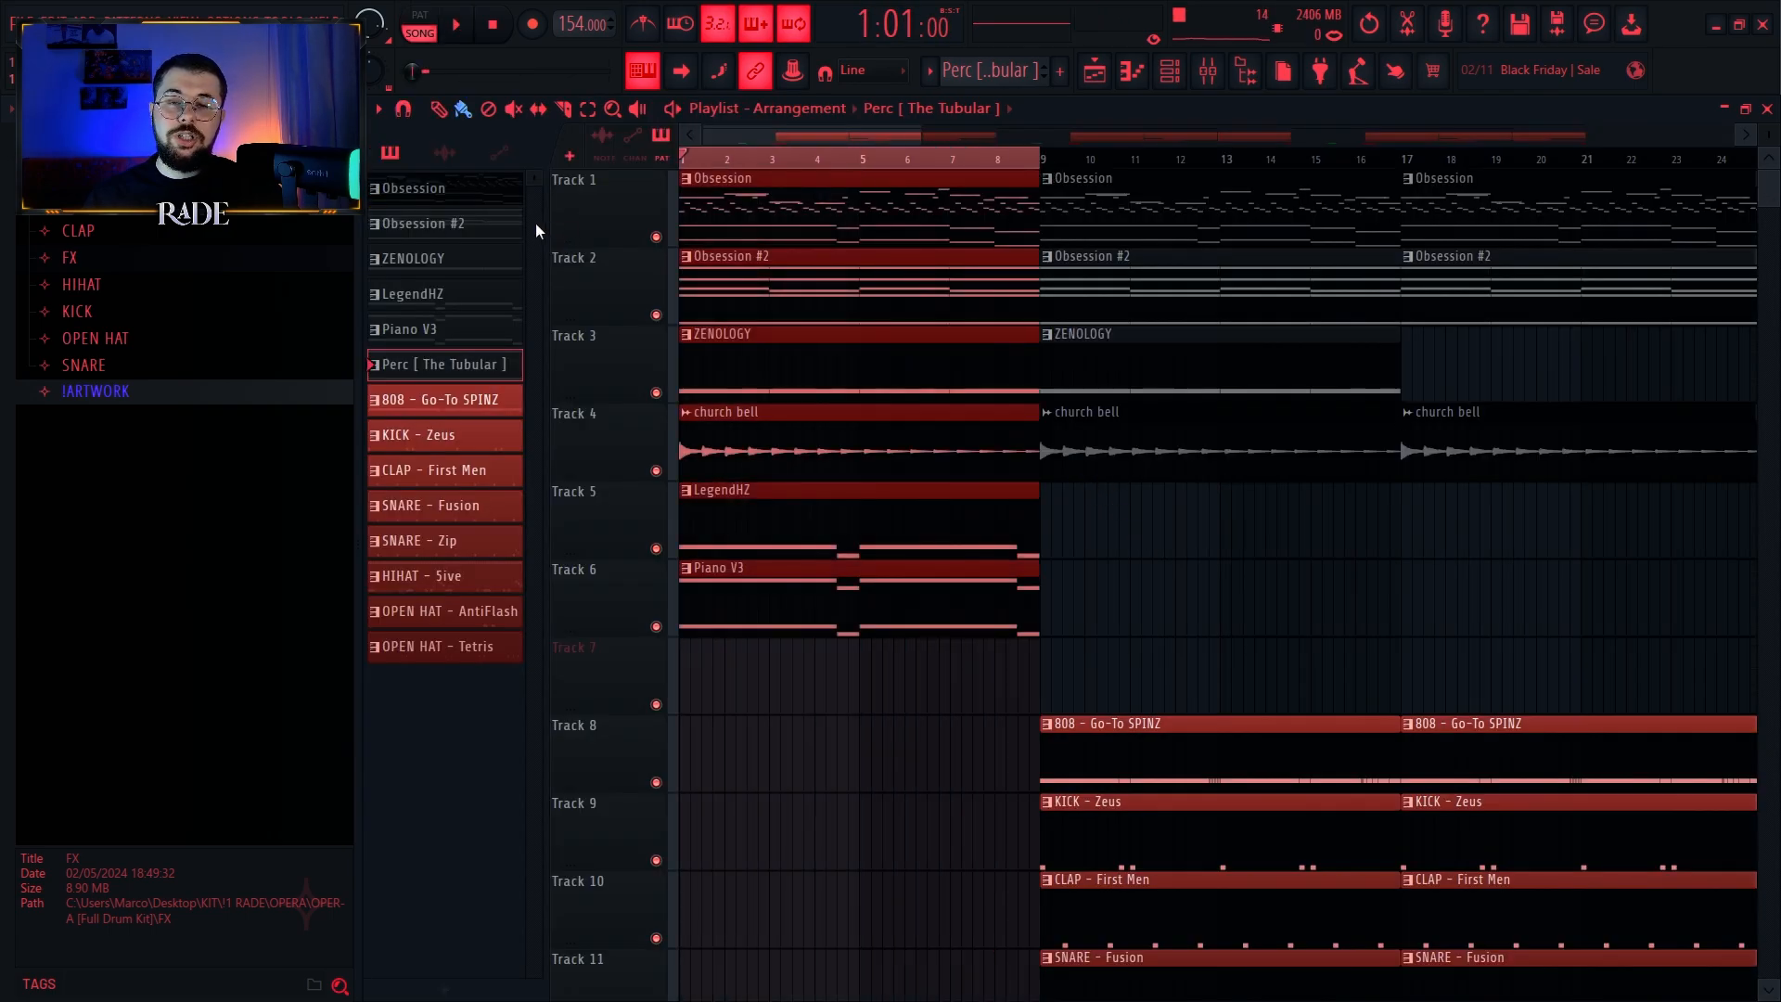
pyautogui.press('space')
pyautogui.scroll(-8, 958, 708)
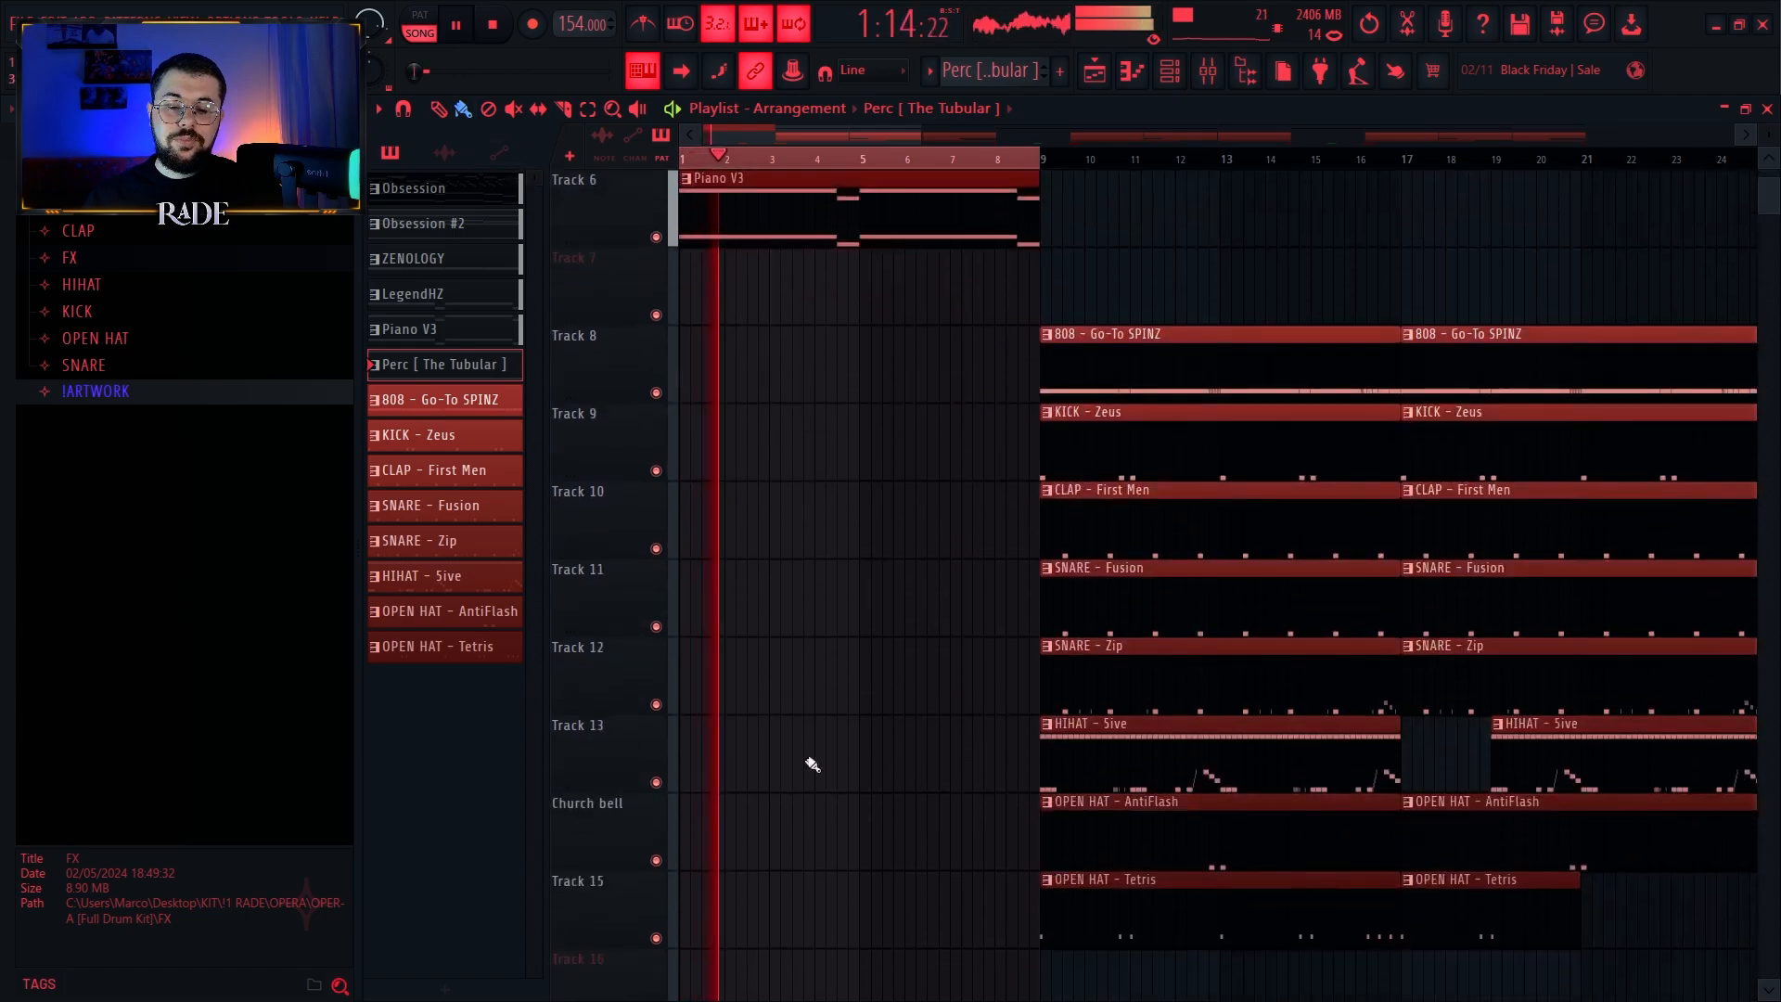
pyautogui.scroll(8, 882, 612)
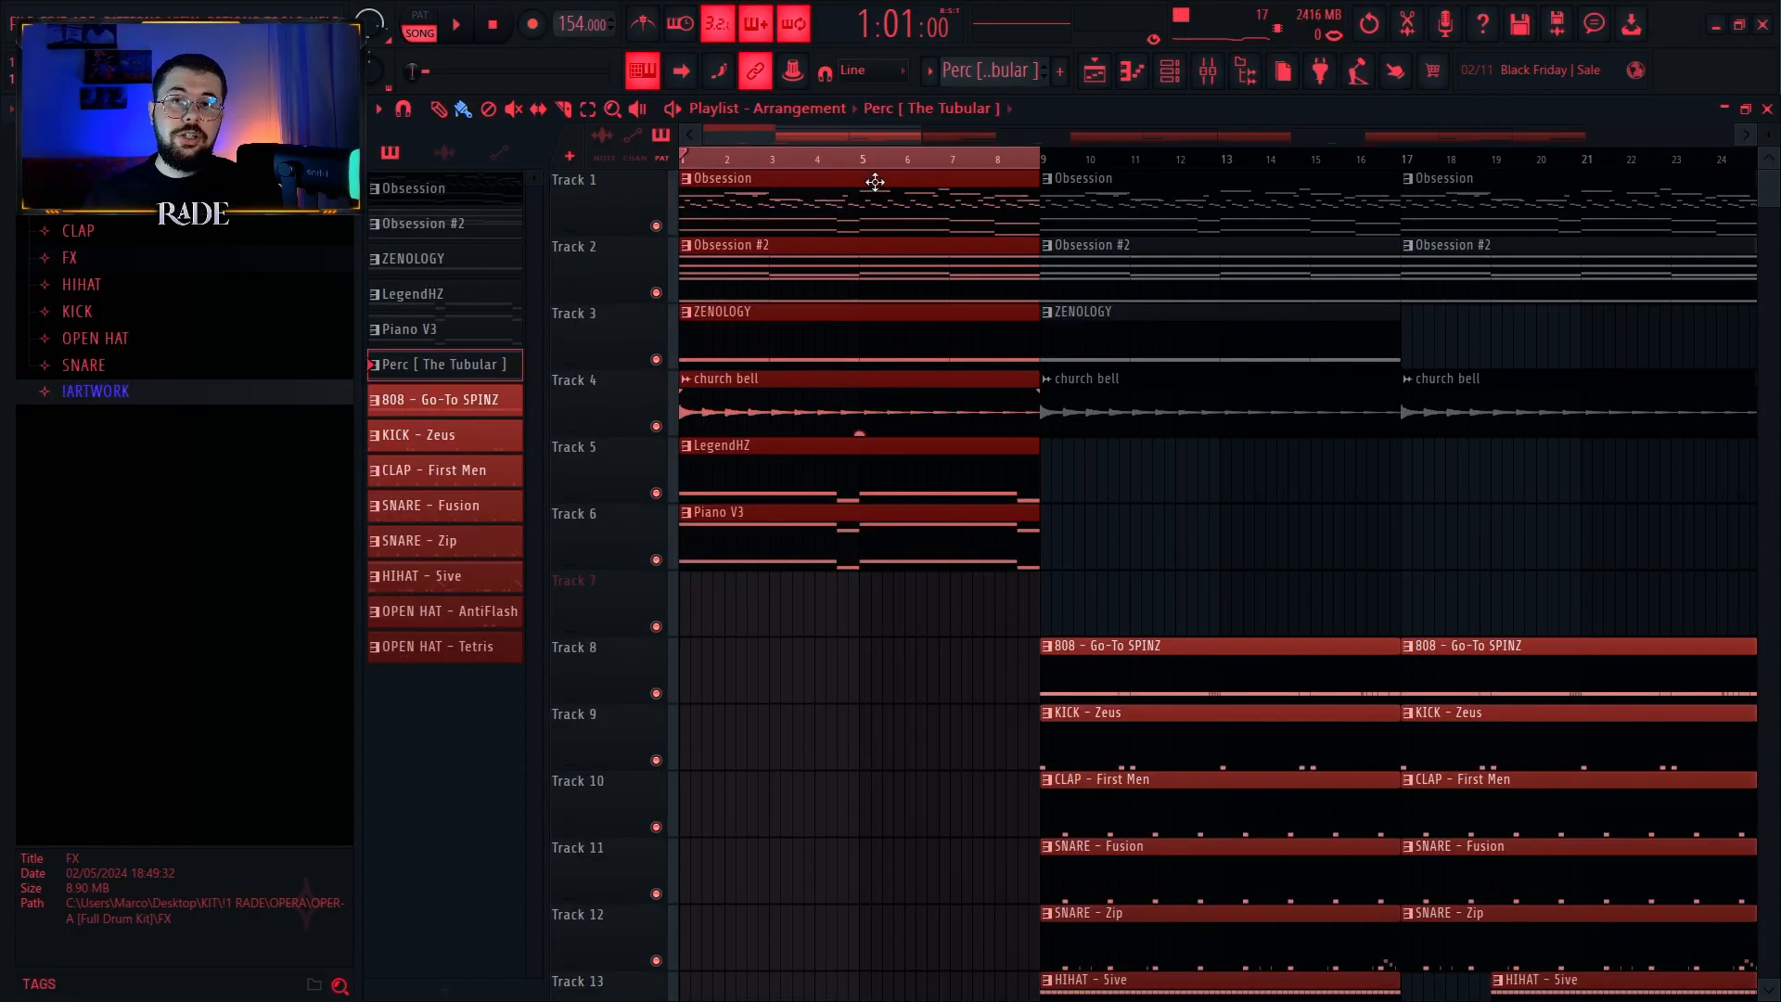
# Step: Clear the eight-bar time selection and look over the arrangement's melody, drum and effects tracks
pyautogui.doubleClick(890, 170)
pyautogui.scroll(-8, 894, 262)
pyautogui.scroll(-3, 805, 482)
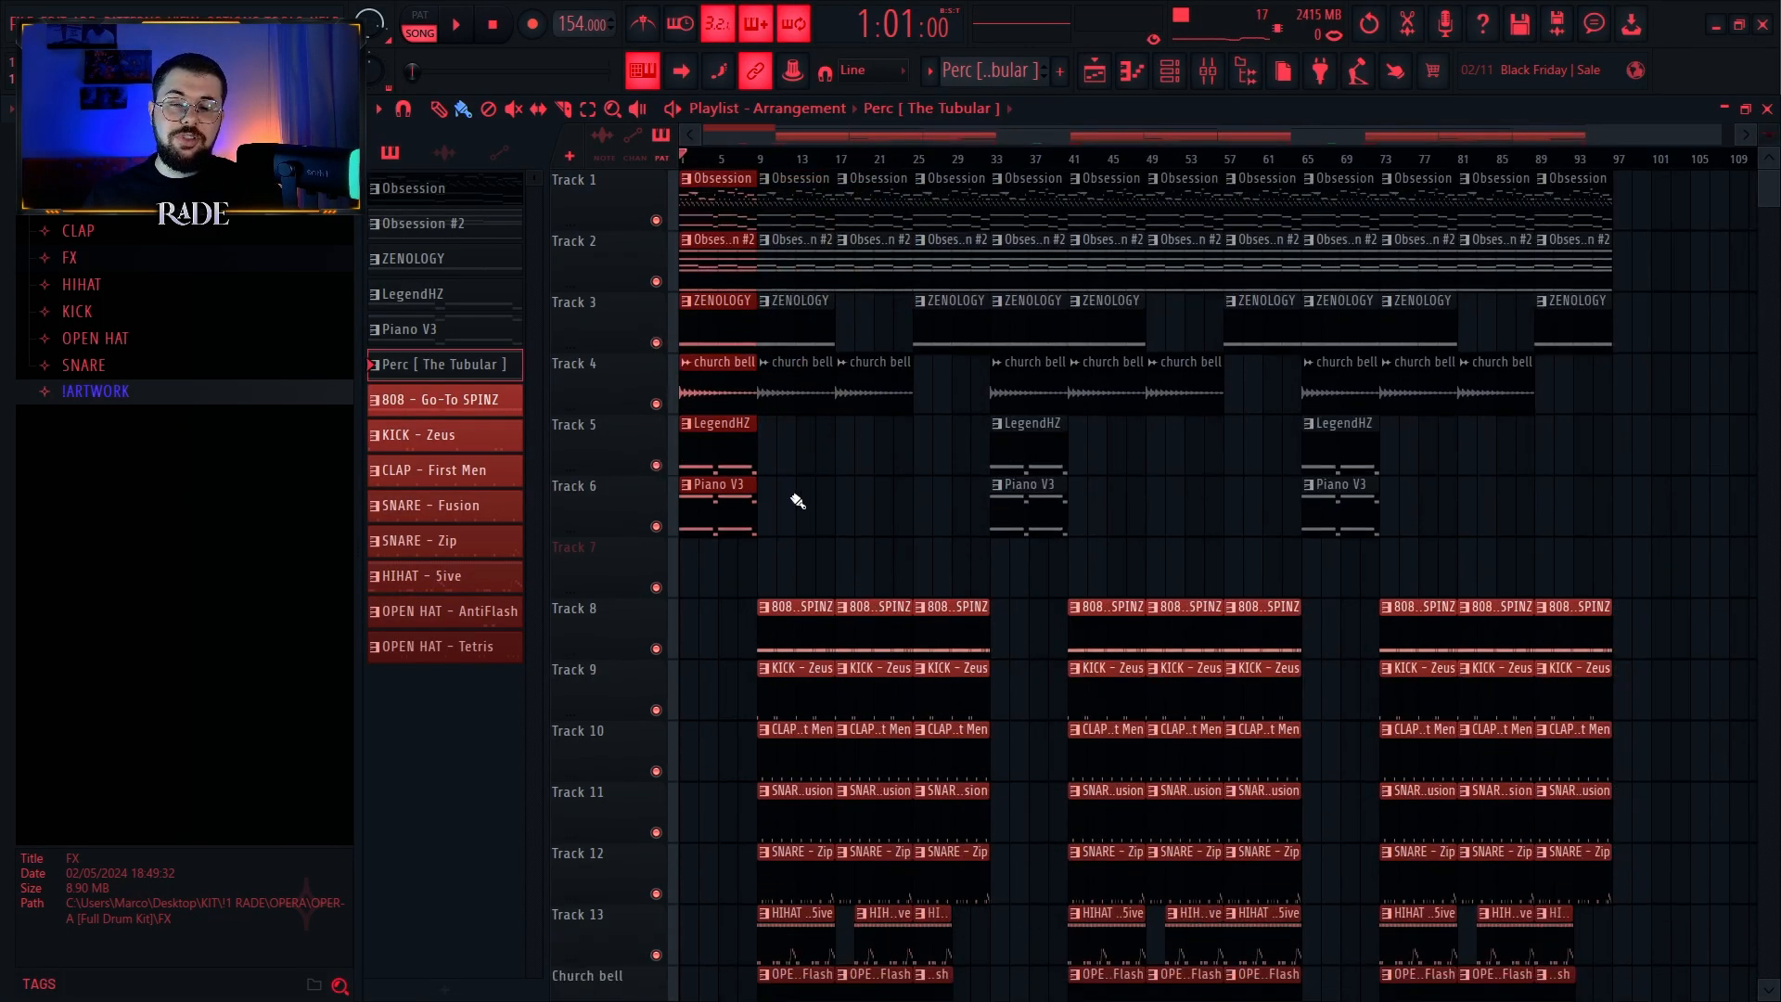
pyautogui.moveTo(1133, 545); pyautogui.dragTo(982, 755)
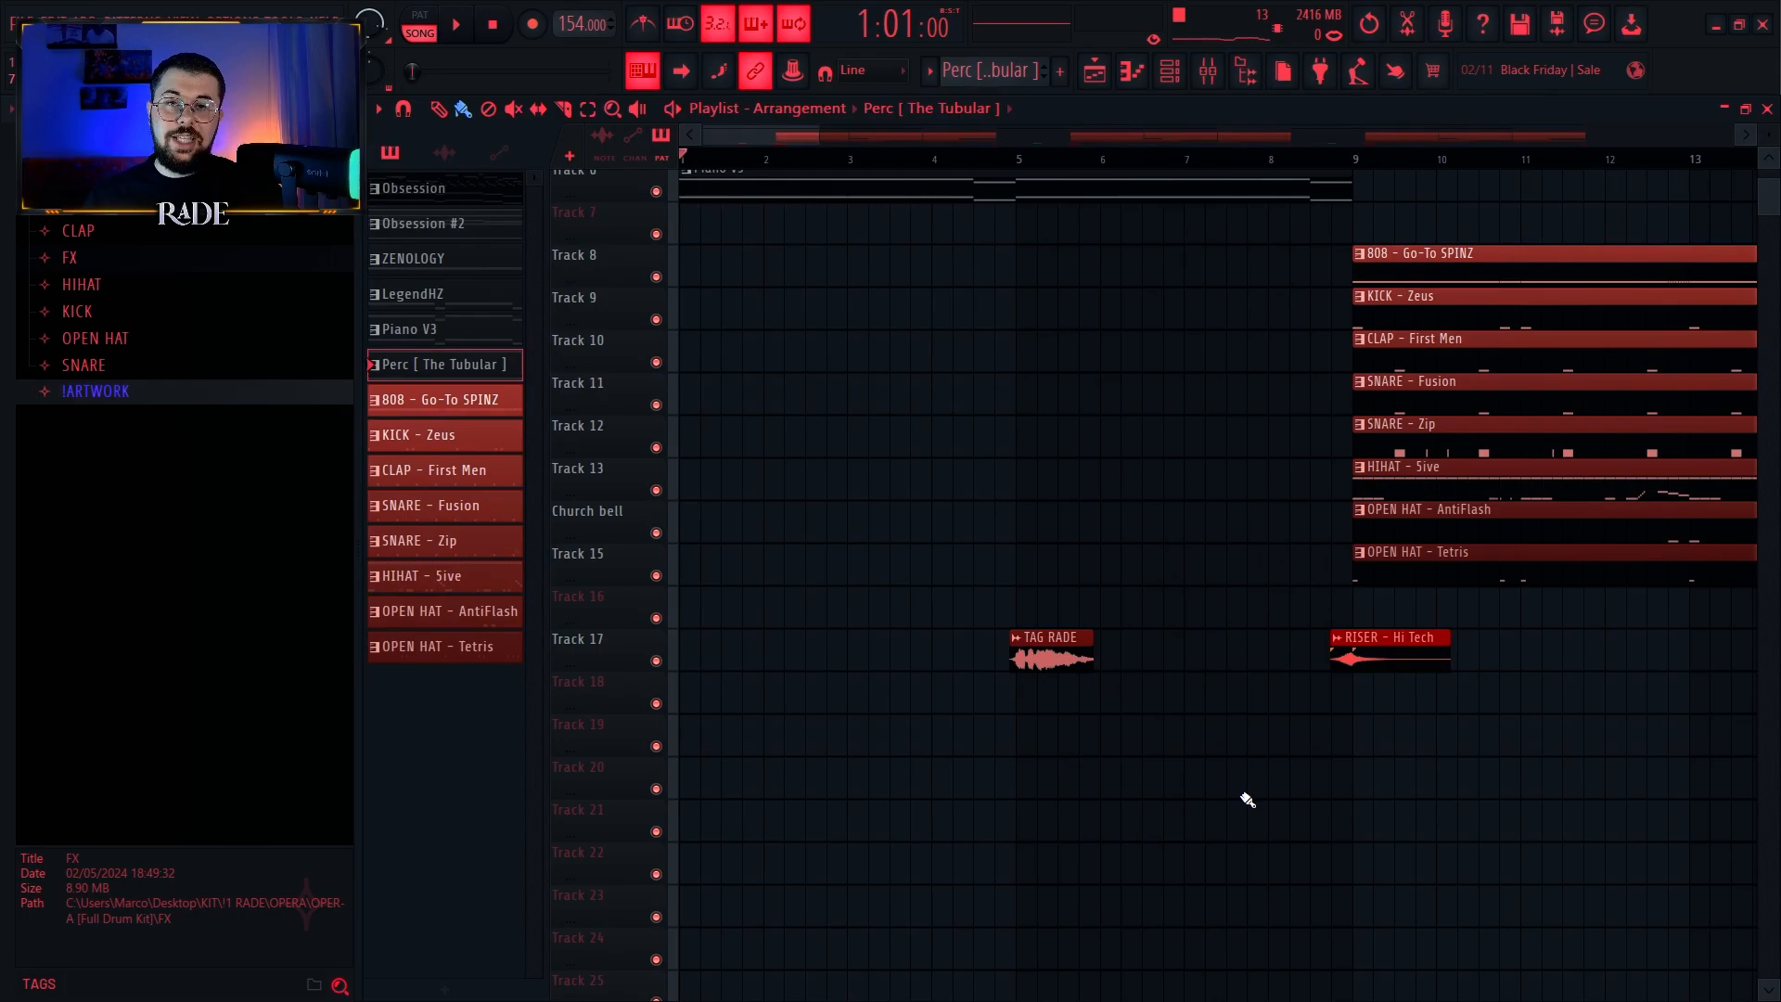
pyautogui.moveTo(1259, 800); pyautogui.dragTo(897, 816)
pyautogui.scroll(-4, 897, 816)
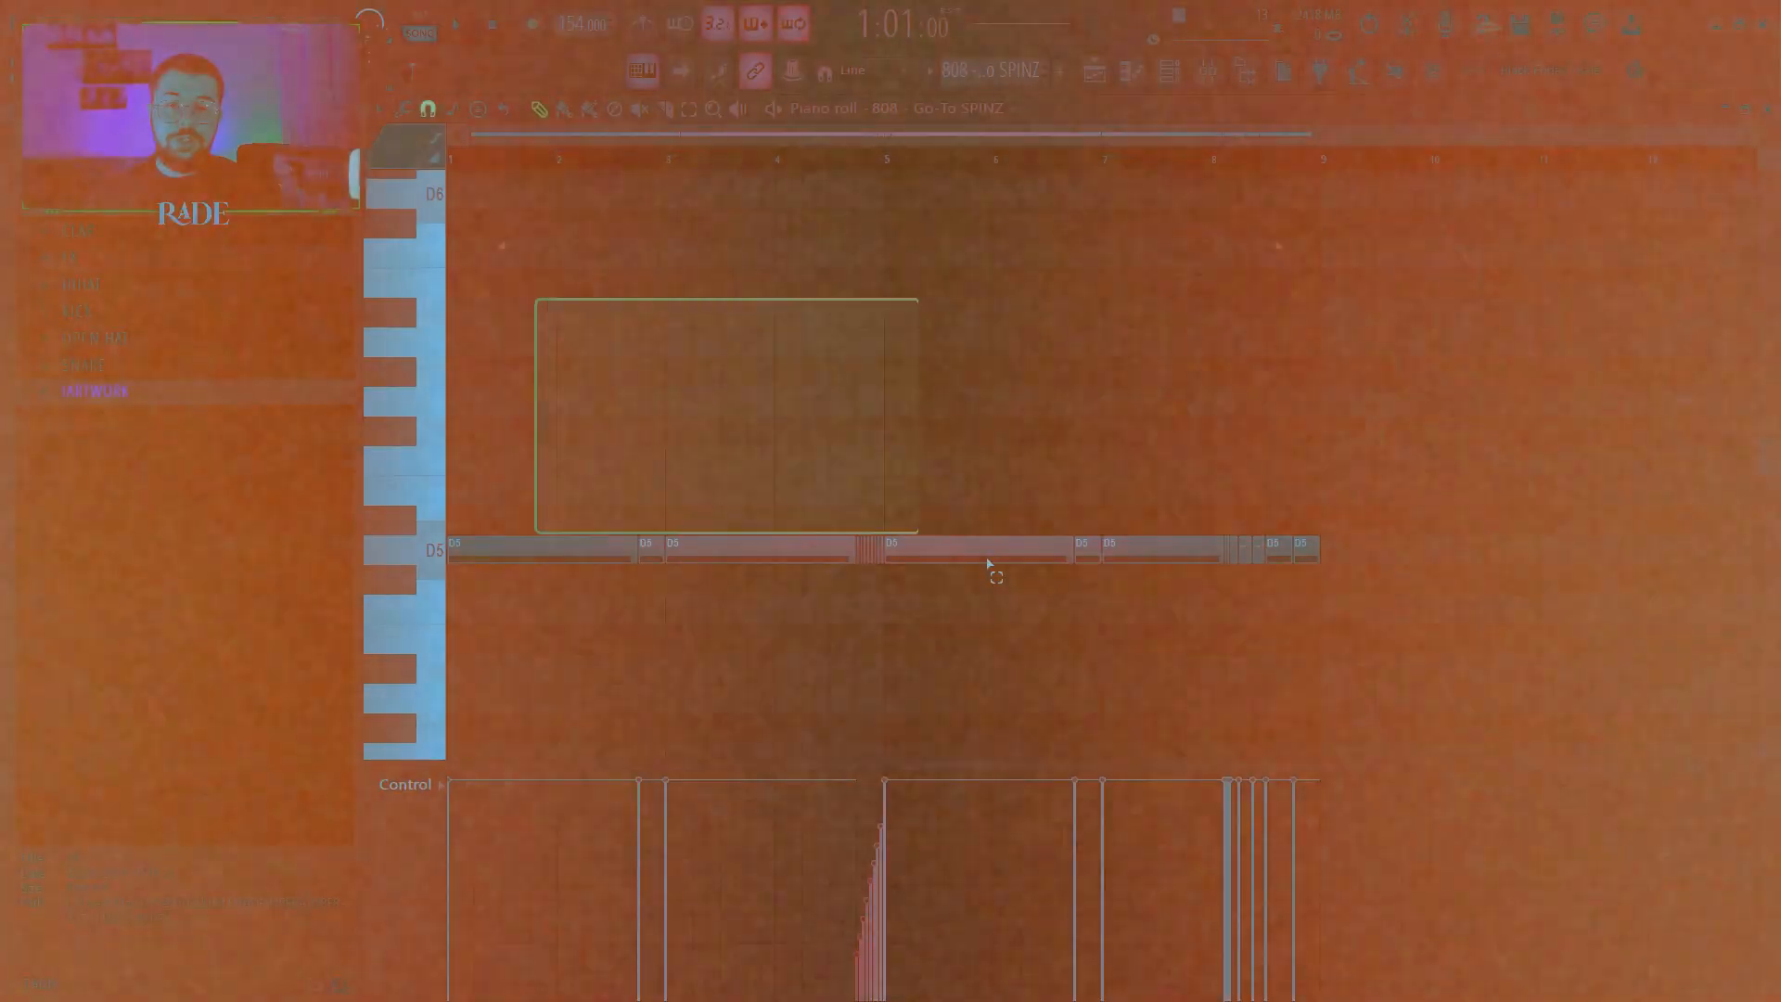
# Step: Highlight the D5 notes of the 808 - Go-To SPINZ pattern in the piano roll to examine them
pyautogui.moveTo(922, 537); pyautogui.dragTo(1277, 681)
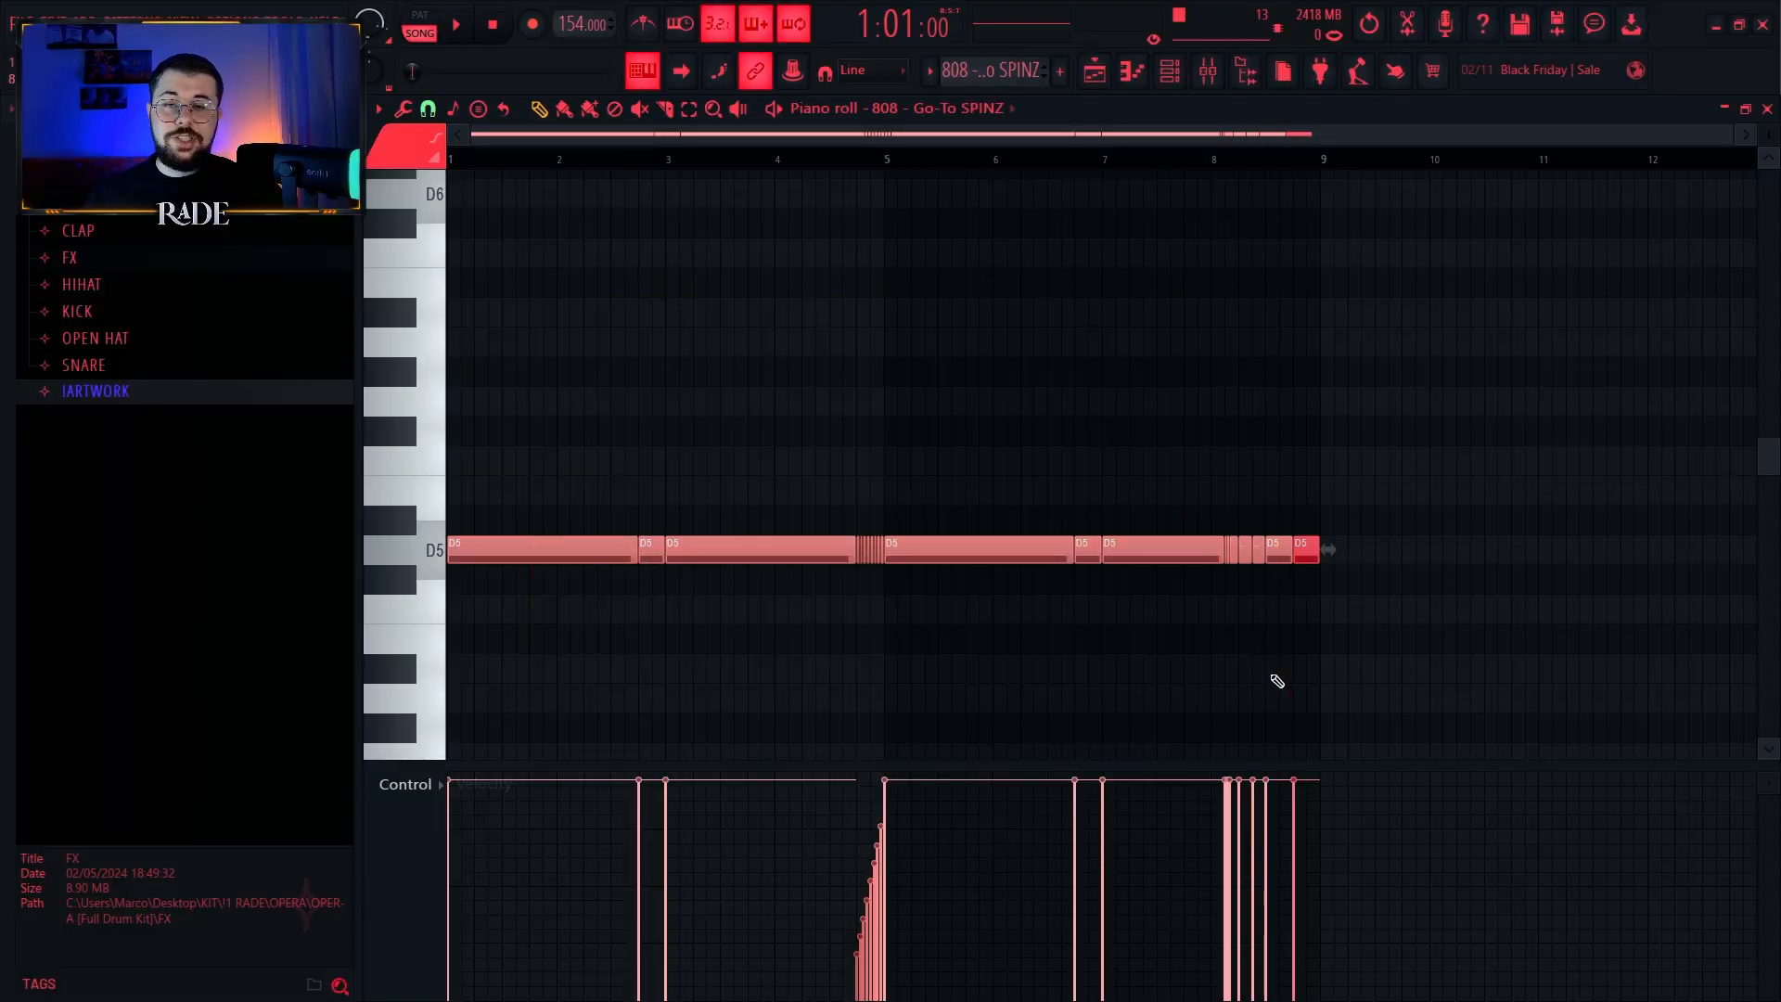
pyautogui.keyDown('ctrl'); pyautogui.rightClick(672, 414); pyautogui.keyUp('ctrl')
pyautogui.hotkey('ctrl', 'a')
pyautogui.moveTo(1429, 331); pyautogui.dragTo(570, 556)
pyautogui.keyDown('ctrl'); pyautogui.click(573, 554); pyautogui.keyUp('ctrl')
# Step: Highlight the long 808 notes leading up to the roll before bar 5, and clear the highlight
pyautogui.scroll(1, 614, 432)
pyautogui.moveTo(514, 393); pyautogui.dragTo(805, 525)
pyautogui.scroll(2, 851, 538)
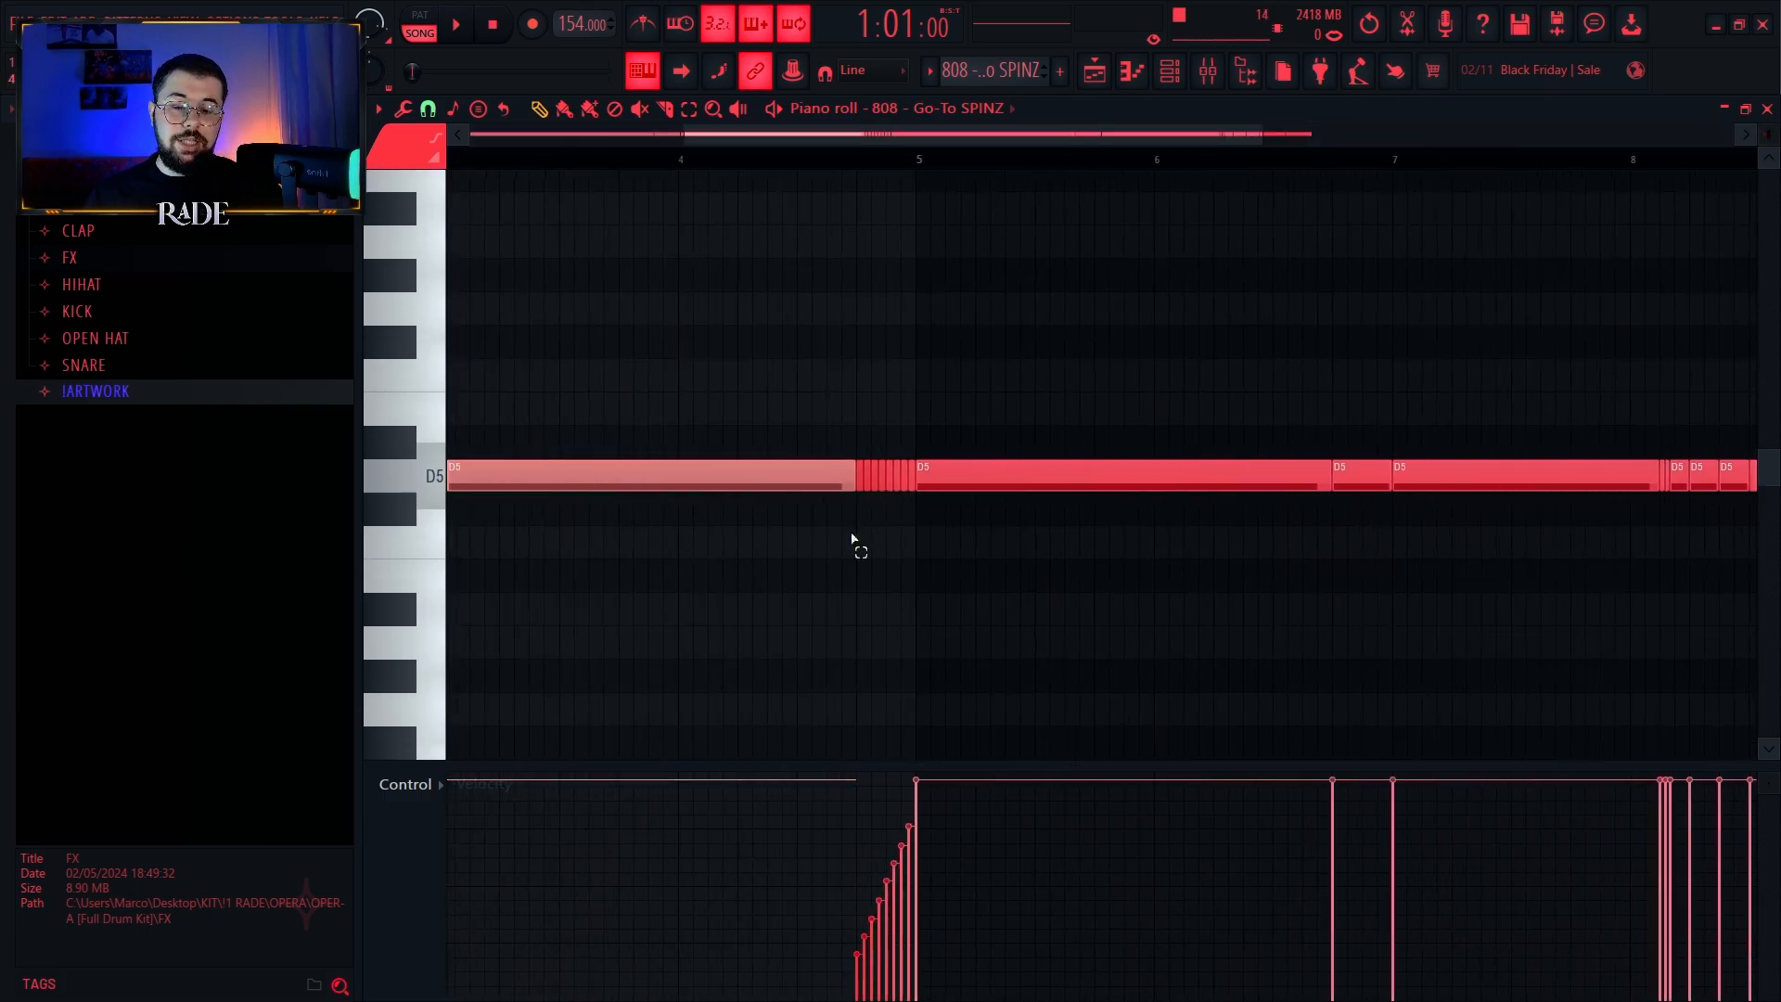
pyautogui.scroll(-2, 907, 461)
pyautogui.click(1000, 518)
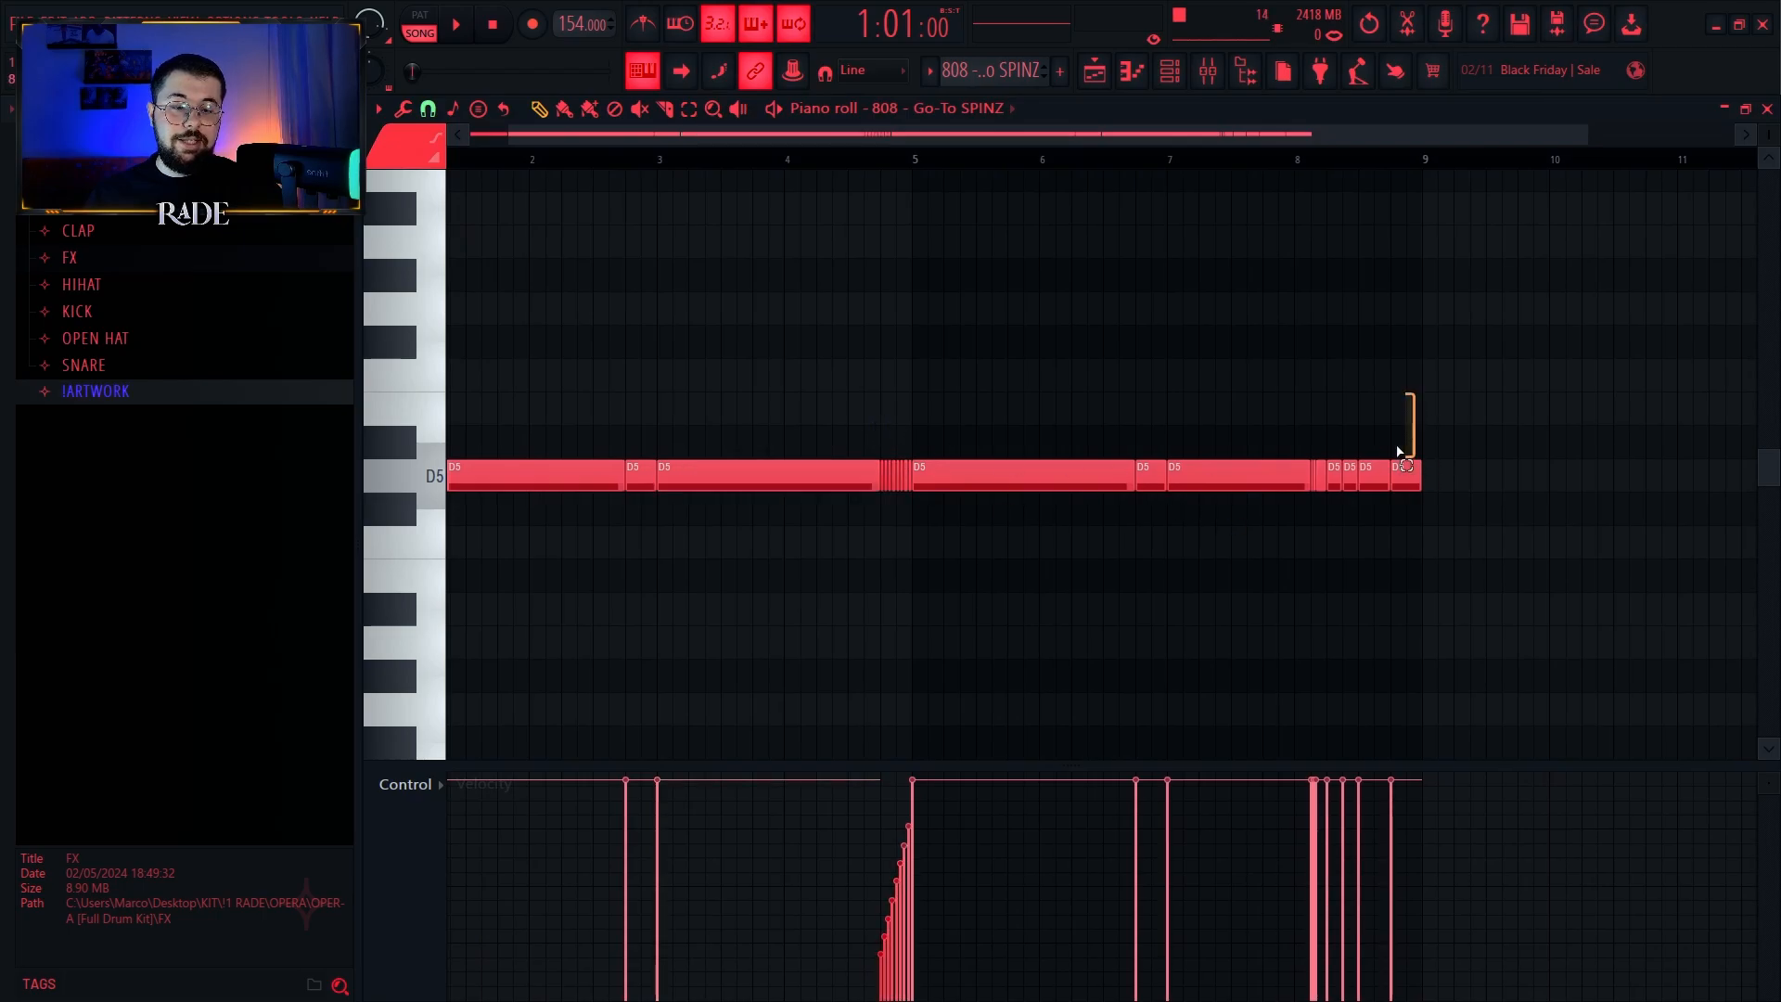
# Step: Highlight the 808's closing D5 notes in bar 8 and the short D5 note just before bar 3
pyautogui.moveTo(1399, 452); pyautogui.dragTo(1306, 590)
pyautogui.keyDown('ctrl'); pyautogui.click(1320, 576); pyautogui.keyUp('ctrl')
pyautogui.scroll(2, 824, 343)
pyautogui.moveTo(824, 343); pyautogui.dragTo(1229, 351)
pyautogui.moveTo(785, 419); pyautogui.dragTo(756, 555)
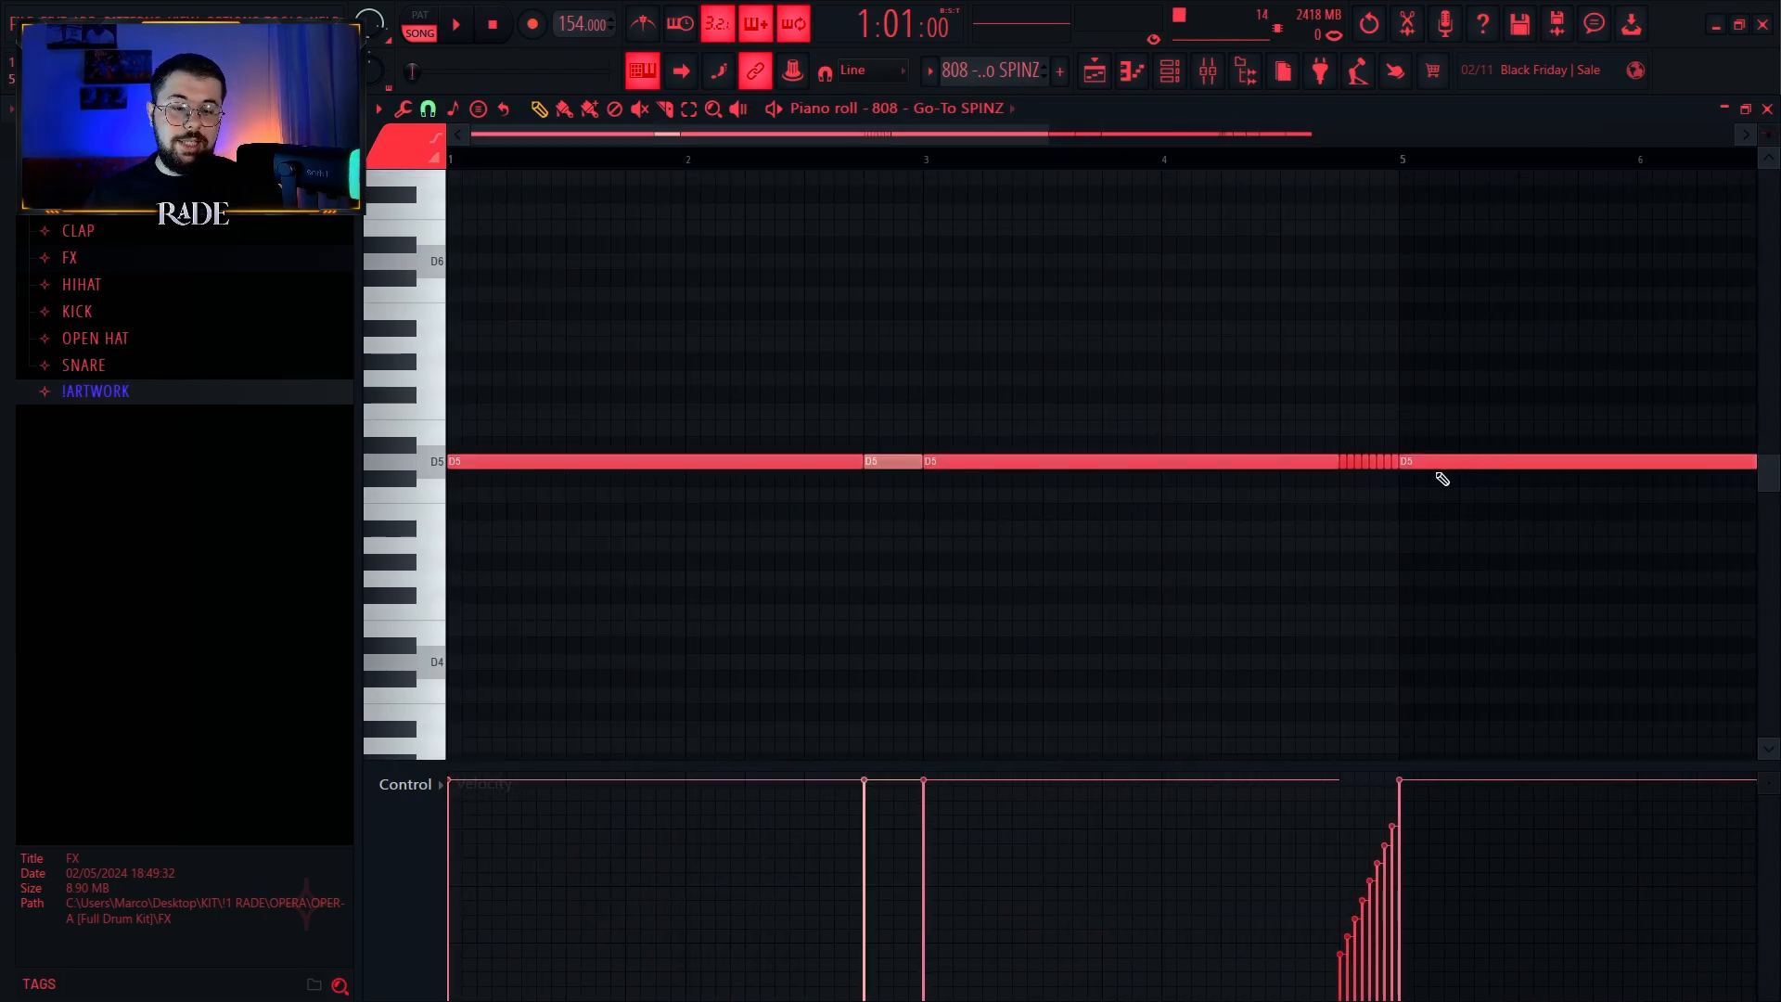
# Step: Highlight the eight-note 808 roll just before bar 5 and examine its velocity ramp
pyautogui.scroll(4, 1419, 478)
pyautogui.scroll(-1, 965, 493)
pyautogui.moveTo(822, 501); pyautogui.dragTo(1159, 390)
pyautogui.scroll(-2, 1062, 686)
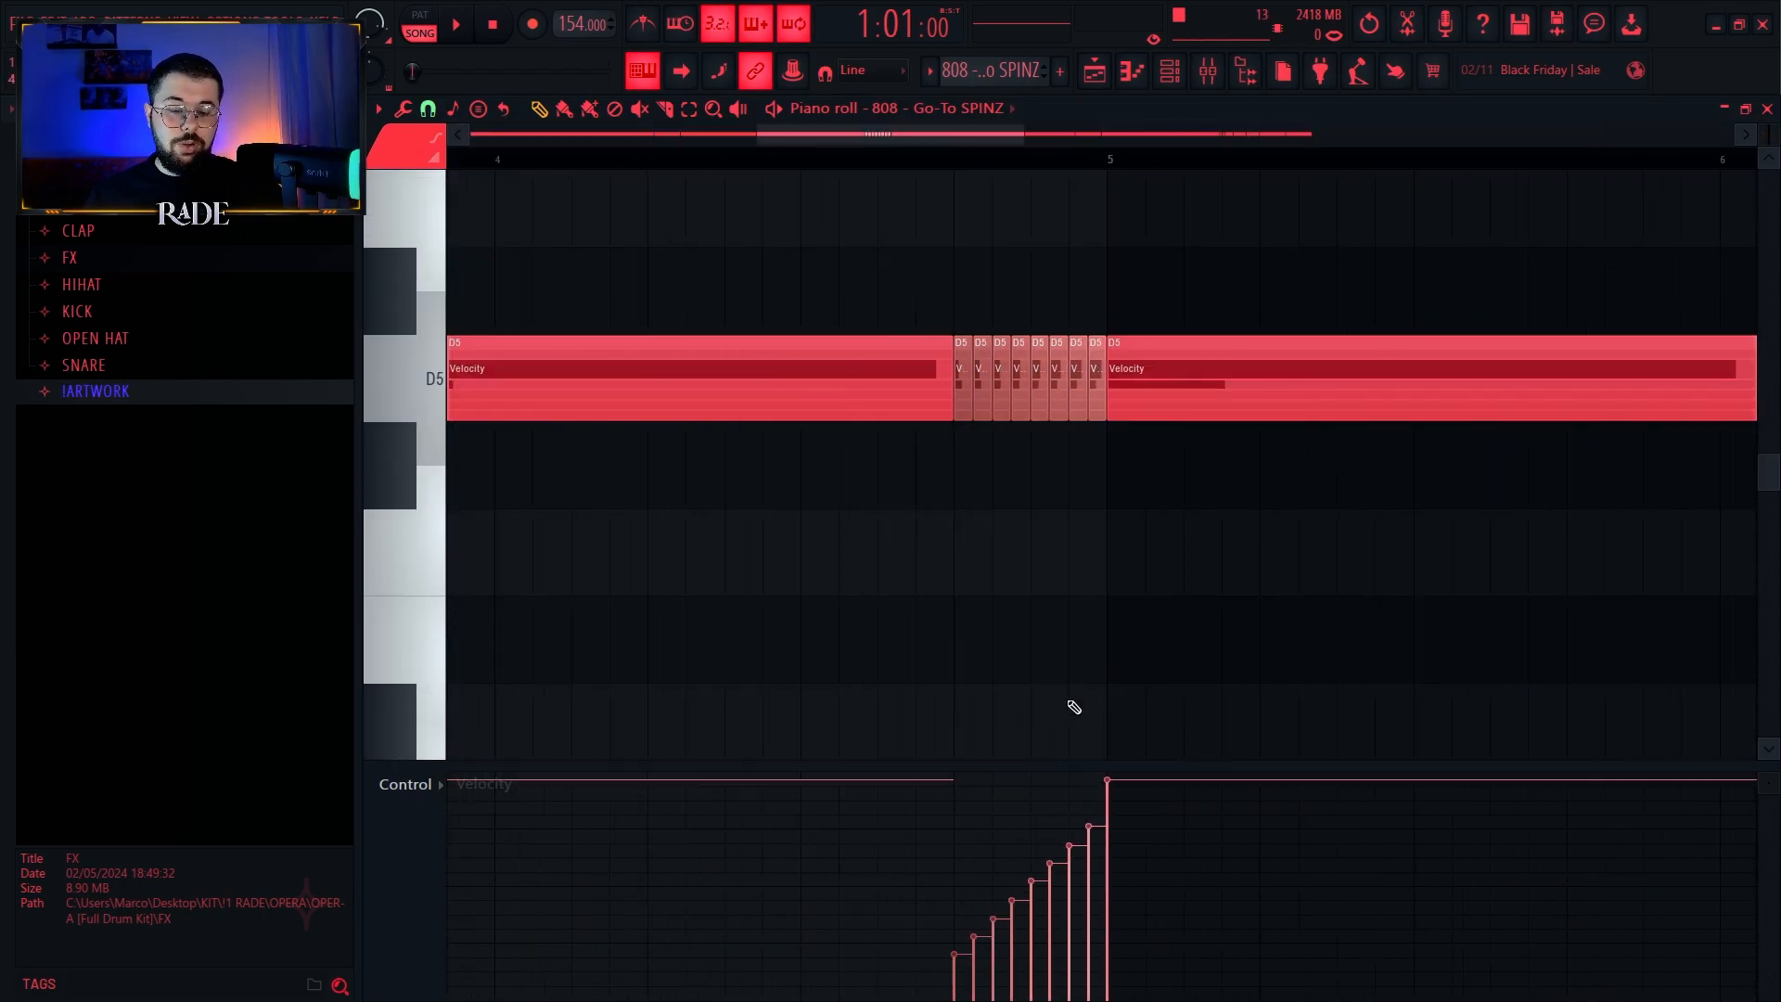
pyautogui.scroll(-1, 1074, 707)
pyautogui.scroll(-4, 1287, 460)
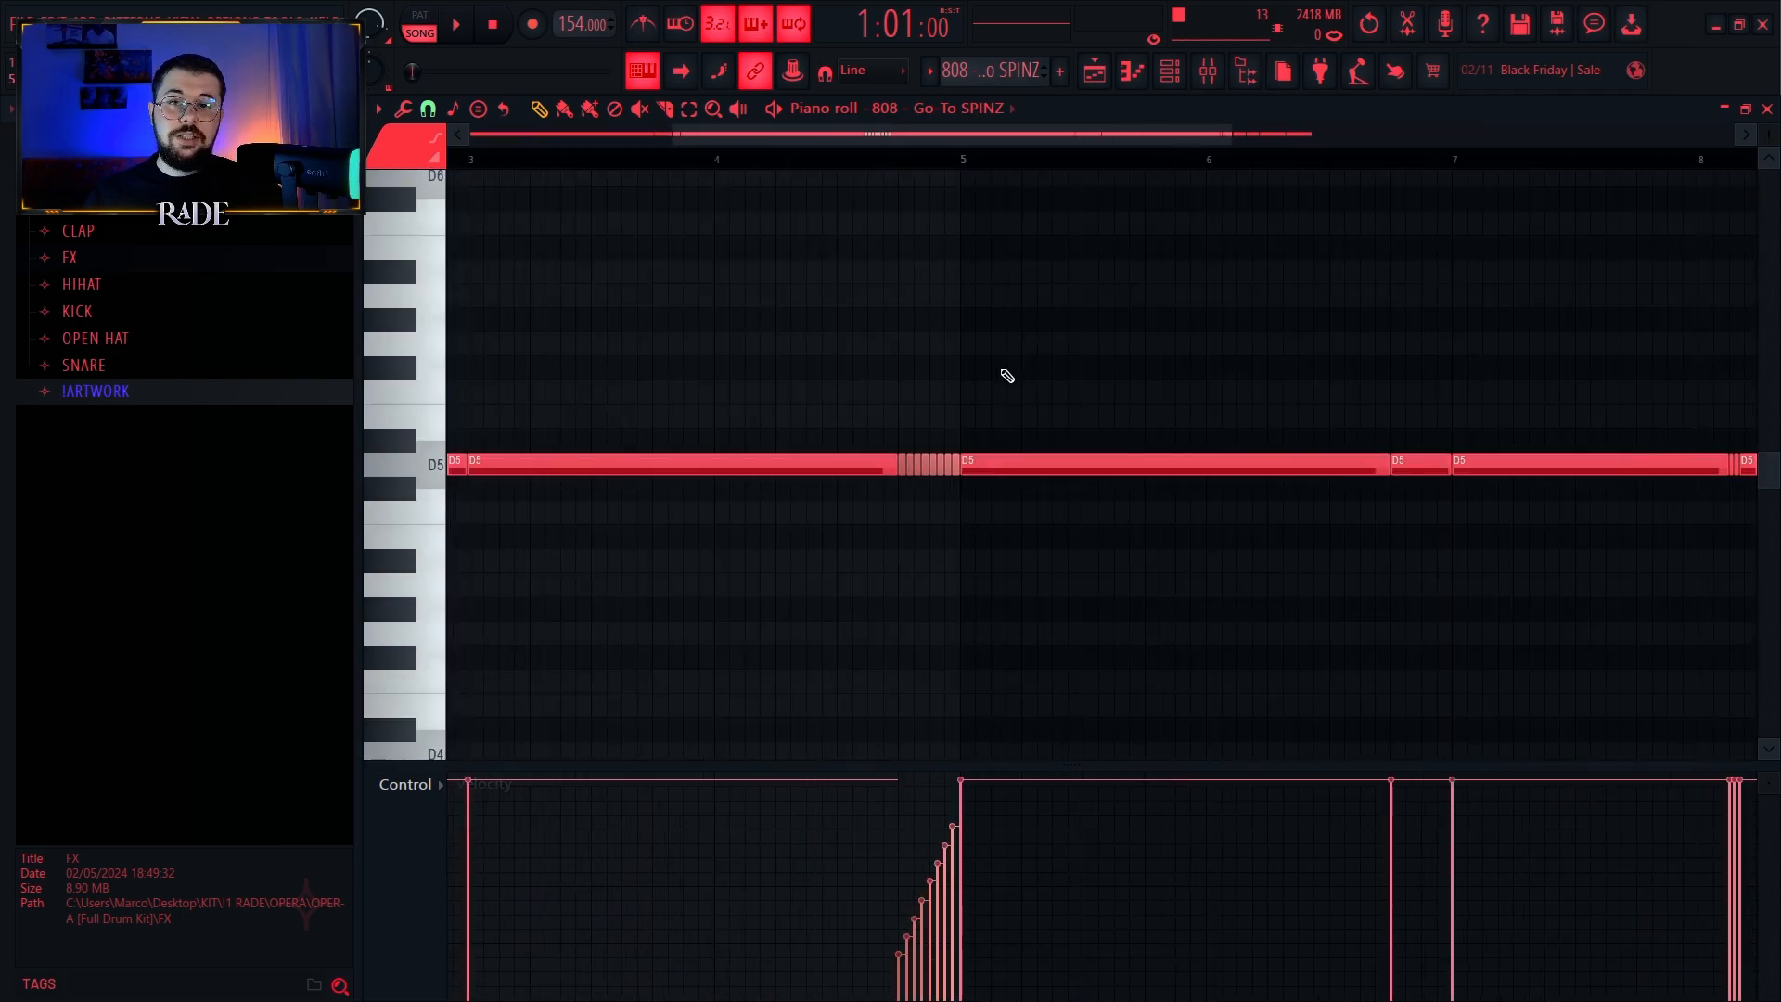
# Step: Highlight the 808 notes of bars 1 to 4 and compare them with the repeat starting at bar 5
pyautogui.moveTo(1007, 375); pyautogui.dragTo(914, 372)
pyautogui.scroll(1, 938, 408)
pyautogui.moveTo(1345, 401); pyautogui.dragTo(736, 442)
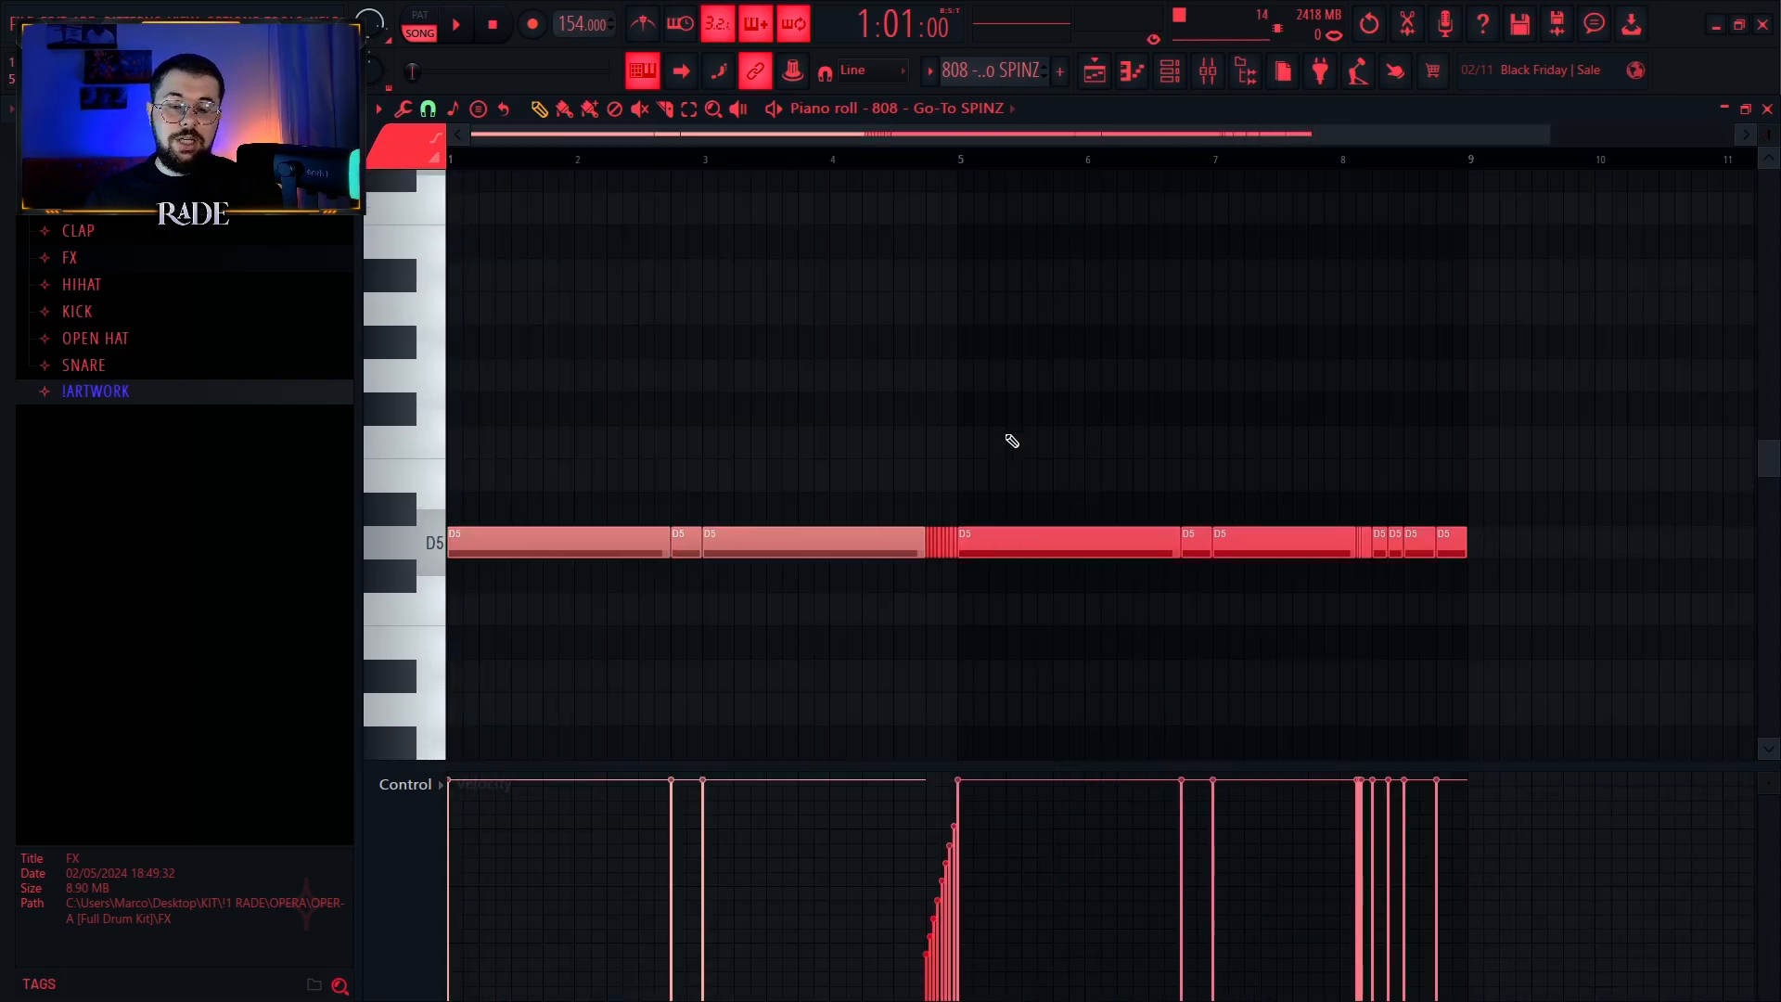
pyautogui.moveTo(1032, 409); pyautogui.dragTo(1286, 599)
pyautogui.moveTo(851, 373); pyautogui.dragTo(414, 646)
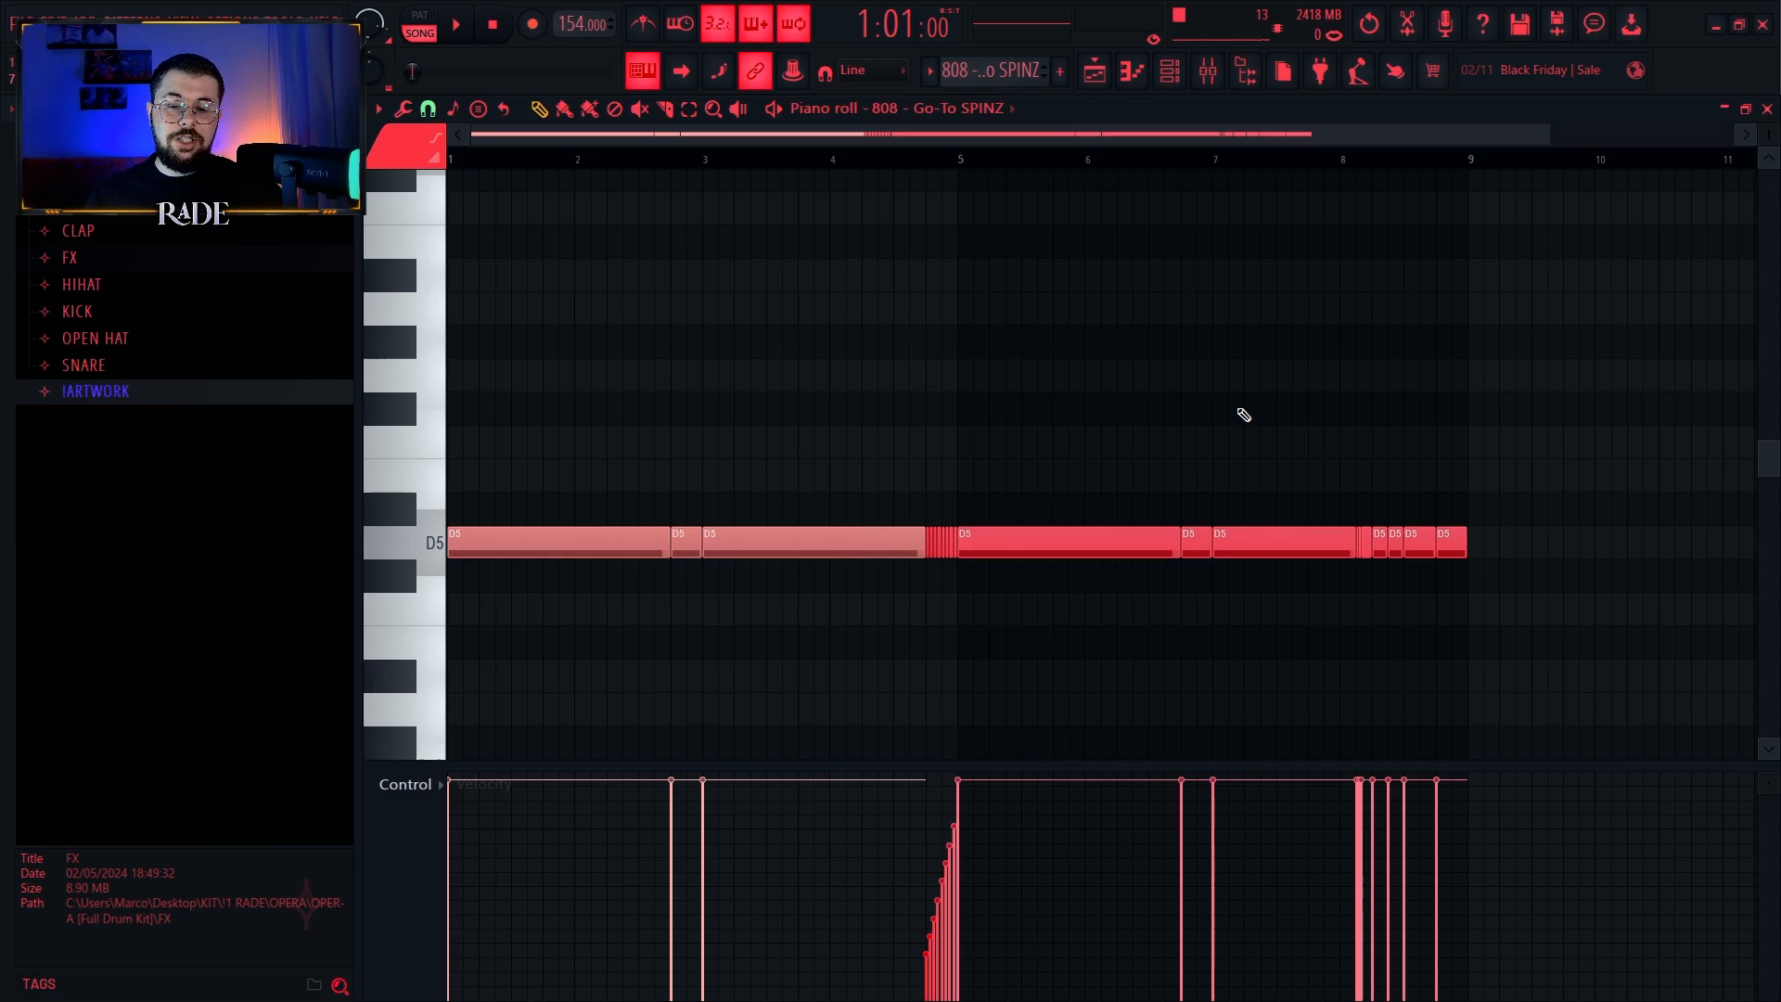
pyautogui.moveTo(1367, 458); pyautogui.dragTo(943, 456)
# Step: Place the piano roll playhead at bar 8 and examine the 808's closing D5 notes
pyautogui.scroll(4, 1192, 522)
pyautogui.scroll(2, 1192, 521)
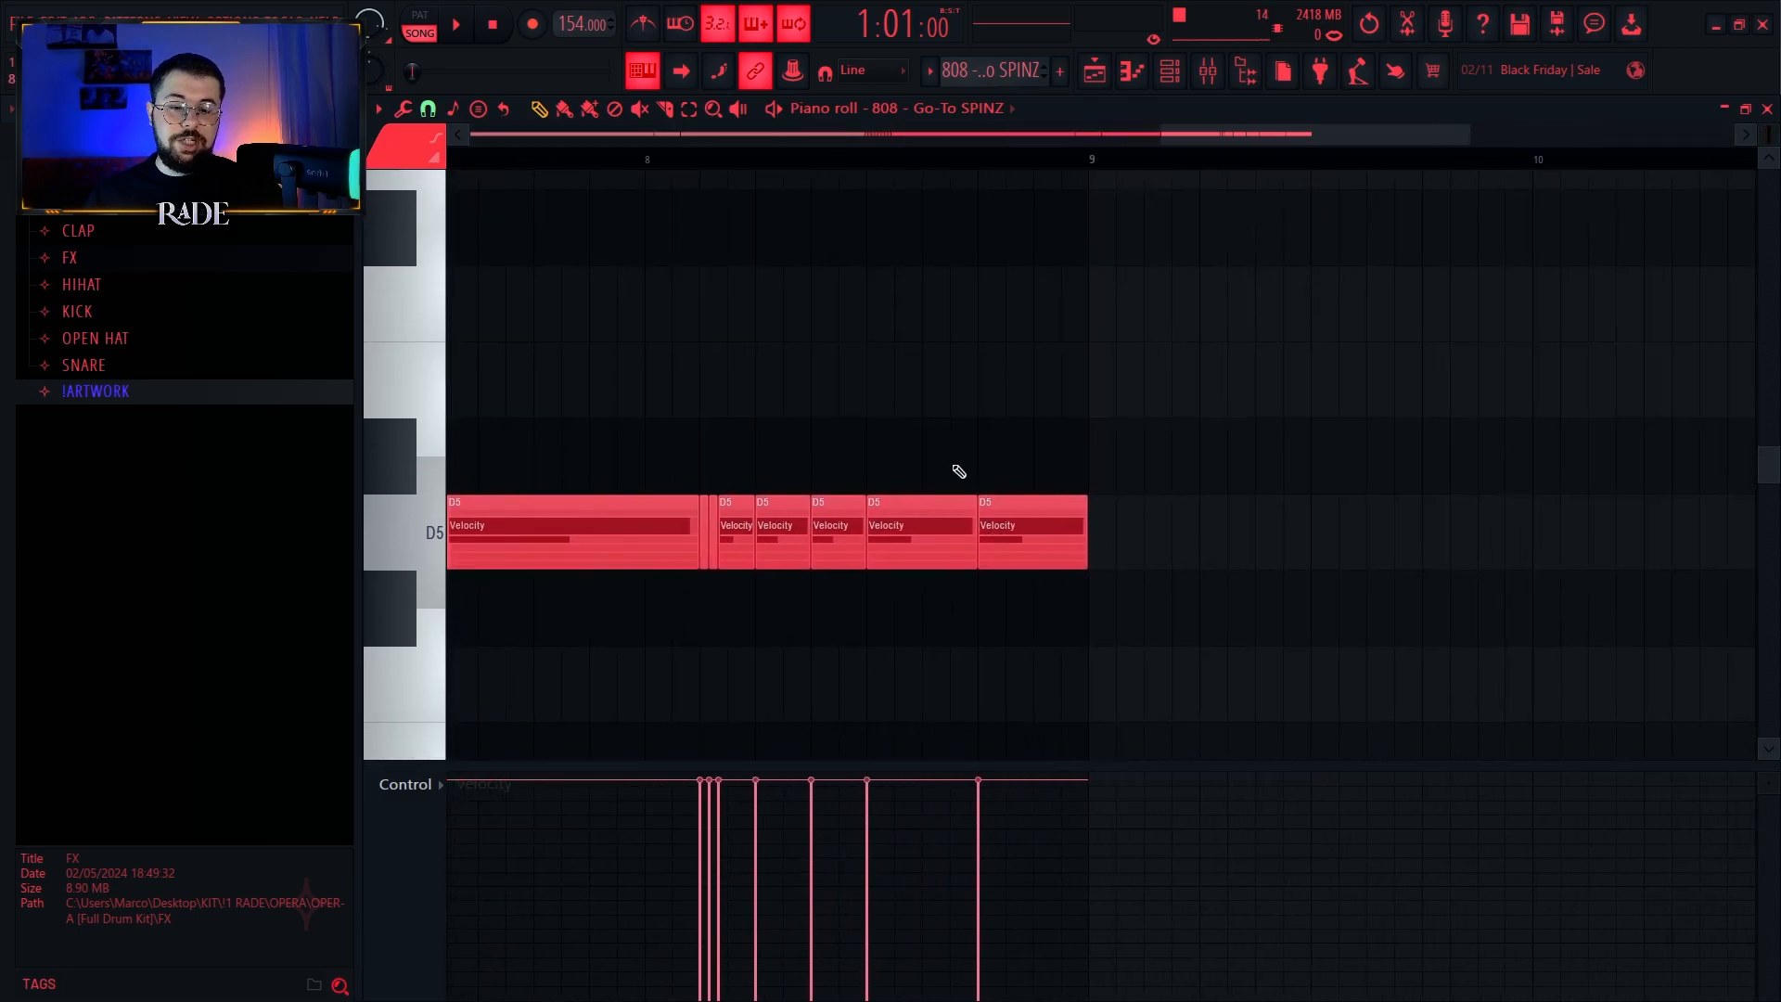
pyautogui.click(651, 161)
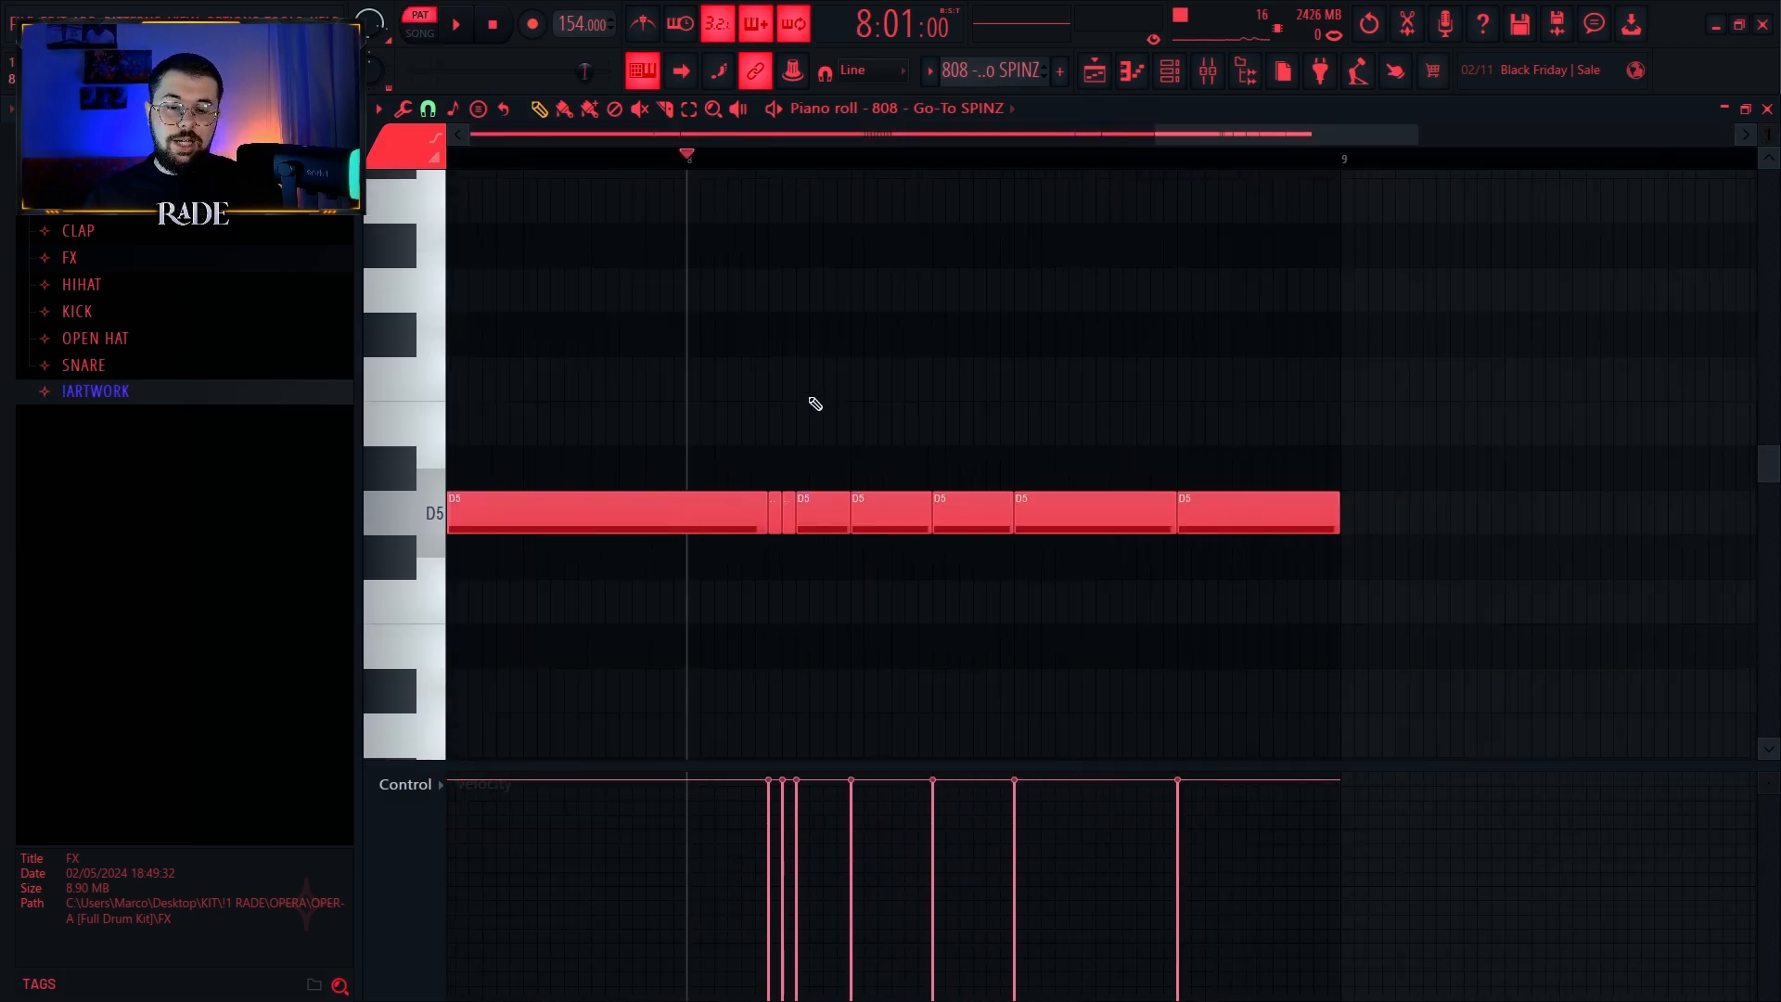
pyautogui.scroll(-3, 815, 402)
pyautogui.scroll(2, 950, 465)
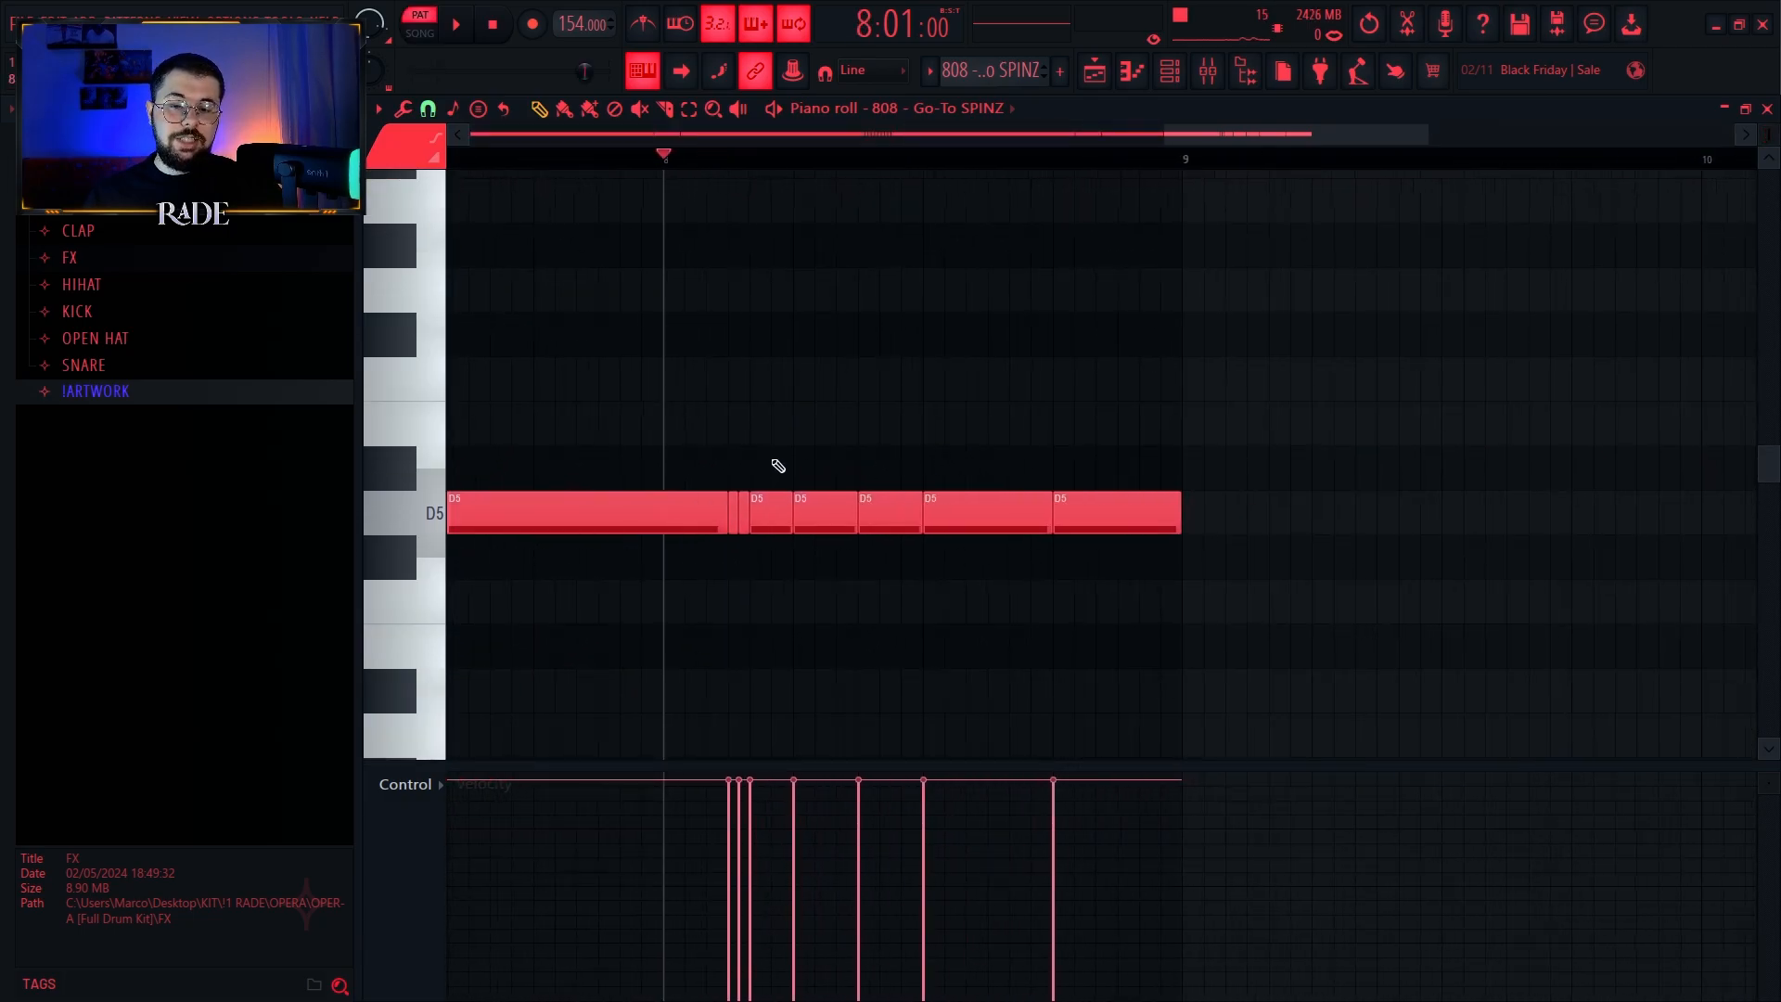
# Step: Highlight the short D5 notes in bar 8 of the 808 and set the piano roll snap to 1/3 step
pyautogui.scroll(1, 779, 465)
pyautogui.scroll(2, 816, 477)
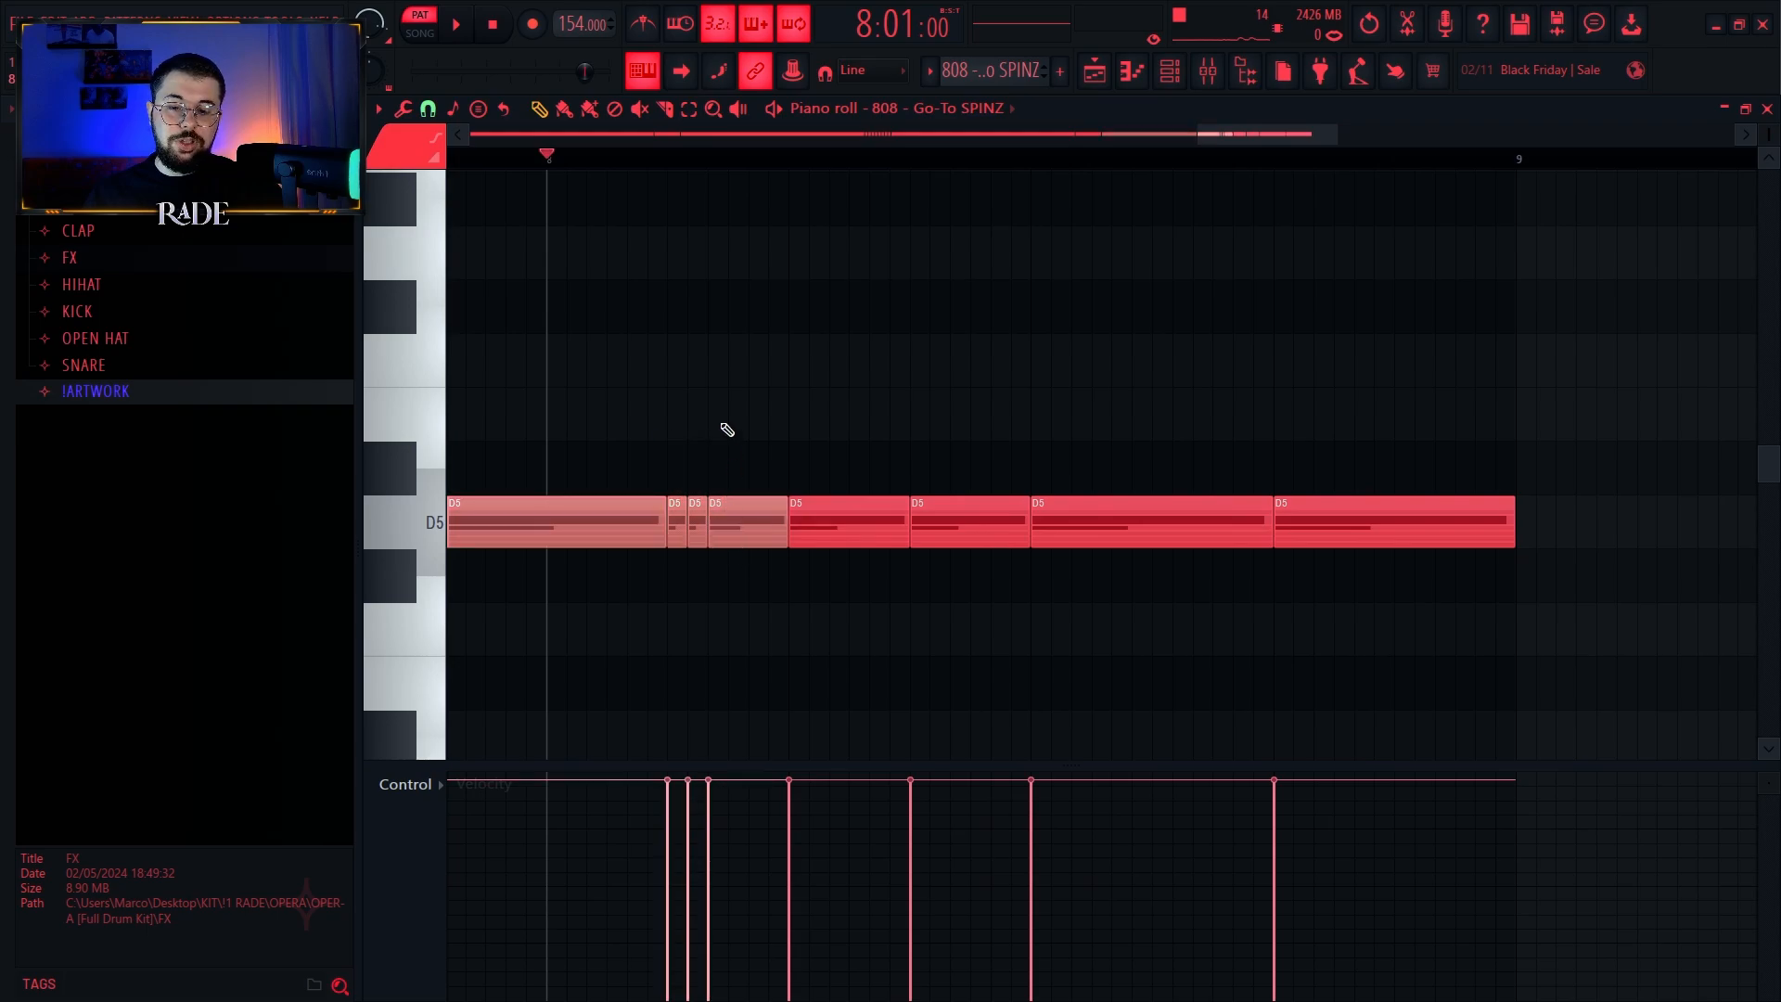
pyautogui.moveTo(747, 387); pyautogui.dragTo(683, 584)
pyautogui.click(428, 110)
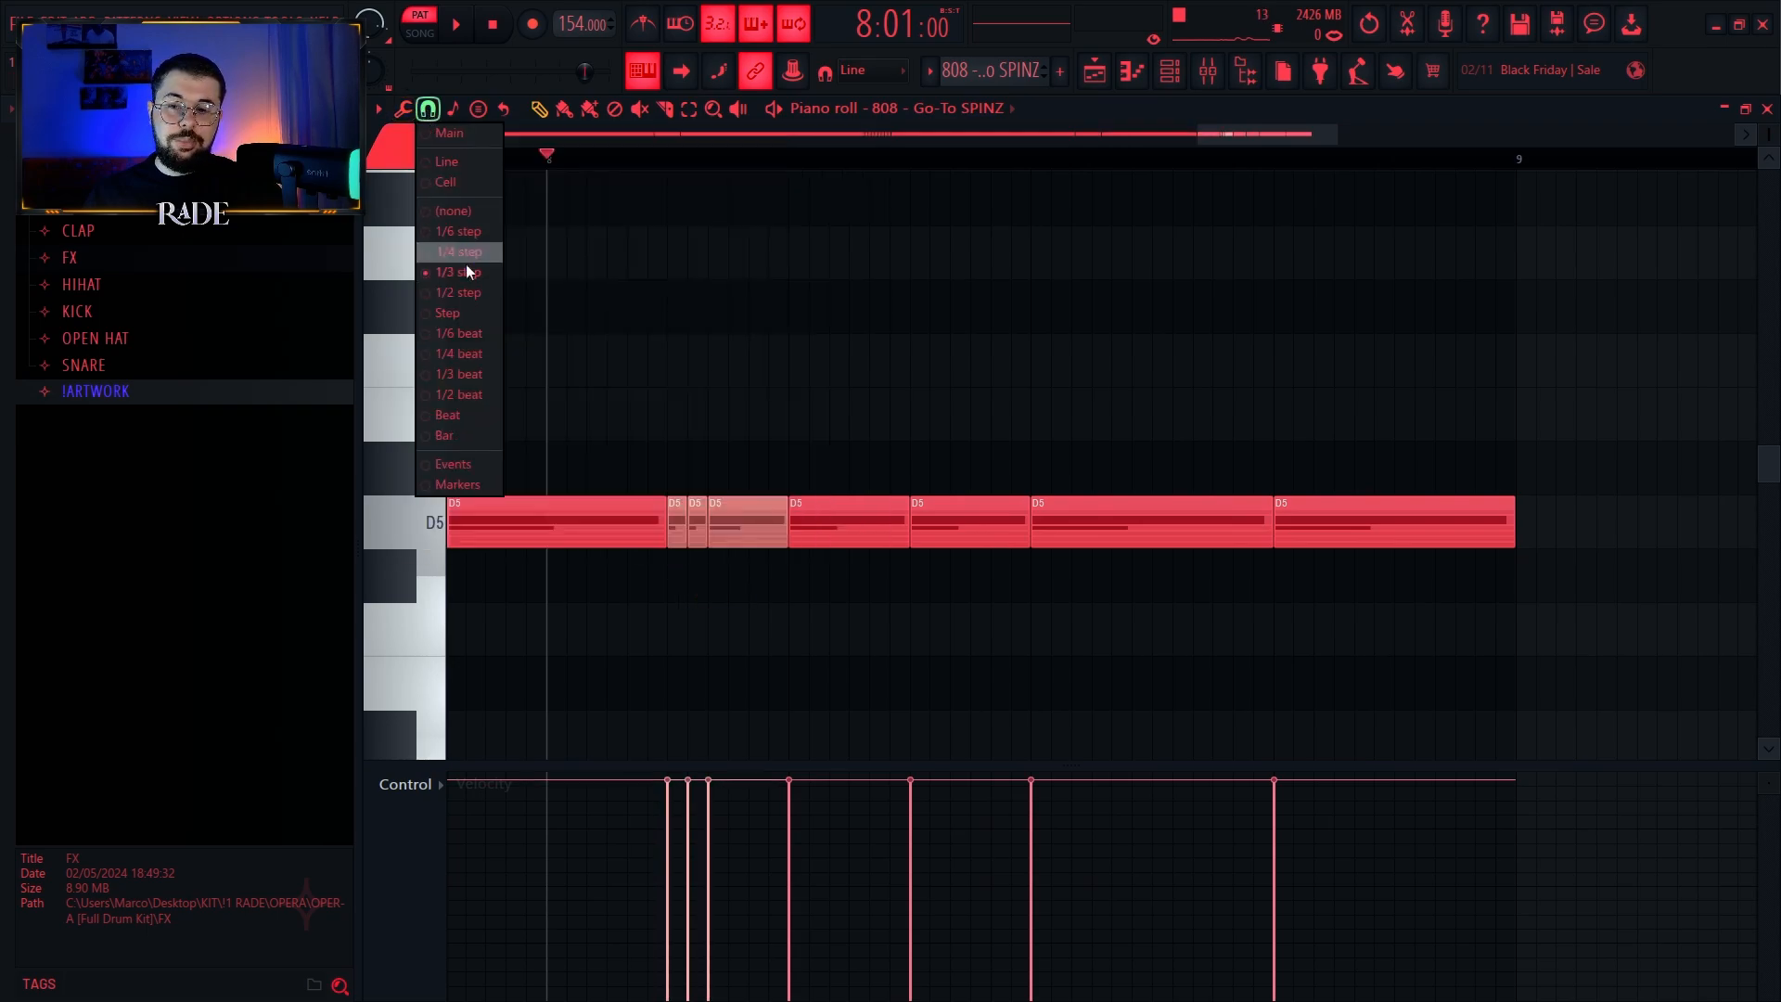
pyautogui.click(466, 272)
pyautogui.moveTo(848, 444); pyautogui.dragTo(1355, 580)
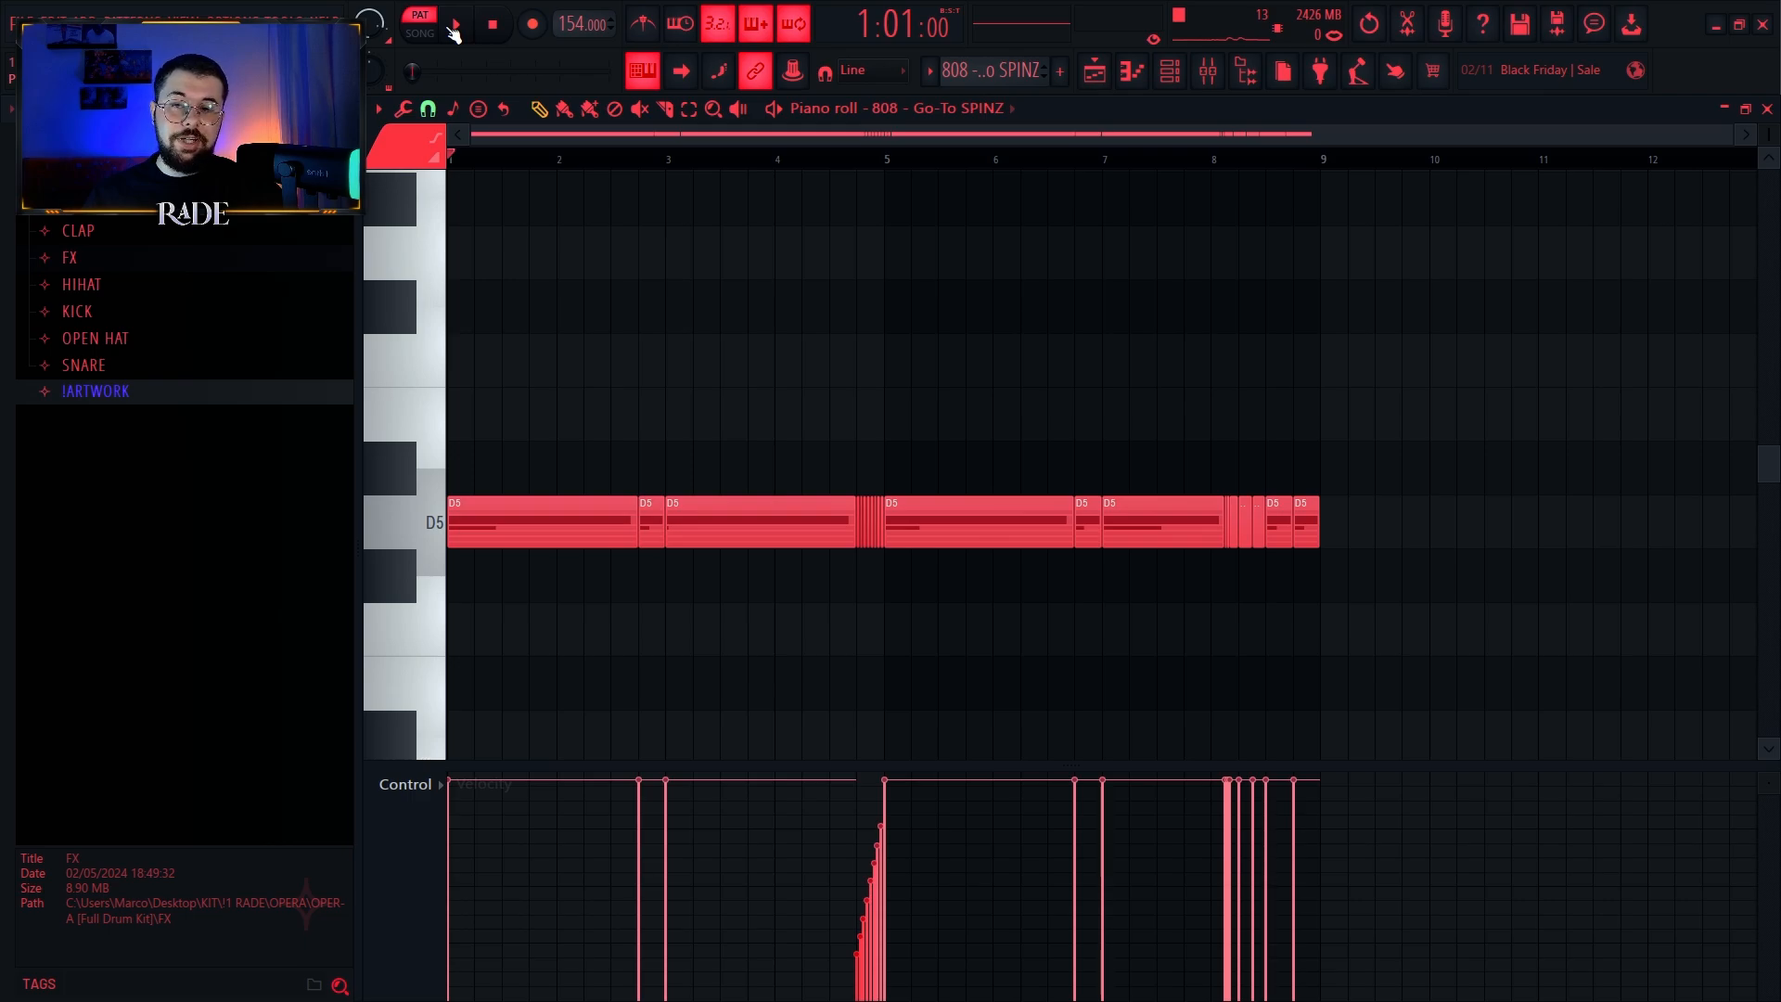
# Step: Play the 808 pattern from bar 1 through its closing bar 8 notes and stop playback
pyautogui.click(453, 30)
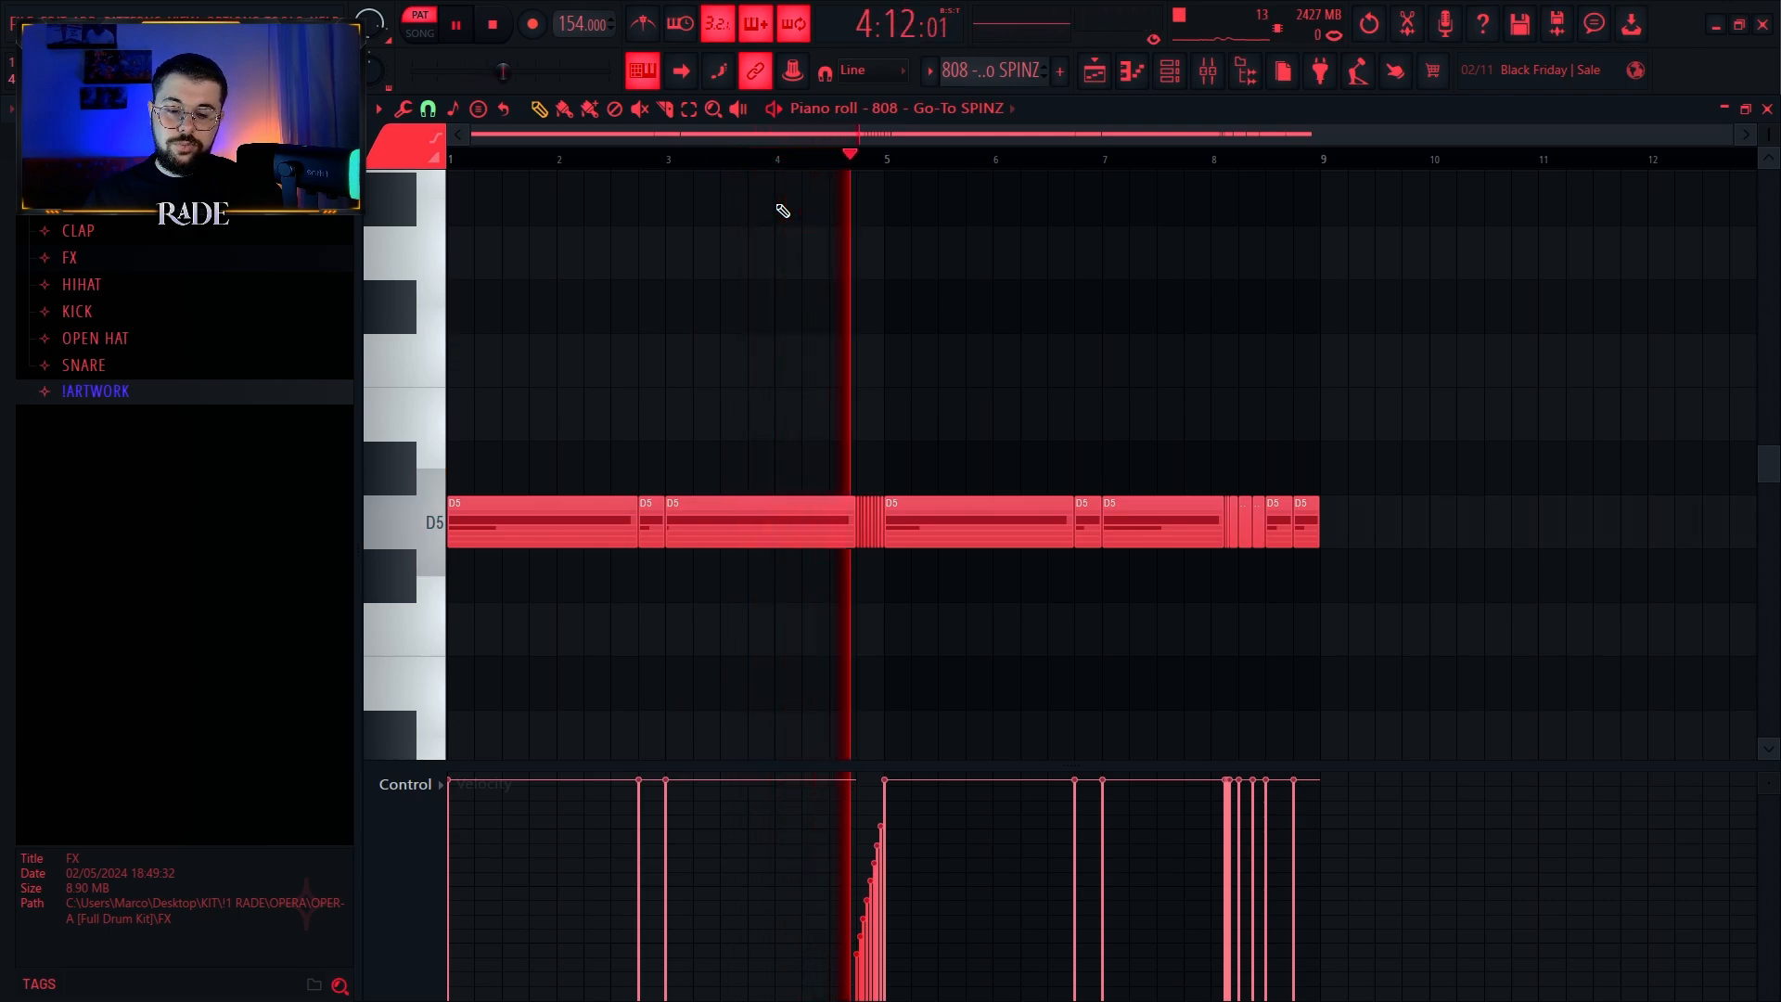
pyautogui.moveTo(1184, 270); pyautogui.dragTo(1055, 314)
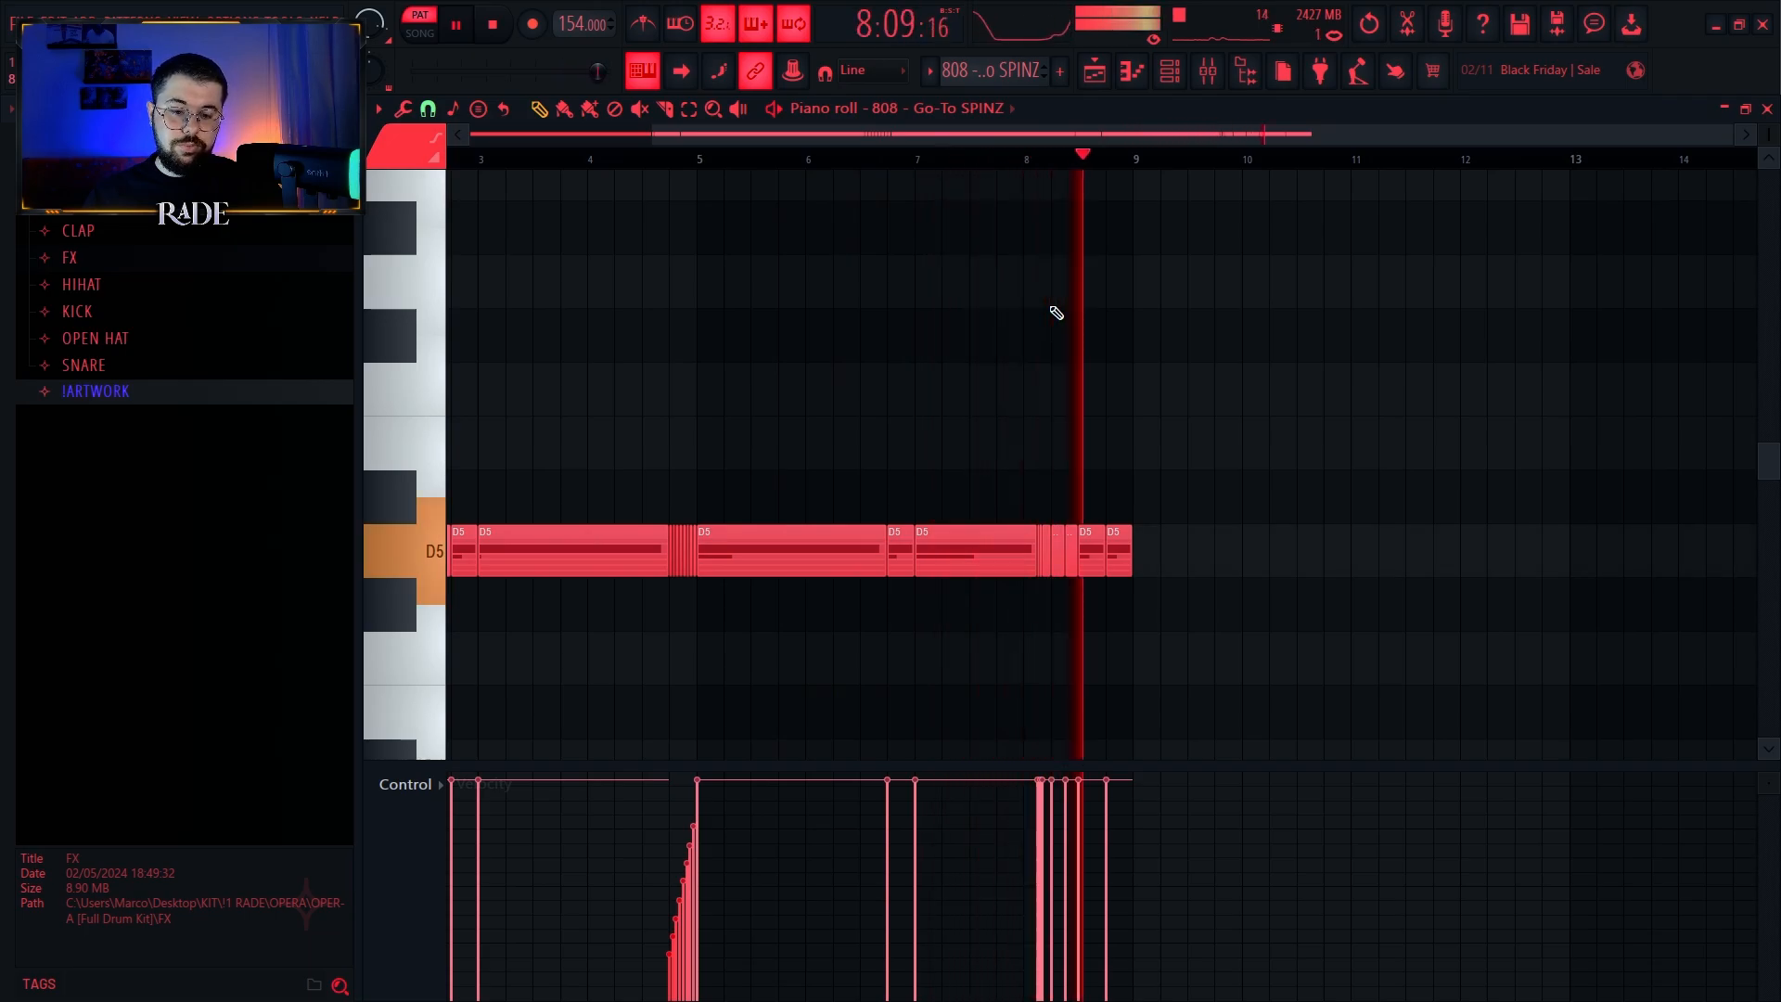
pyautogui.keyDown('ctrl'); pyautogui.rightClick(843, 266); pyautogui.keyUp('ctrl')
pyautogui.keyDown('ctrl'); pyautogui.rightClick(843, 266); pyautogui.keyUp('ctrl')
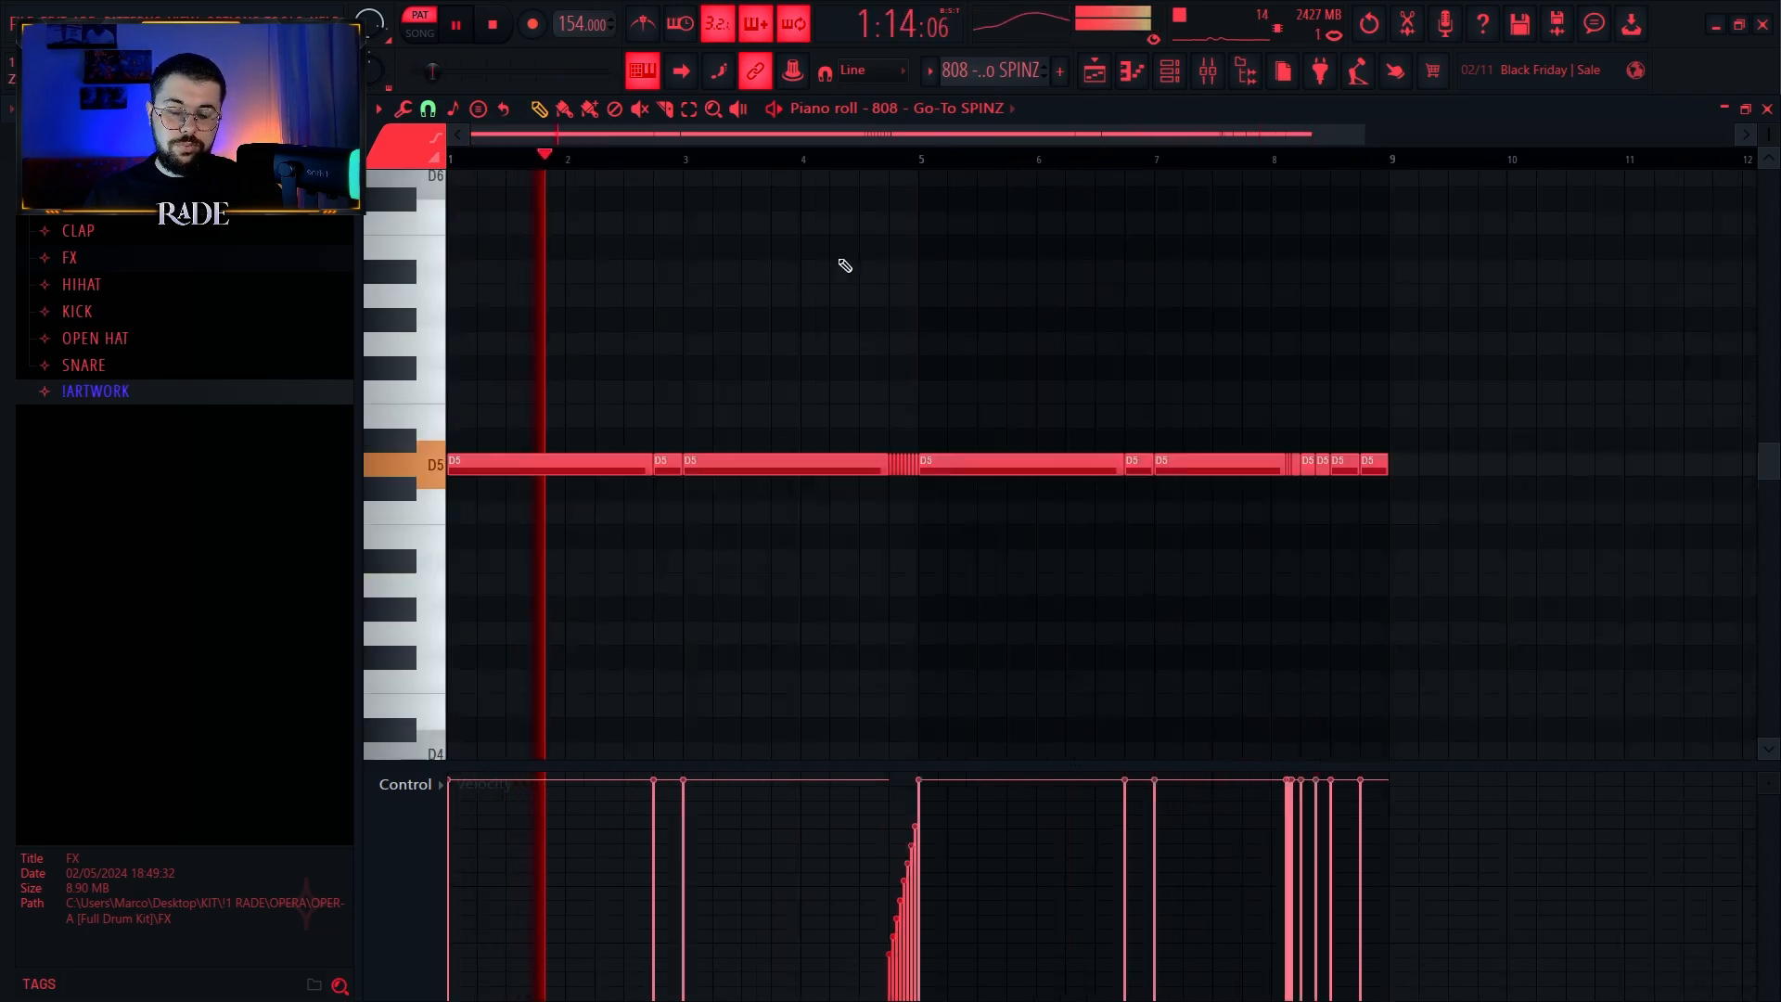
pyautogui.press('space')
# Step: Highlight all the 808 notes across bars 1 to 8 and clear the selection
pyautogui.keyDown('ctrl'); pyautogui.rightClick(936, 251); pyautogui.keyUp('ctrl')
pyautogui.moveTo(1508, 235); pyautogui.dragTo(630, 548)
pyautogui.moveTo(1428, 316); pyautogui.dragTo(231, 580)
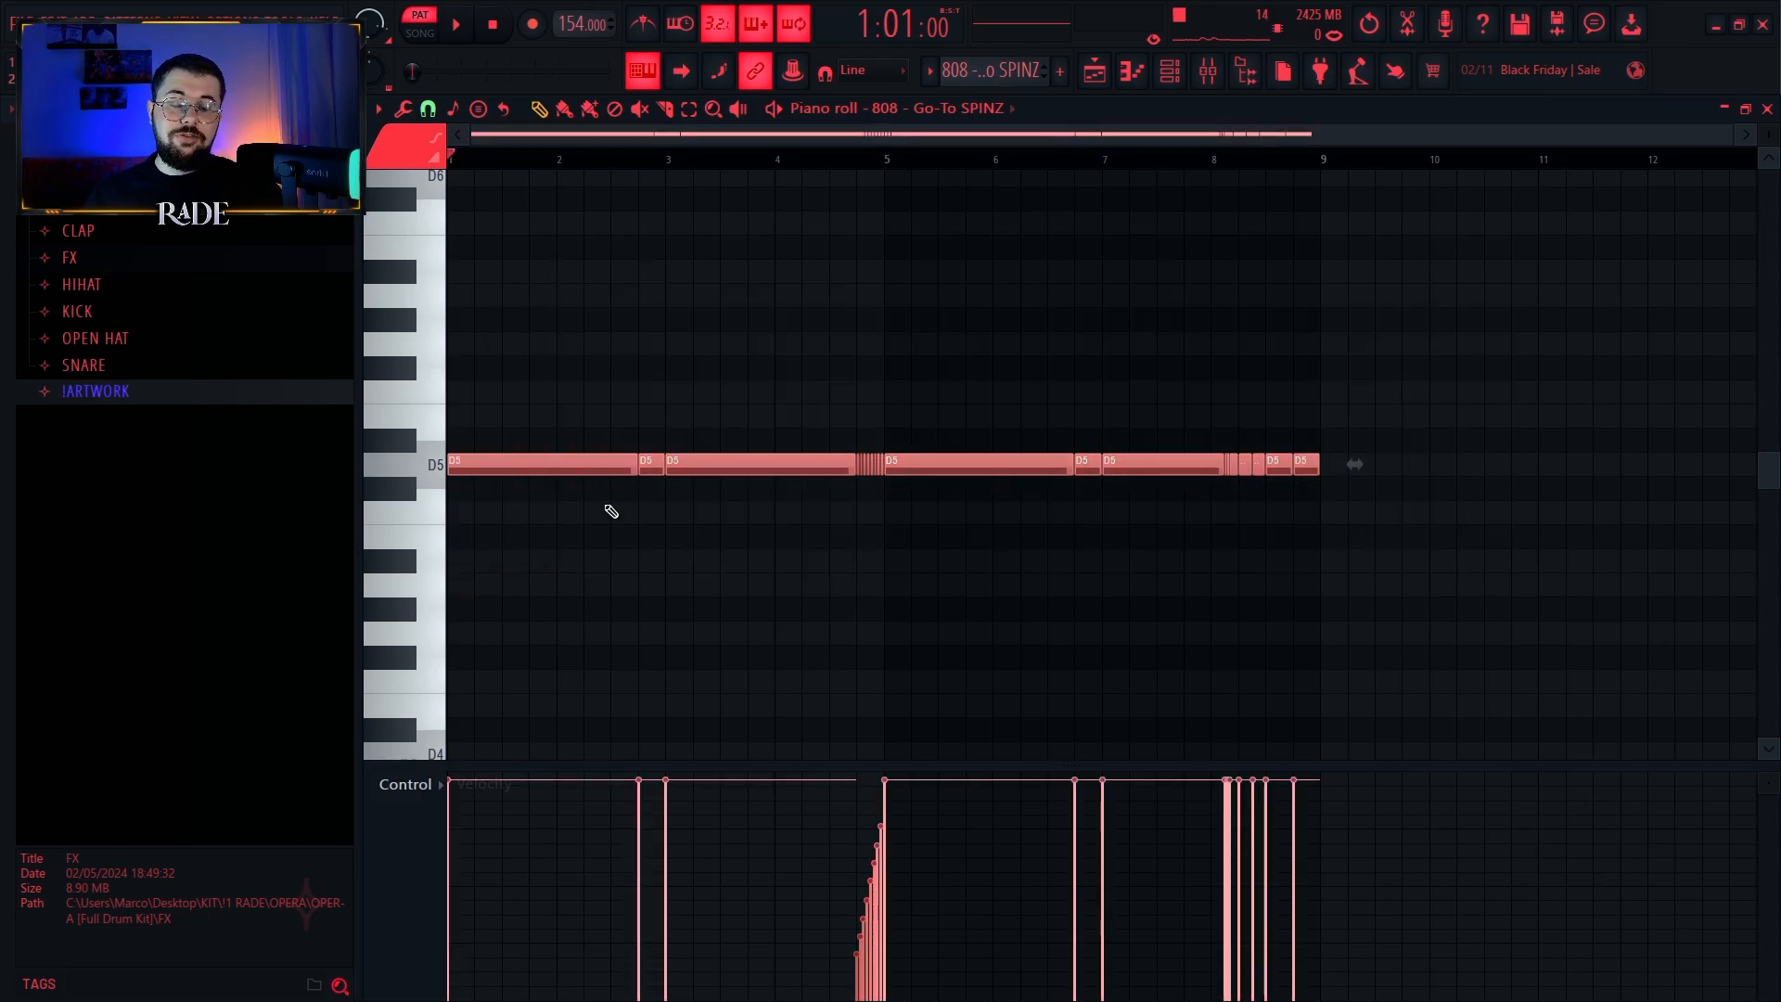
pyautogui.keyDown('ctrl'); pyautogui.click(1500, 361); pyautogui.keyUp('ctrl')
# Step: Switch to the KICK - Zeus pattern and channel in the piano roll and highlight its C5 notes
pyautogui.scroll(-1, 990, 71)
pyautogui.click(943, 110)
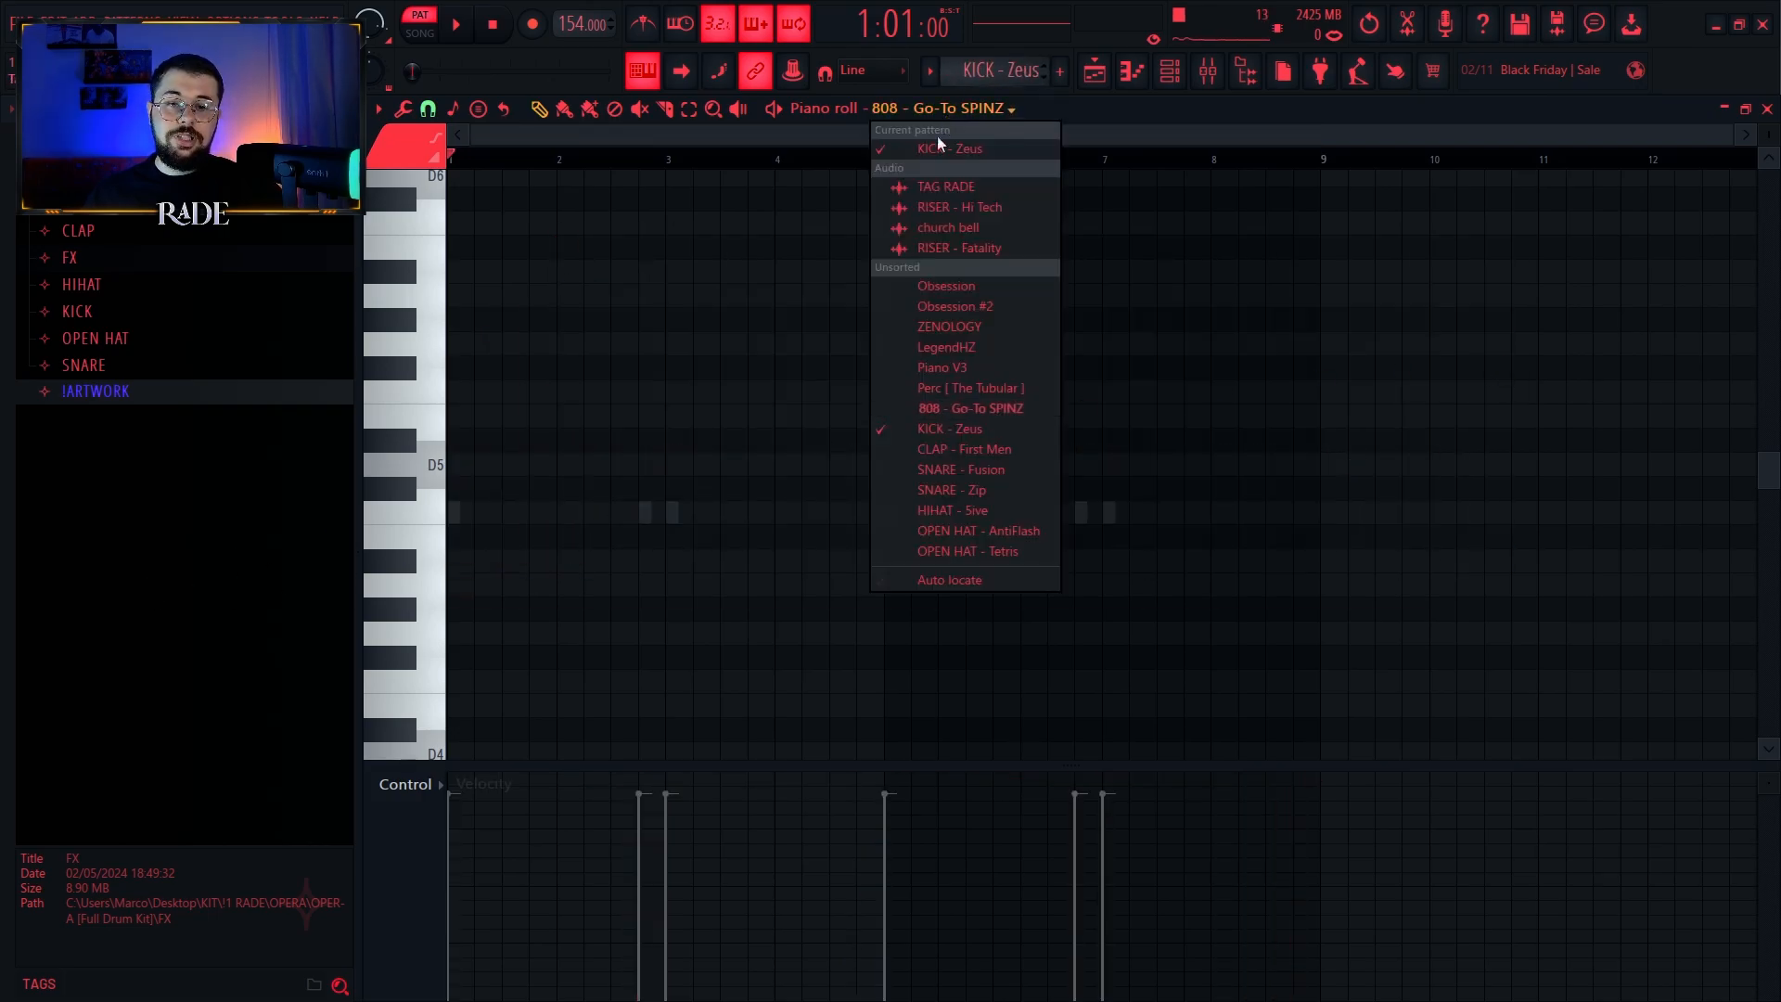
pyautogui.click(966, 436)
pyautogui.moveTo(1424, 429); pyautogui.dragTo(361, 548)
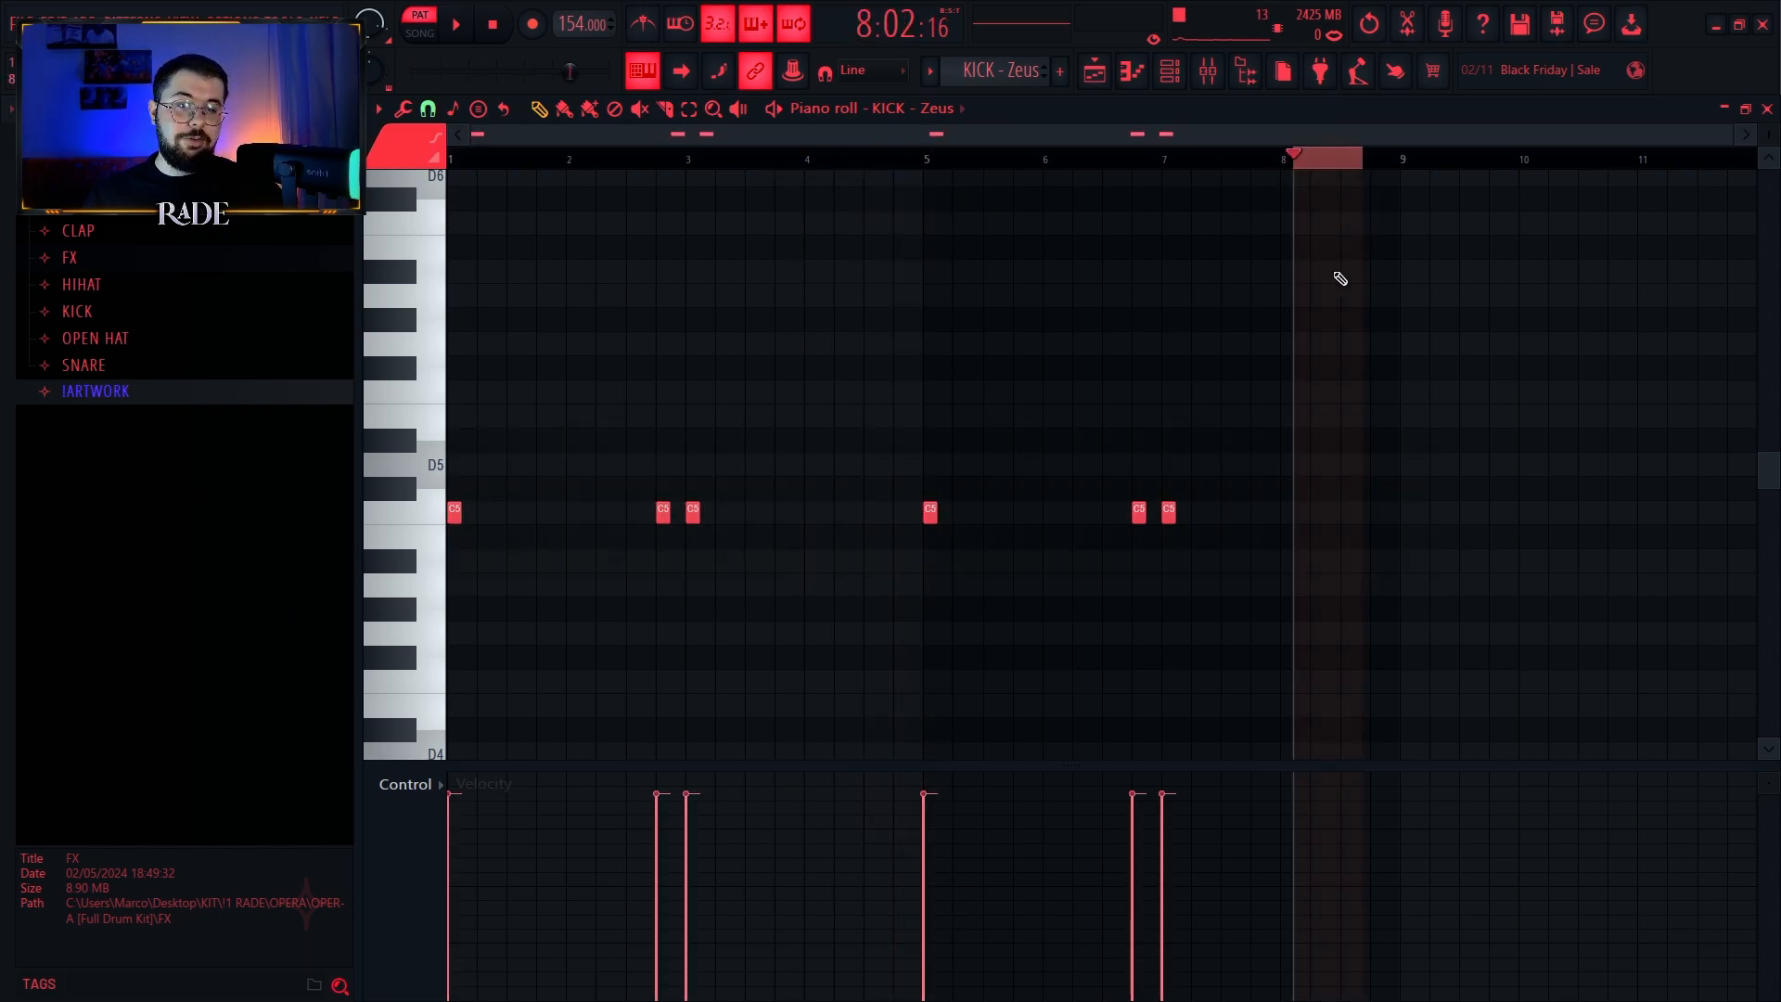
pyautogui.press('space')
pyautogui.moveTo(1386, 379); pyautogui.dragTo(318, 628)
# Step: List the samples in the drum kit's KICK folder and highlight the kick's C5 notes in bars 2 to 7
pyautogui.click(147, 312)
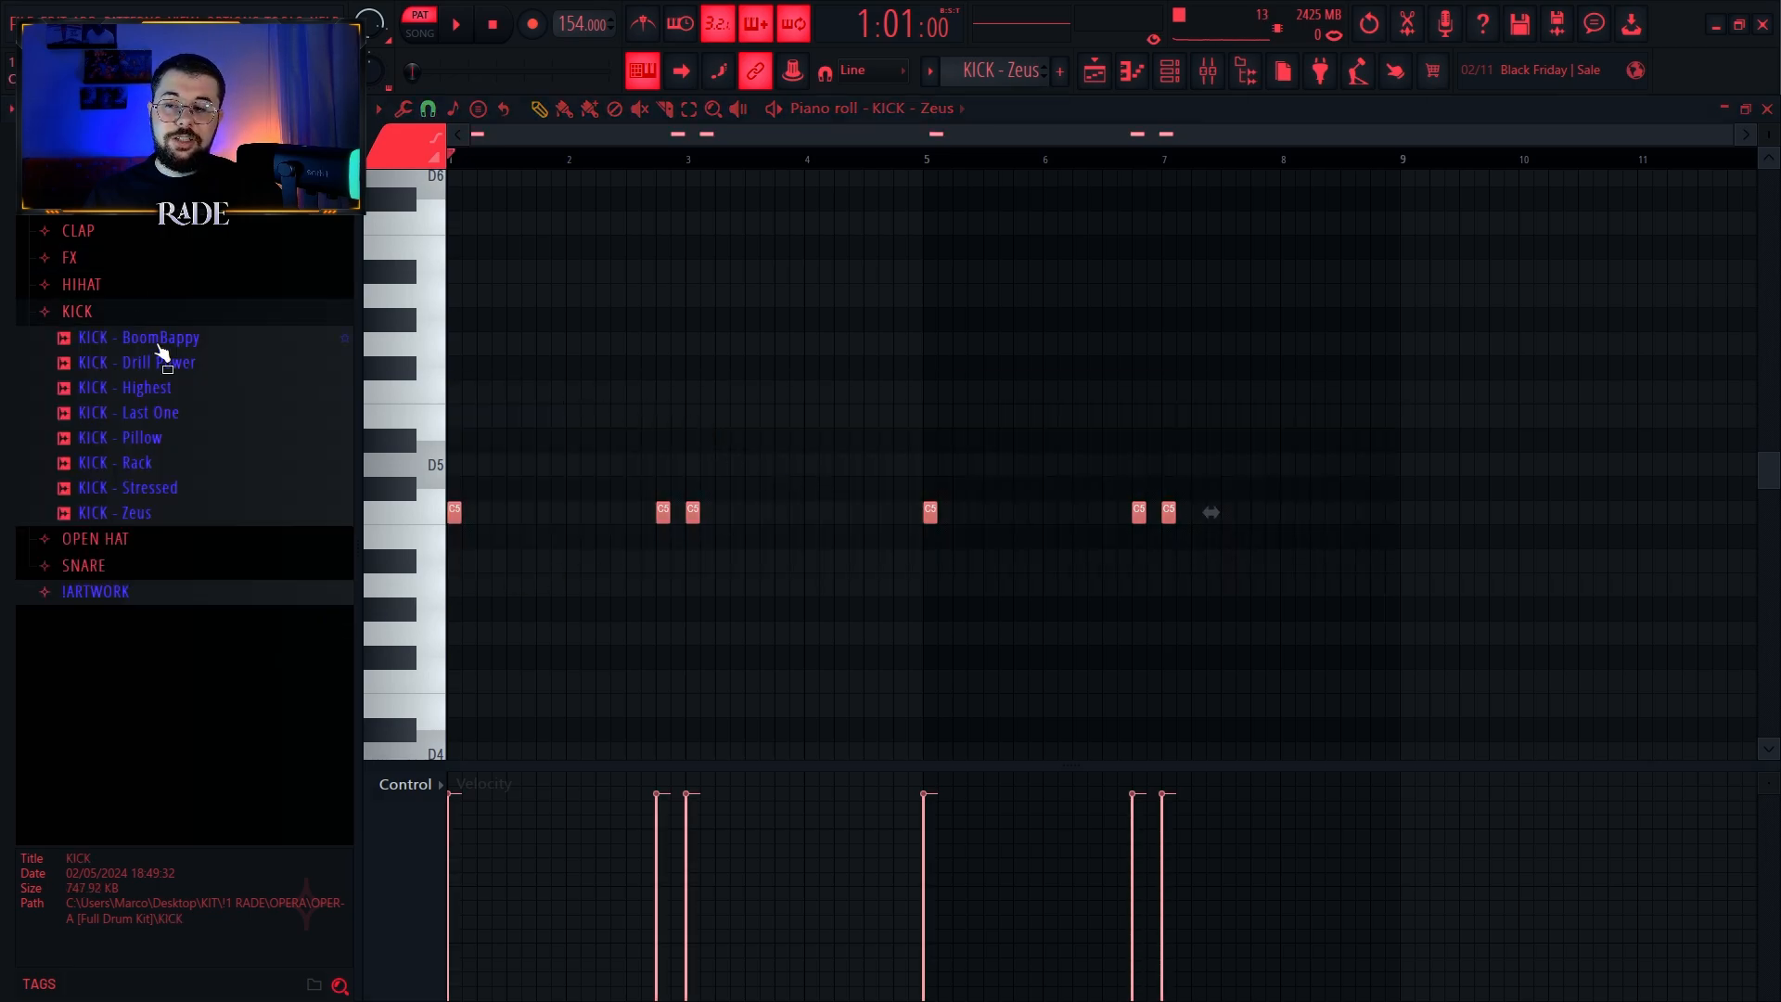
pyautogui.scroll(1, 614, 471)
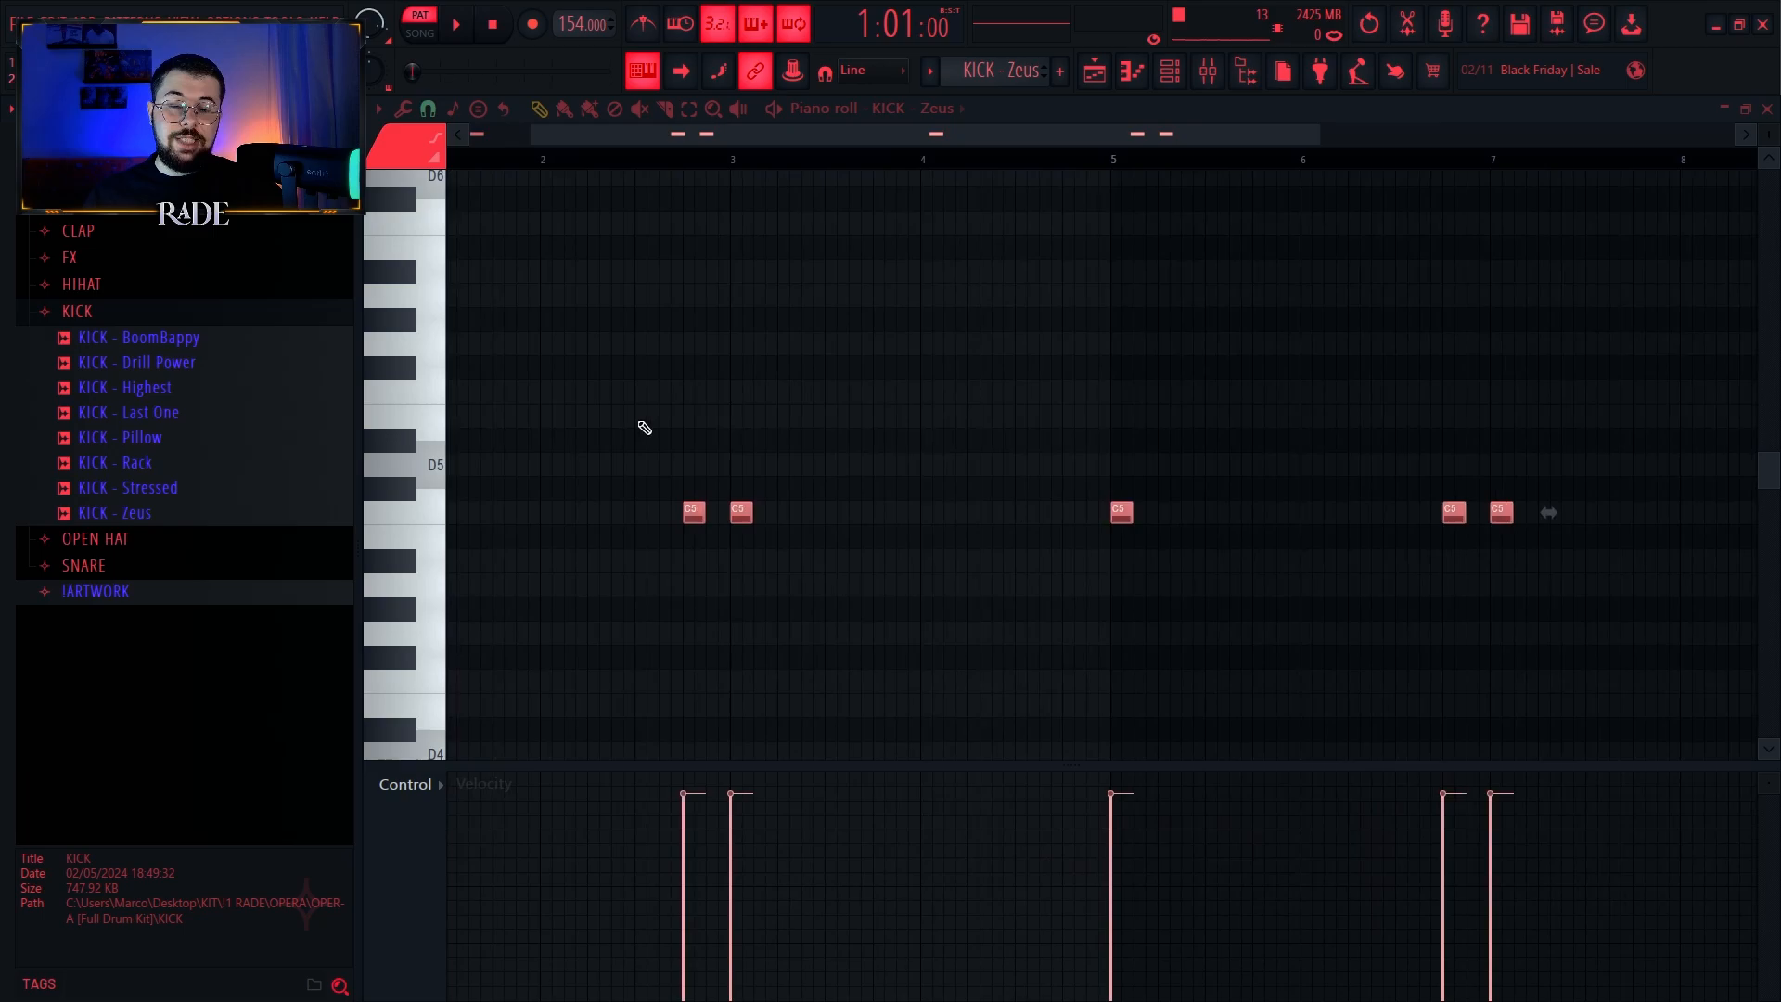
pyautogui.scroll(-1, 672, 413)
pyautogui.keyDown('ctrl'); pyautogui.click(773, 369); pyautogui.keyUp('ctrl')
pyautogui.scroll(-1, 821, 350)
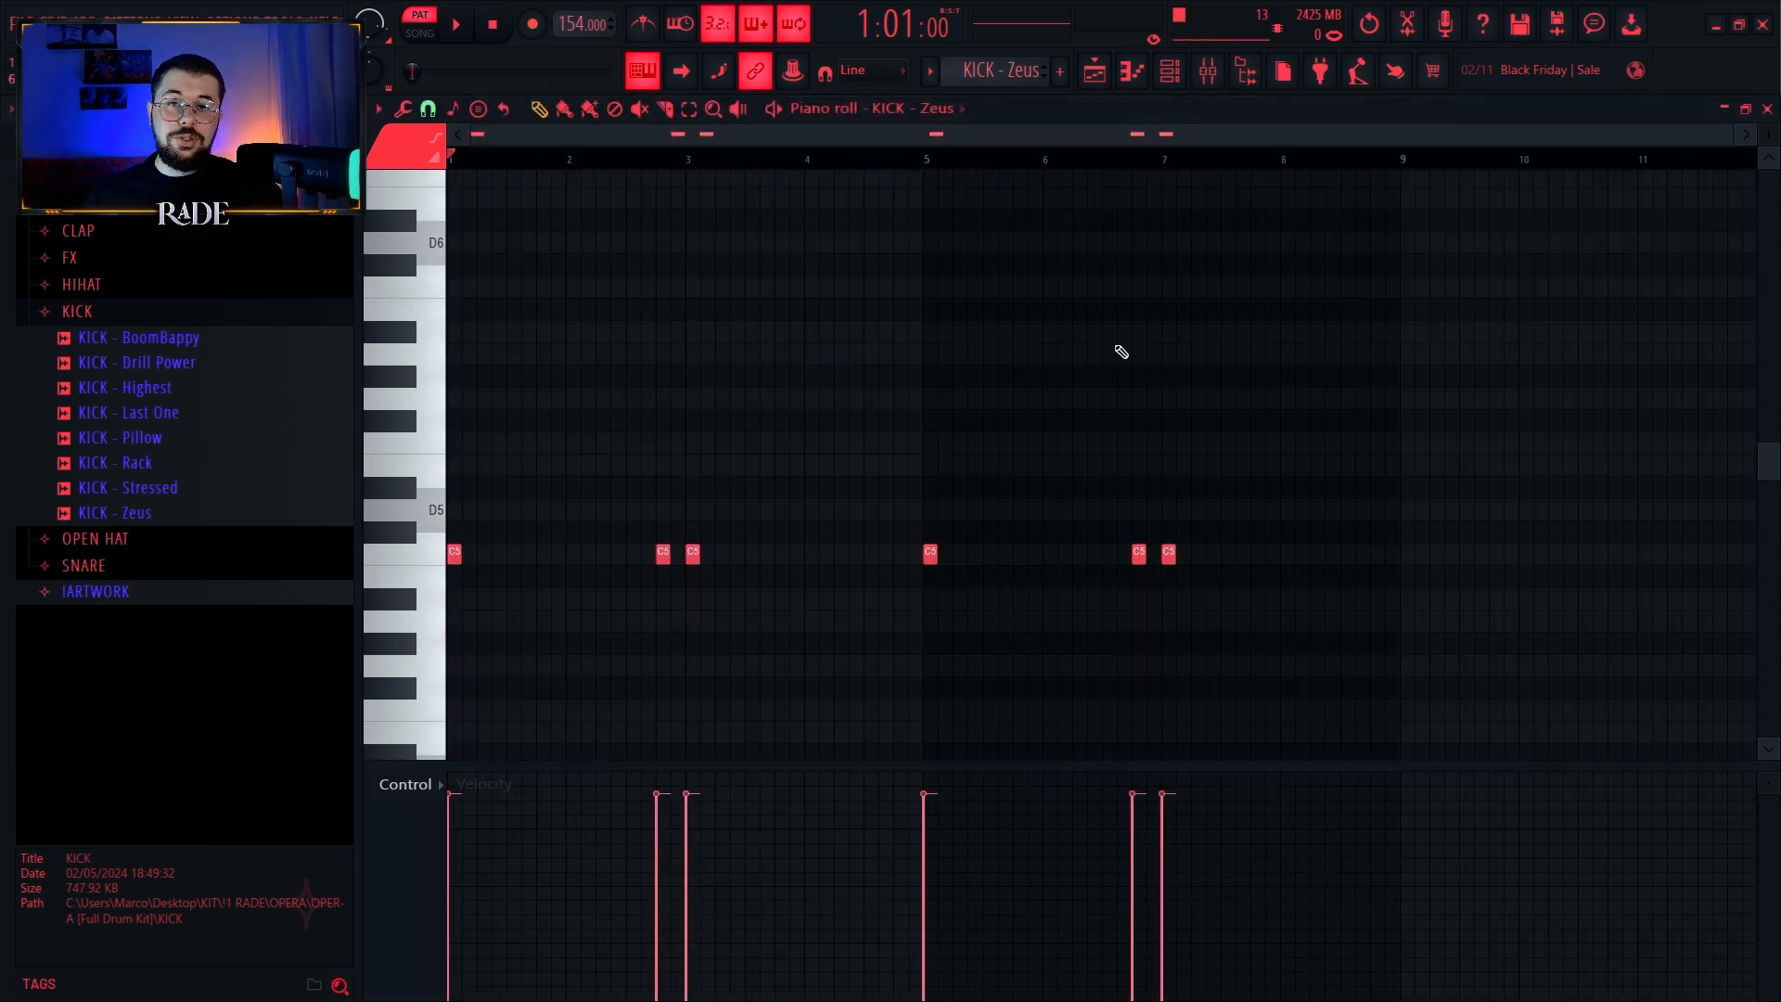
pyautogui.moveTo(1327, 387); pyautogui.dragTo(606, 654)
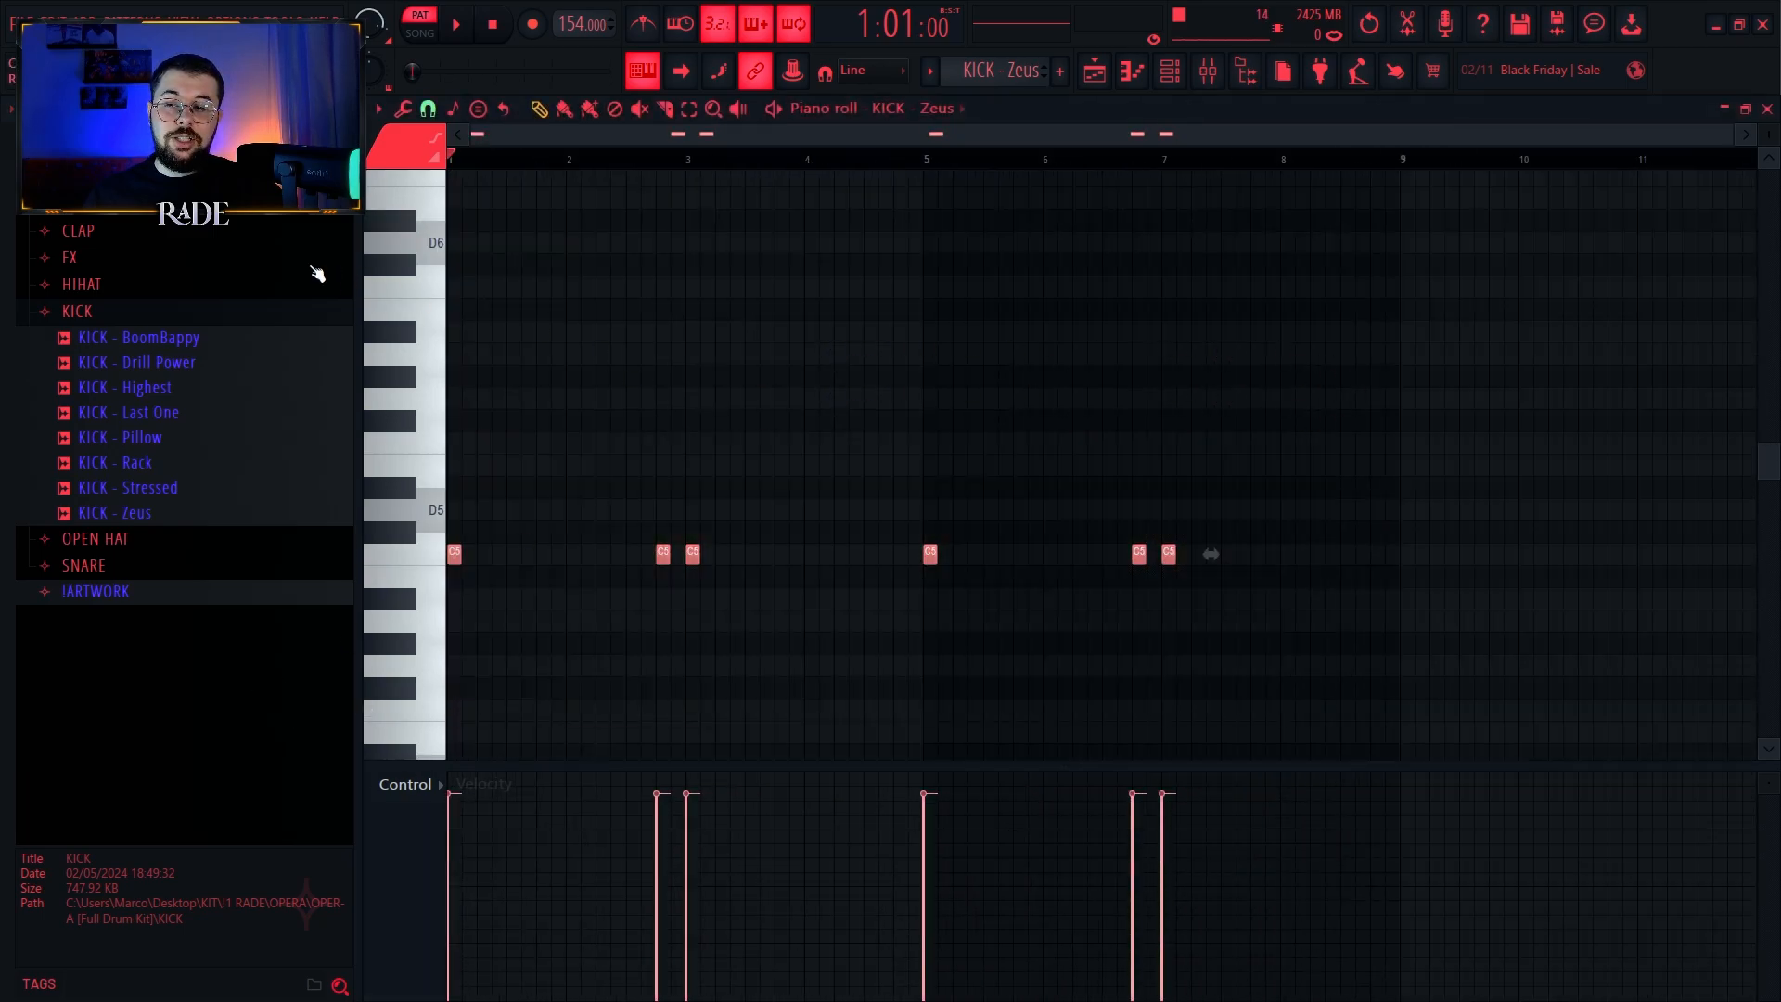
# Step: Collapse the KICK sample folder and play the kick pattern from bar 1, stopping around bar 4
pyautogui.click(223, 318)
pyautogui.press('space')
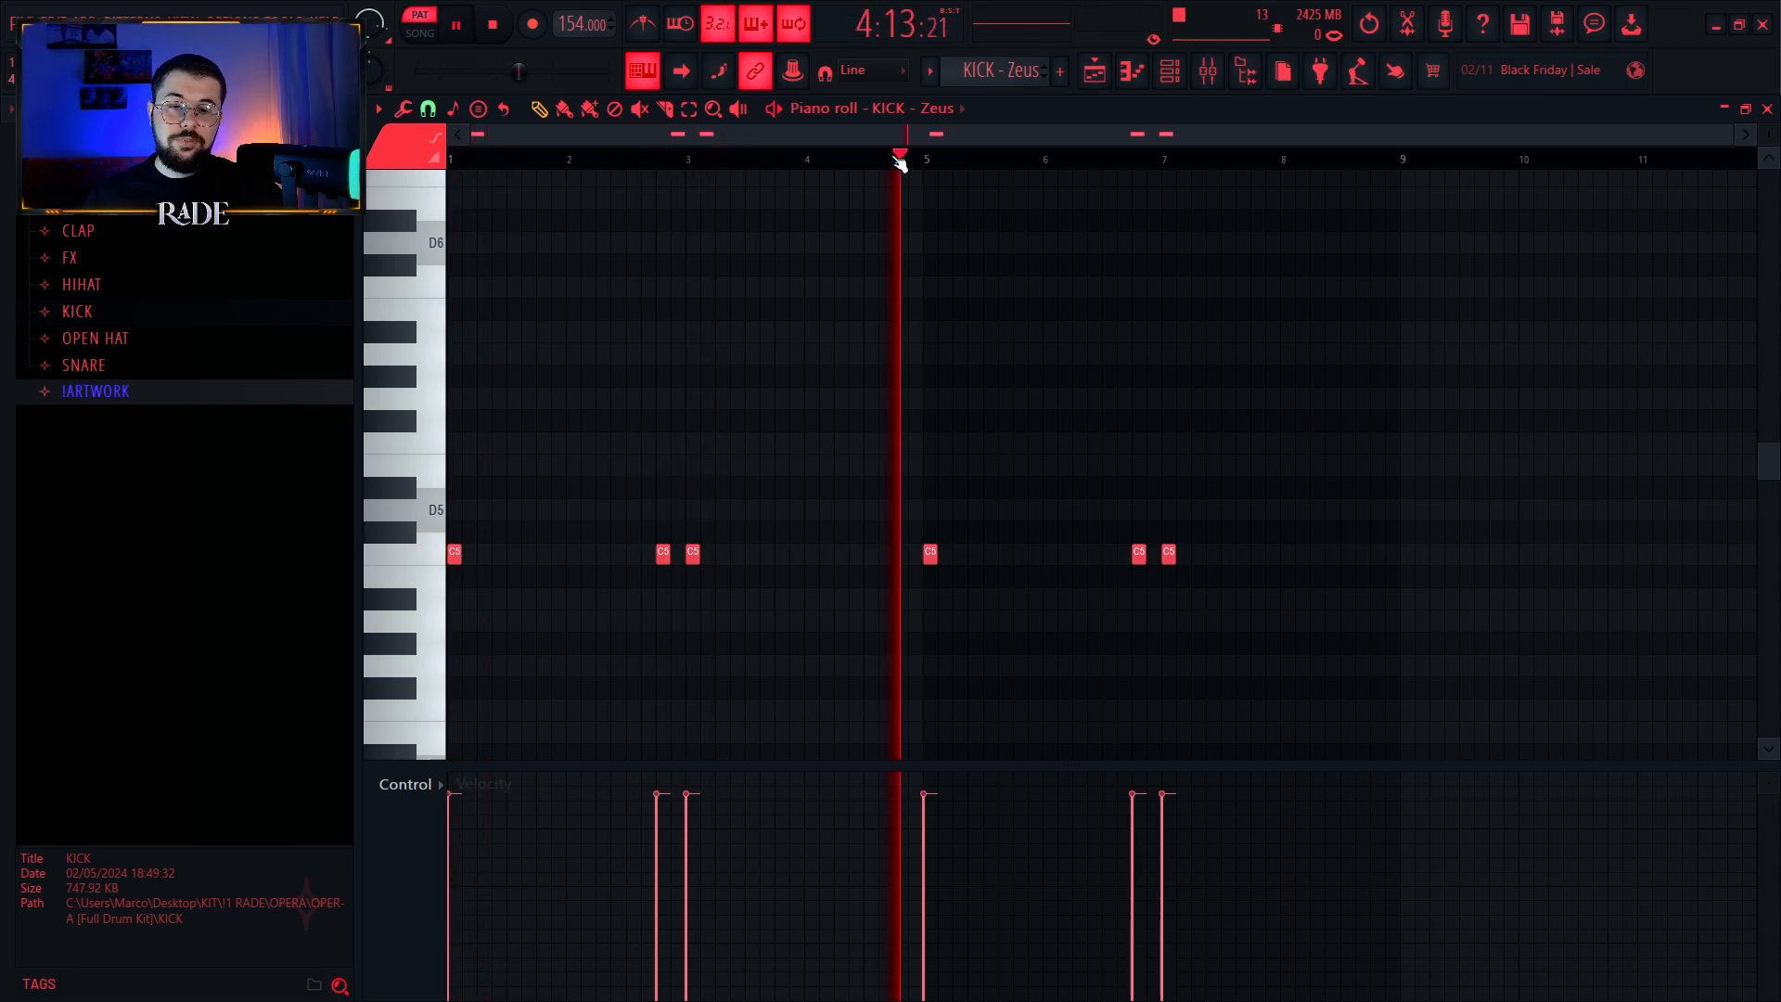
pyautogui.press('space')
# Step: Show the mixer, examine the effects on the 808 track, and close the mixer
pyautogui.press('F9')
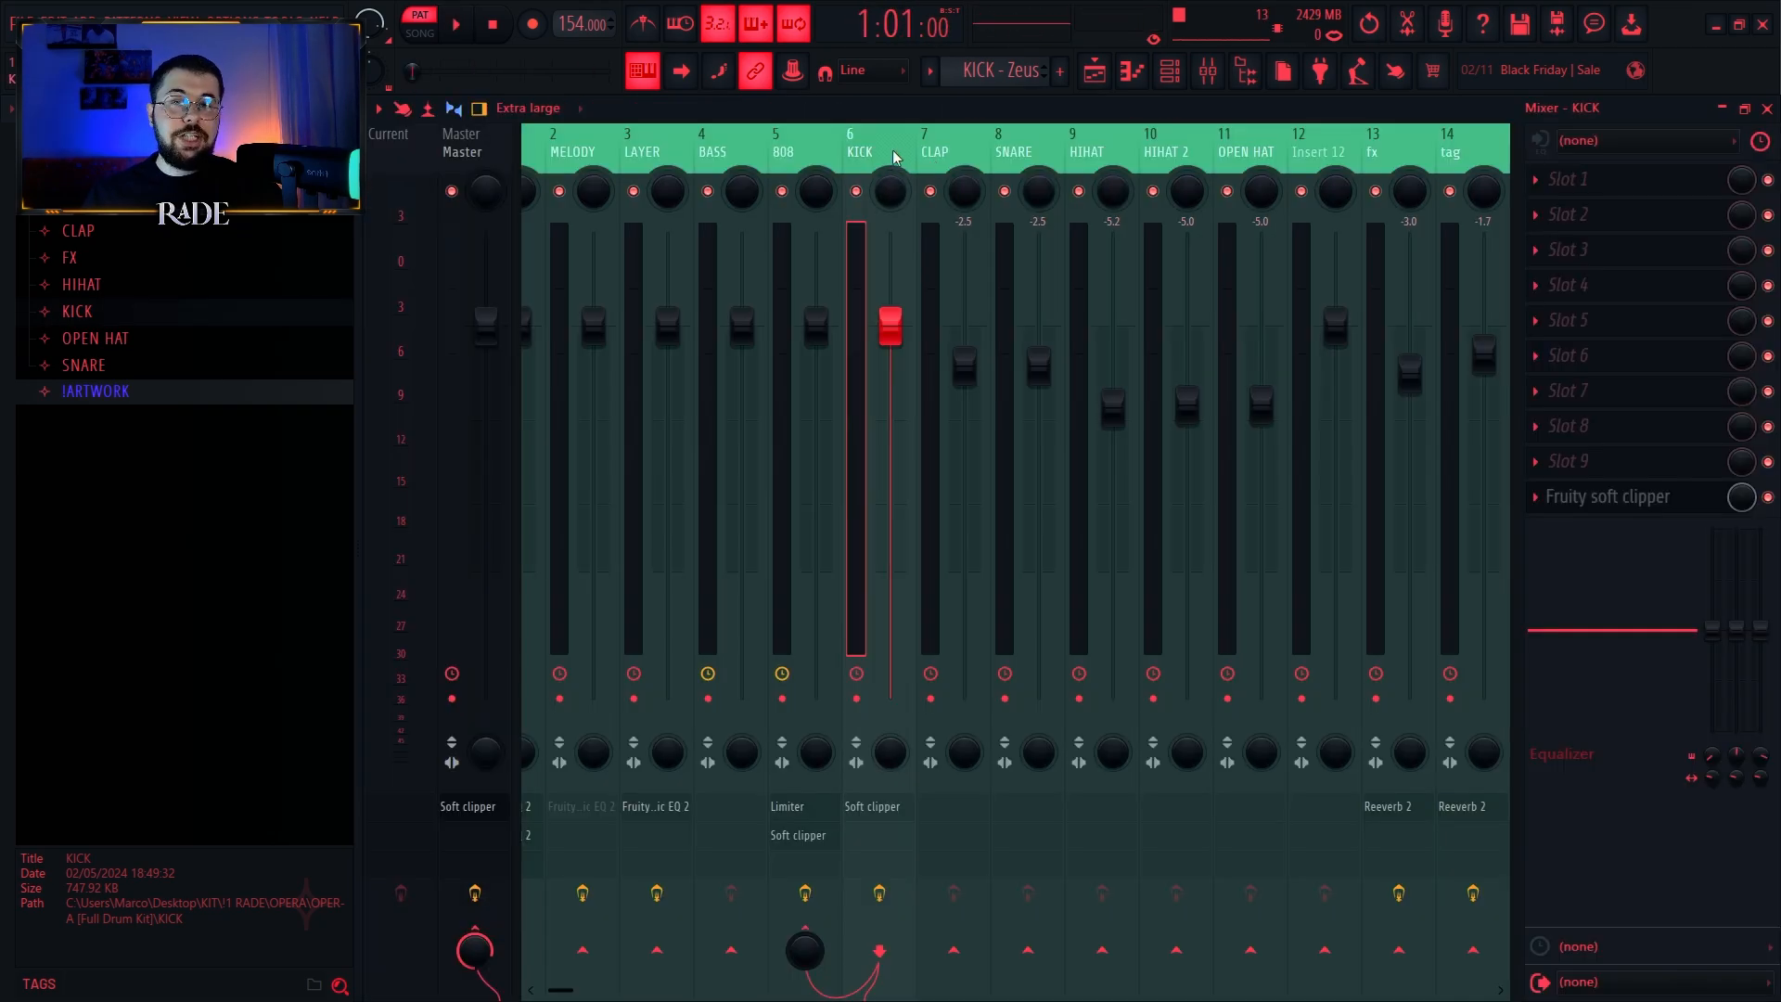
pyautogui.click(823, 148)
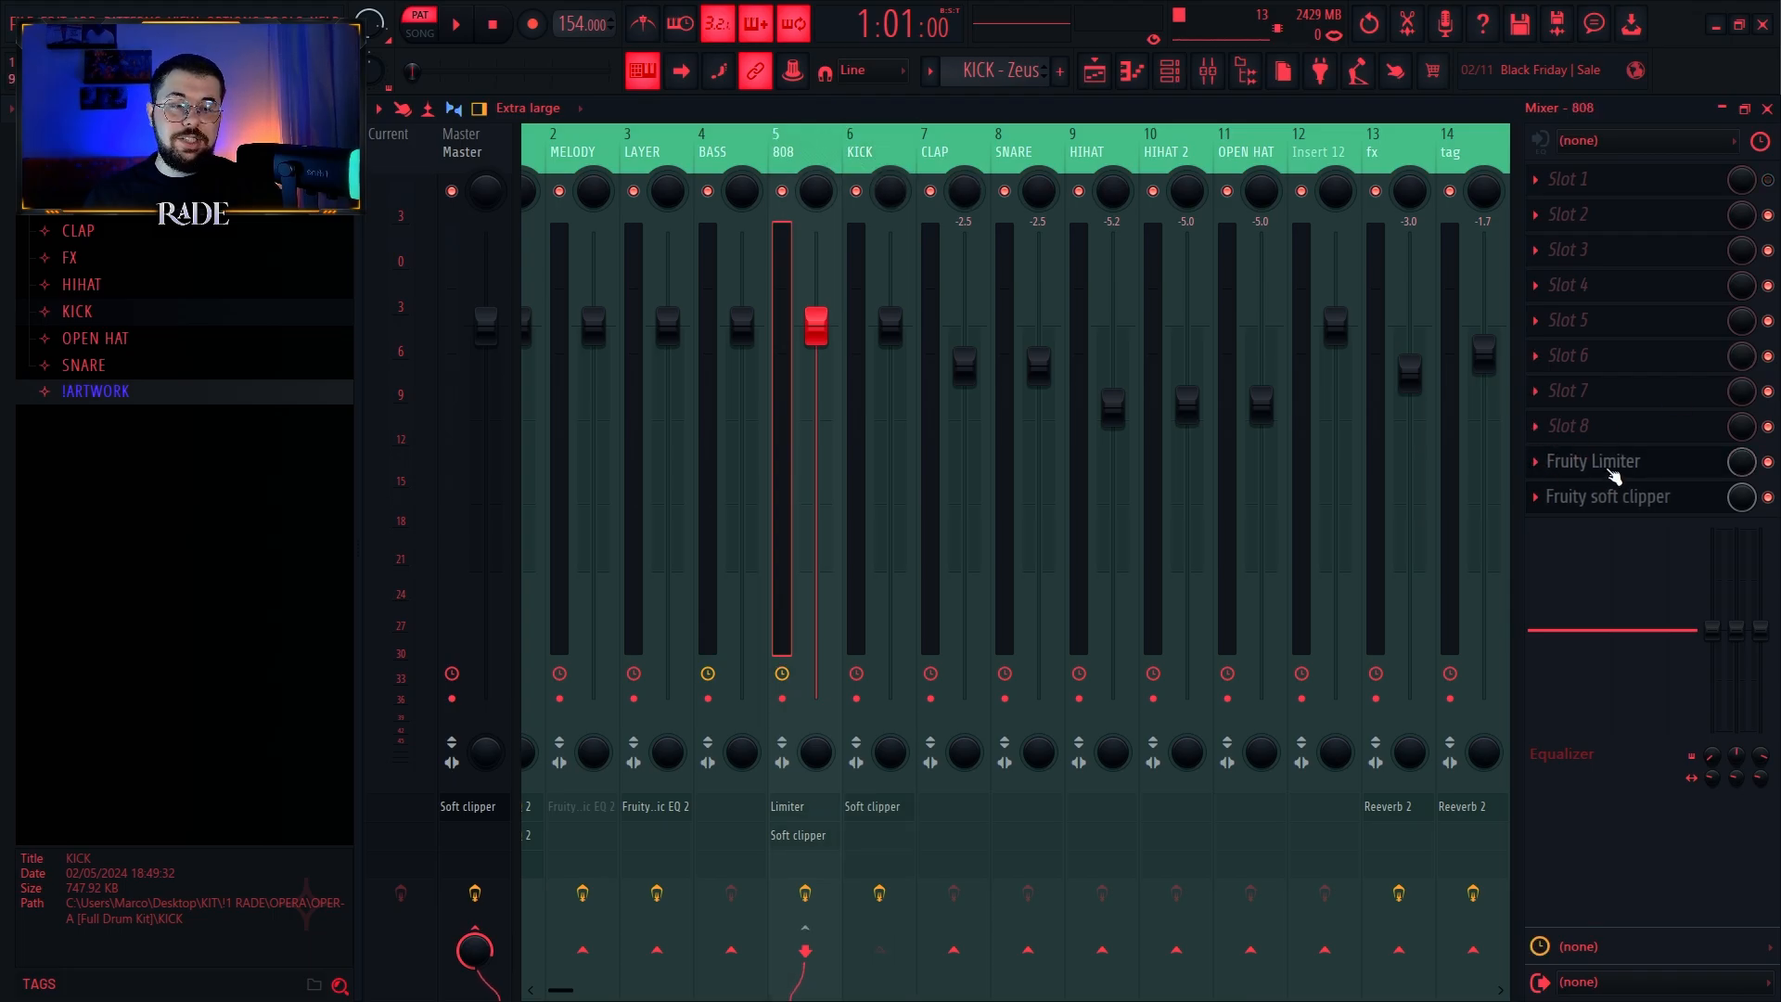
pyautogui.press('F9')
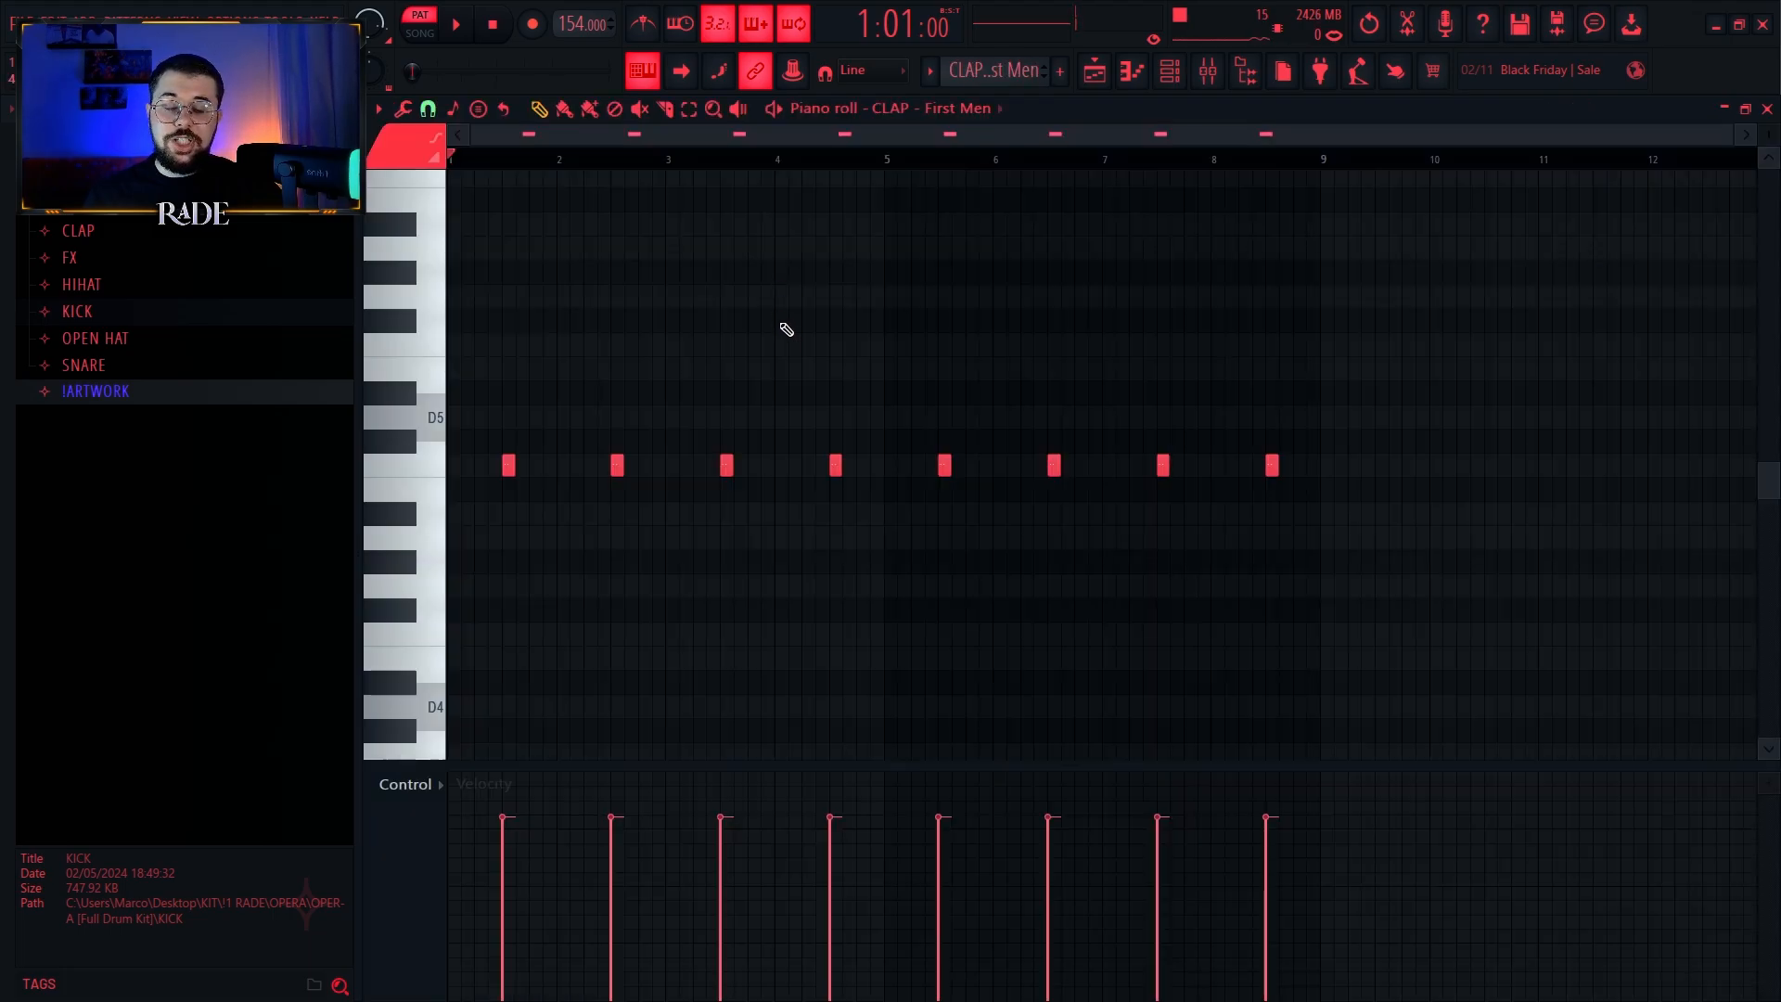
# Step: Highlight the CLAP - First Men notes across all eight bars and play the clap pattern
pyautogui.moveTo(1423, 359); pyautogui.dragTo(532, 524)
pyautogui.moveTo(774, 352); pyautogui.dragTo(1041, 322)
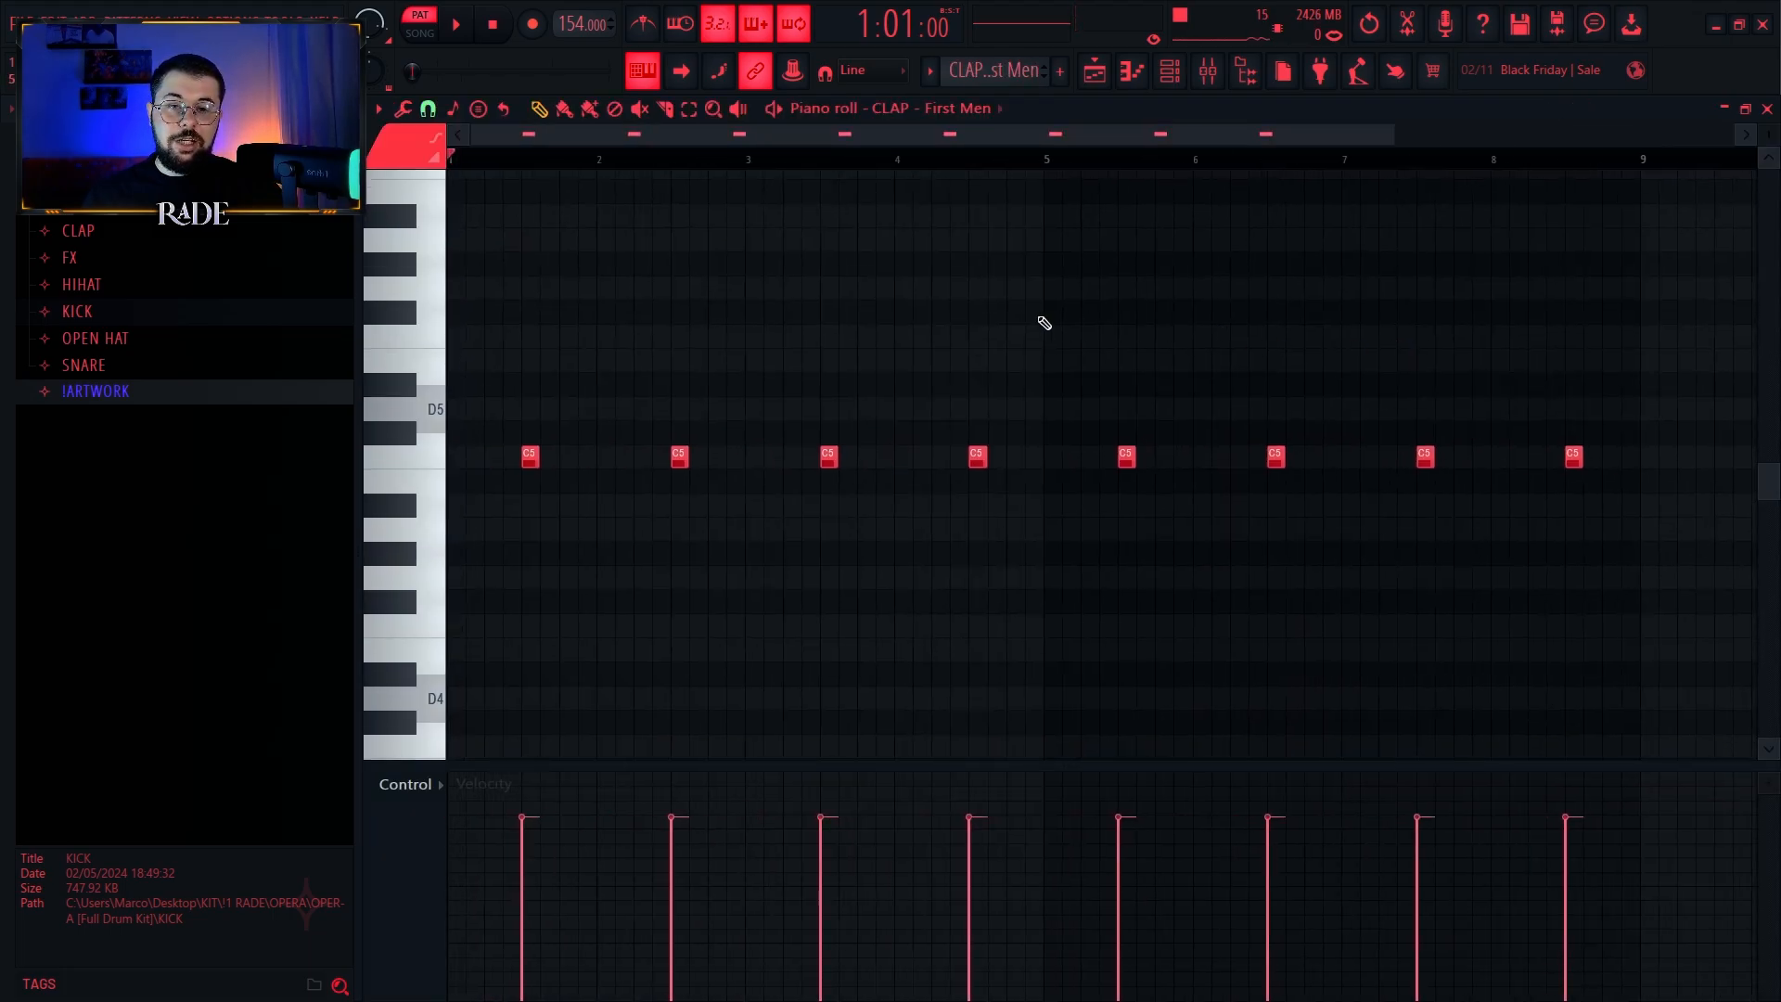
pyautogui.scroll(-1, 550, 314)
pyautogui.moveTo(476, 325); pyautogui.dragTo(1470, 556)
pyautogui.moveTo(485, 302); pyautogui.dragTo(1558, 584)
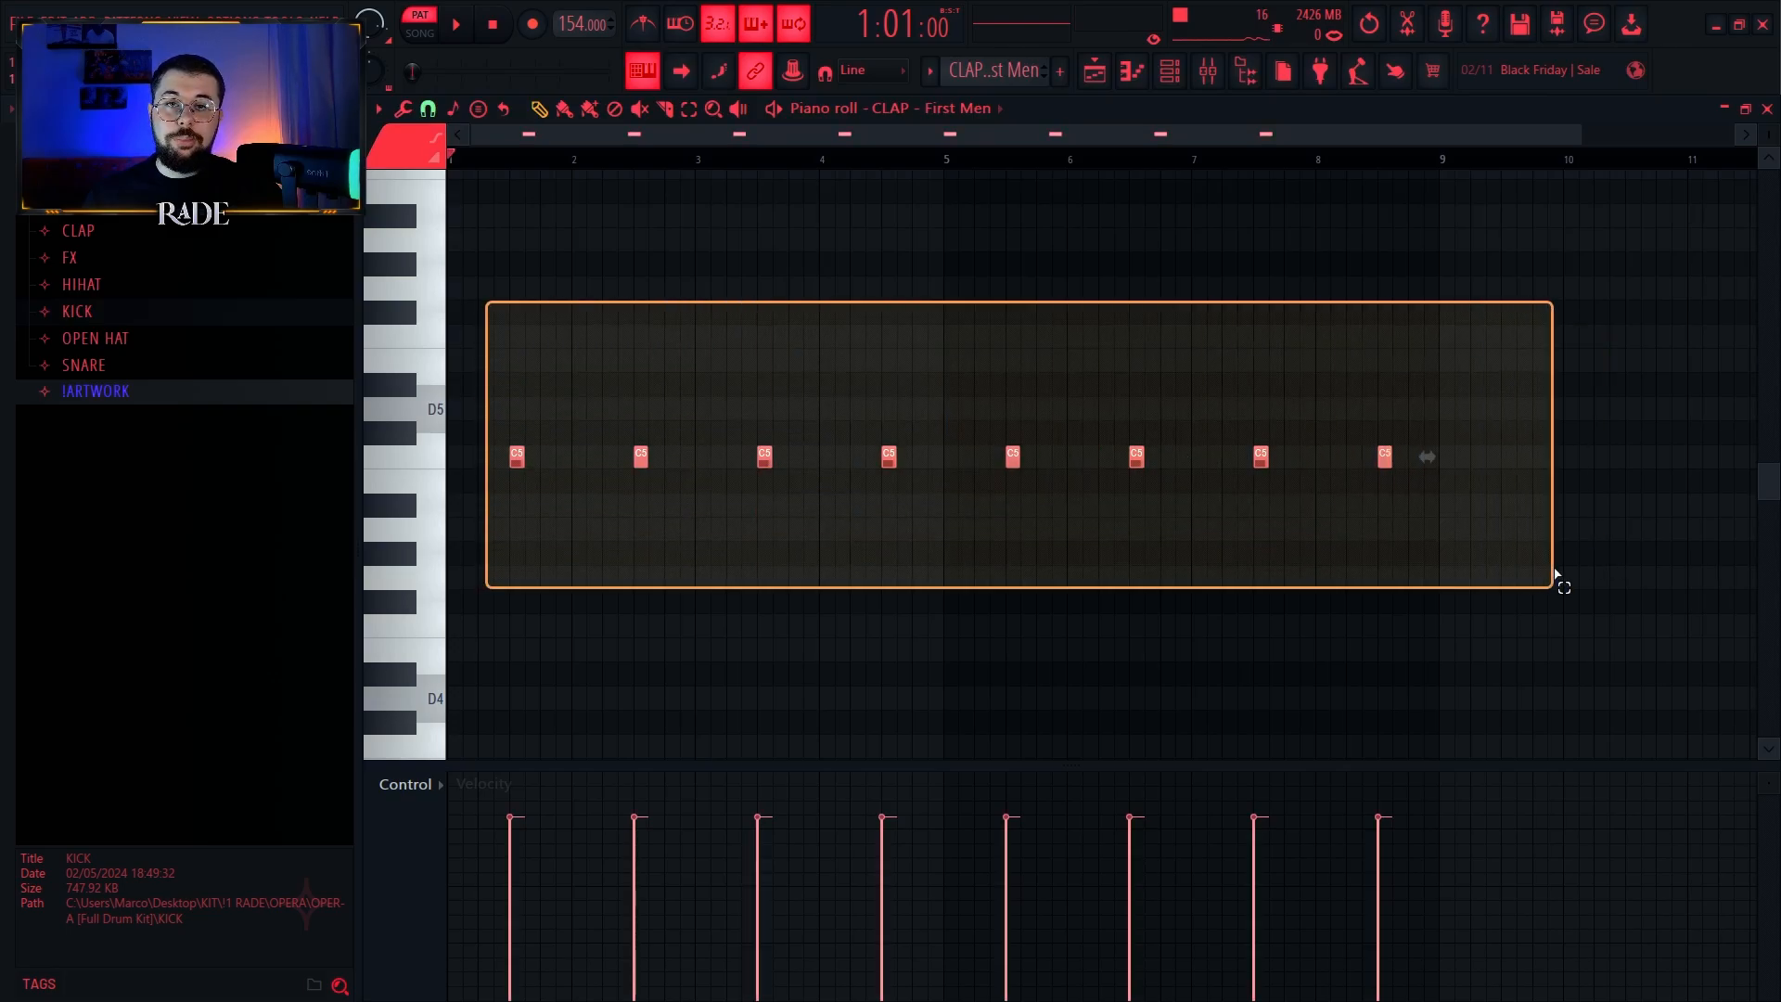
pyautogui.press('space')
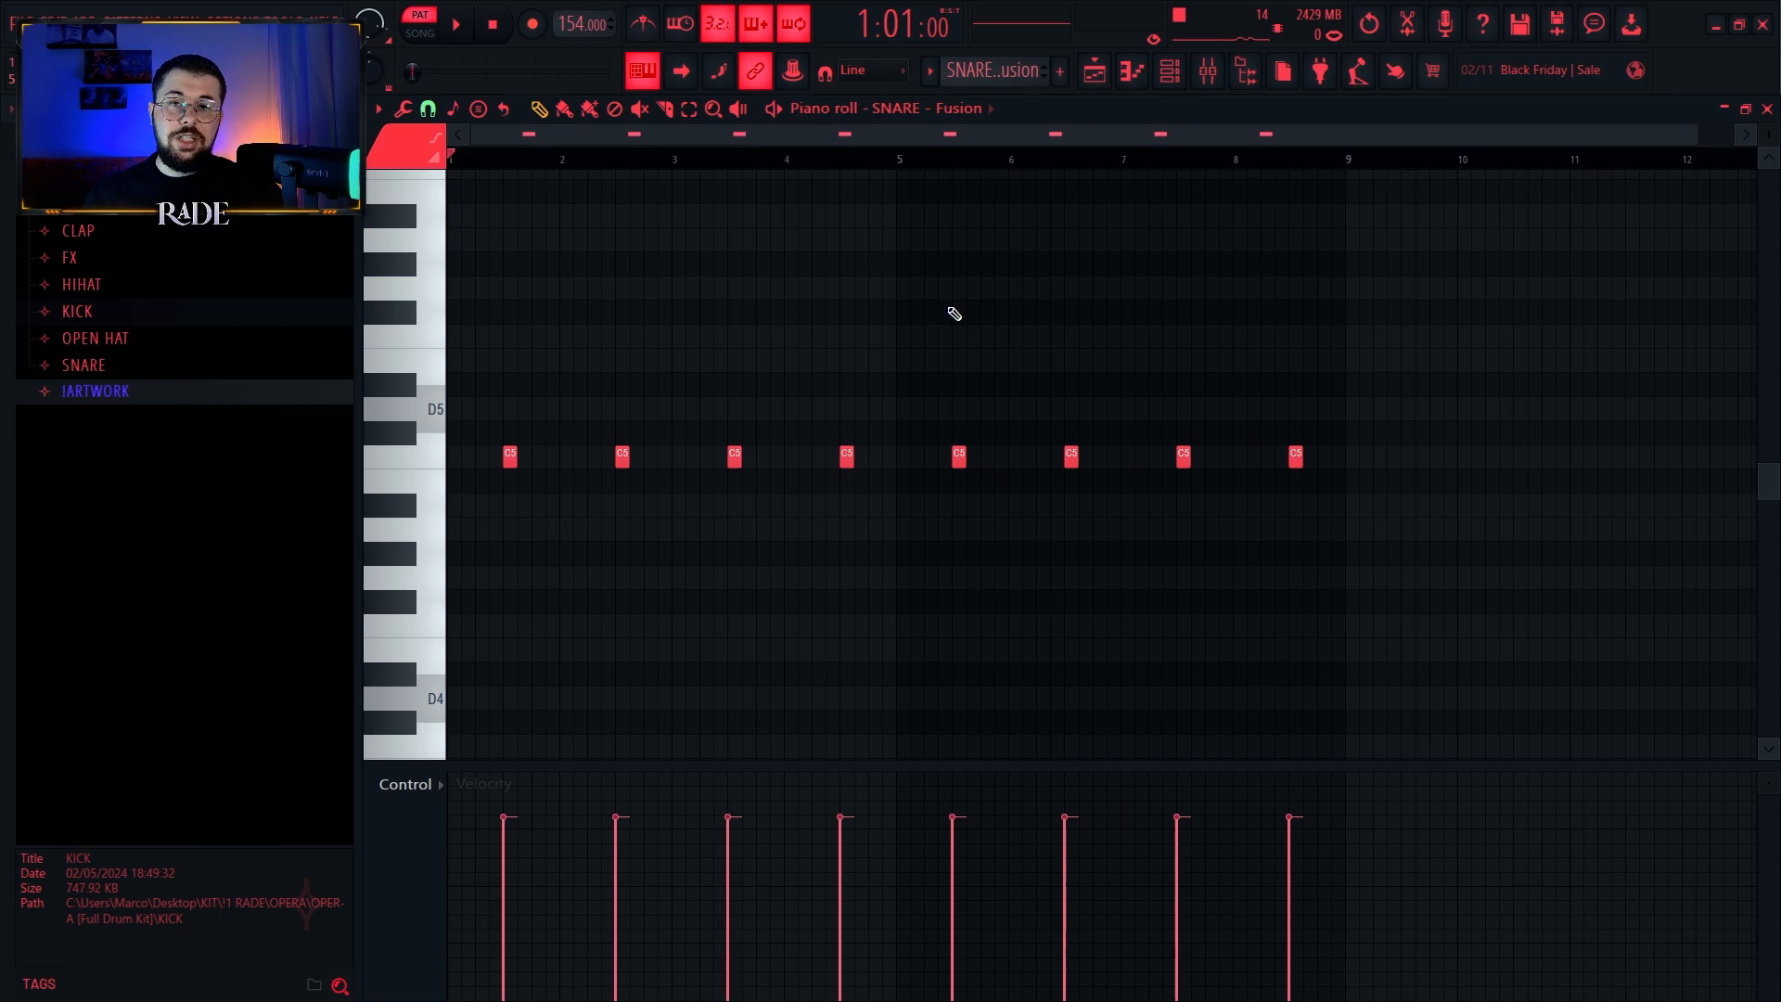
# Step: Play the SNARE - Fusion pattern and list the samples in the SNARE folder
pyautogui.press('space')
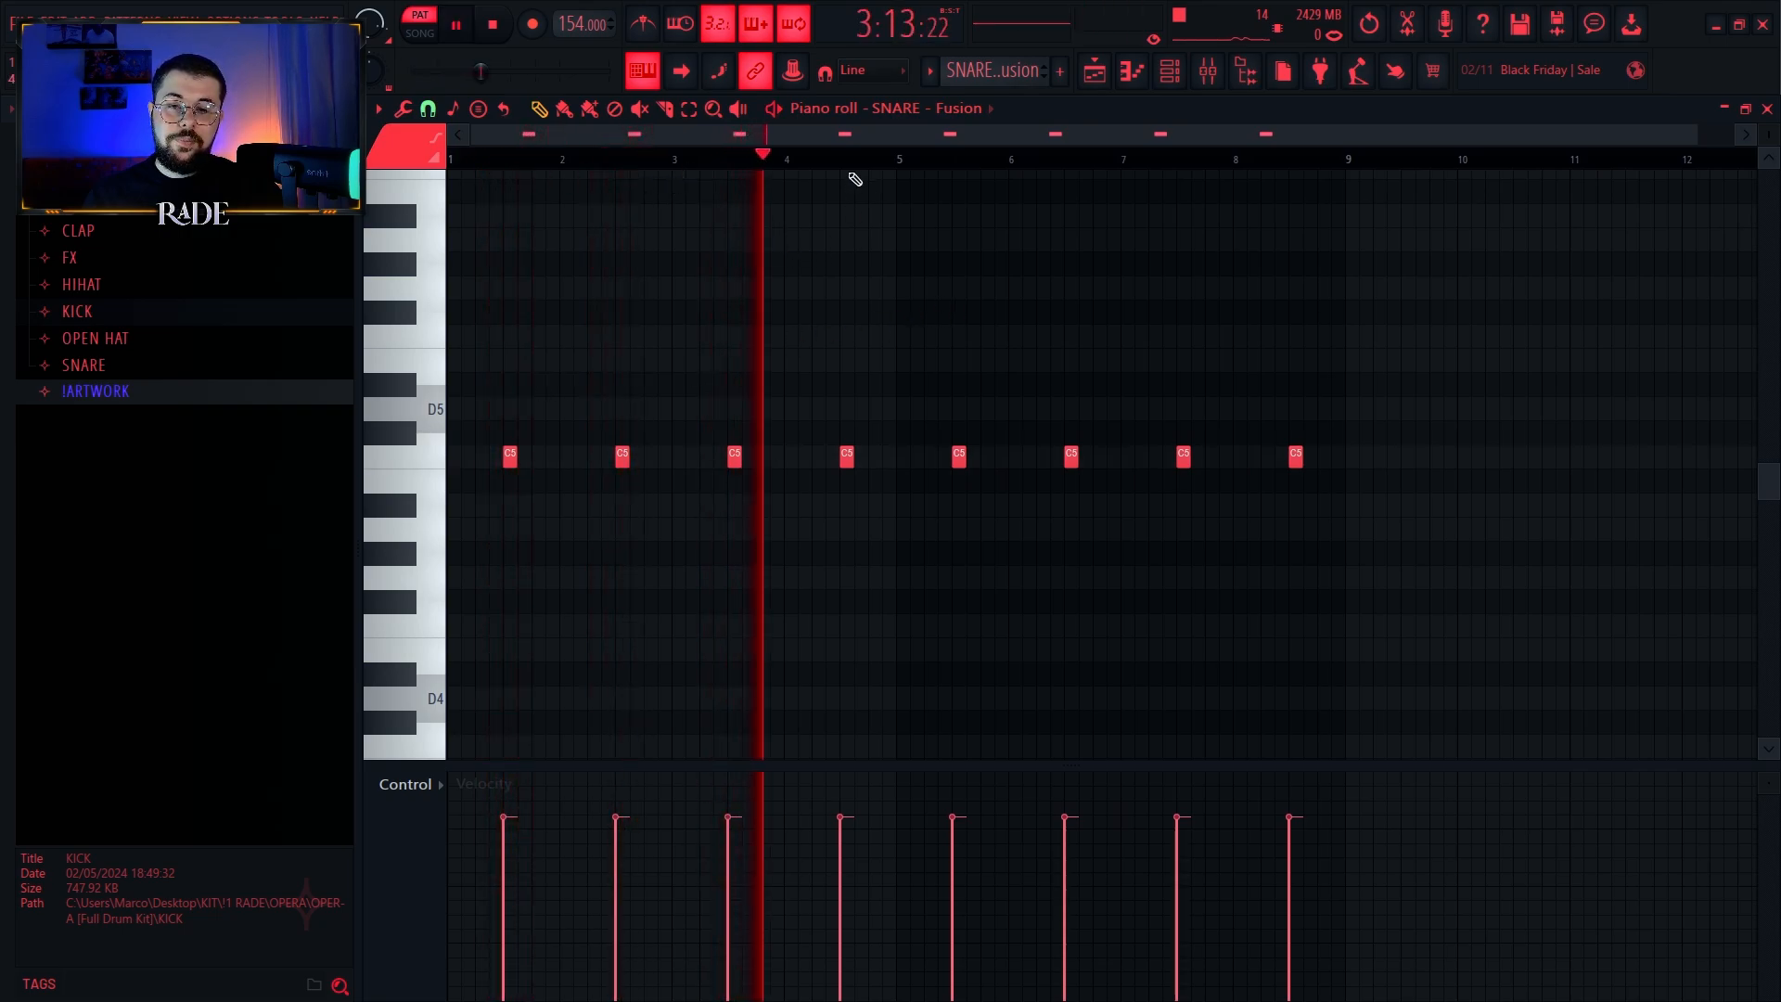
pyautogui.press('space')
pyautogui.click(84, 364)
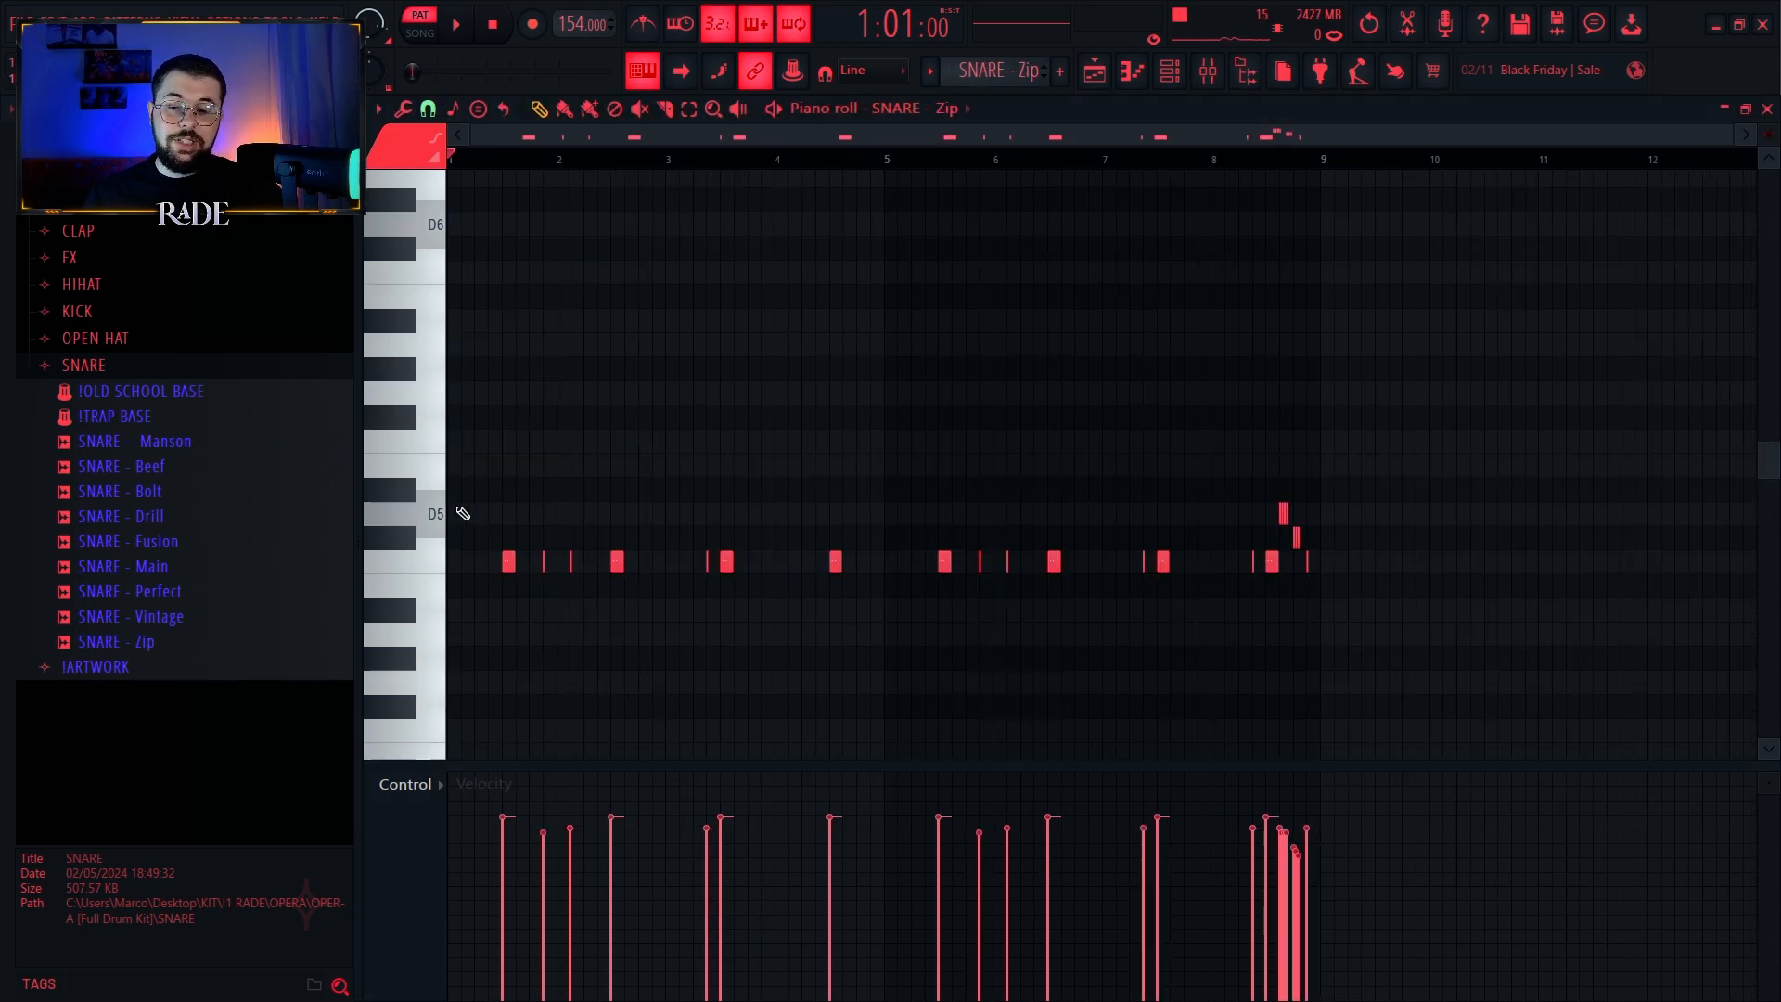
# Step: Highlight the two short SNARE - Zip notes around bar 2 and the note group closing bar 8
pyautogui.scroll(3, 547, 507)
pyautogui.hscroll(3, 1057, 466)
pyautogui.scroll(-3, 928, 462)
pyautogui.scroll(-2, 680, 459)
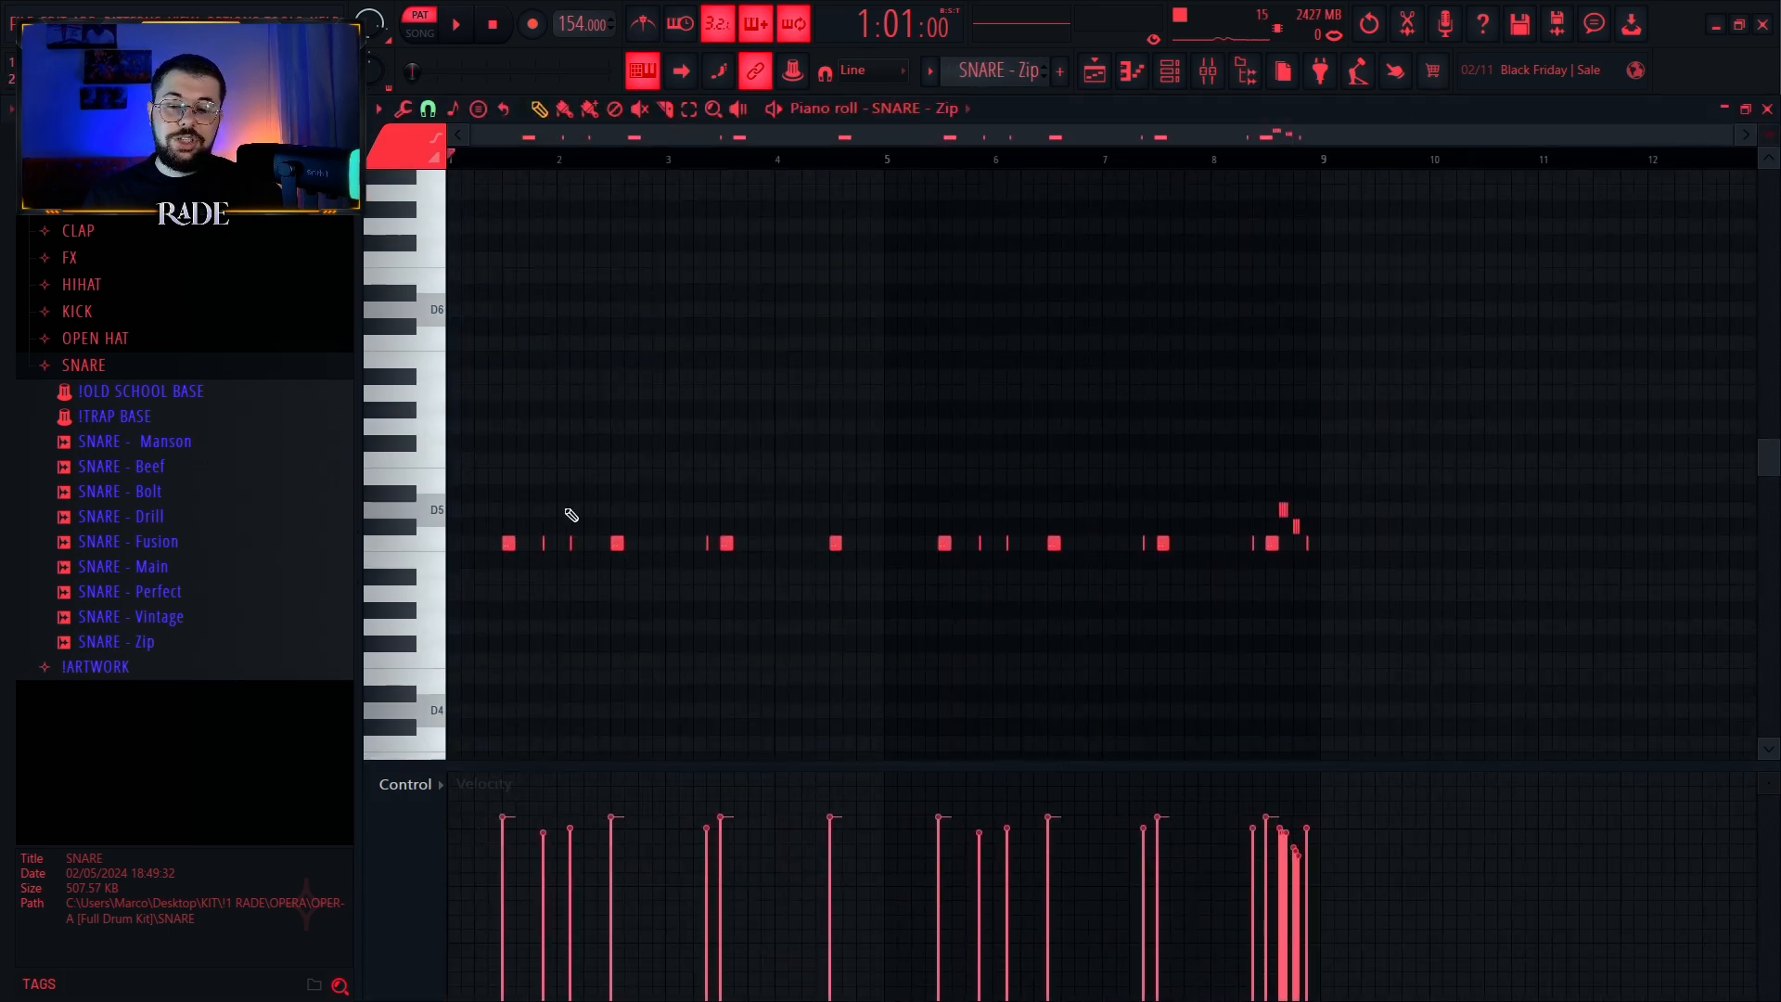
pyautogui.moveTo(596, 486); pyautogui.dragTo(535, 582)
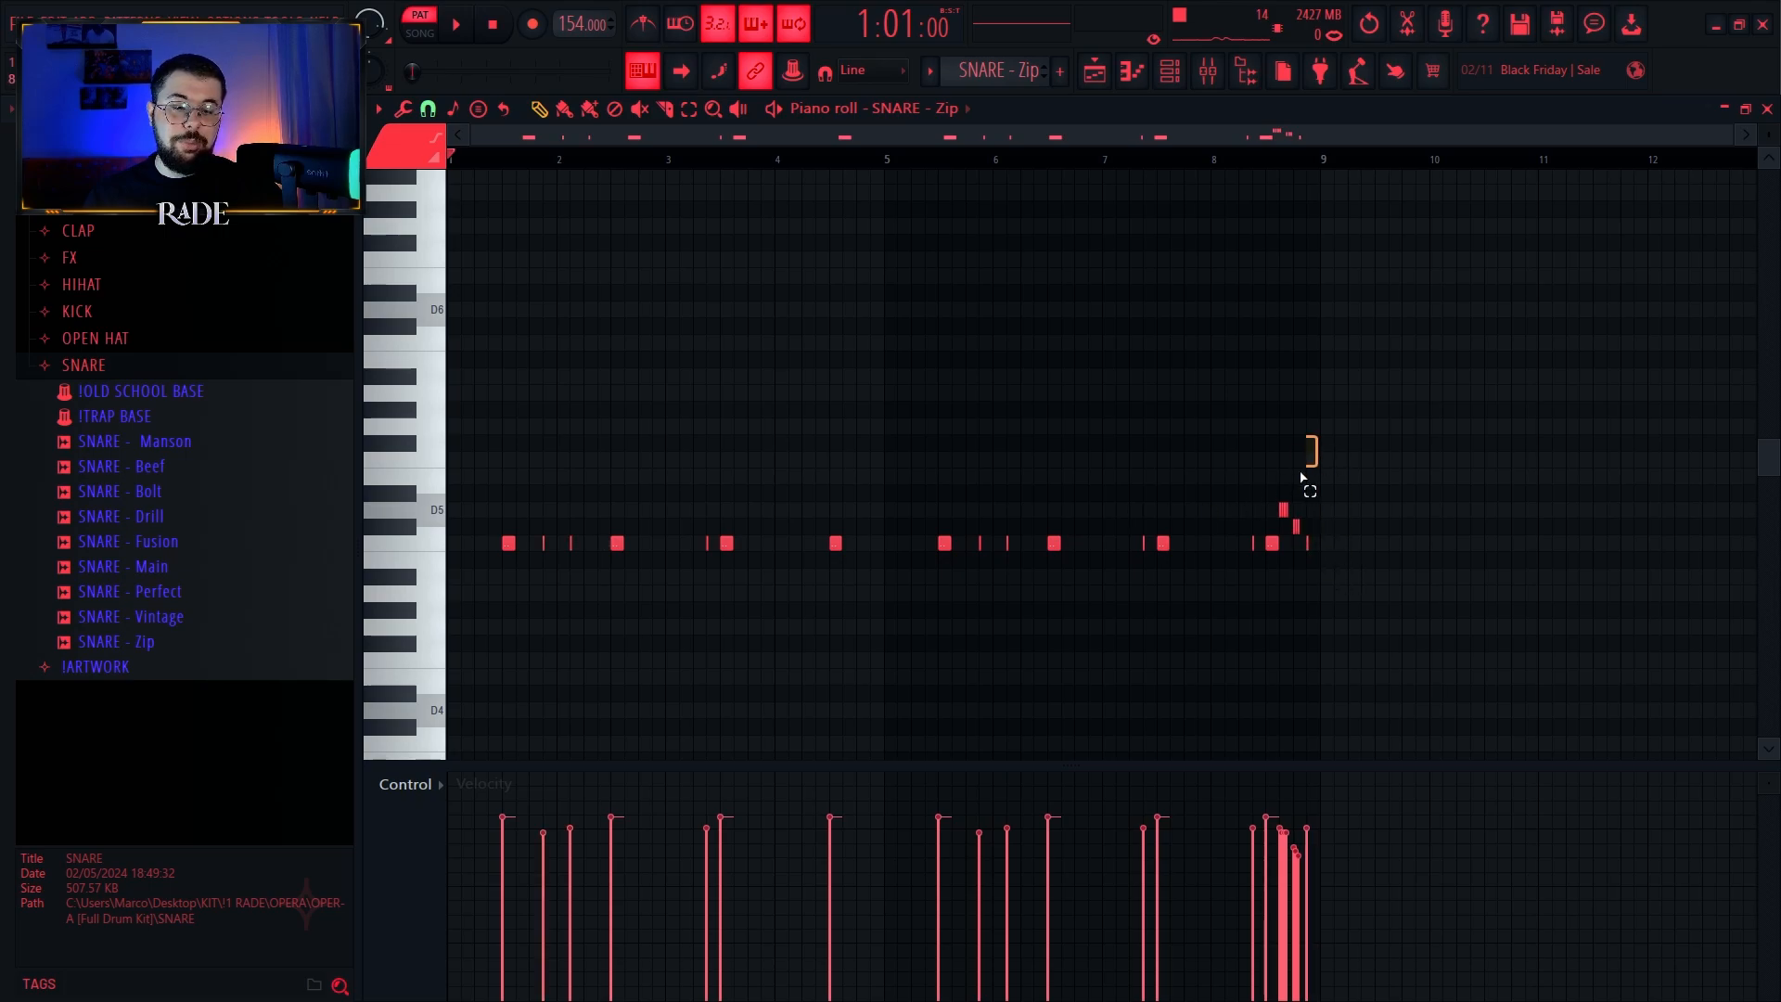
pyautogui.moveTo(1301, 475); pyautogui.dragTo(1288, 576)
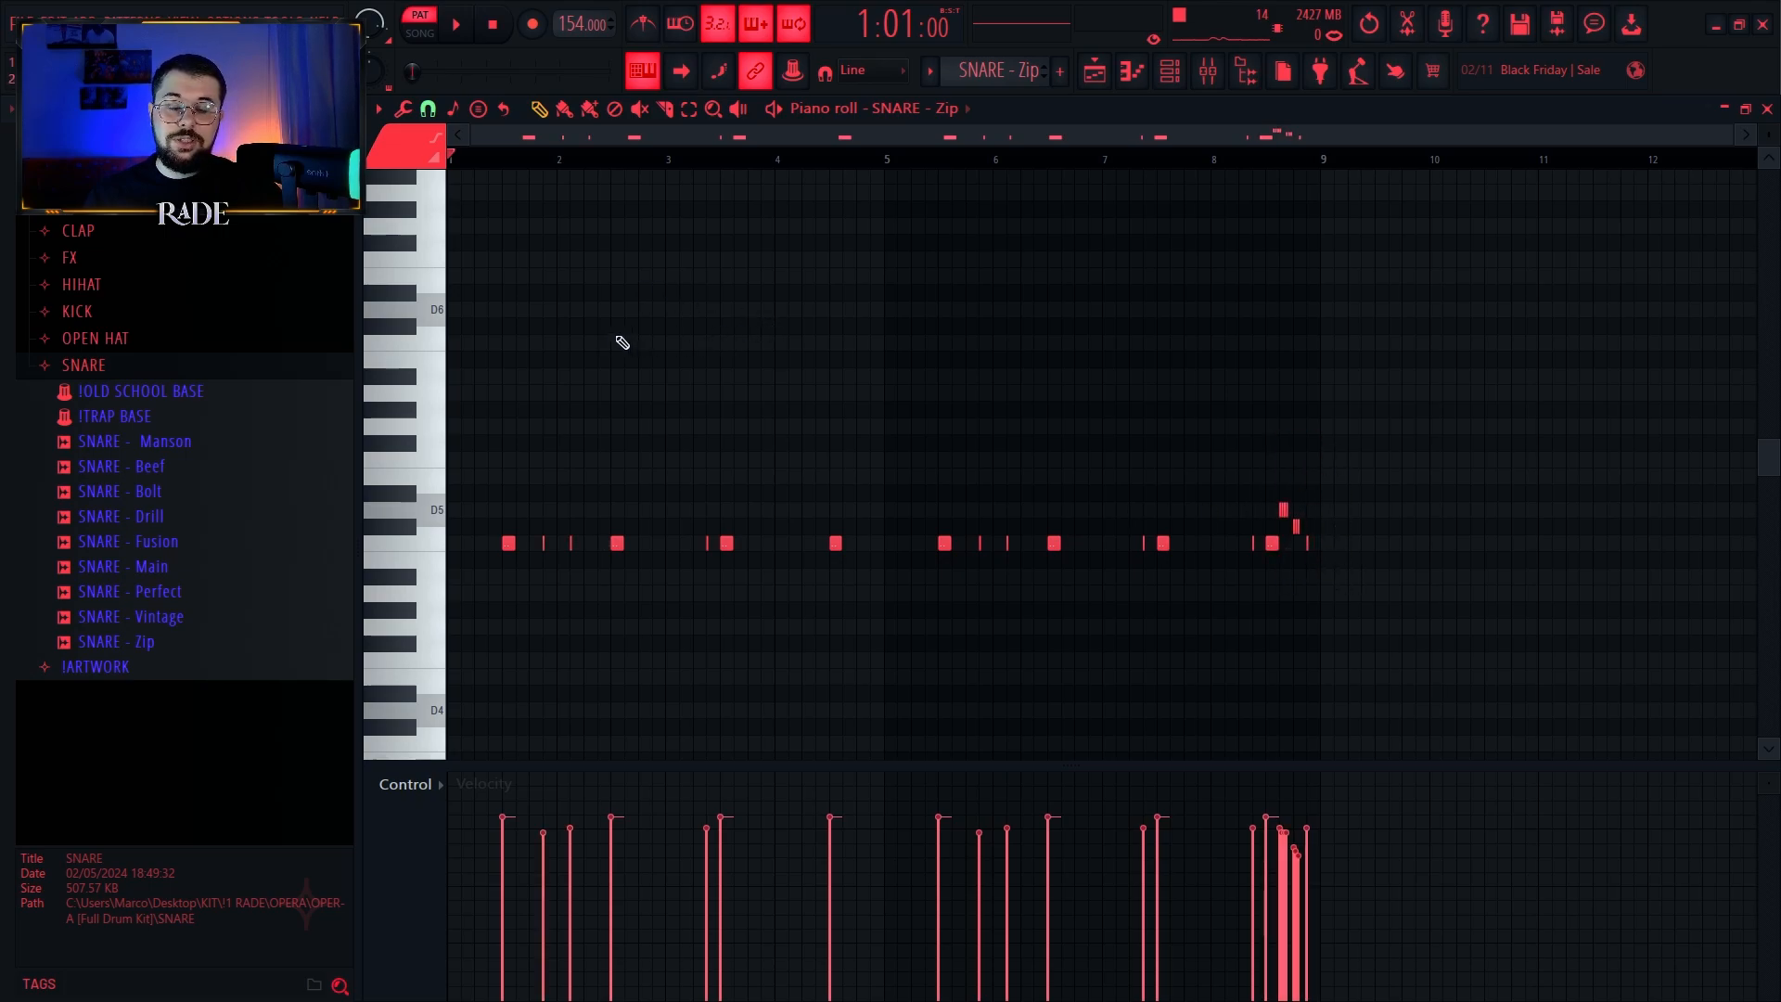
# Step: Examine the short SNARE - Zip notes in bars 1 to 4 and highlight the short C5 note in bar 3
pyautogui.scroll(4, 516, 497)
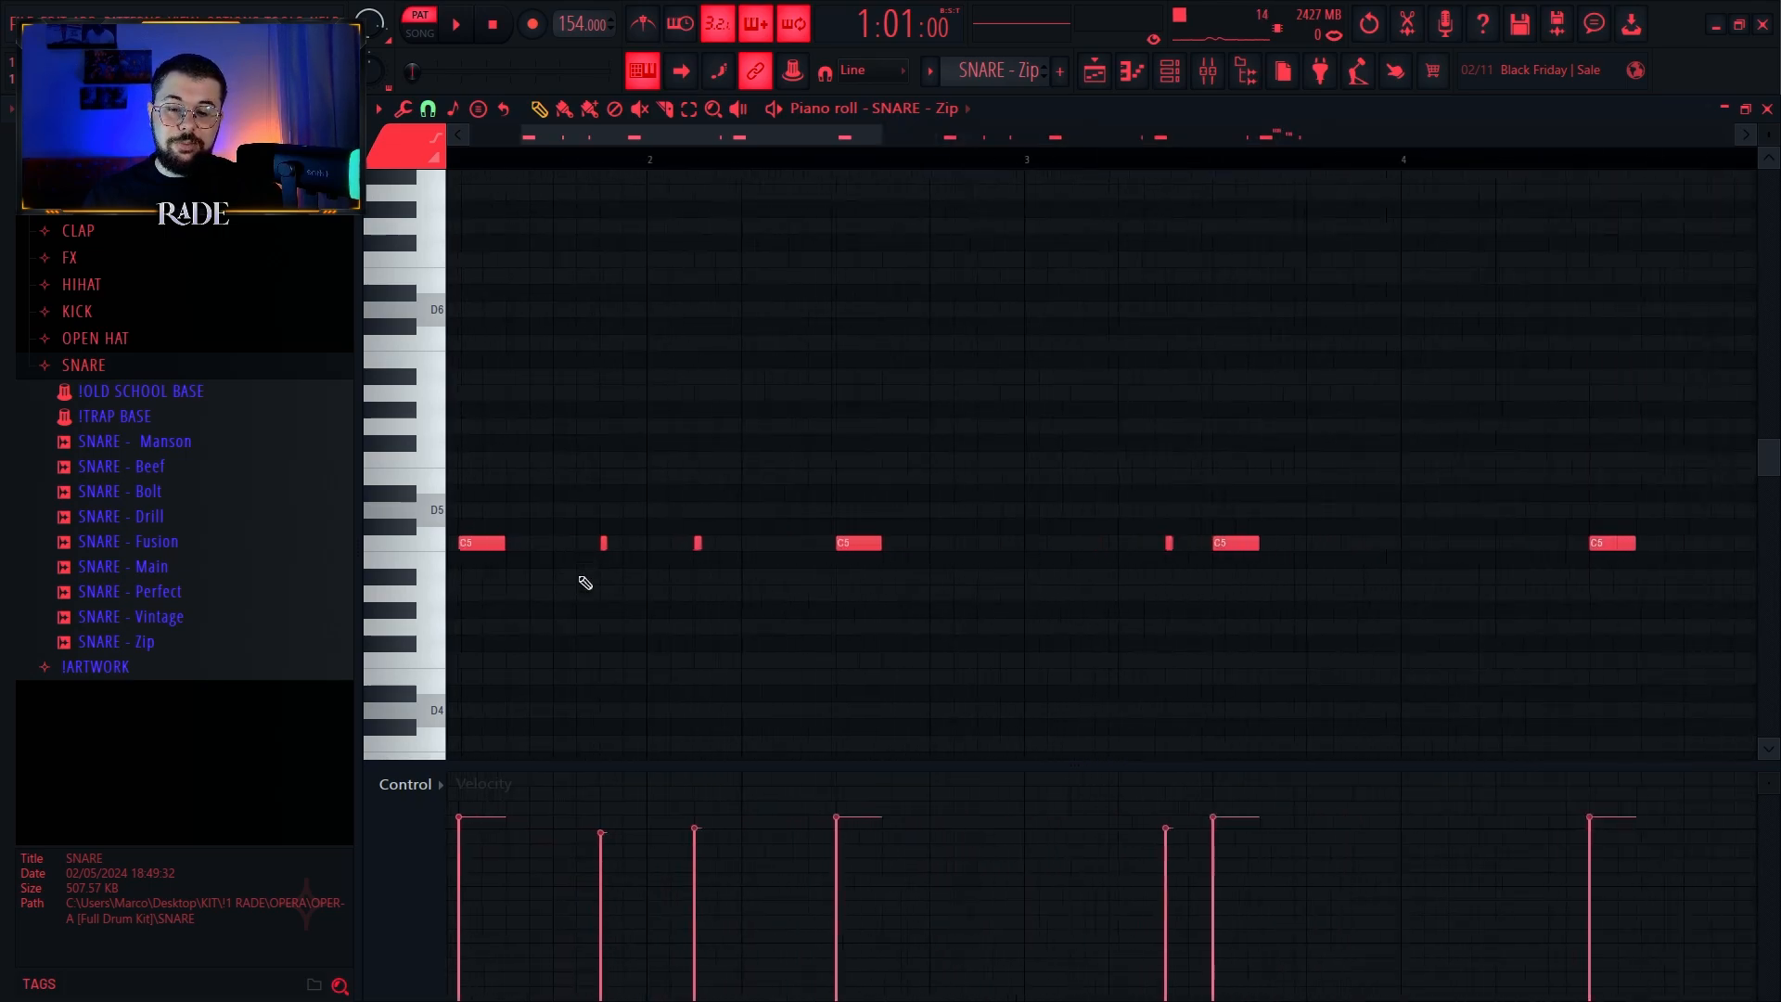
pyautogui.scroll(2, 582, 584)
pyautogui.scroll(-3, 575, 533)
pyautogui.scroll(4, 561, 491)
pyautogui.moveTo(625, 520); pyautogui.dragTo(910, 453)
pyautogui.moveTo(678, 381); pyautogui.dragTo(732, 536)
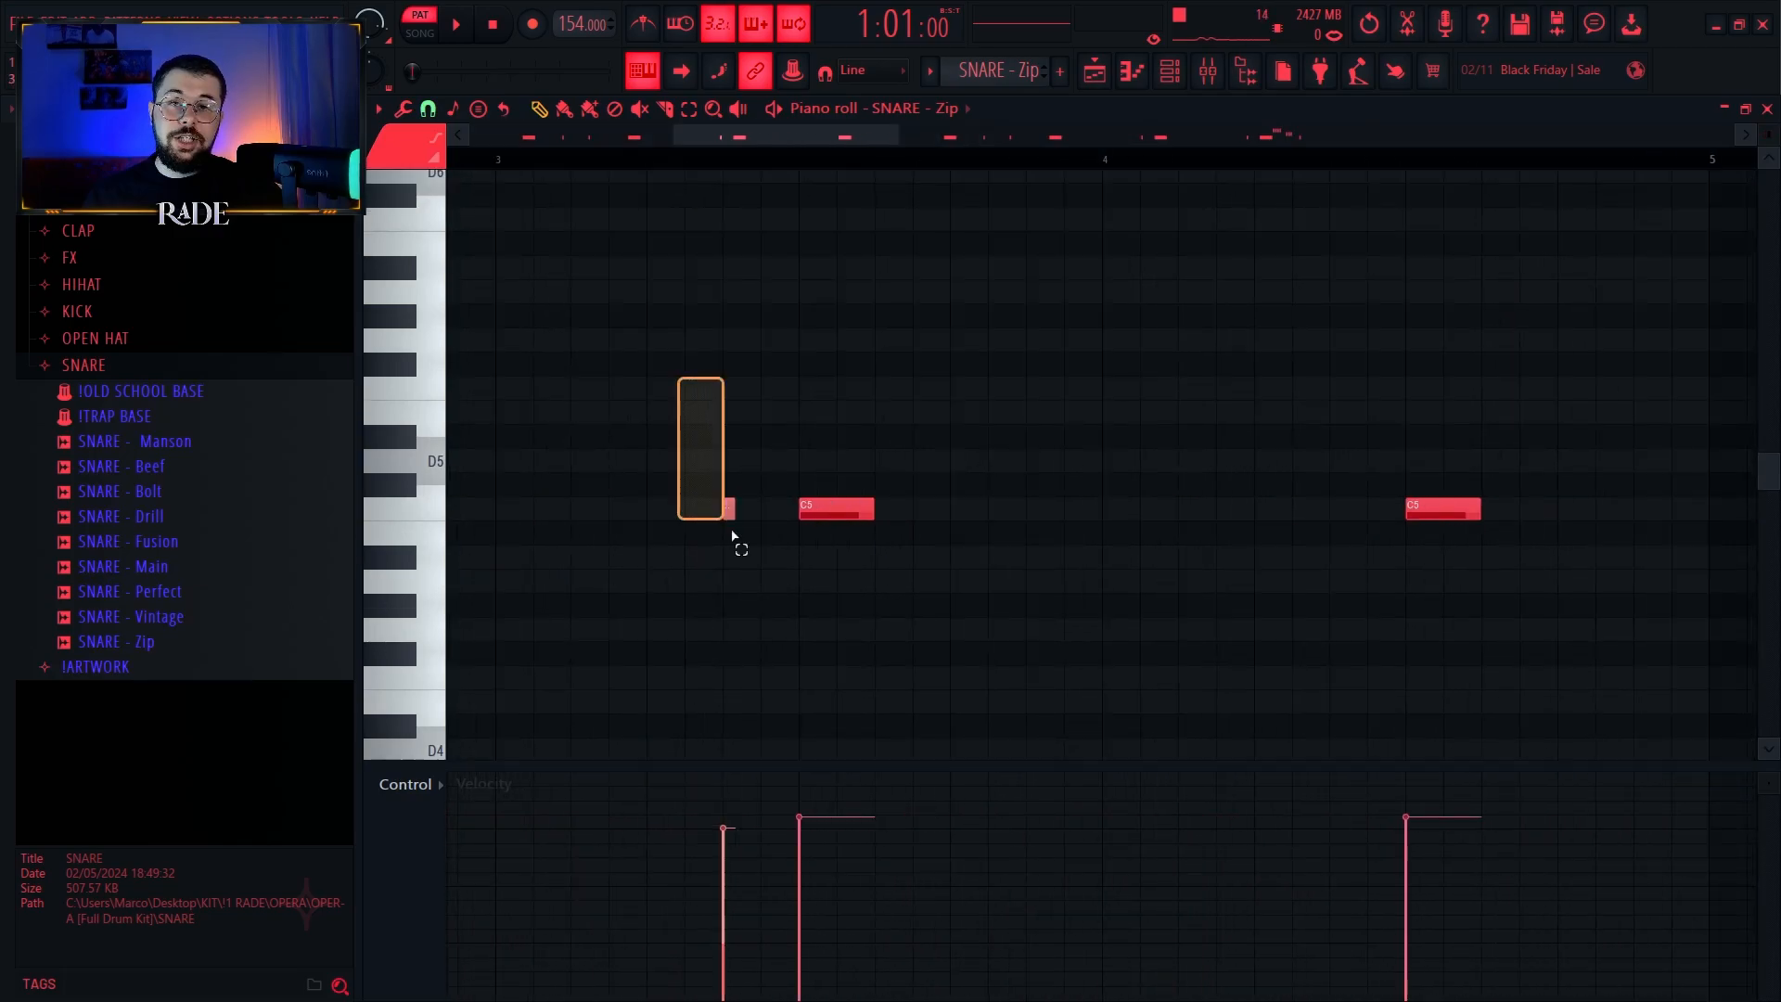
# Step: Highlight the D5, C#5 and C5 snare roll ending bar 8 and check the piano roll's snap options
pyautogui.scroll(-5, 741, 458)
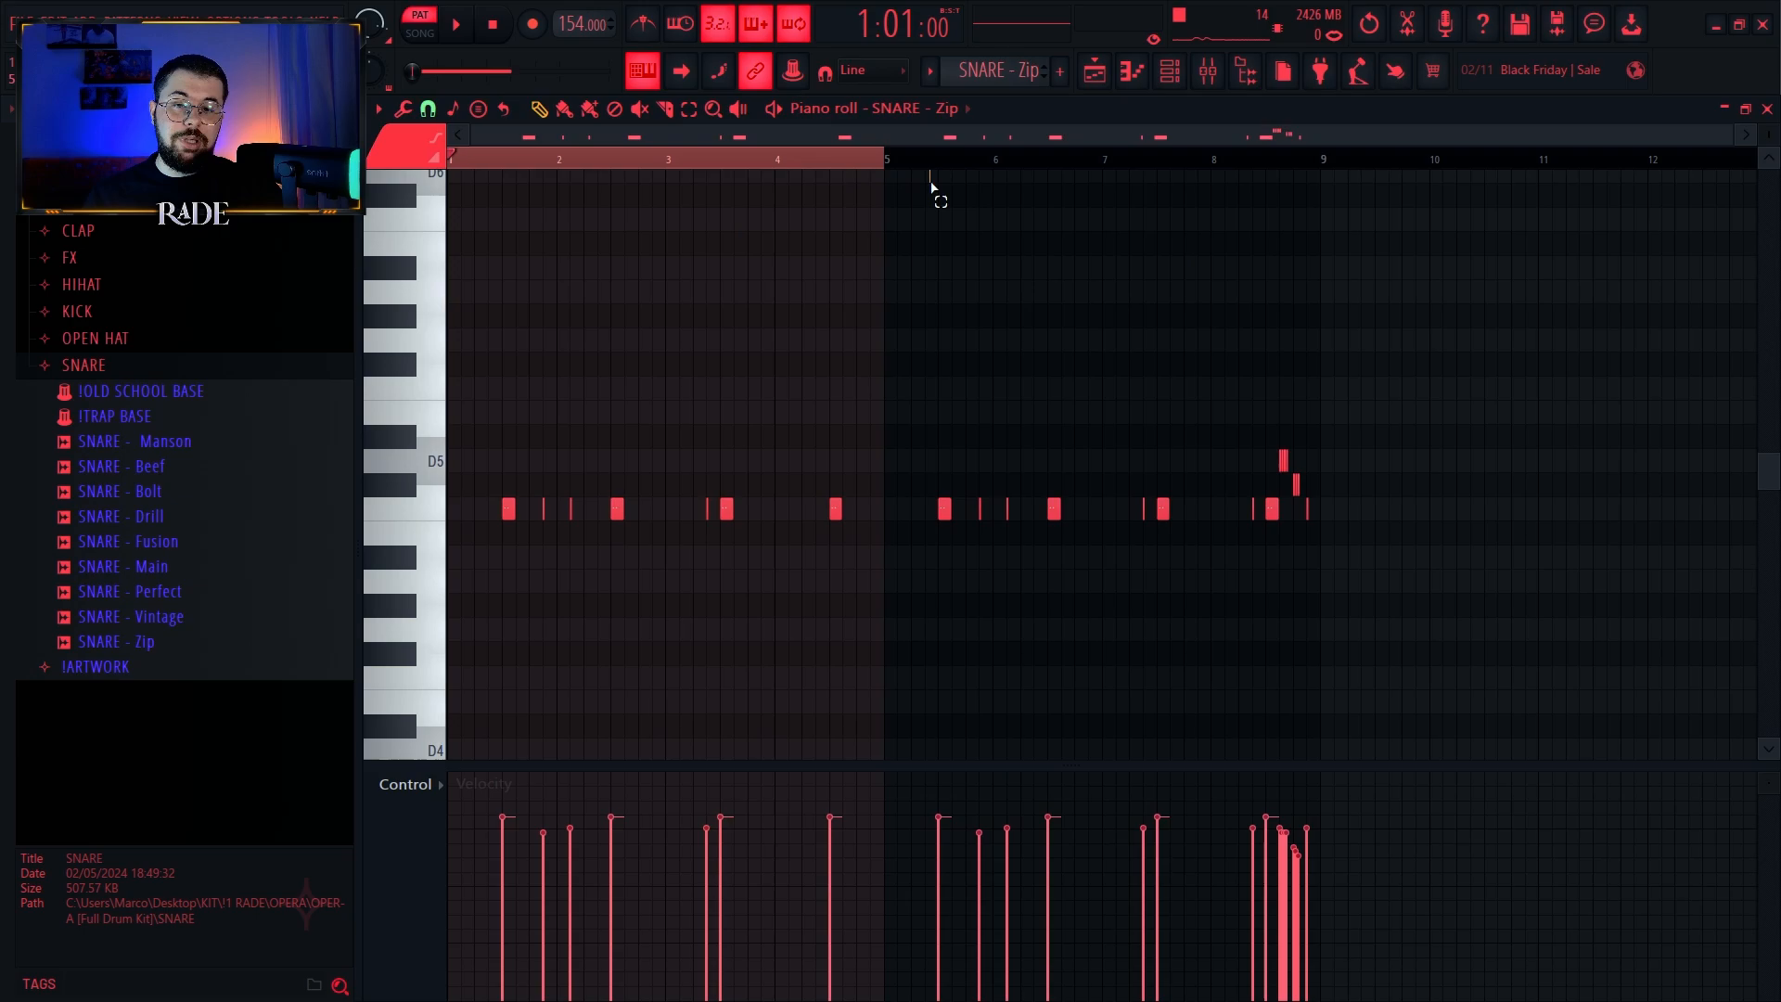
pyautogui.keyDown('ctrl'); pyautogui.click(931, 184); pyautogui.keyUp('ctrl')
pyautogui.scroll(7, 1287, 440)
pyautogui.moveTo(603, 408); pyautogui.dragTo(1030, 480)
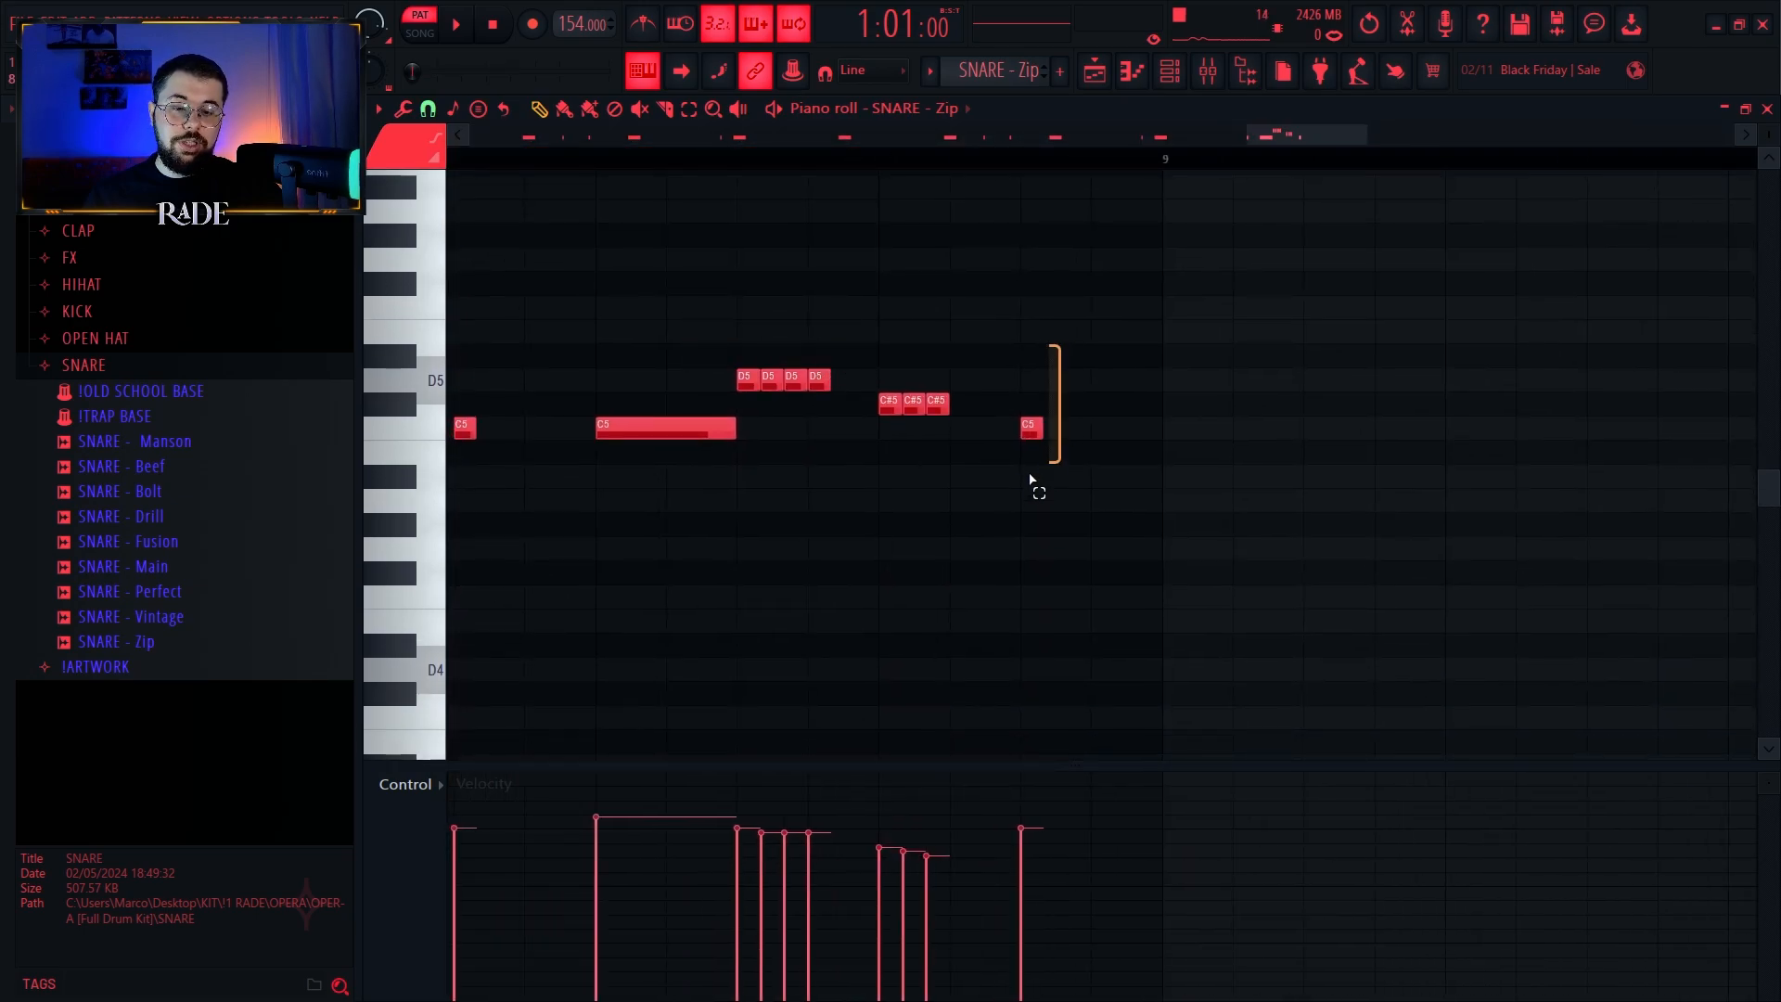
pyautogui.click(460, 130)
pyautogui.click(465, 232)
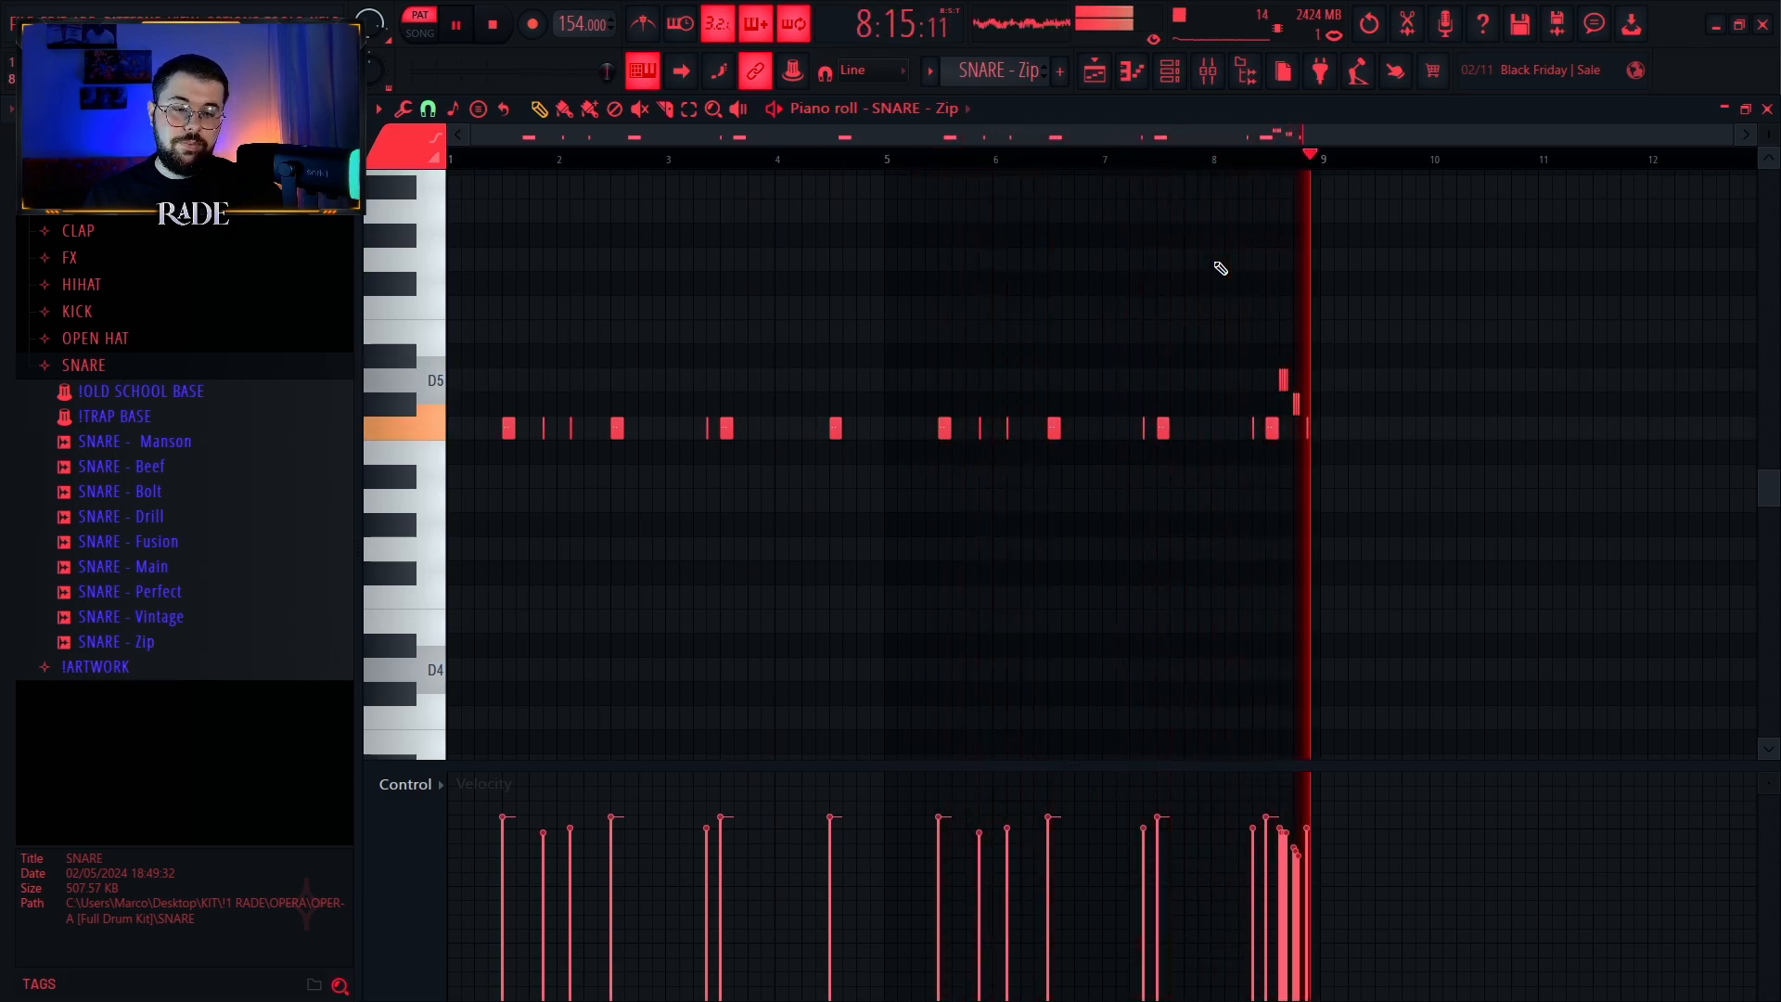
# Step: Highlight the last SNARE - Zip note in bar 8 and the full eight-bar snare pattern, then clear the selection
pyautogui.moveTo(1398, 293); pyautogui.dragTo(1303, 443)
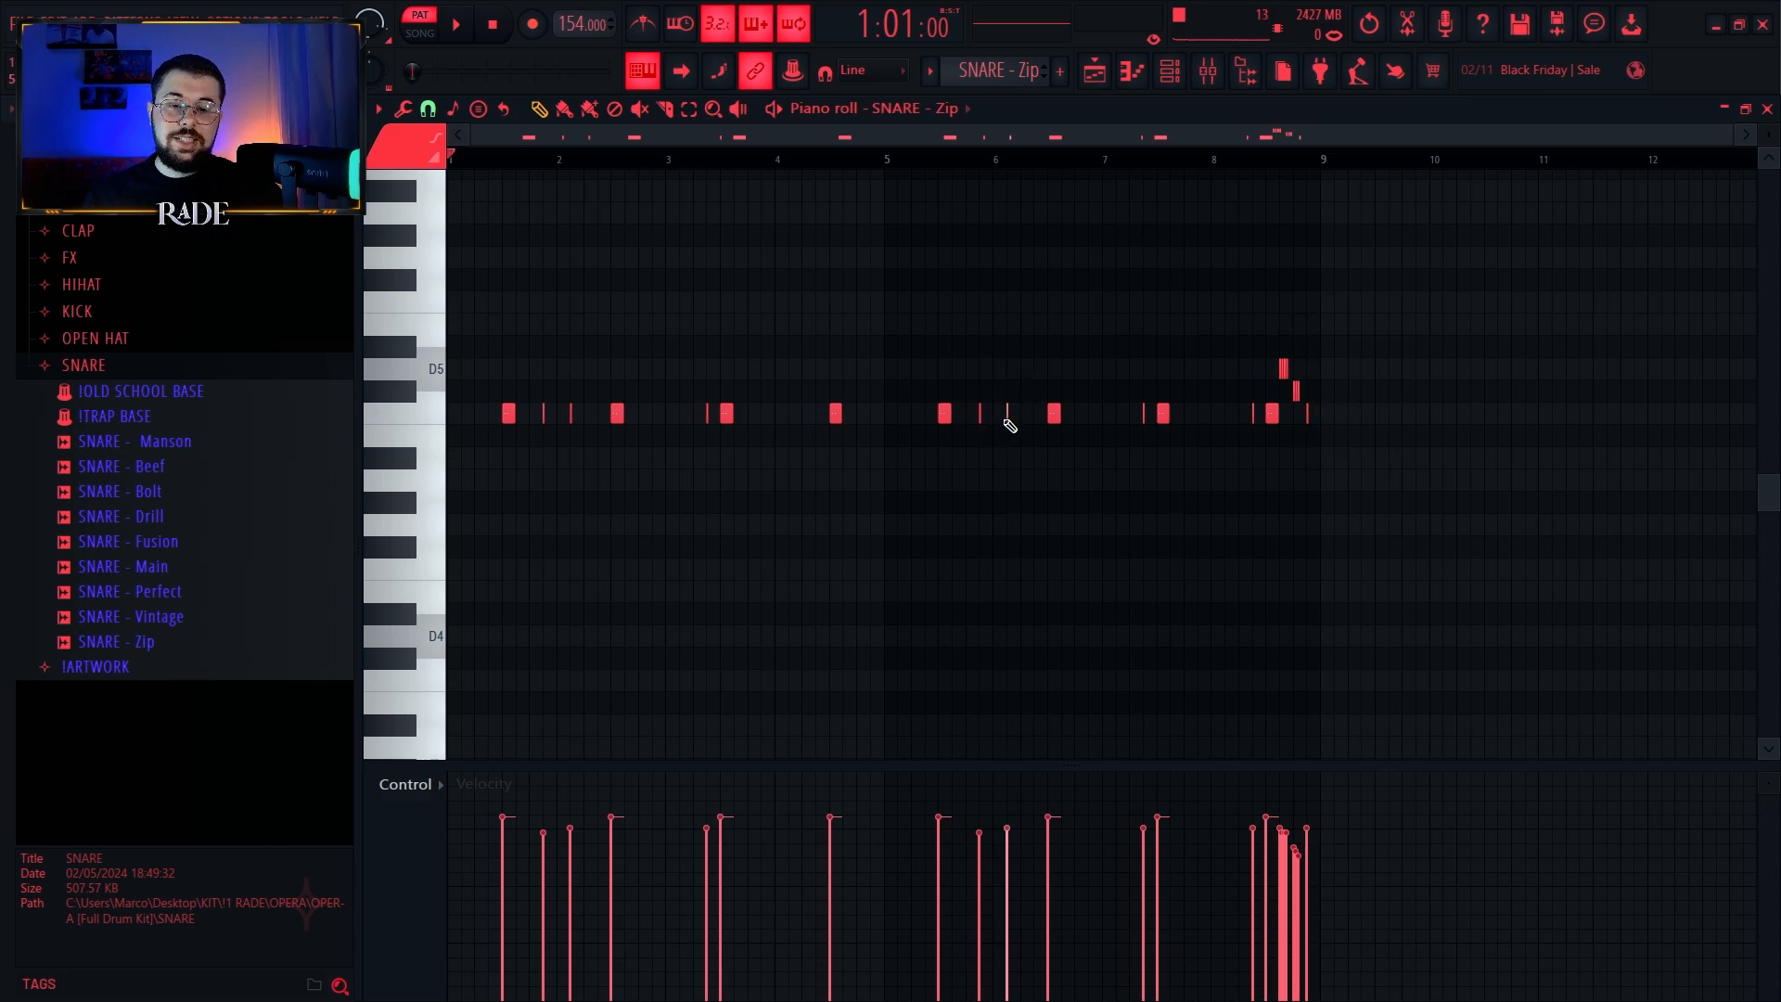
pyautogui.scroll(-3, 1048, 297)
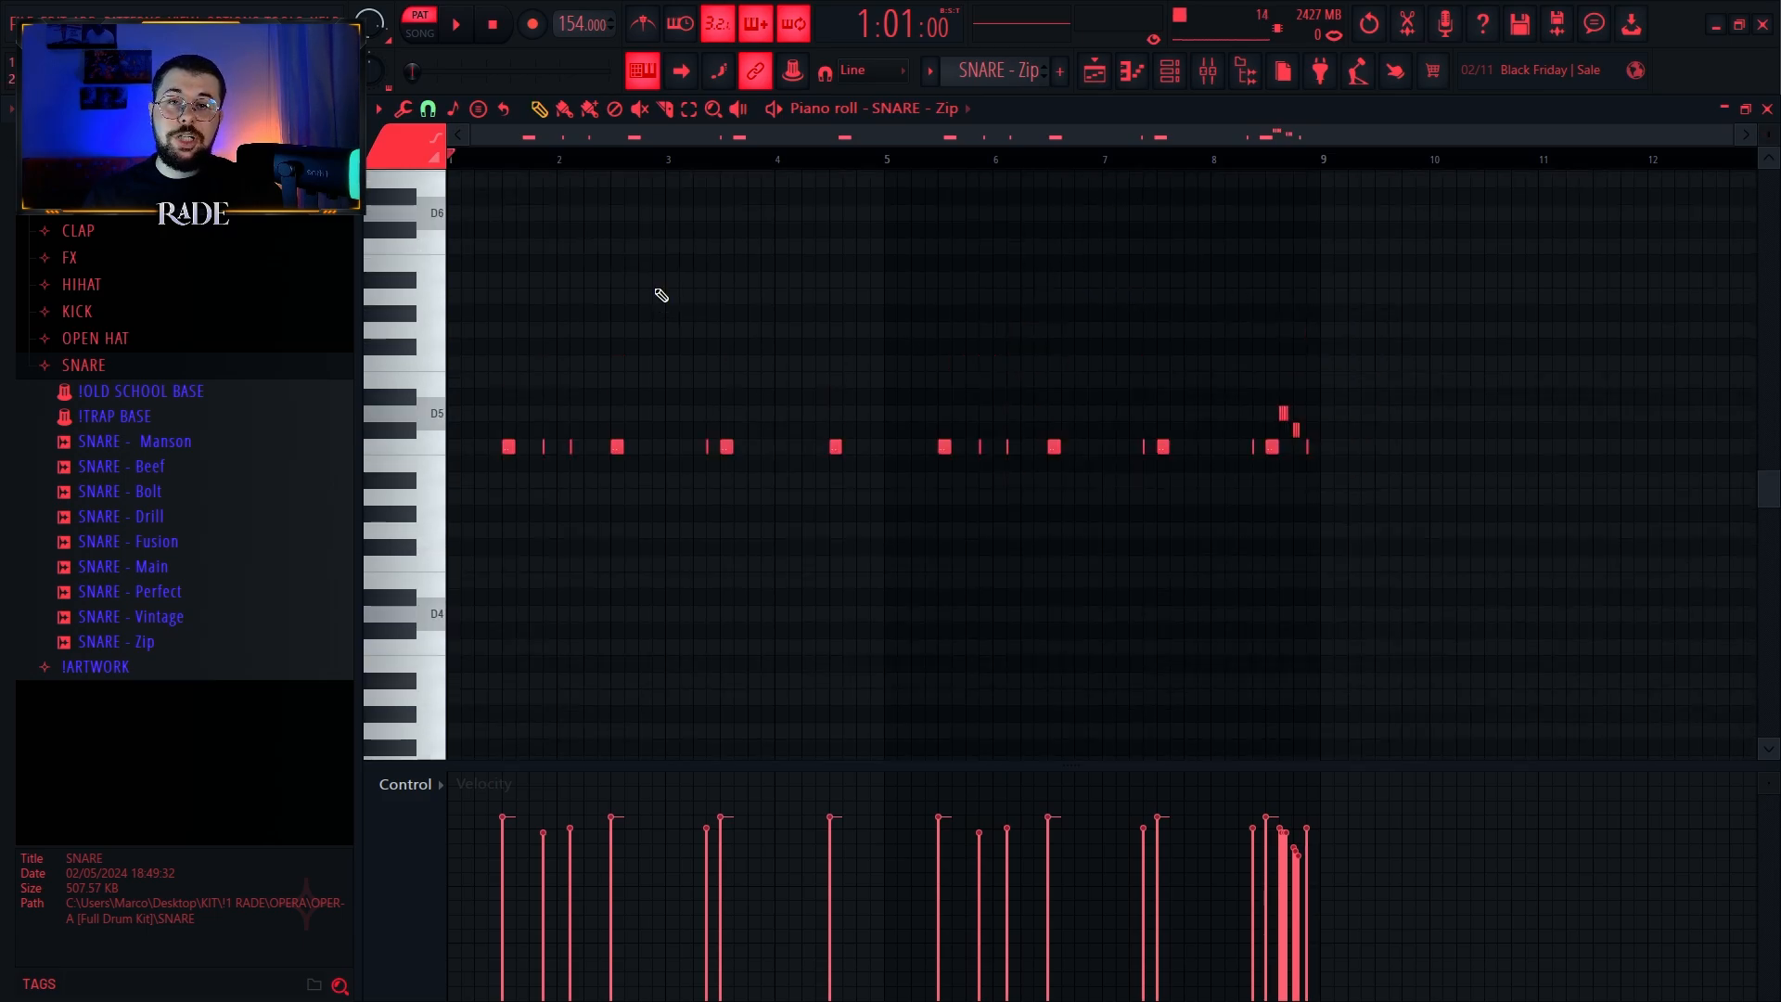
pyautogui.scroll(3, 664, 287)
pyautogui.moveTo(1388, 275); pyautogui.dragTo(450, 613)
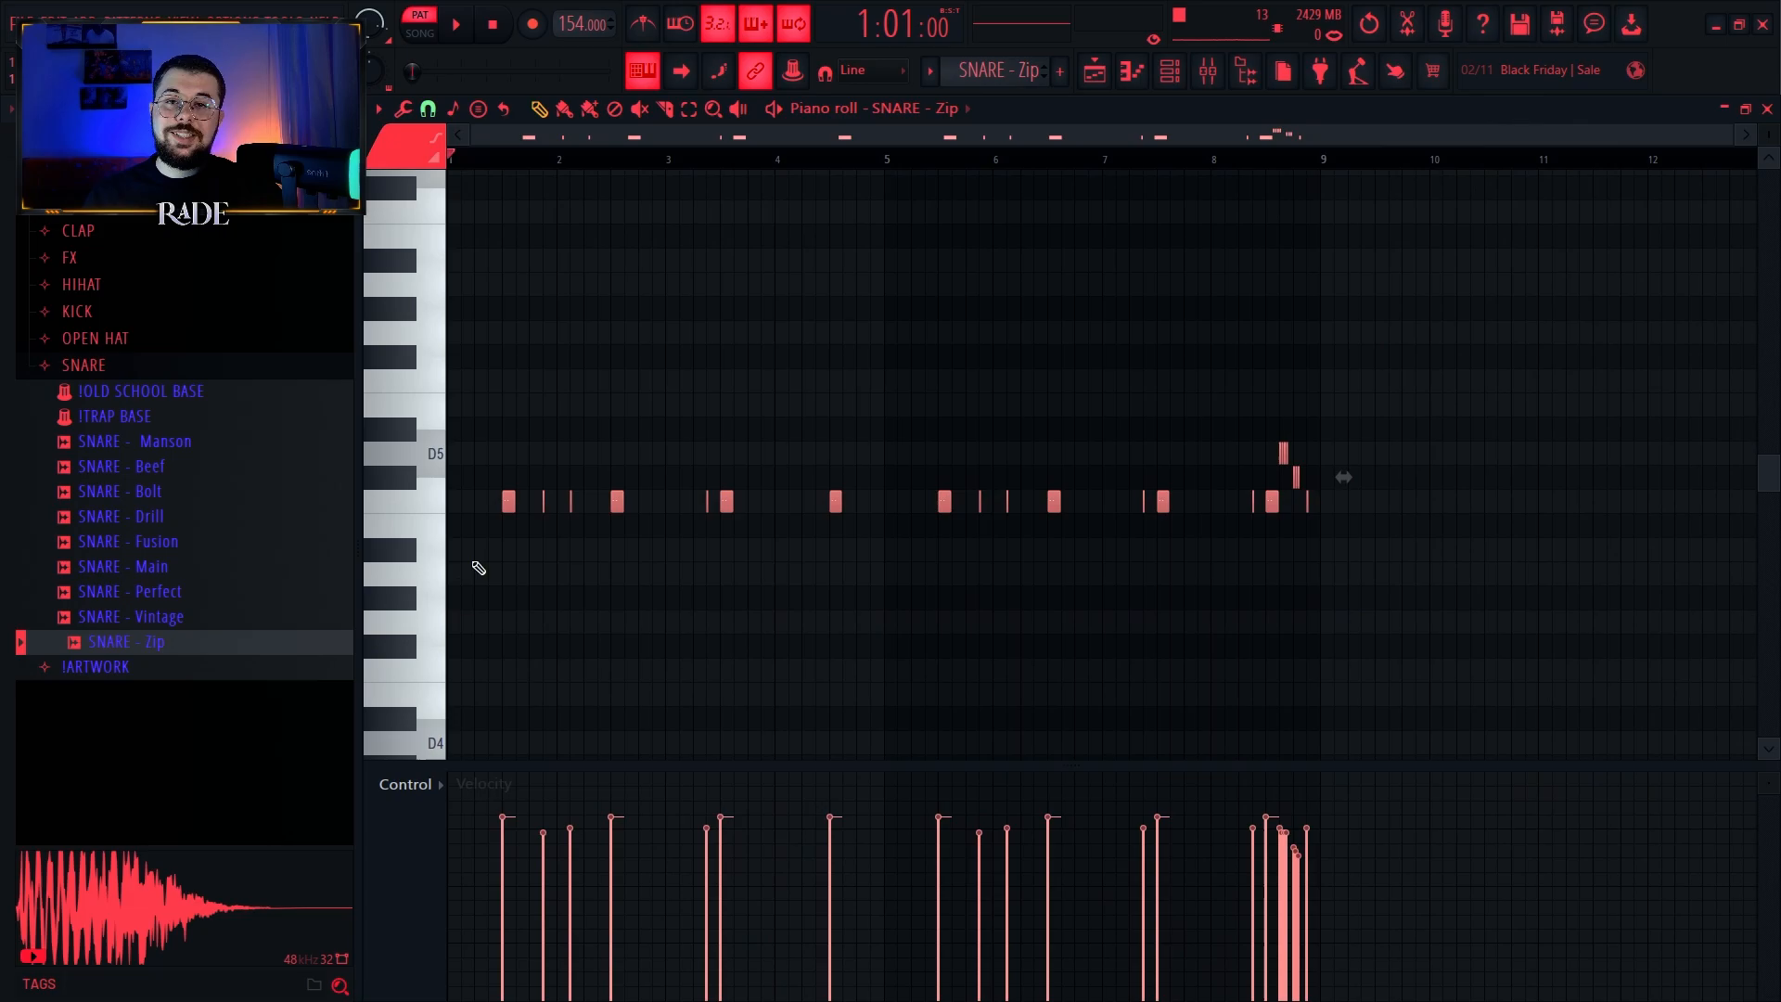
pyautogui.keyDown('ctrl'); pyautogui.click(606, 424); pyautogui.keyUp('ctrl')
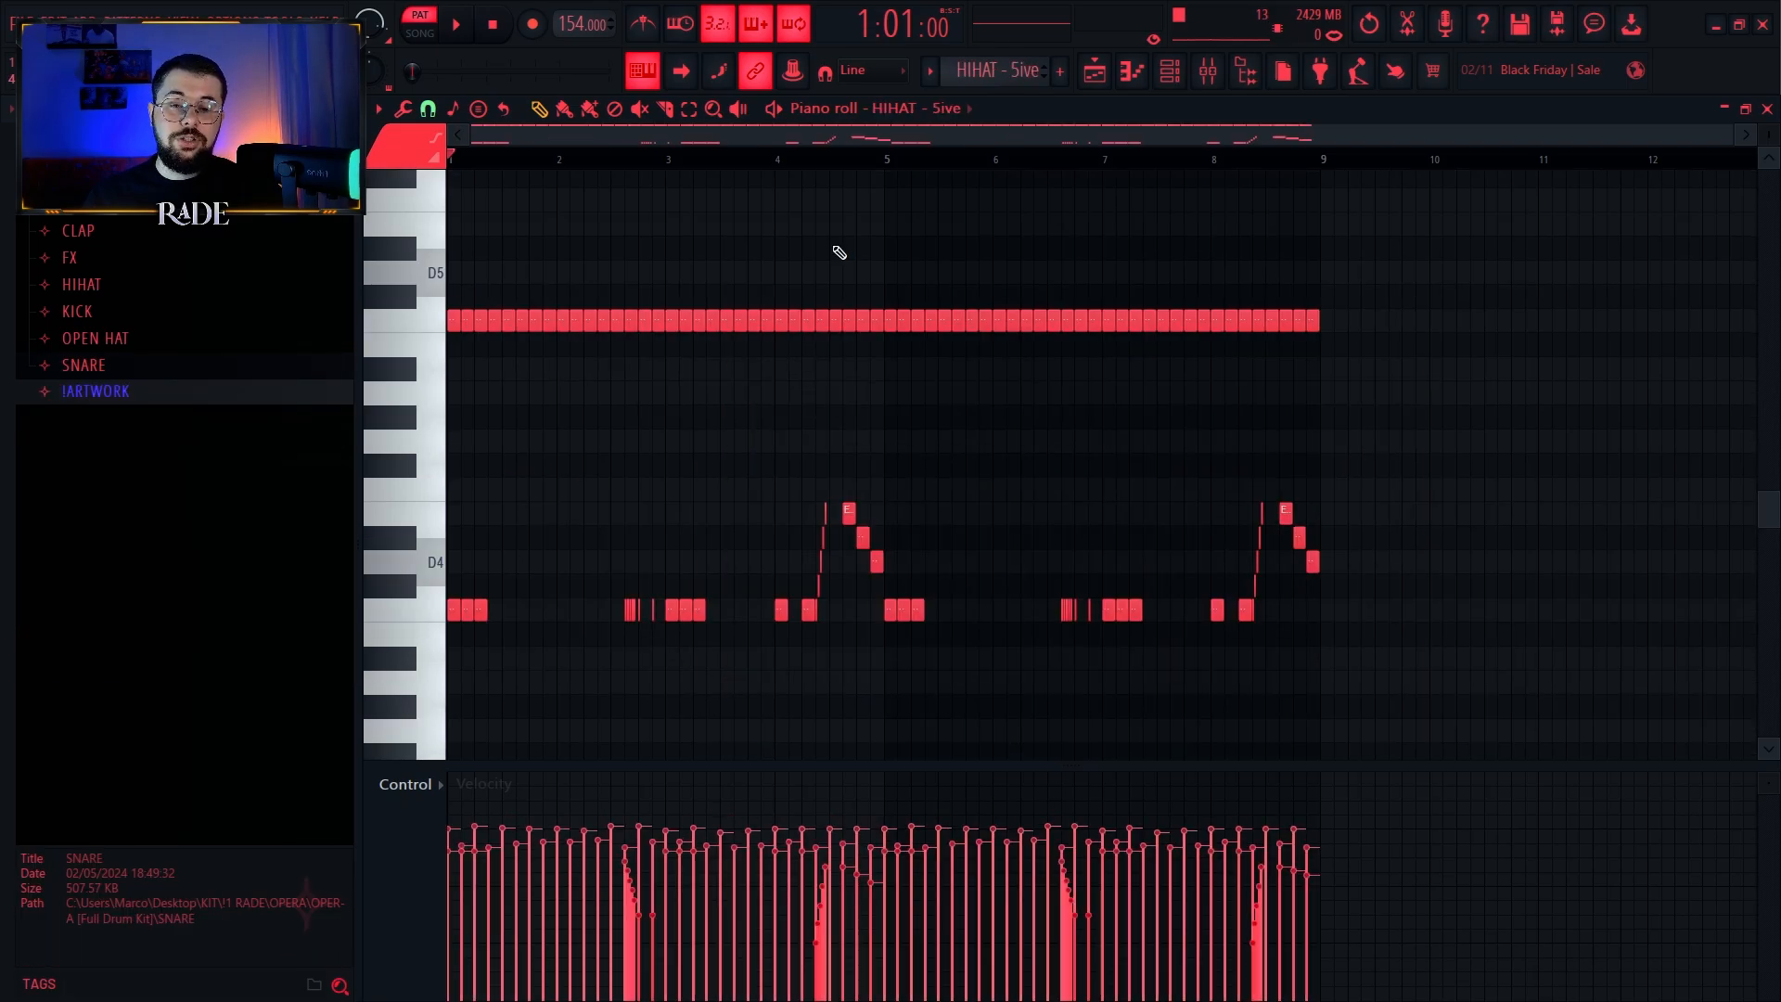
# Step: Show the step-fill options of the HIHAT - 5ive channel, then highlight its full C5 row and examine the velocities
pyautogui.rightClick(858, 660)
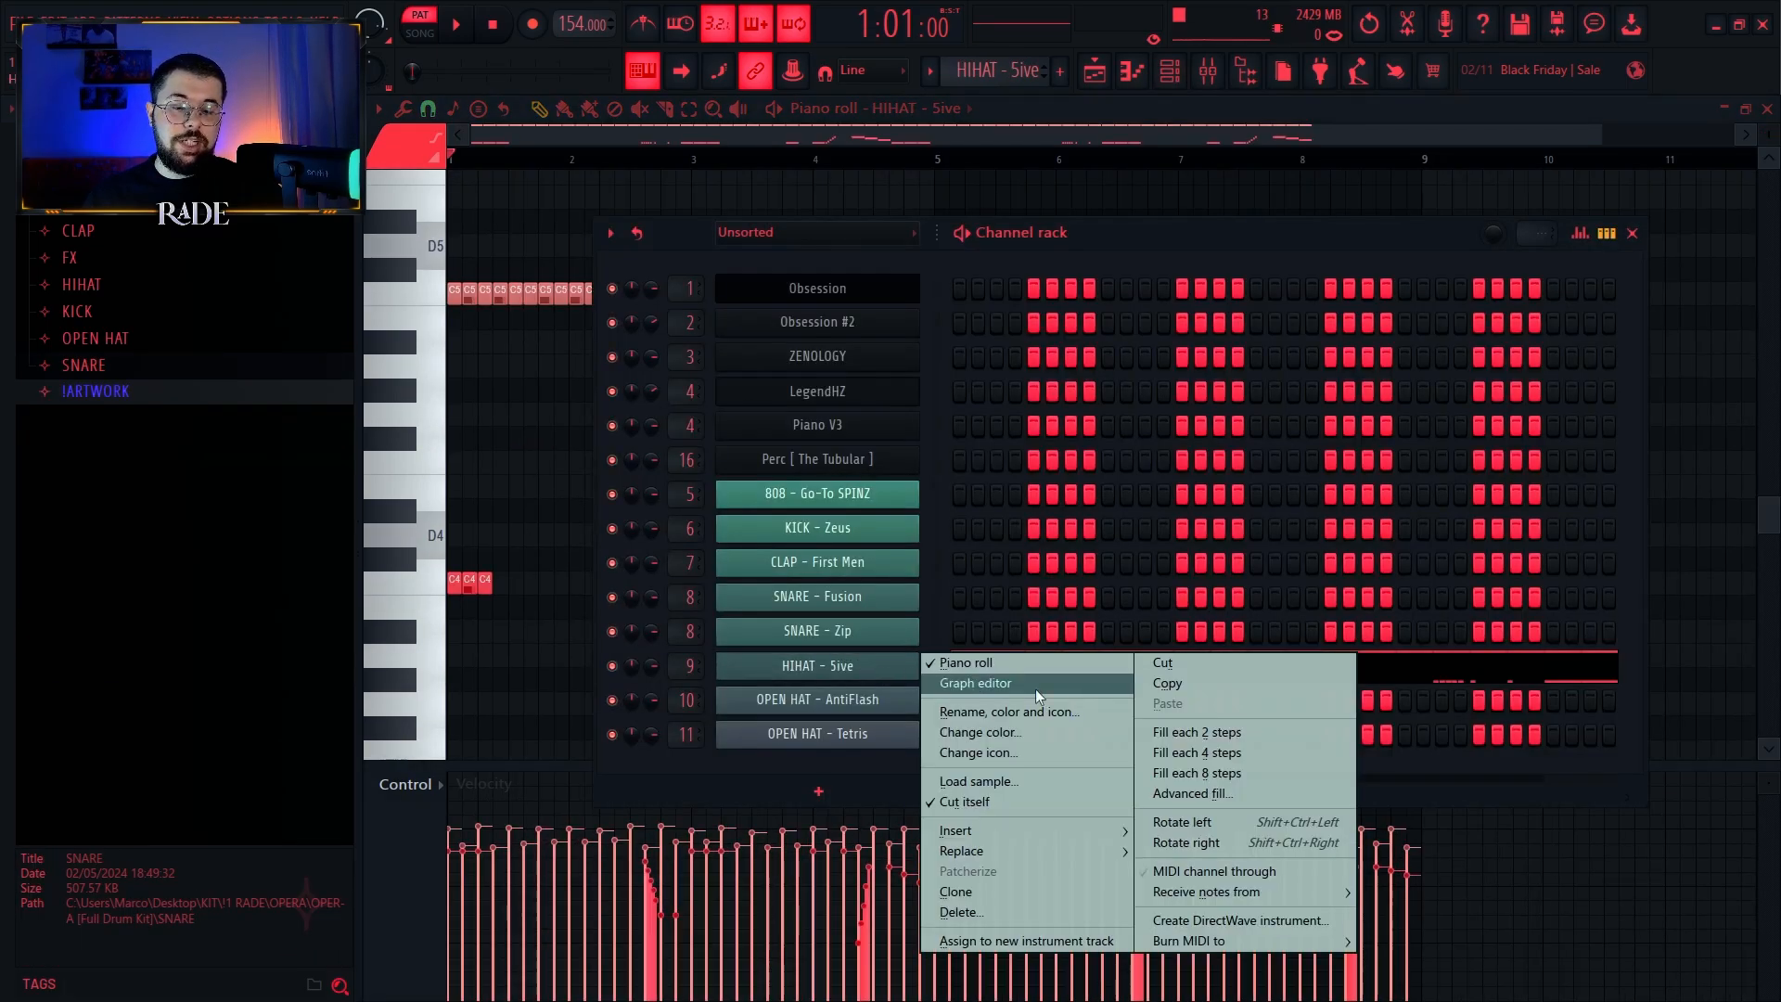
pyautogui.click(1197, 744)
pyautogui.moveTo(1690, 258); pyautogui.dragTo(399, 355)
pyautogui.scroll(5, 459, 320)
pyautogui.scroll(-3, 1105, 362)
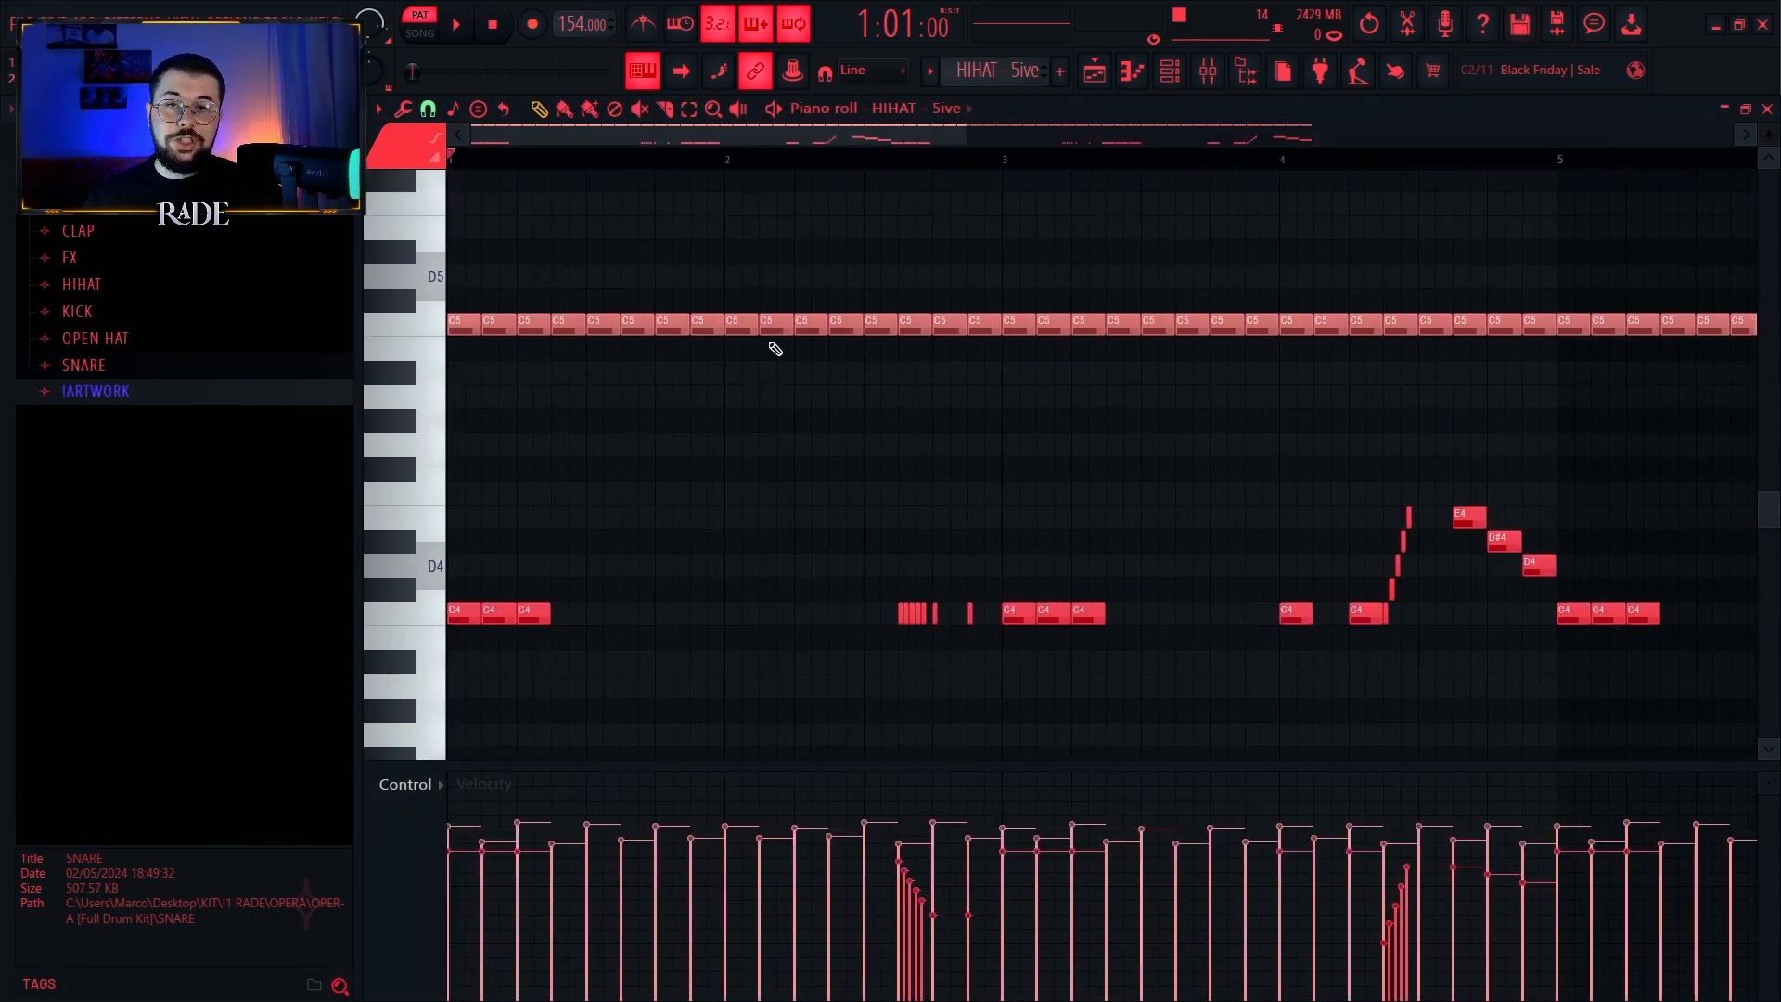
pyautogui.scroll(4, 765, 371)
pyautogui.scroll(-5, 752, 502)
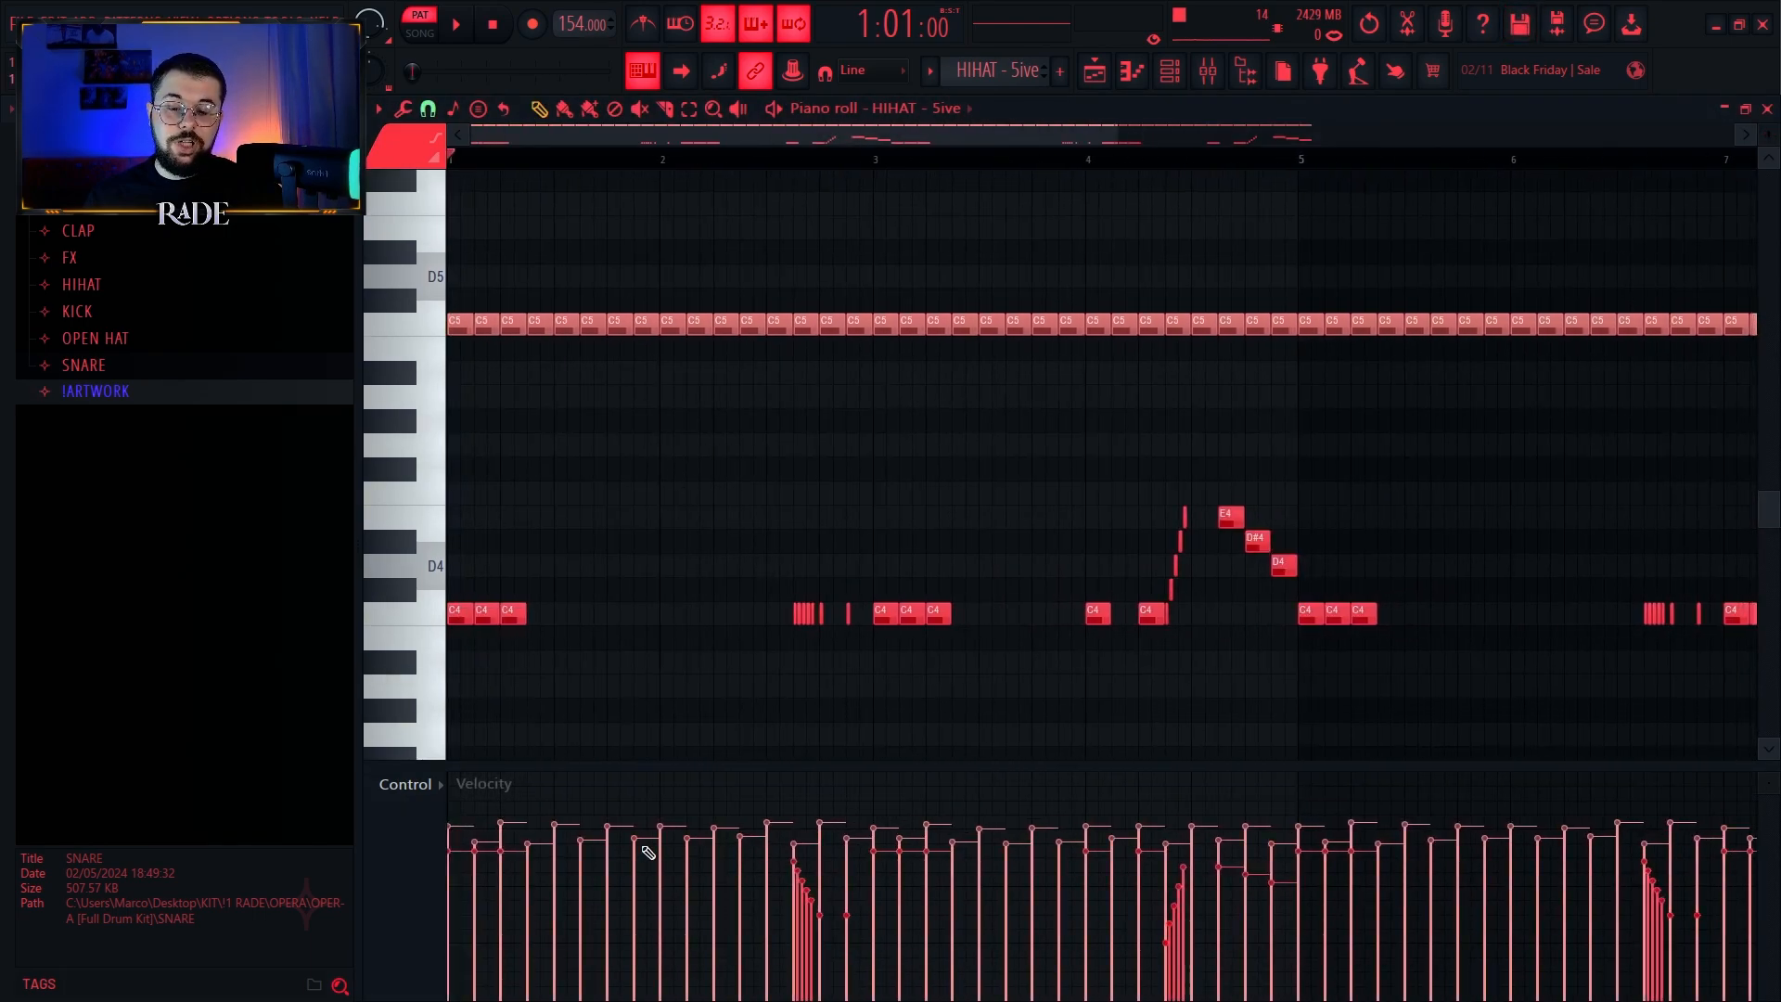
pyautogui.scroll(-3, 927, 294)
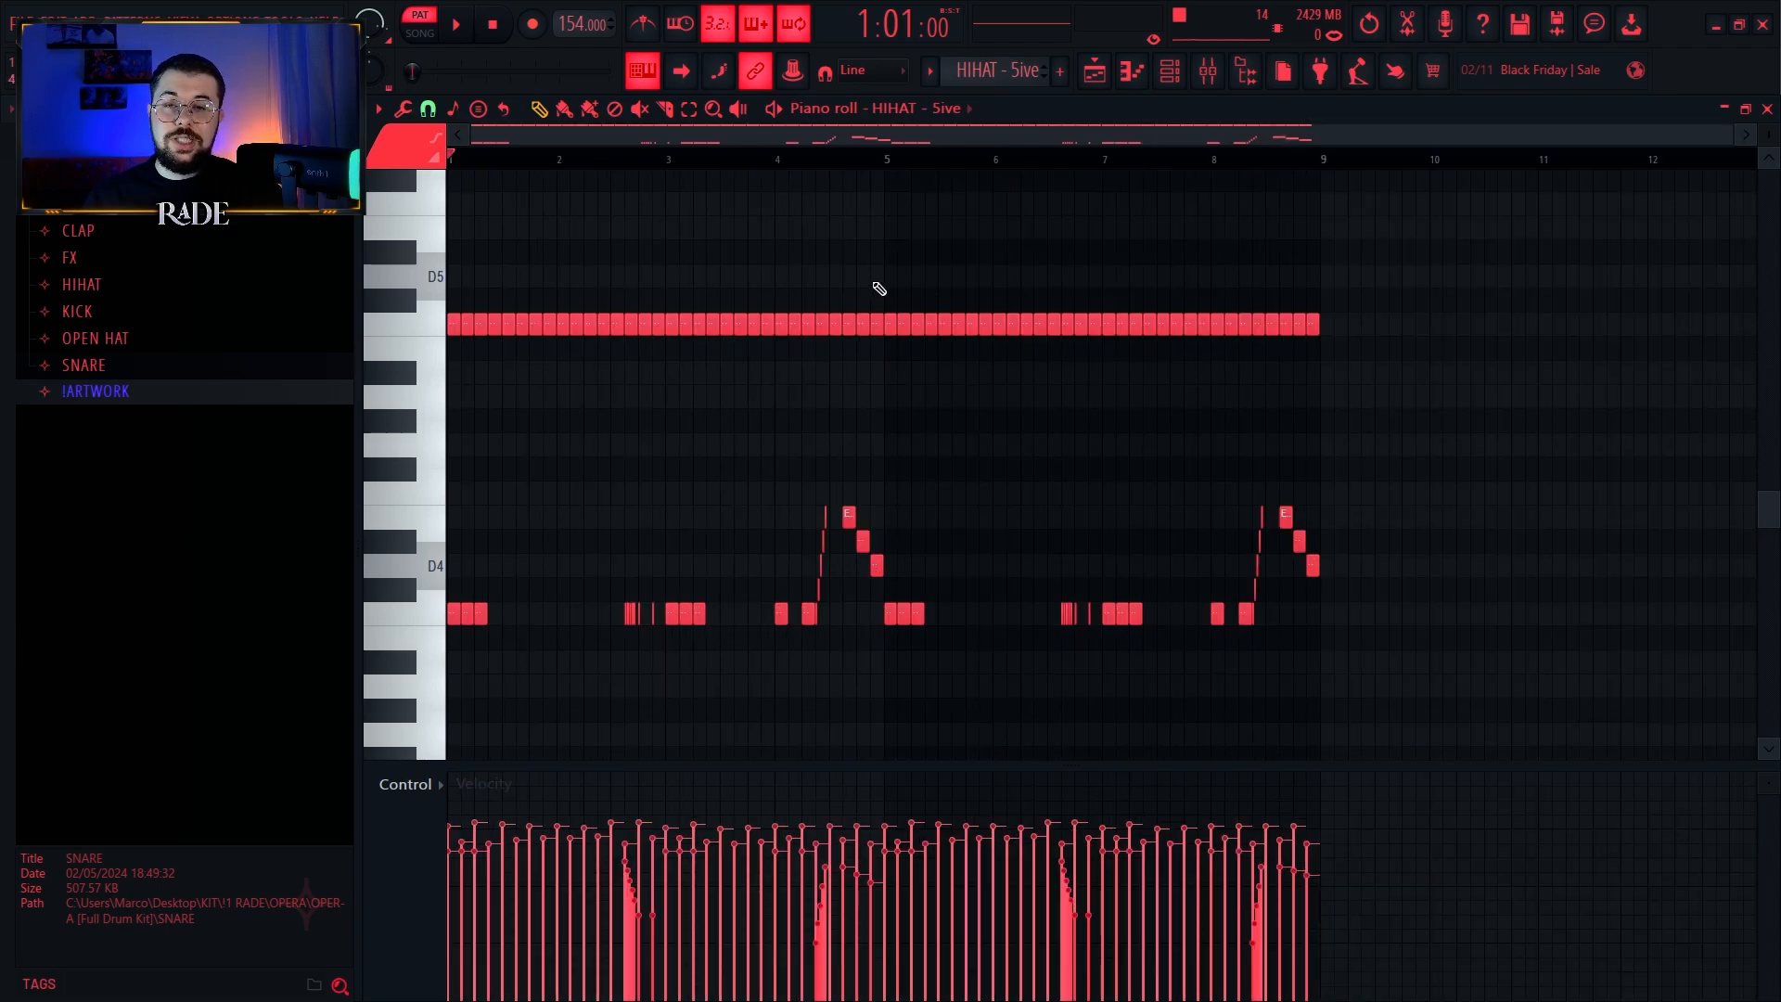
# Step: Highlight the three C4 hi-hat notes opening bar 1, then the short roll ending bar 2 with the C4 notes starting bar 3
pyautogui.scroll(3, 594, 525)
pyautogui.scroll(-2, 1336, 525)
pyautogui.scroll(3, 703, 528)
pyautogui.moveTo(572, 561); pyautogui.dragTo(280, 629)
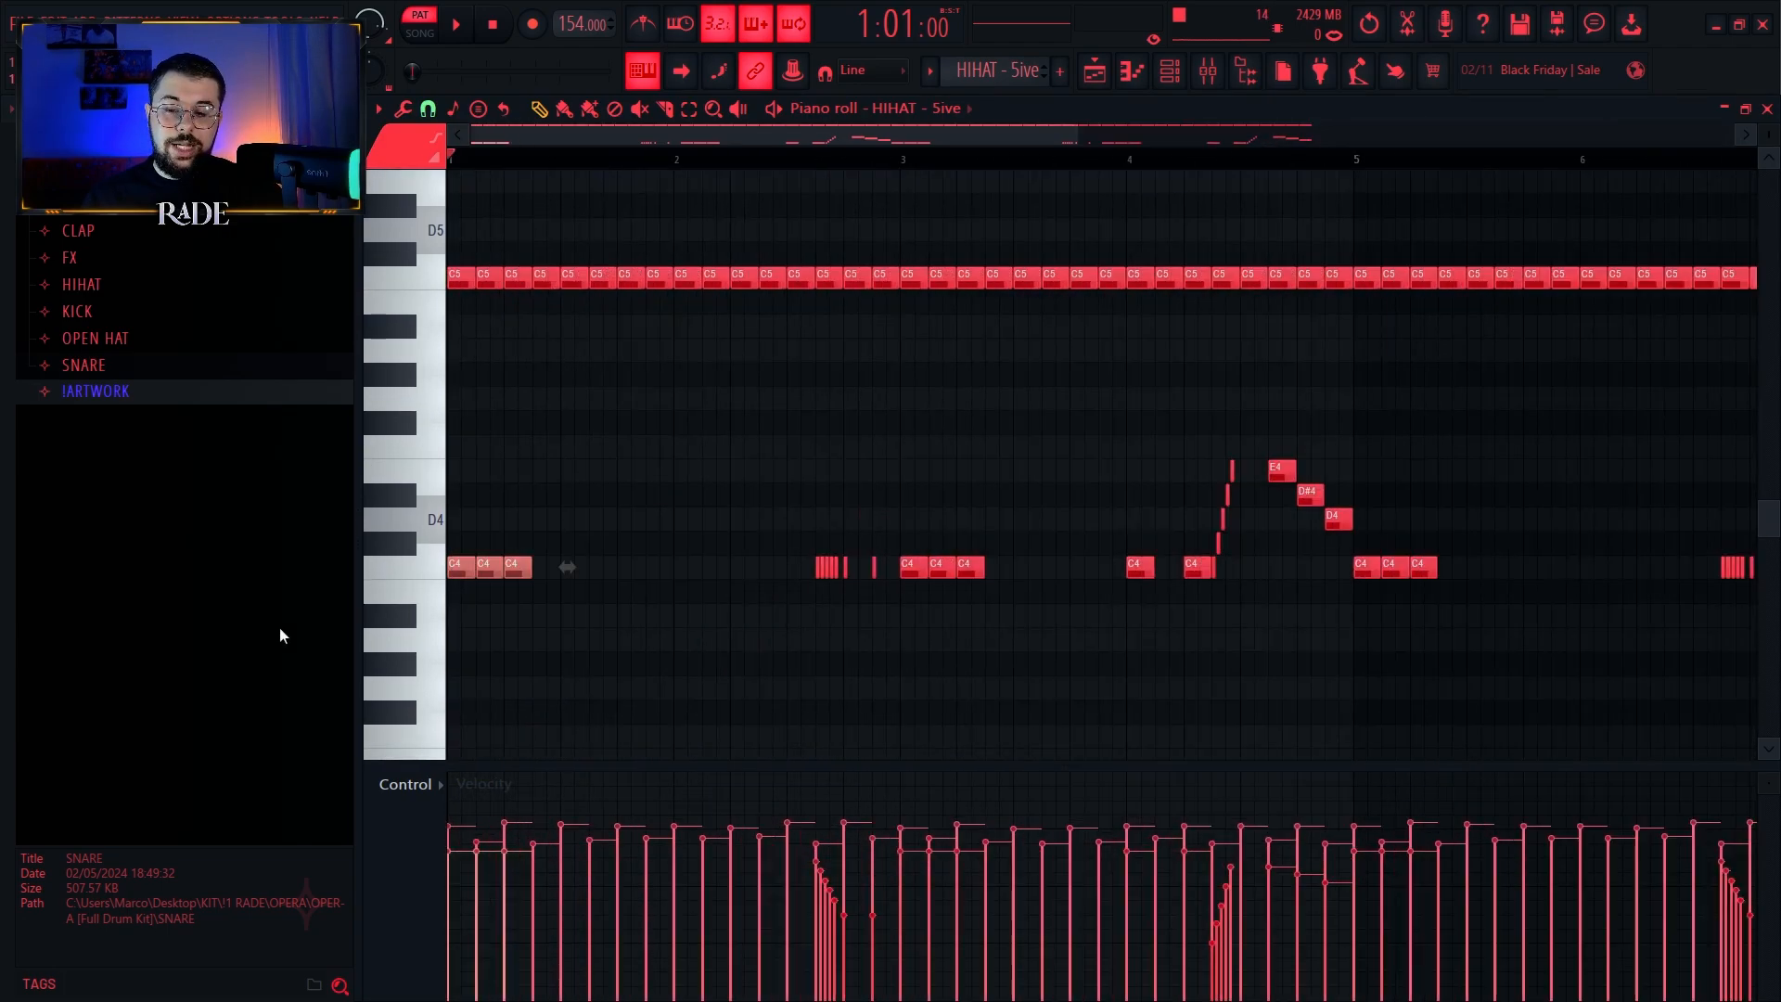
pyautogui.moveTo(740, 512)
pyautogui.mouseDown()
pyautogui.moveTo(833, 532)
pyautogui.moveTo(964, 601)
pyautogui.mouseUp()
pyautogui.moveTo(1042, 483); pyautogui.dragTo(789, 651)
# Step: Examine the three opening C4 hi-hat notes in bar 1 up close and highlight them
pyautogui.scroll(2, 798, 458)
pyautogui.moveTo(593, 528); pyautogui.dragTo(448, 598)
pyautogui.scroll(-1, 649, 538)
pyautogui.scroll(2, 732, 528)
pyautogui.scroll(-1, 715, 496)
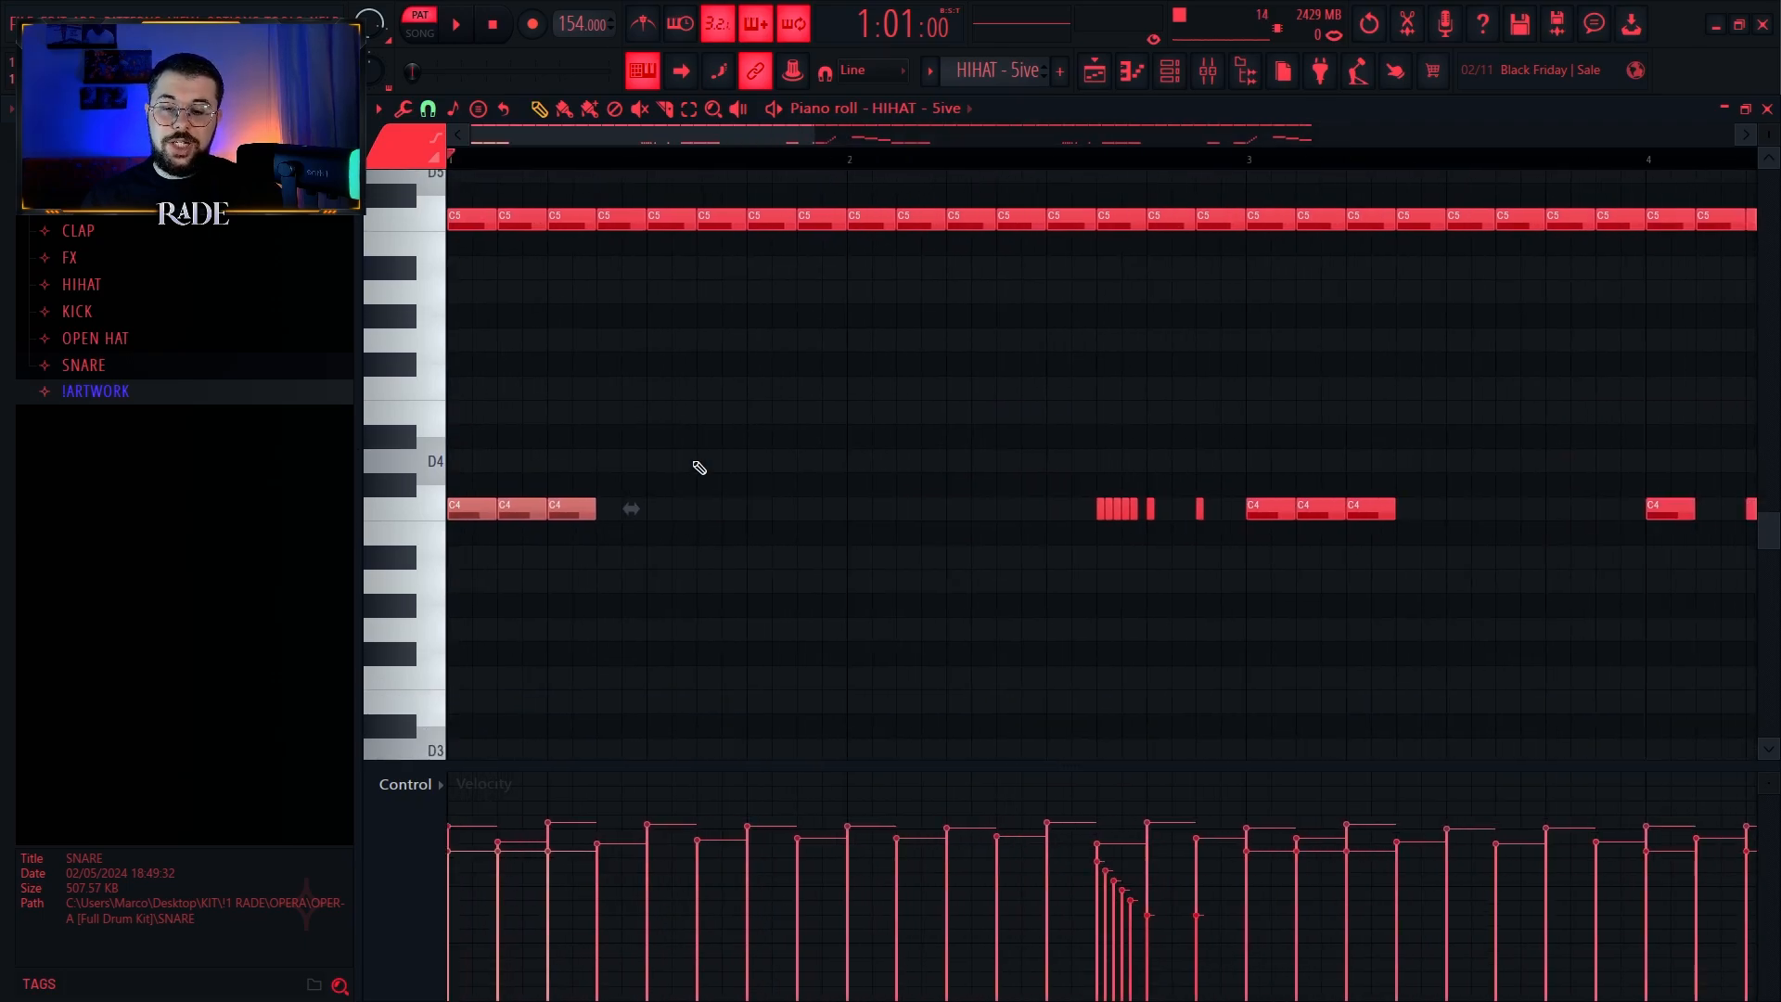
pyautogui.moveTo(639, 454); pyautogui.dragTo(355, 579)
# Step: Examine the short C4 hi-hat roll in bar 2 and the neighbouring C4 notes leading into bars 3 and 4
pyautogui.moveTo(1184, 425); pyautogui.dragTo(923, 451)
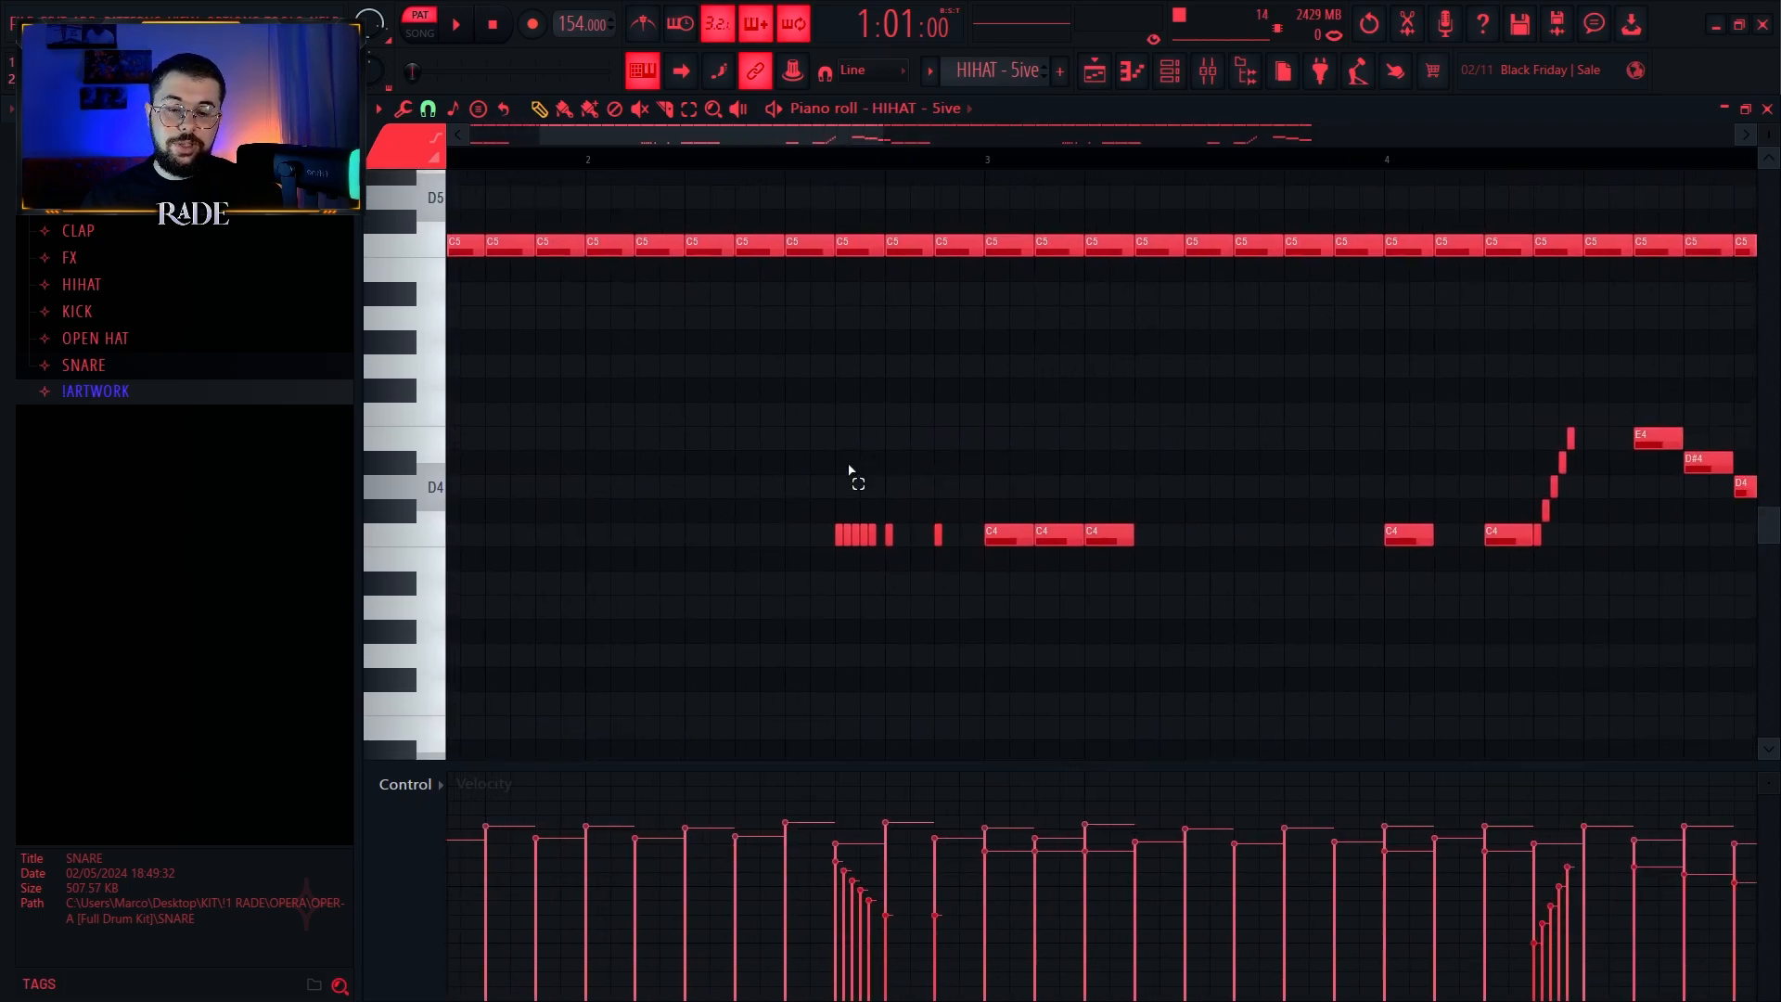
pyautogui.moveTo(816, 527); pyautogui.dragTo(781, 634)
pyautogui.moveTo(898, 615); pyautogui.dragTo(1094, 520)
pyautogui.scroll(-3, 1272, 517)
pyautogui.moveTo(1271, 516); pyautogui.dragTo(1028, 555)
pyautogui.scroll(3, 829, 574)
pyautogui.moveTo(785, 538)
pyautogui.mouseDown()
pyautogui.moveTo(878, 650)
pyautogui.moveTo(751, 617)
pyautogui.mouseUp()
pyautogui.keyDown('ctrl'); pyautogui.click(776, 539); pyautogui.keyUp('ctrl')
pyautogui.moveTo(887, 454)
pyautogui.mouseDown()
pyautogui.moveTo(816, 666)
pyautogui.moveTo(828, 680)
pyautogui.moveTo(1127, 594)
pyautogui.mouseUp()
# Step: Highlight the lower hi-hat notes in bars 1 to 4 and bars 5 to 8, then play the HIHAT - 5ive pattern
pyautogui.scroll(-4, 1129, 592)
pyautogui.moveTo(950, 457); pyautogui.dragTo(461, 656)
pyautogui.moveTo(993, 503)
pyautogui.mouseDown()
pyautogui.moveTo(1236, 528)
pyautogui.moveTo(1445, 686)
pyautogui.mouseUp()
pyautogui.keyDown('ctrl'); pyautogui.click(644, 219); pyautogui.keyUp('ctrl')
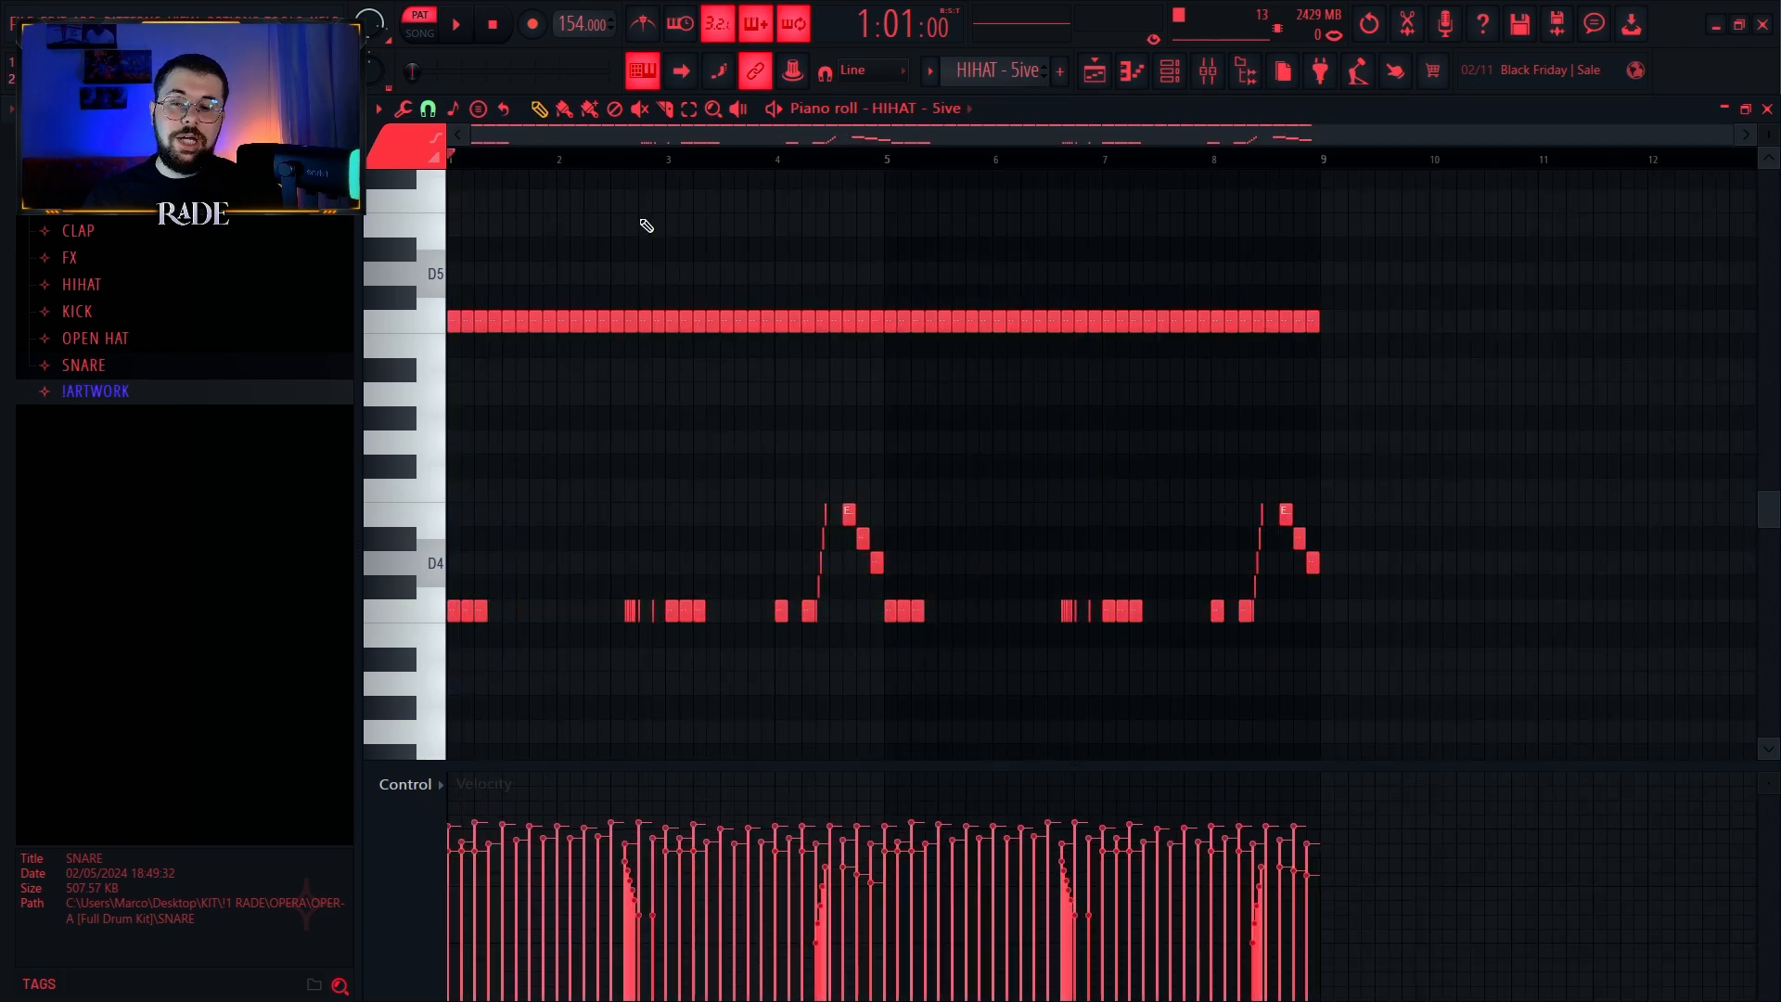
pyautogui.press('space')
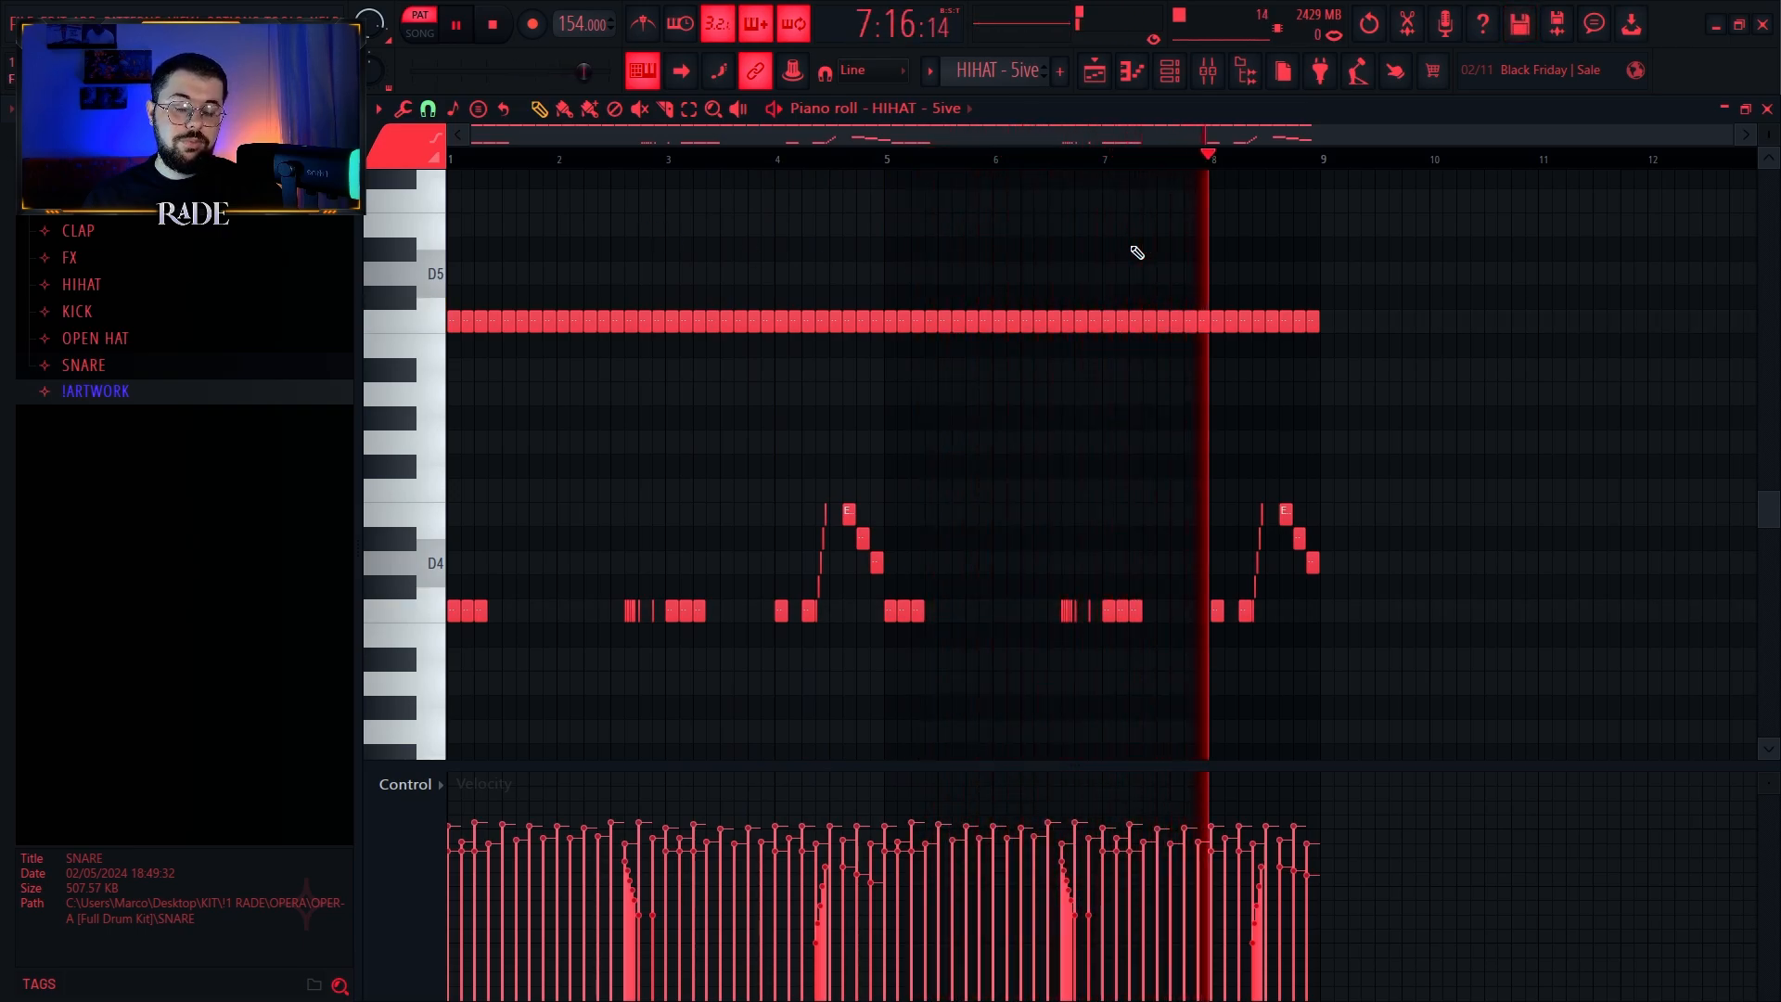
pyautogui.press('space')
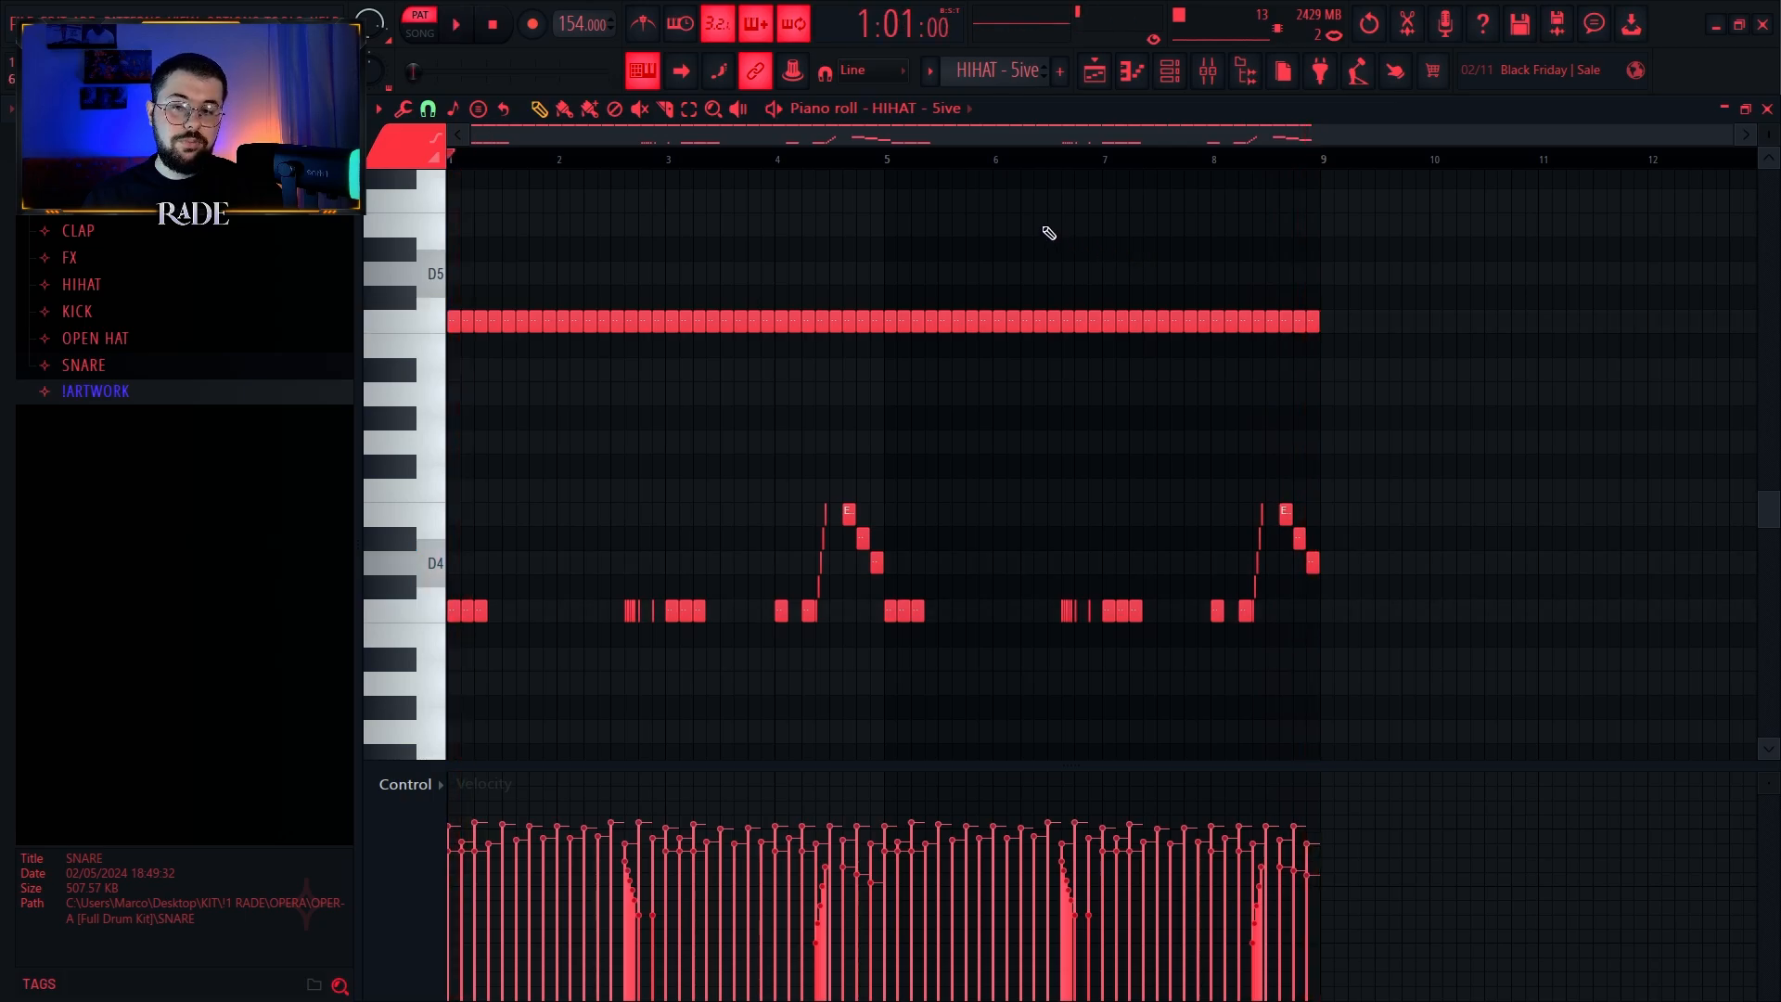
# Step: Switch the piano roll to OPEN HAT - AntiFlash and highlight its C5 notes around the start of bar 5
pyautogui.press('KP_Add')
pyautogui.moveTo(1252, 263); pyautogui.dragTo(1017, 509)
pyautogui.moveTo(1036, 405); pyautogui.dragTo(993, 498)
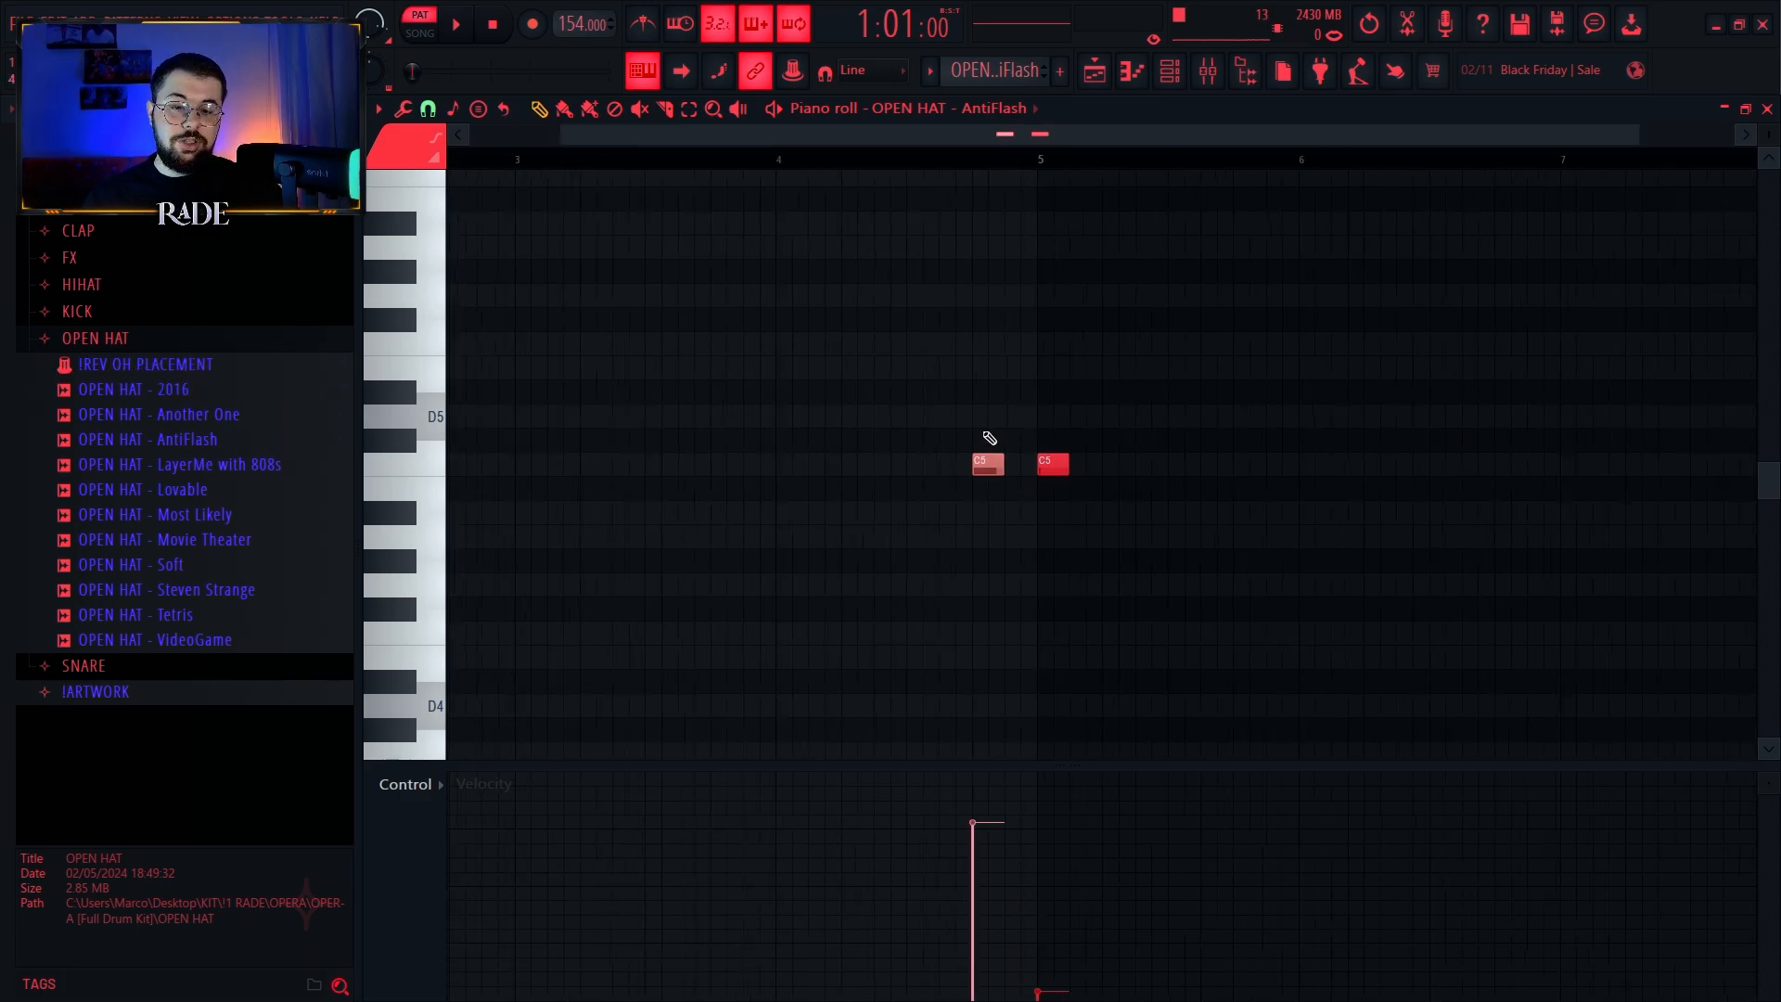
pyautogui.moveTo(1020, 413); pyautogui.dragTo(1044, 453)
# Step: Examine the OPEN HAT - AntiFlash notes up close, highlighting the C5 note ending bar 4 and the one starting bar 5
pyautogui.scroll(2, 992, 505)
pyautogui.scroll(4, 978, 517)
pyautogui.moveTo(779, 529); pyautogui.dragTo(1019, 425)
pyautogui.moveTo(914, 528); pyautogui.dragTo(1010, 353)
pyautogui.moveTo(994, 501); pyautogui.dragTo(1215, 352)
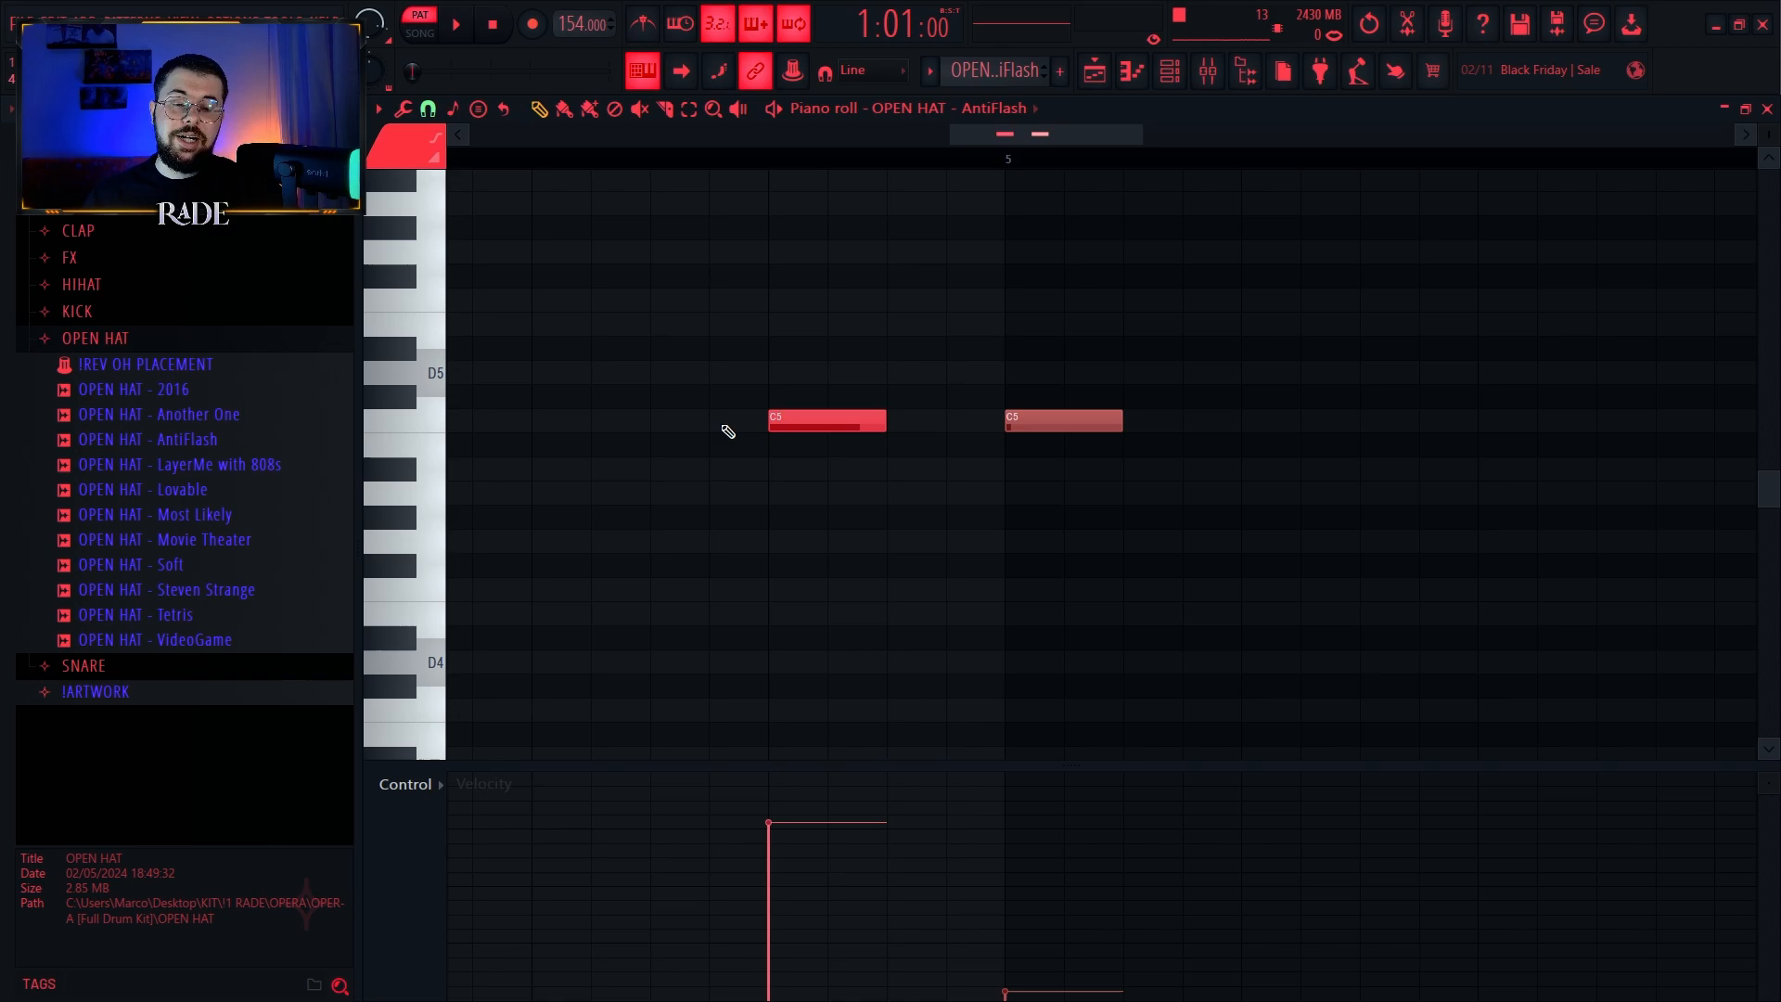
pyautogui.scroll(-4, 982, 593)
pyautogui.moveTo(916, 388); pyautogui.dragTo(983, 538)
# Step: Highlight both OPEN HAT - AntiFlash notes together and play the pattern from bar 4
pyautogui.scroll(-4, 1113, 639)
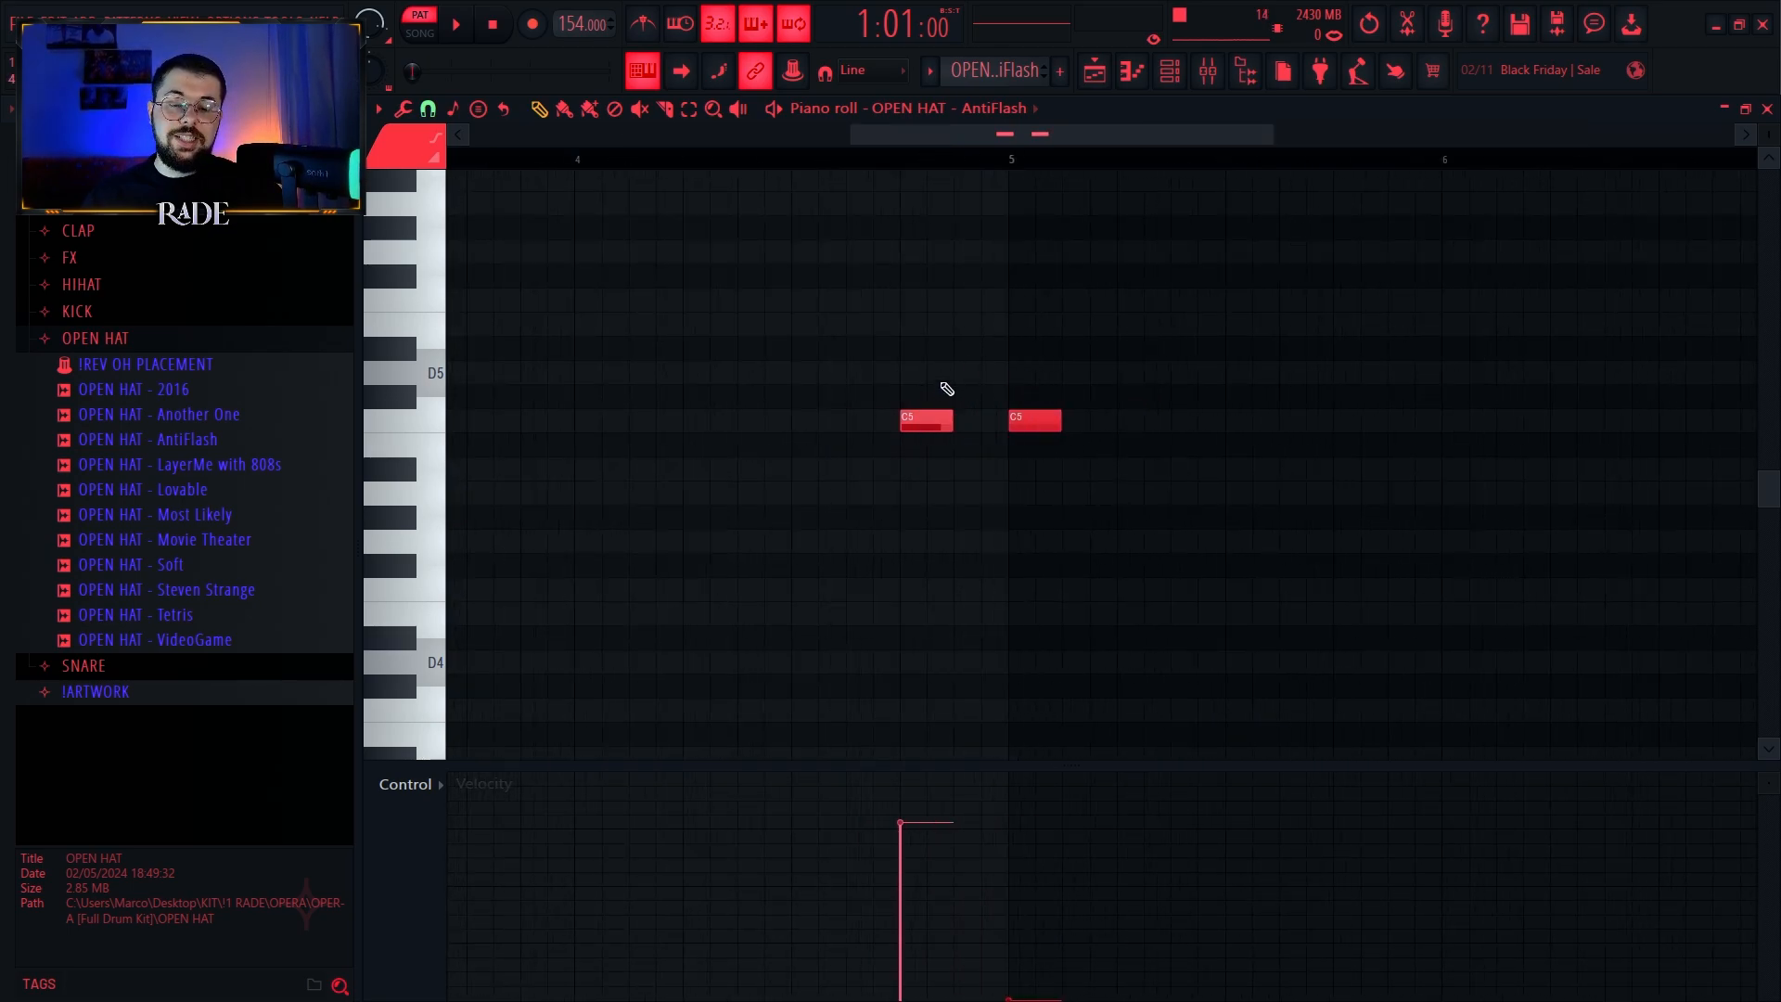
pyautogui.scroll(-4, 946, 389)
pyautogui.moveTo(1215, 289); pyautogui.dragTo(867, 499)
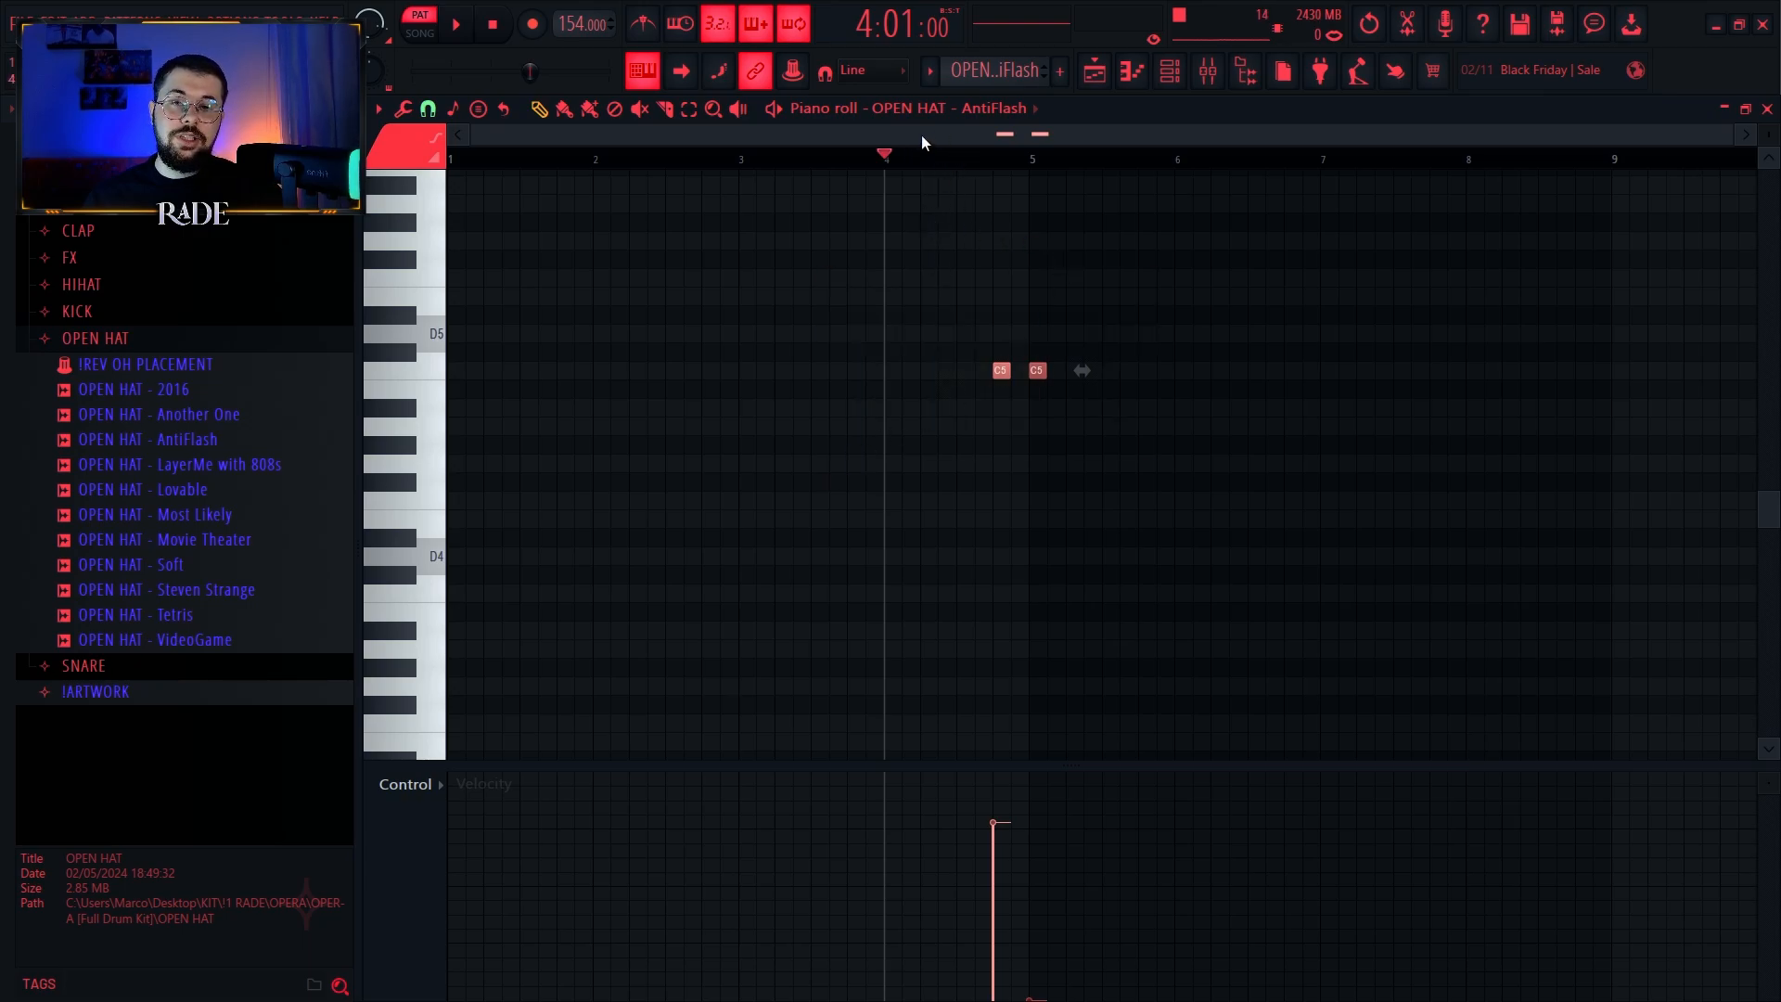
pyautogui.press('space')
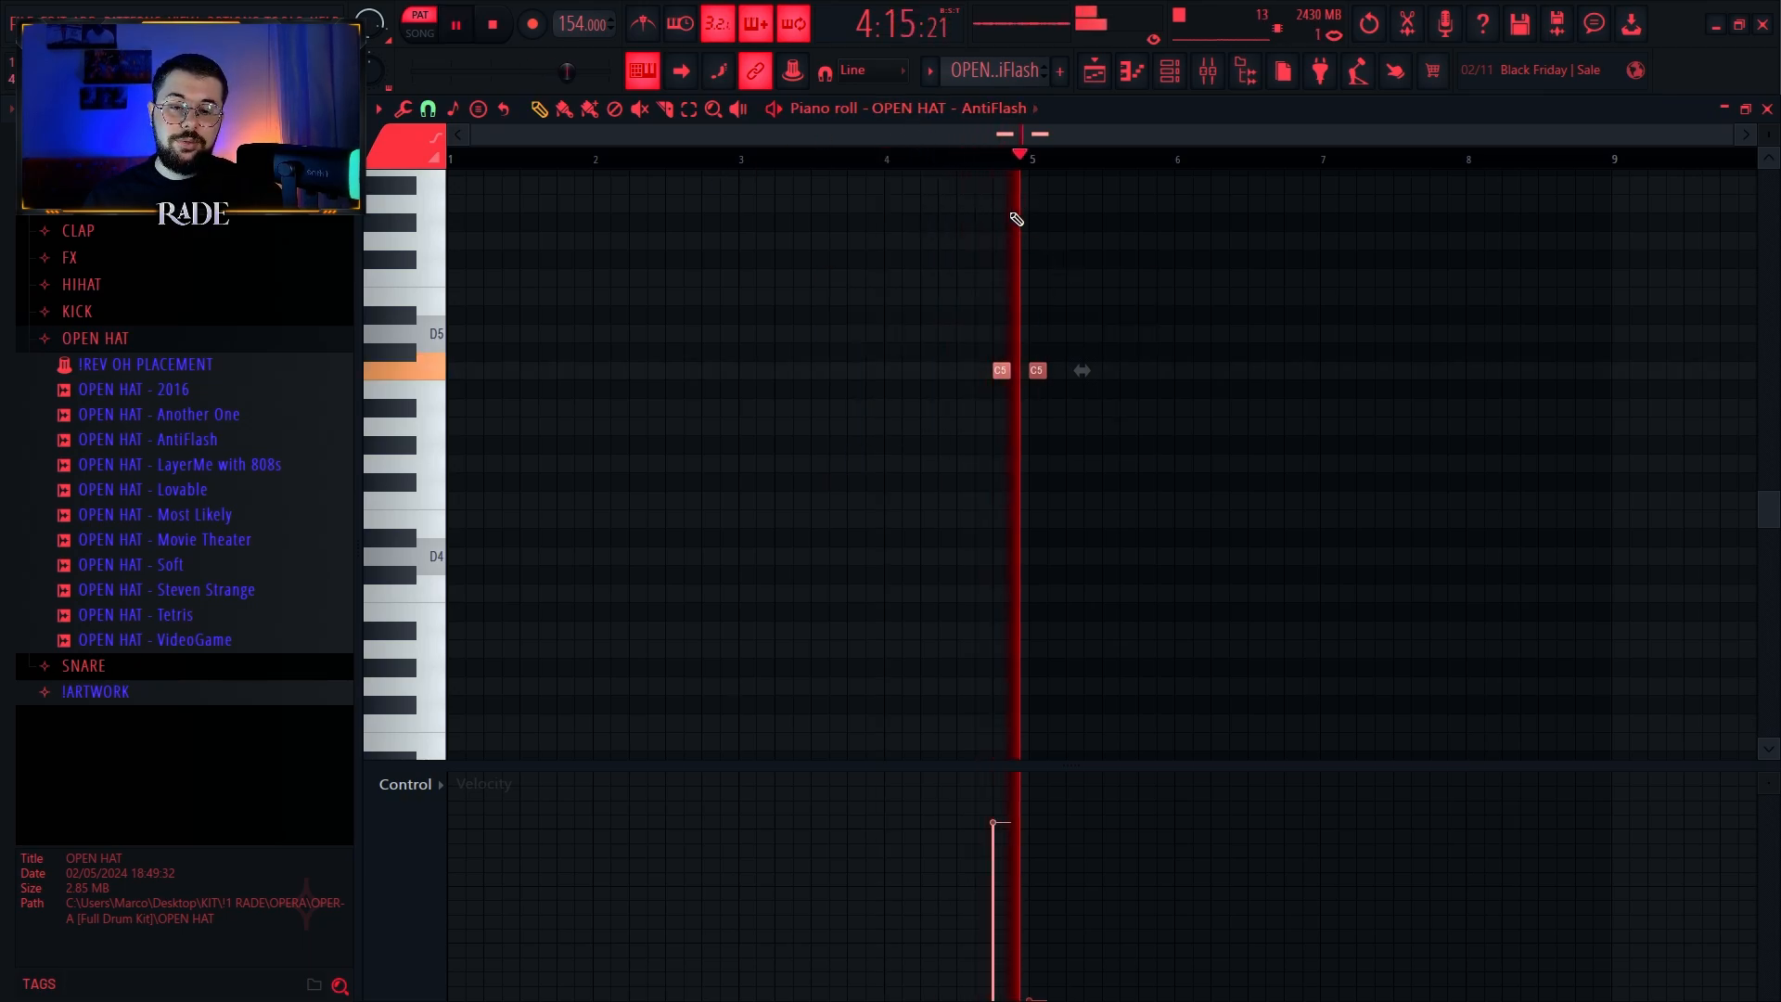
pyautogui.press('space')
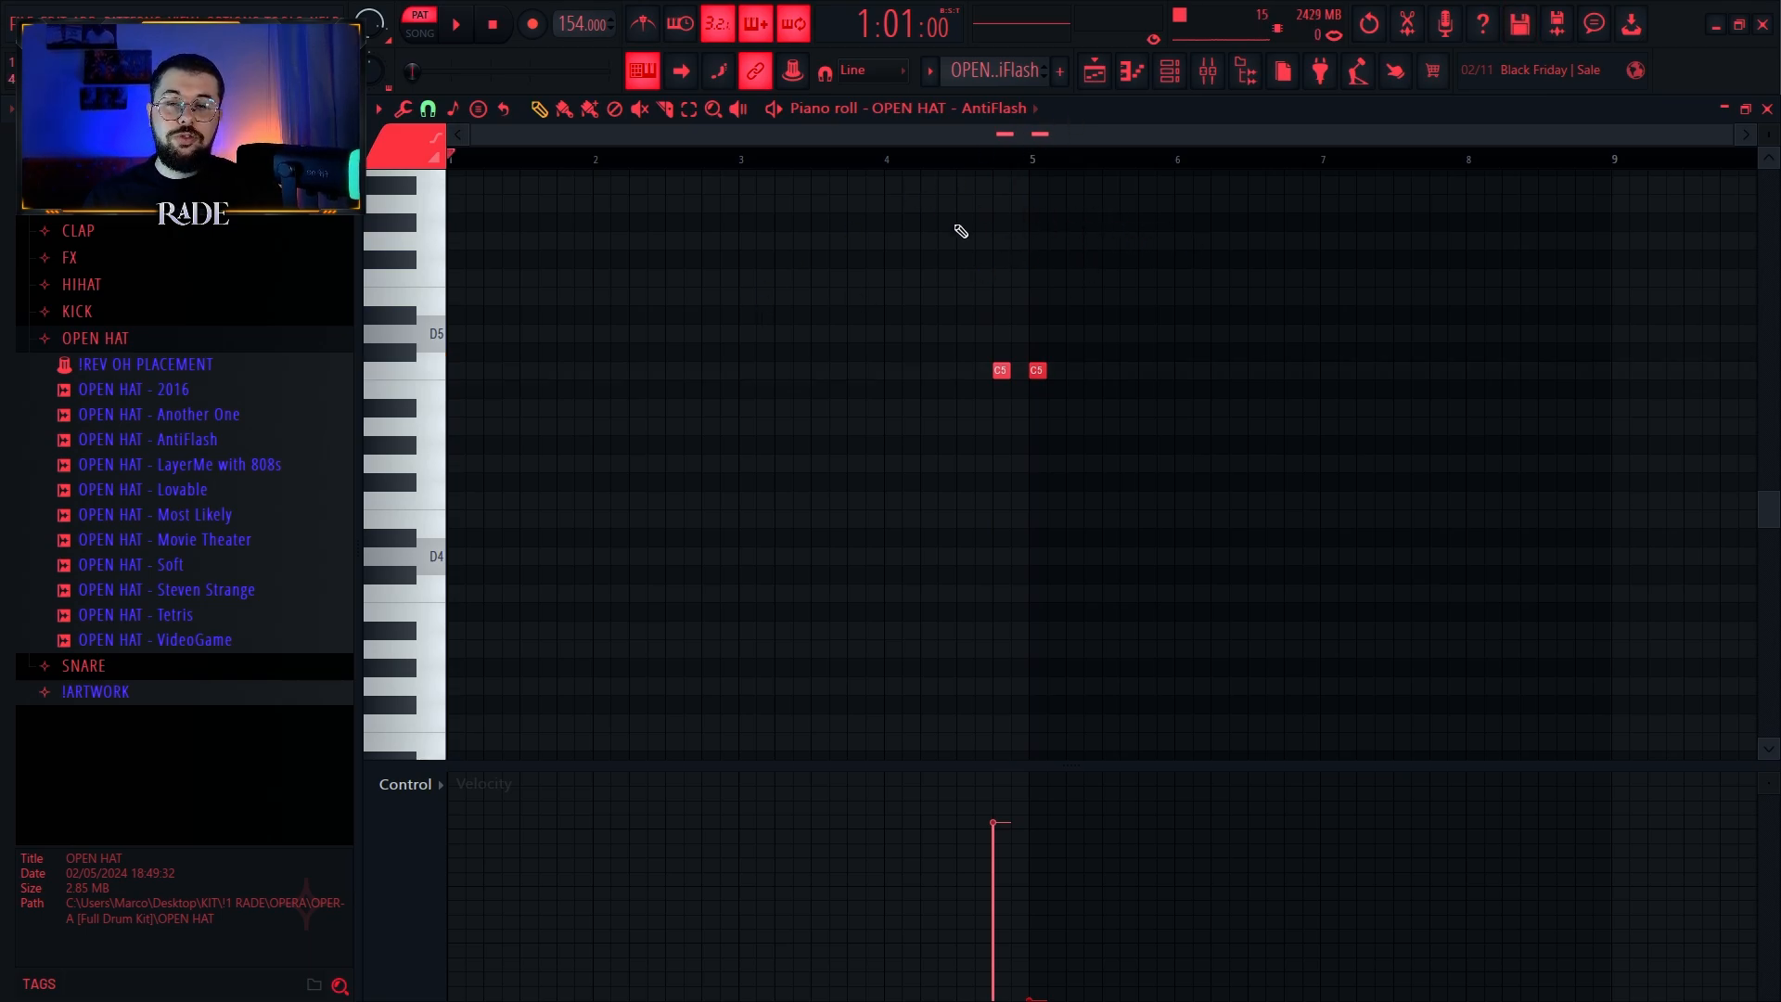
pyautogui.moveTo(1327, 308); pyautogui.dragTo(486, 549)
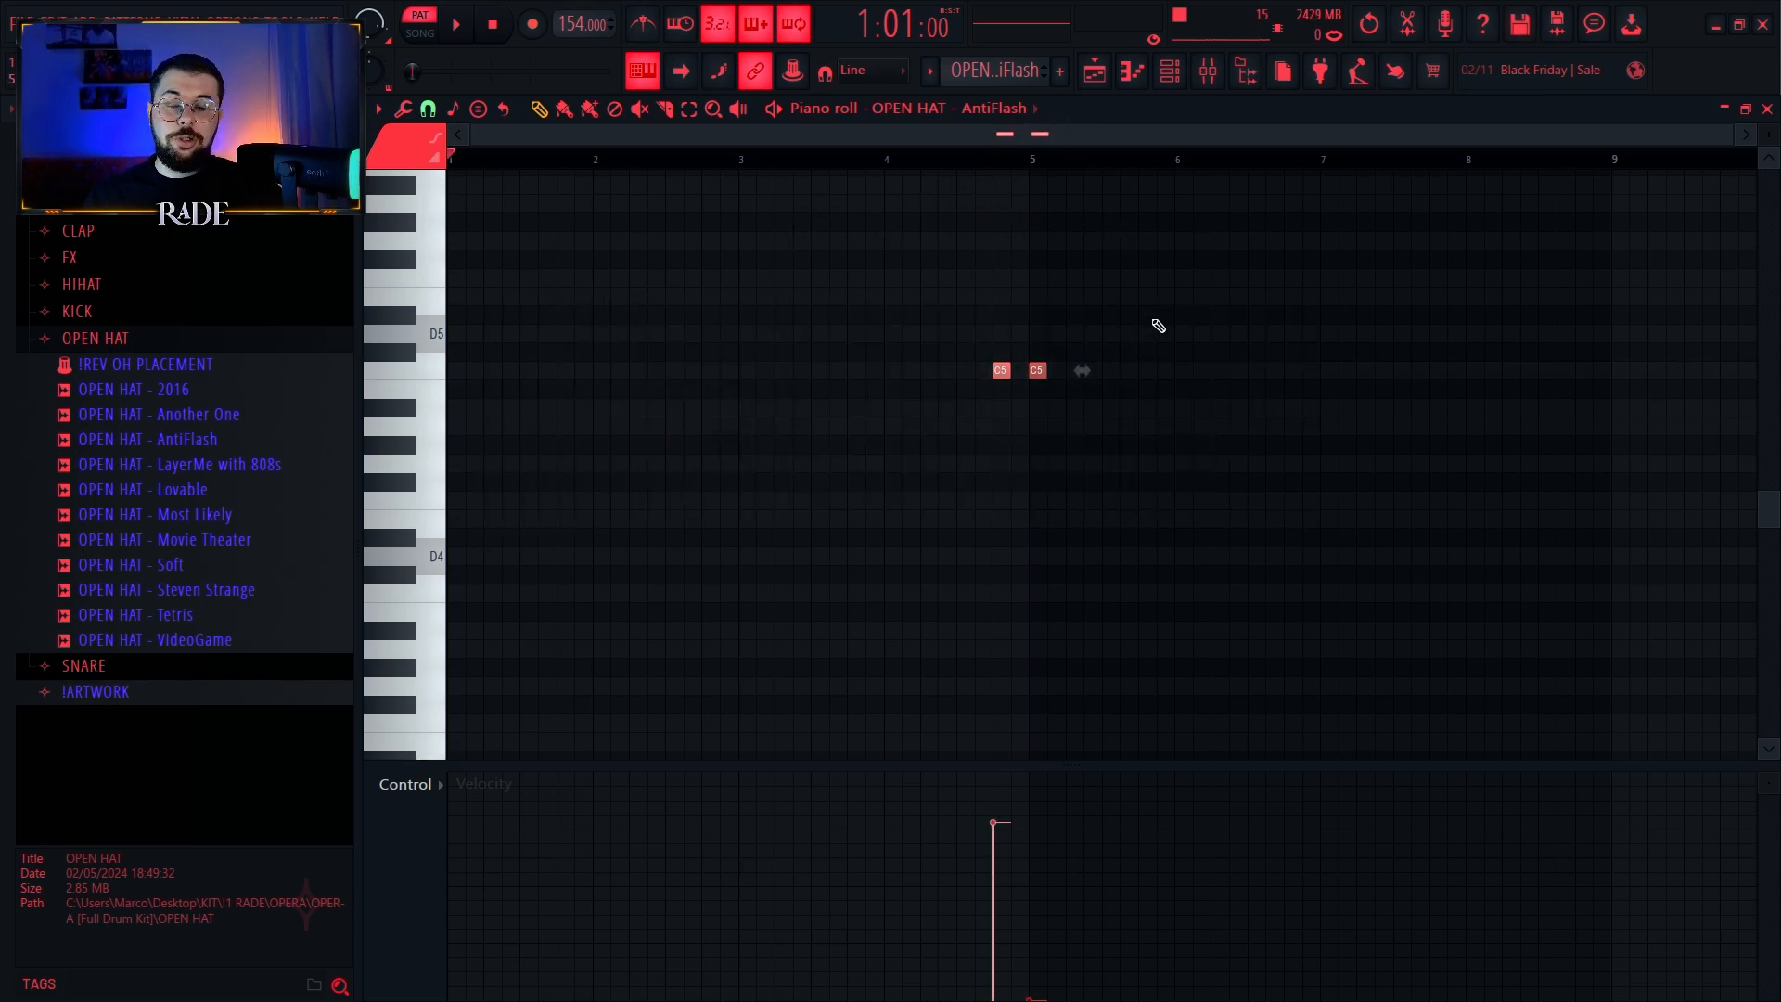
# Step: Switch the piano roll to OPEN HAT - Tetris, highlight its full eight-bar row of D5 notes and clear the selection
pyautogui.press('KP_Subtract')
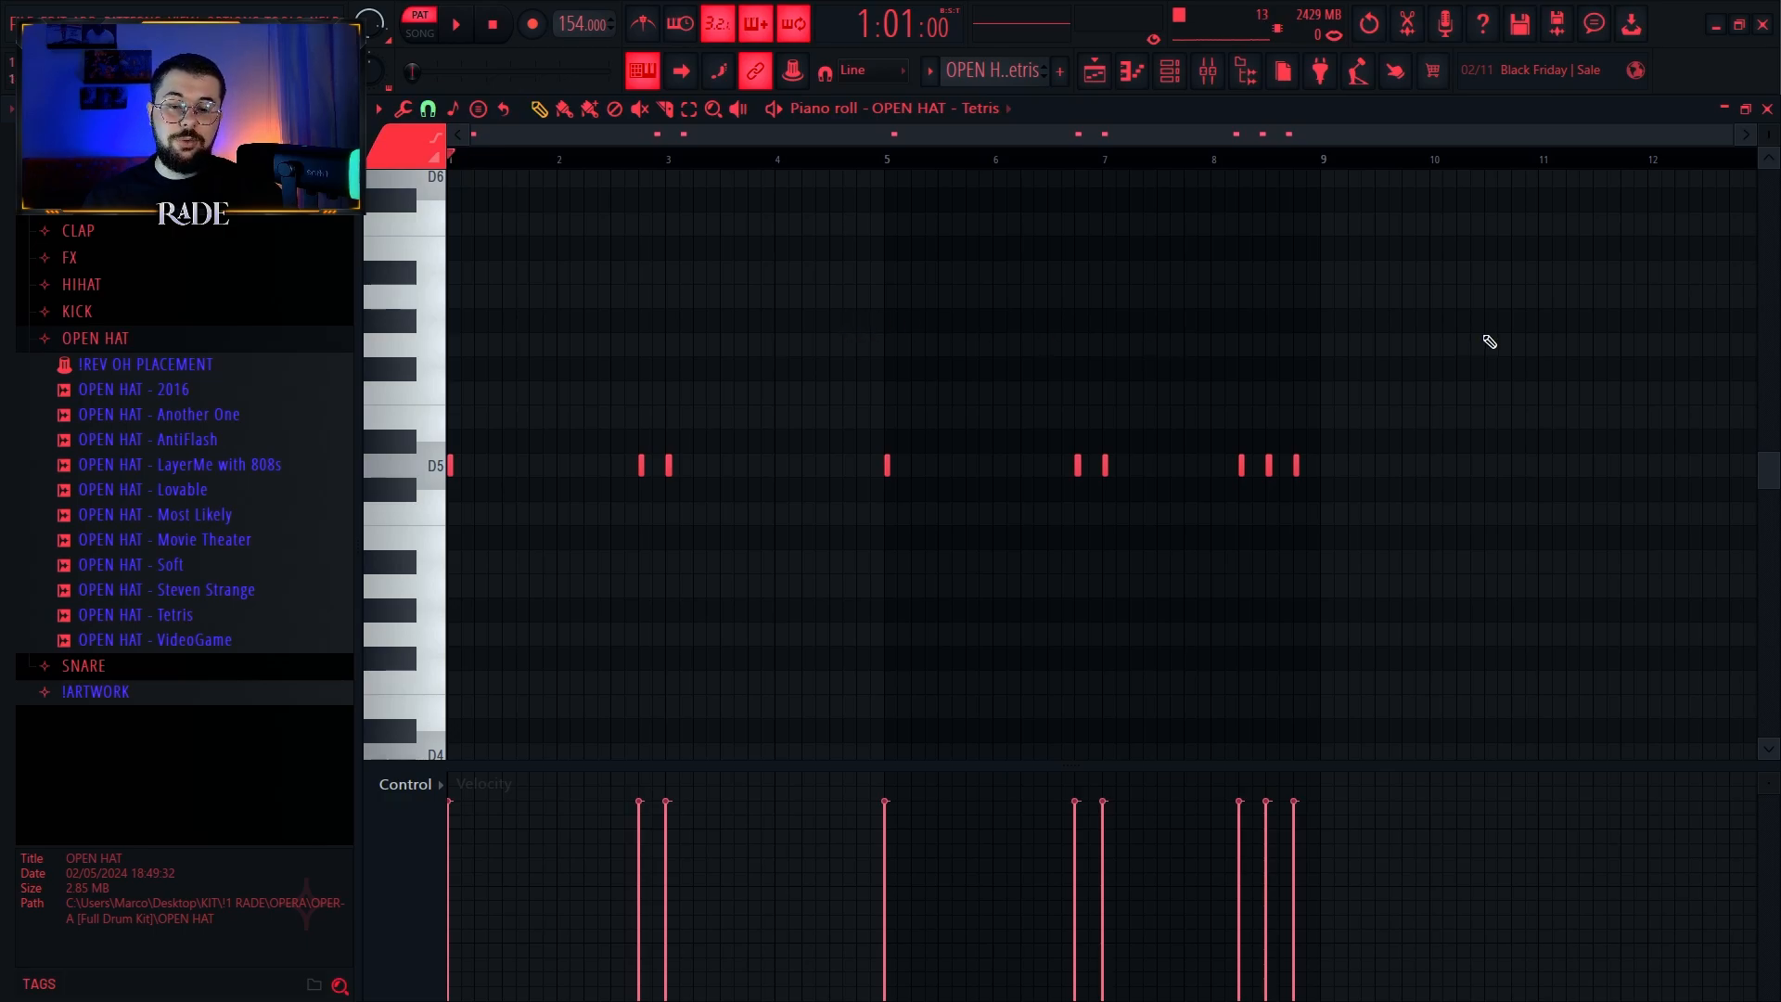
pyautogui.moveTo(1485, 311); pyautogui.dragTo(53, 645)
pyautogui.hotkey('ctrl', 'd')
pyautogui.scroll(1, 822, 453)
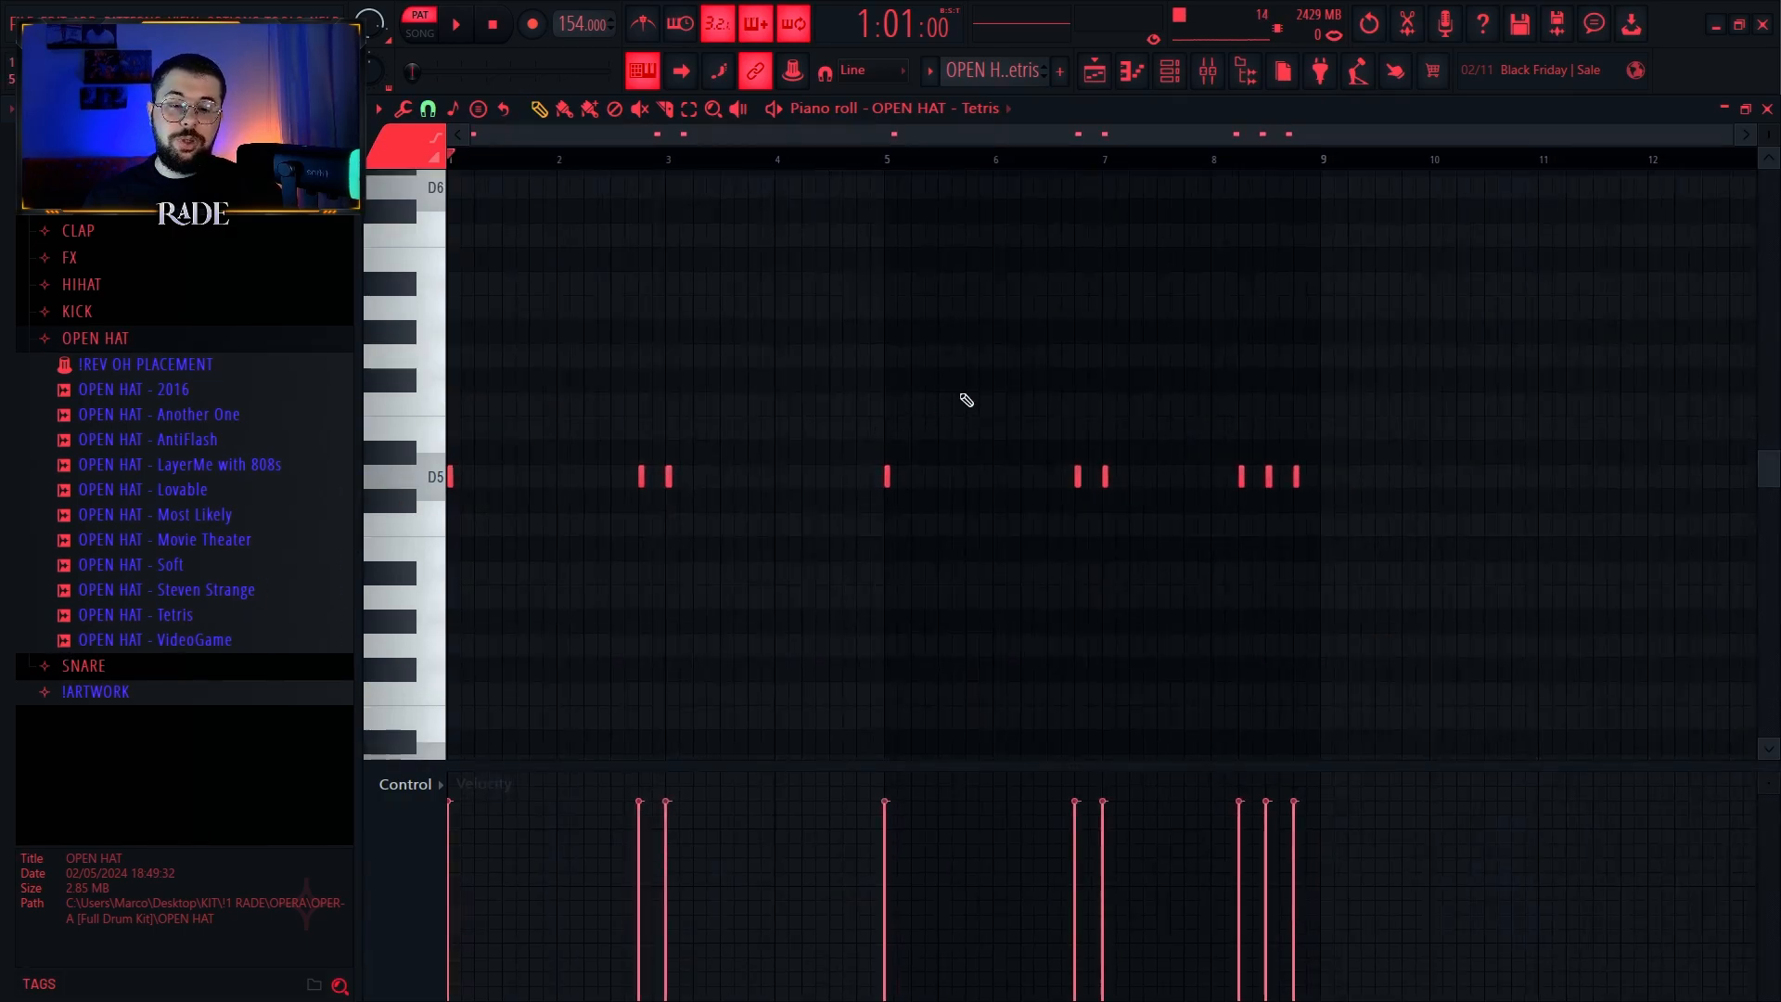
# Step: Highlight the OPEN HAT - Tetris note starting bar 5 and the three D5 notes in bar 8
pyautogui.moveTo(973, 369); pyautogui.dragTo(847, 503)
pyautogui.scroll(3, 1248, 426)
pyautogui.moveTo(1239, 394); pyautogui.dragTo(1647, 583)
pyautogui.scroll(-3, 1521, 510)
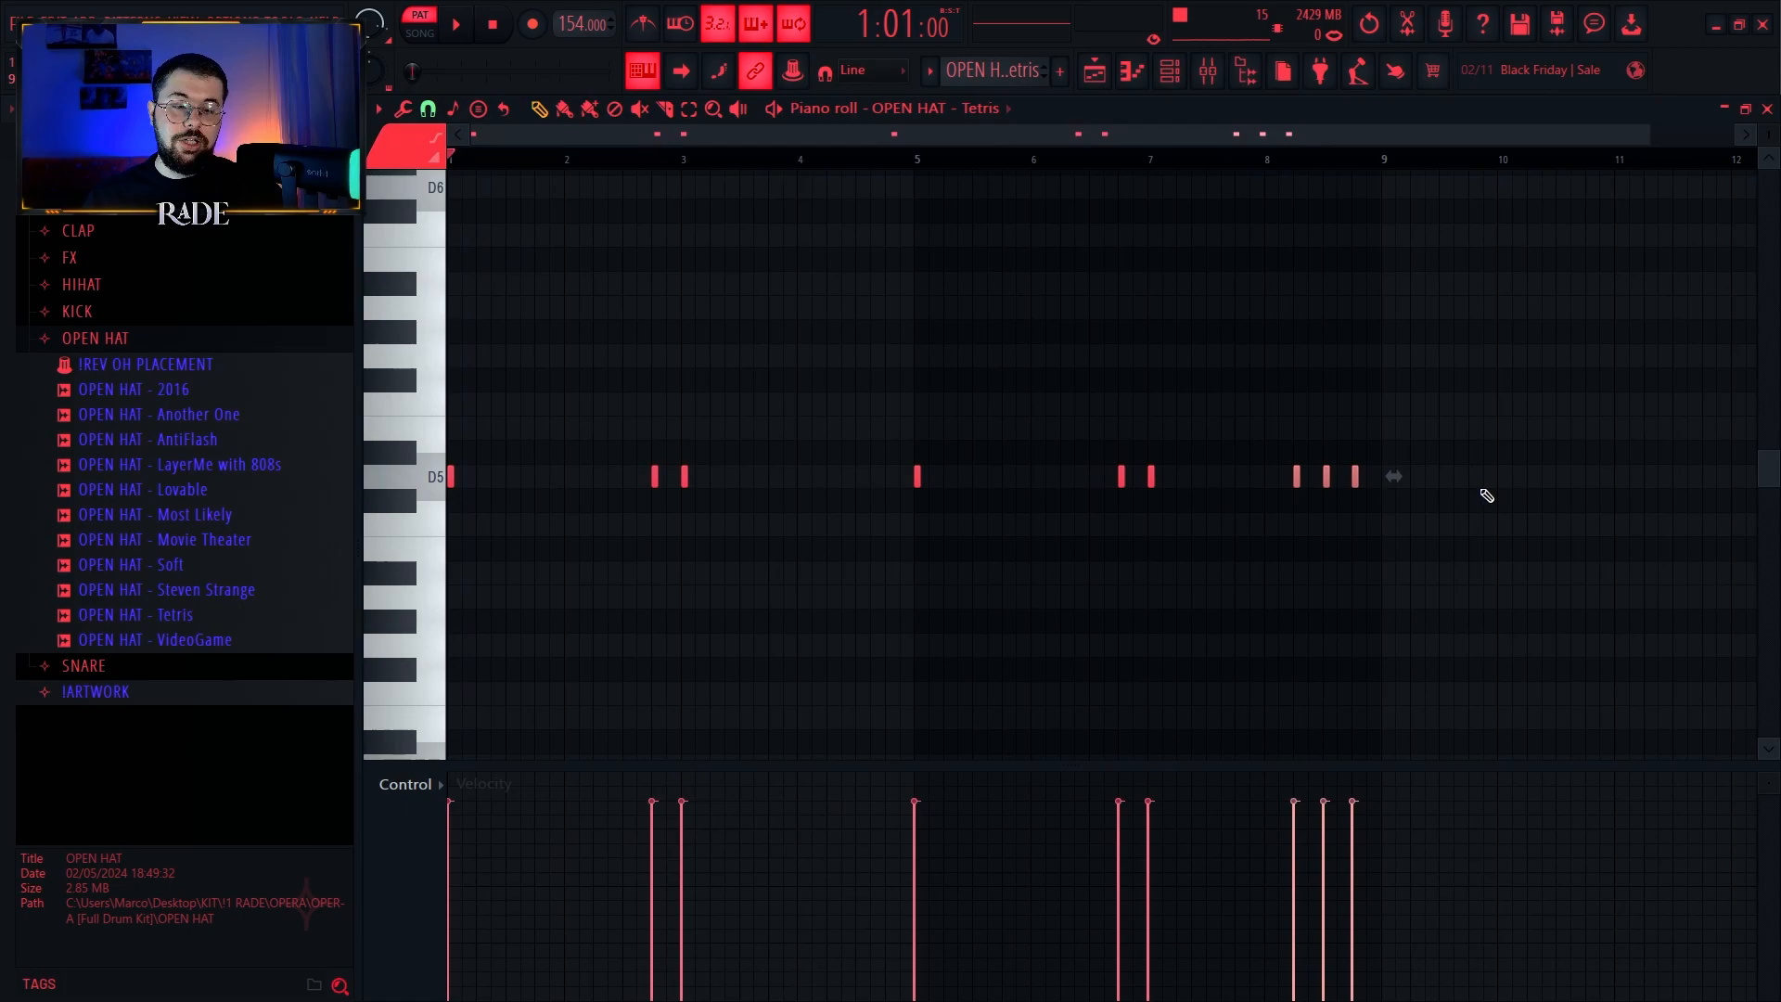
pyautogui.scroll(4, 1460, 487)
pyautogui.moveTo(985, 394); pyautogui.dragTo(1221, 691)
pyautogui.scroll(-4, 1231, 556)
pyautogui.moveTo(1382, 394); pyautogui.dragTo(1229, 505)
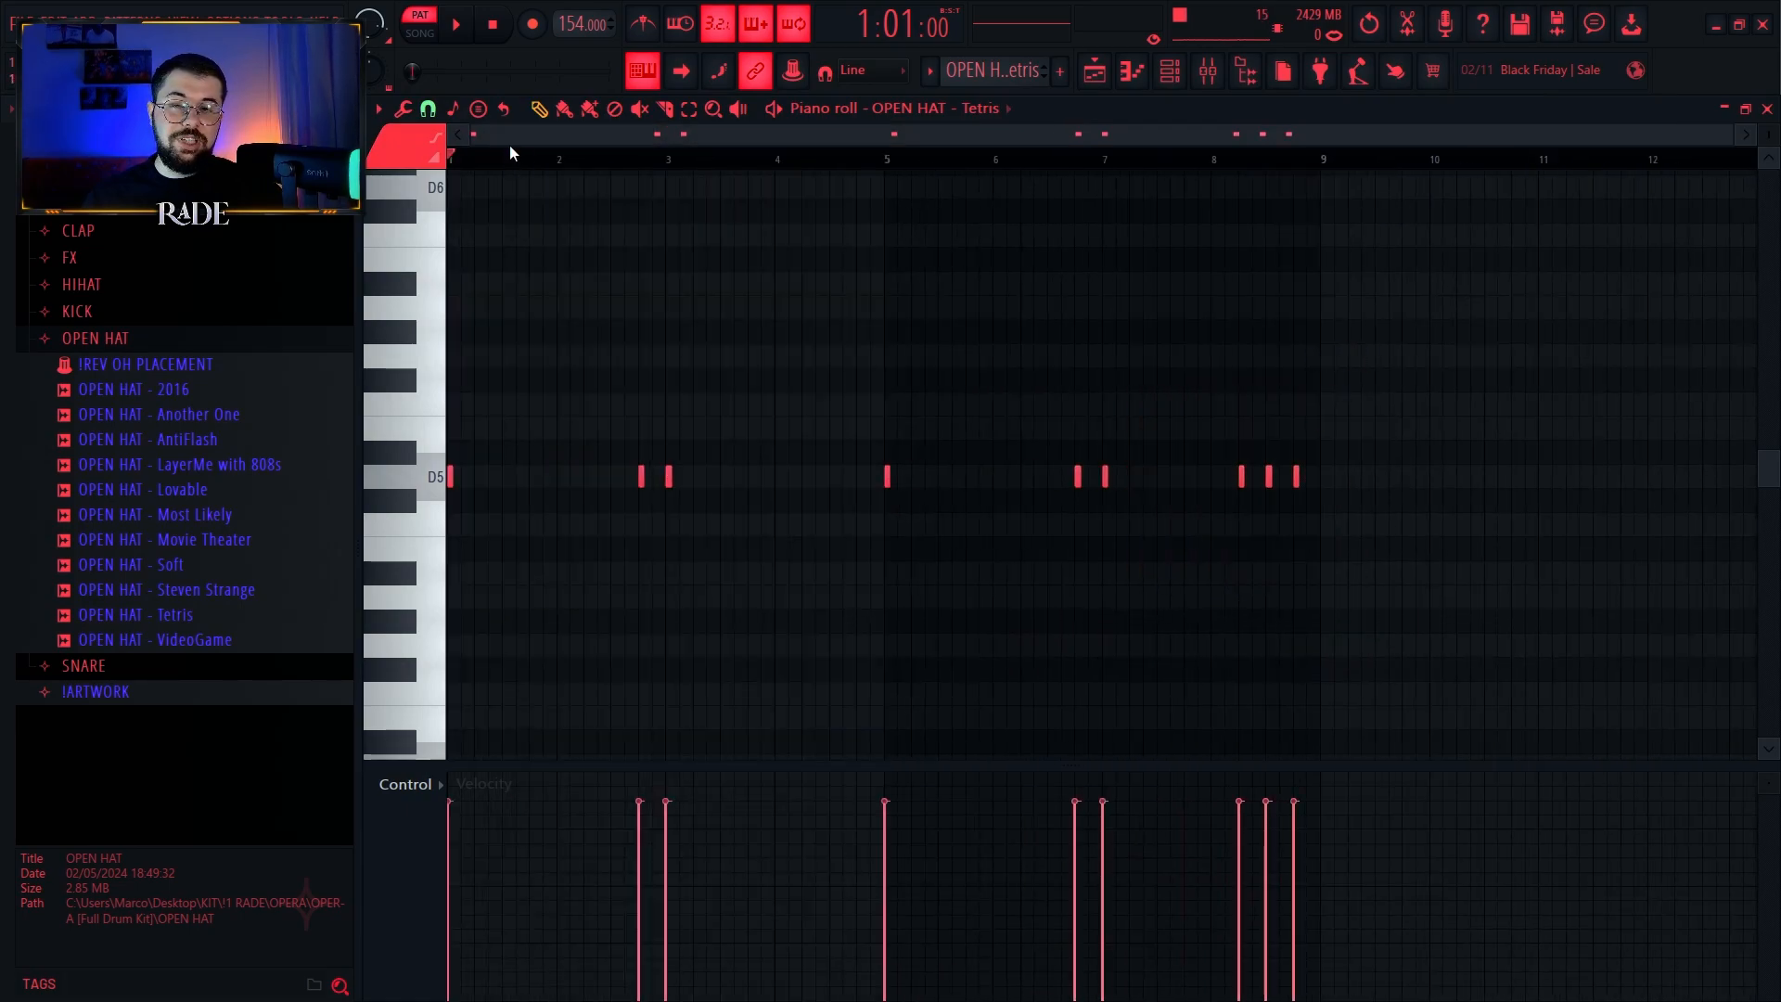
# Step: Play the beat and examine the layout of the drum patterns in the Playlist arrangement
pyautogui.press('space')
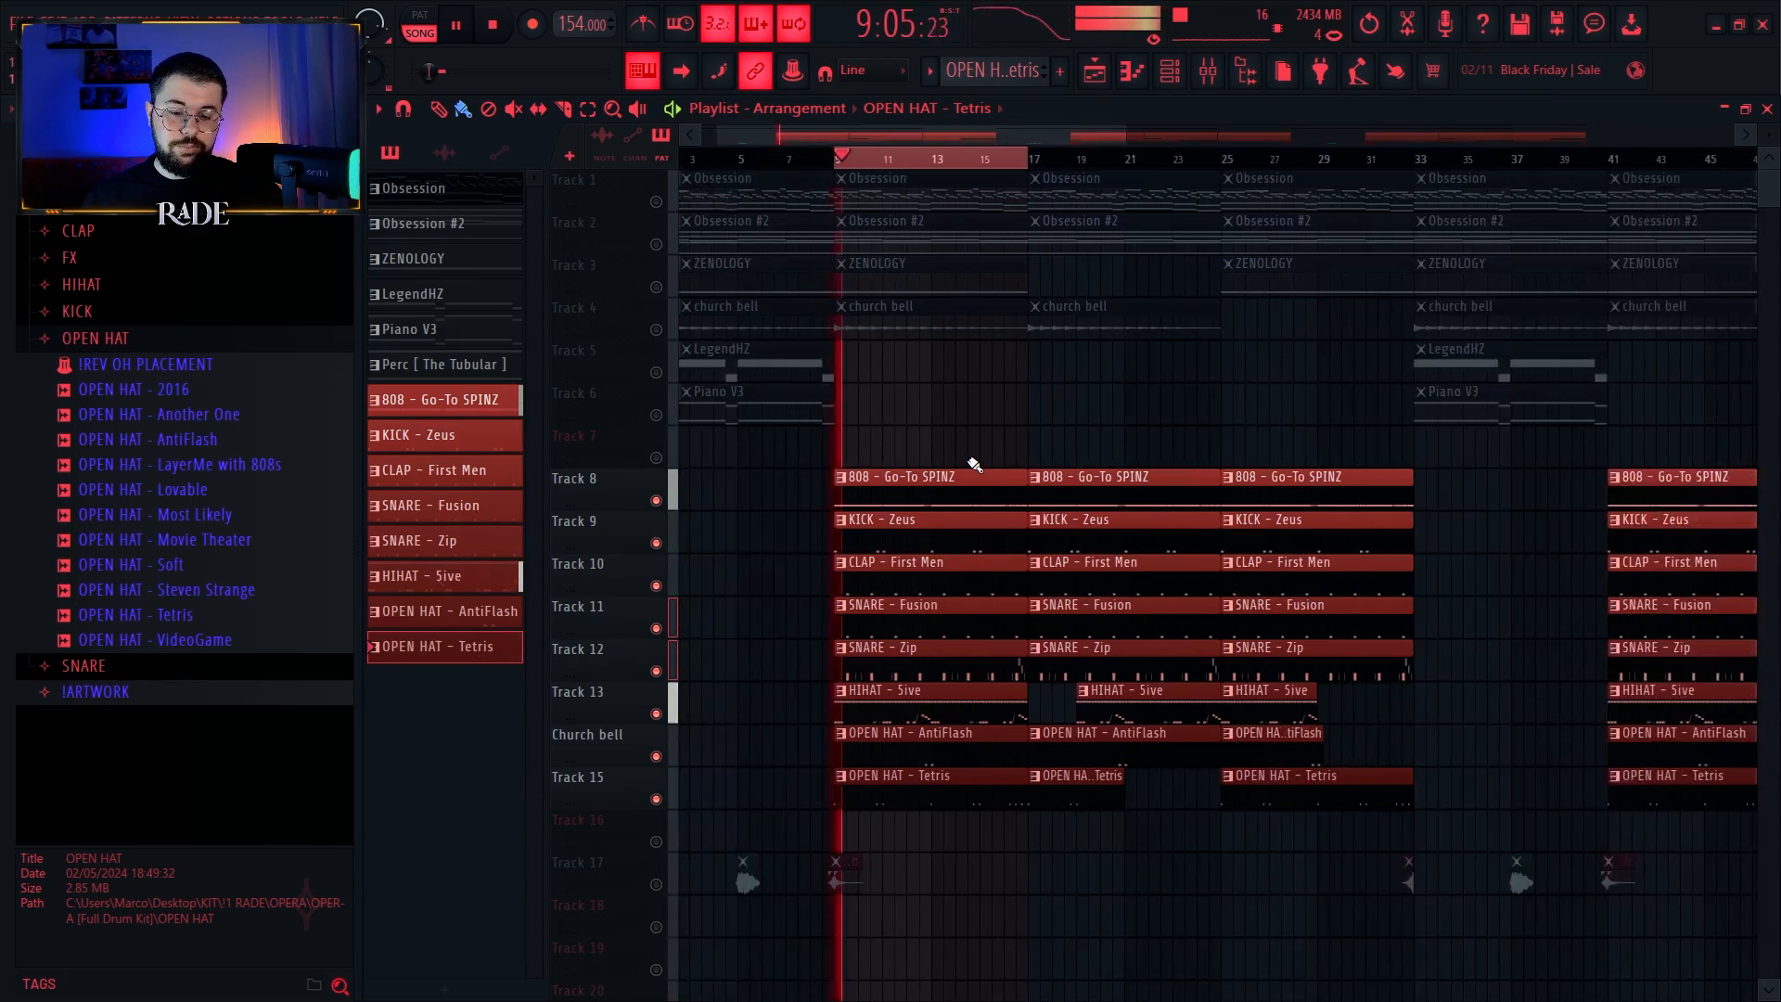
pyautogui.scroll(-3, 882, 278)
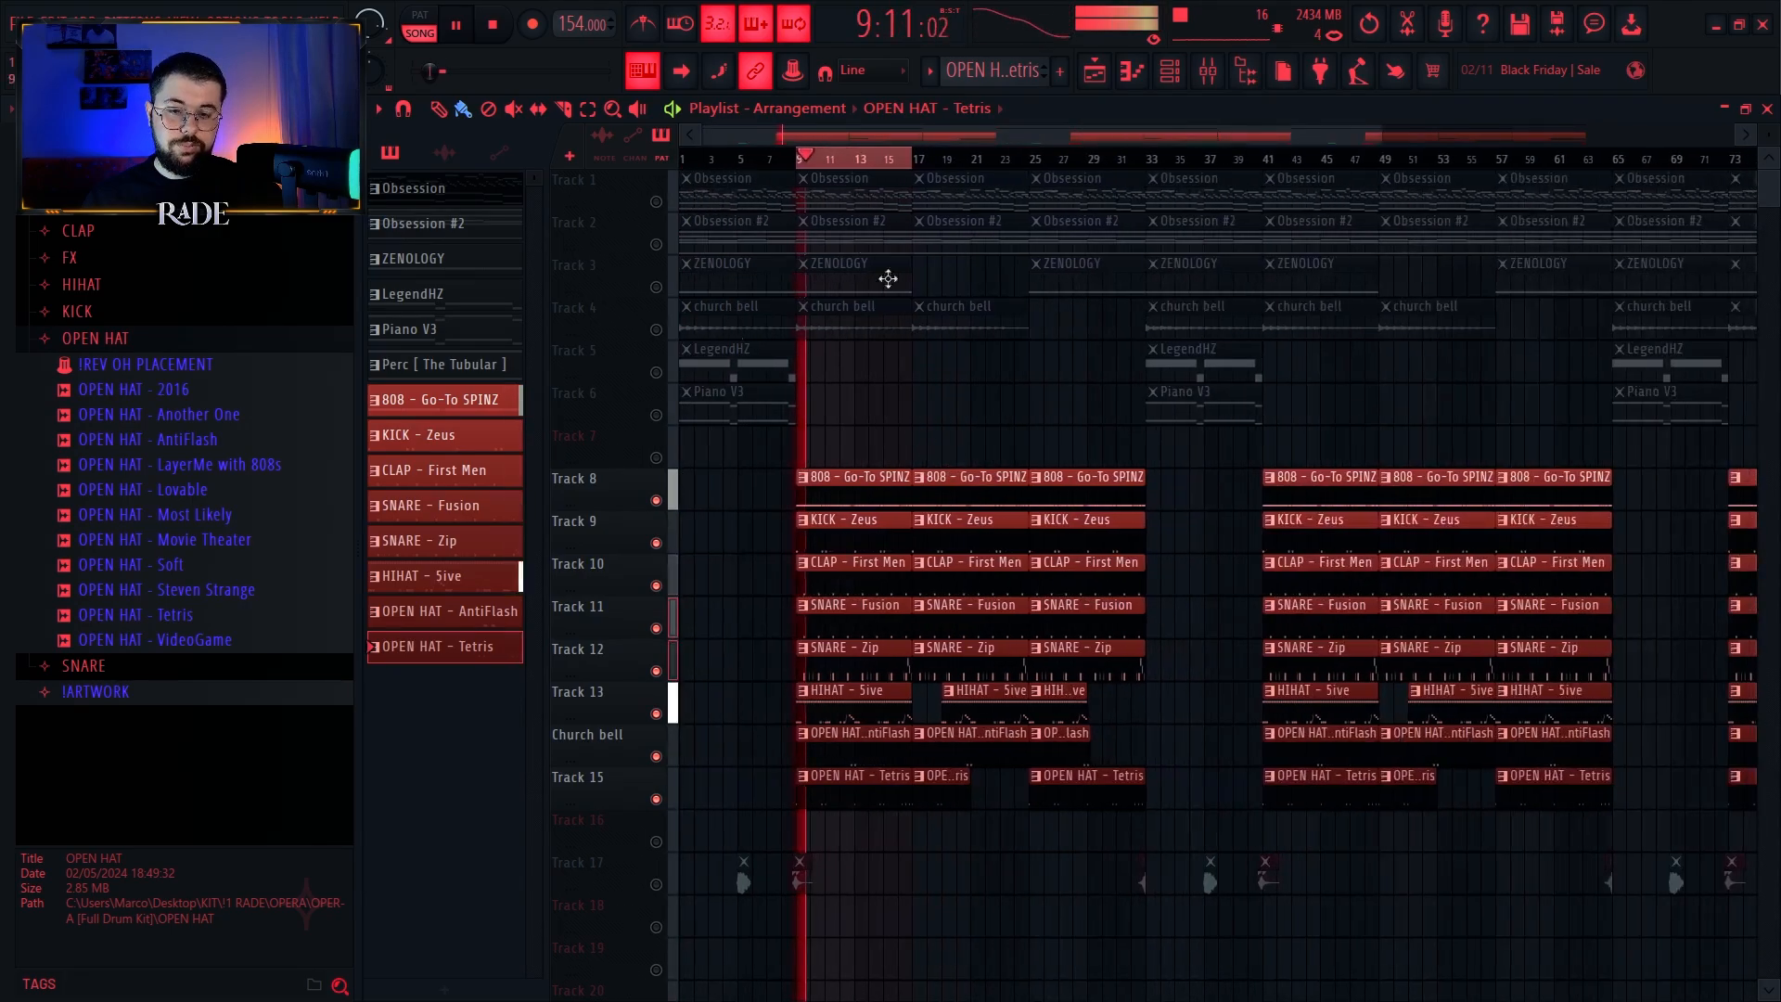